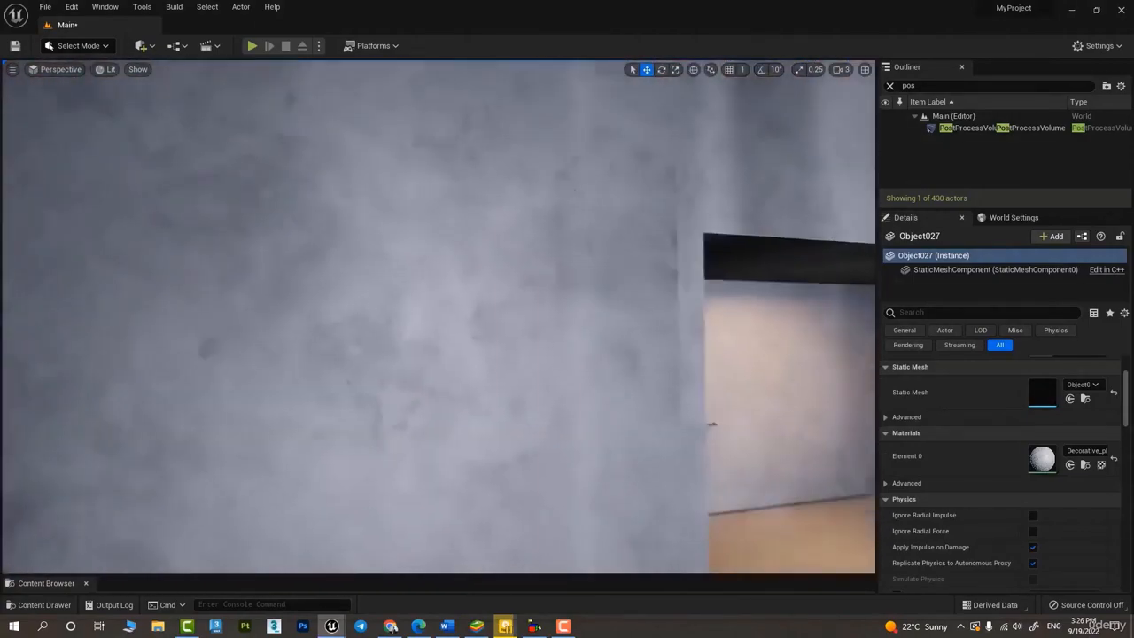
Create a new material named test in the material/shader folder
{"action": "right_click_drag", "start_coordinate": [389, 341], "coordinate": [469, 352]}
{"action": "key", "text": "ctrl+space"}
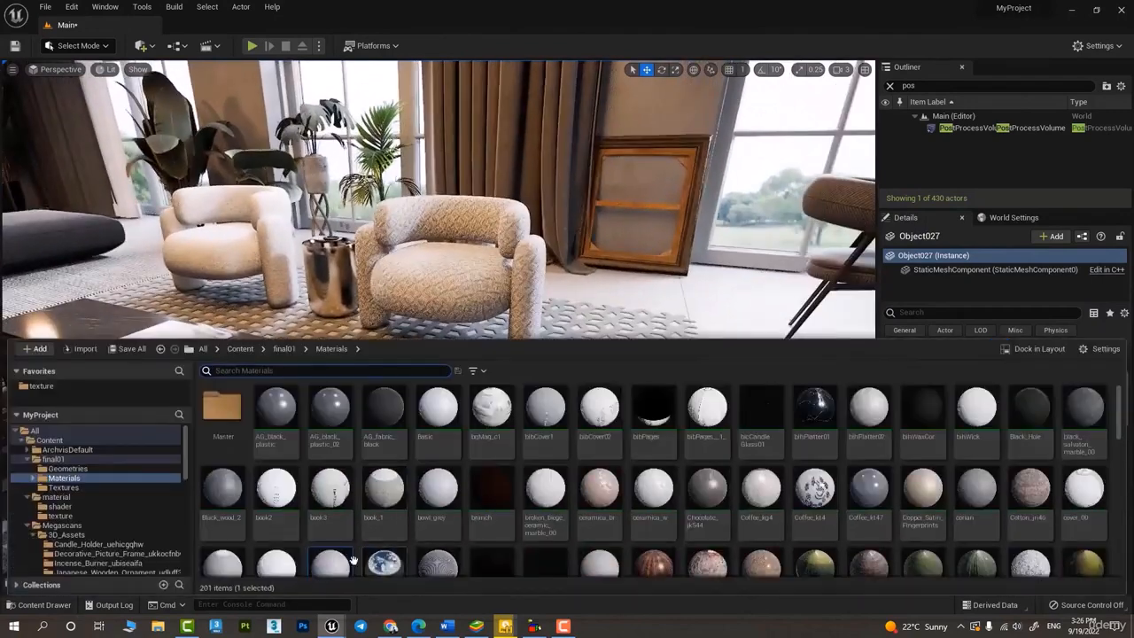
{"action": "left_click", "coordinate": [45, 384]}
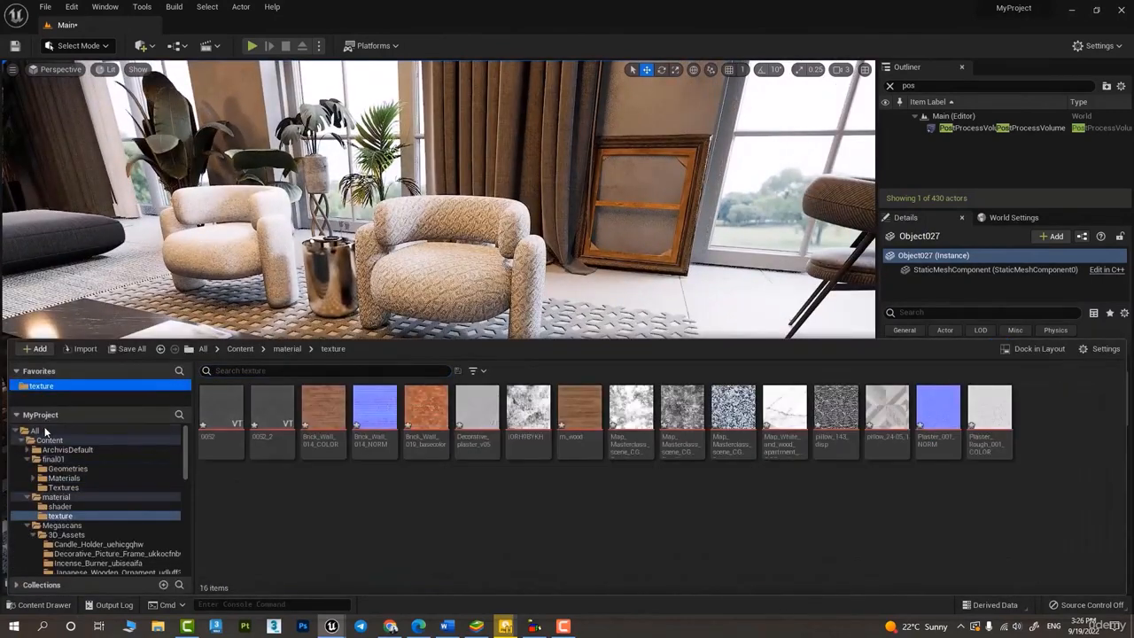
{"action": "left_click", "coordinate": [70, 498]}
{"action": "left_click", "coordinate": [60, 506]}
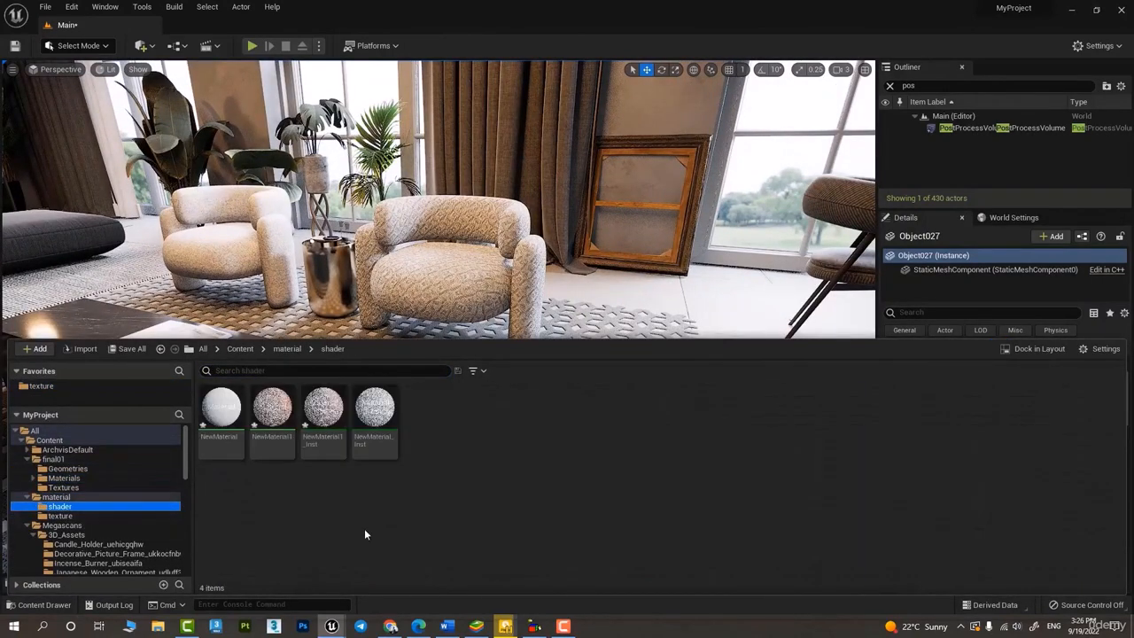
{"action": "right_click", "coordinate": [310, 486]}
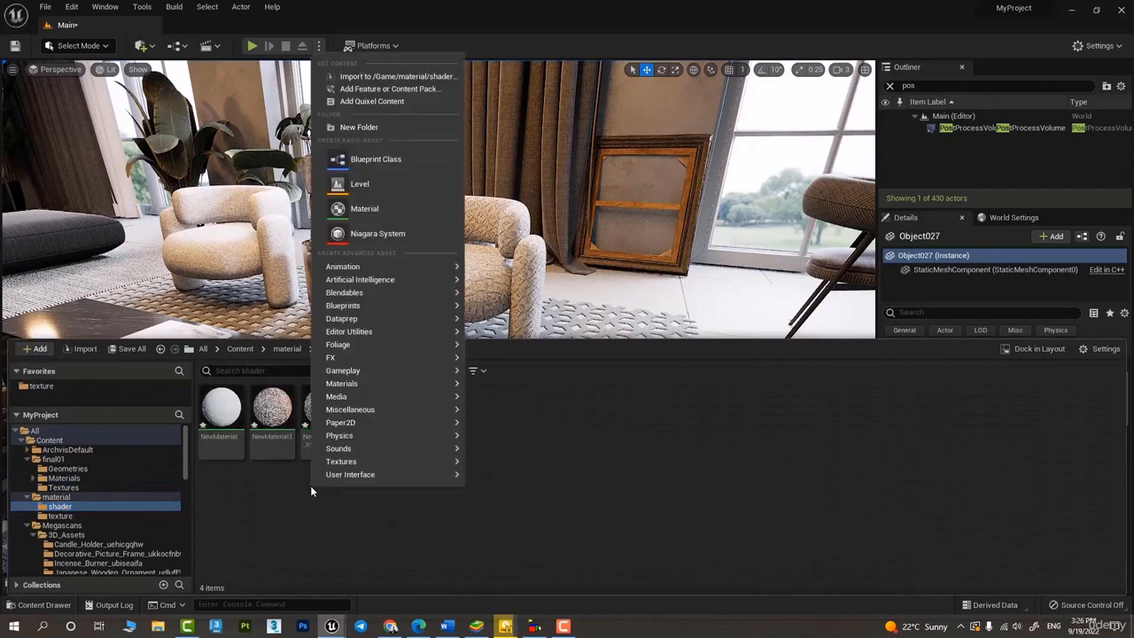
{"action": "left_click", "coordinate": [359, 208]}
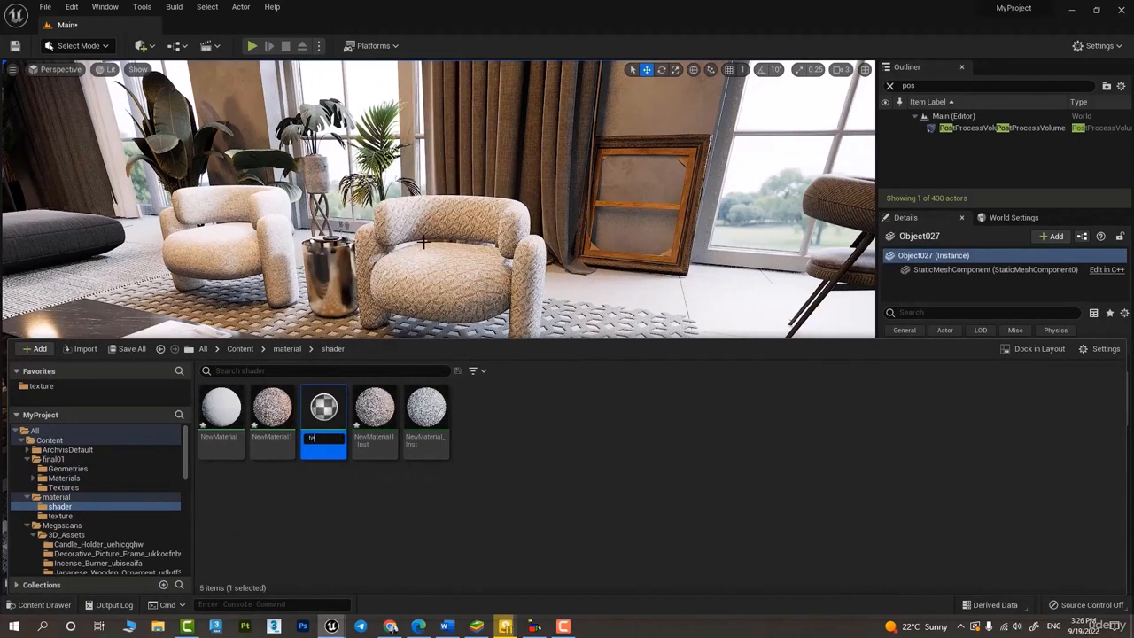
{"action": "key", "text": "Return"}
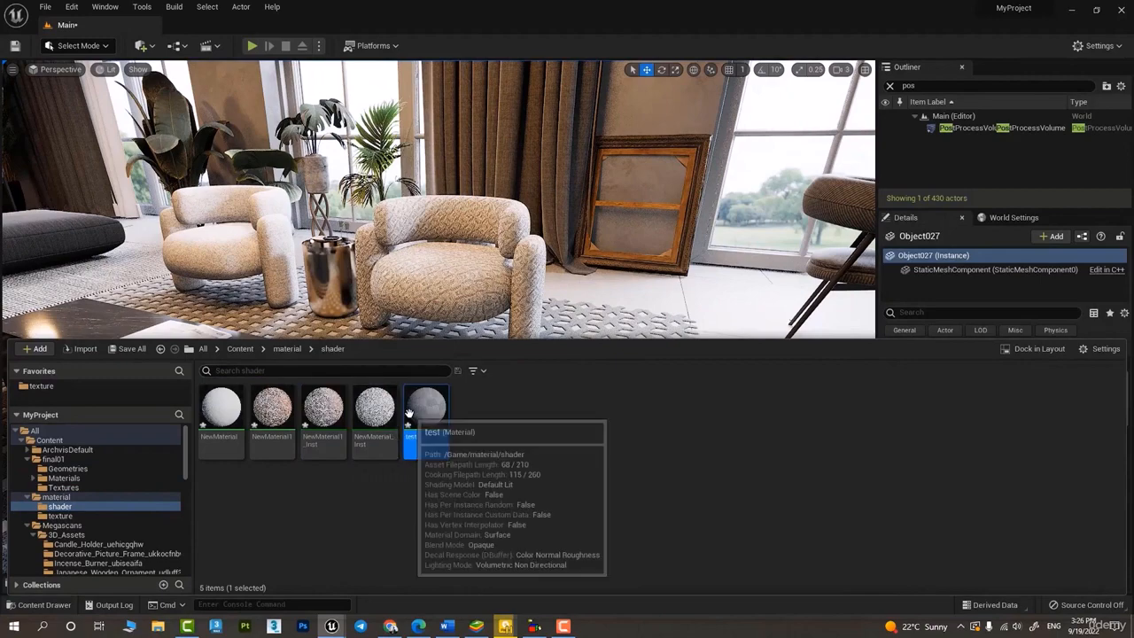
Open the test material for editing and add two three-component constant colour nodes, one above the other
{"action": "double_click", "coordinate": [323, 416]}
{"action": "right_click_drag", "start_coordinate": [537, 139], "coordinate": [581, 194]}
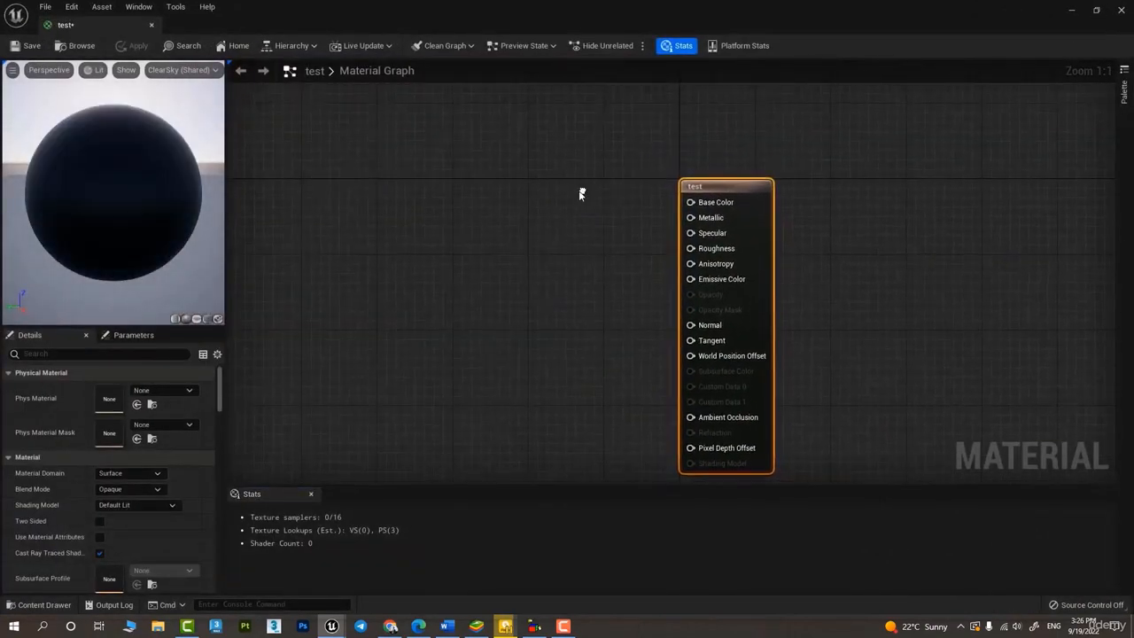
{"action": "key", "text": "3"}
{"action": "left_click", "coordinate": [361, 119]}
{"action": "left_click_drag", "start_coordinate": [378, 122], "coordinate": [344, 236]}
{"action": "key", "text": "3"}
{"action": "left_click", "coordinate": [347, 234]}
{"action": "left_click_drag", "start_coordinate": [378, 121], "coordinate": [347, 122]}
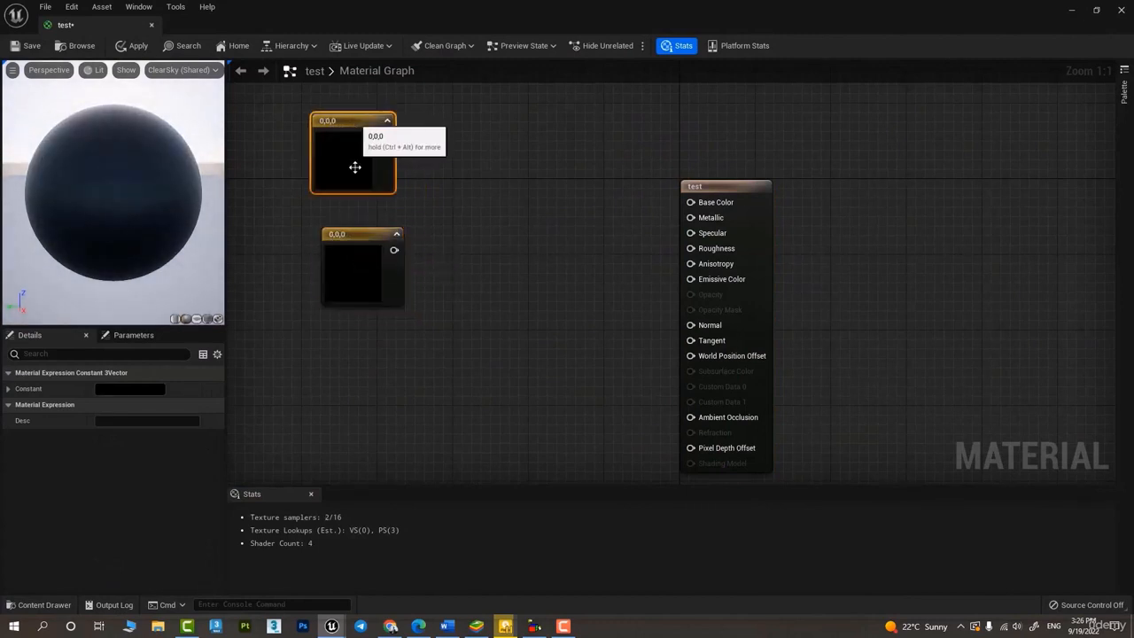
Set the upper colour constant to a dark red of about 0.109, 0, 0.0058
{"action": "double_click", "coordinate": [357, 166]}
{"action": "left_click_drag", "start_coordinate": [466, 272], "coordinate": [485, 249]}
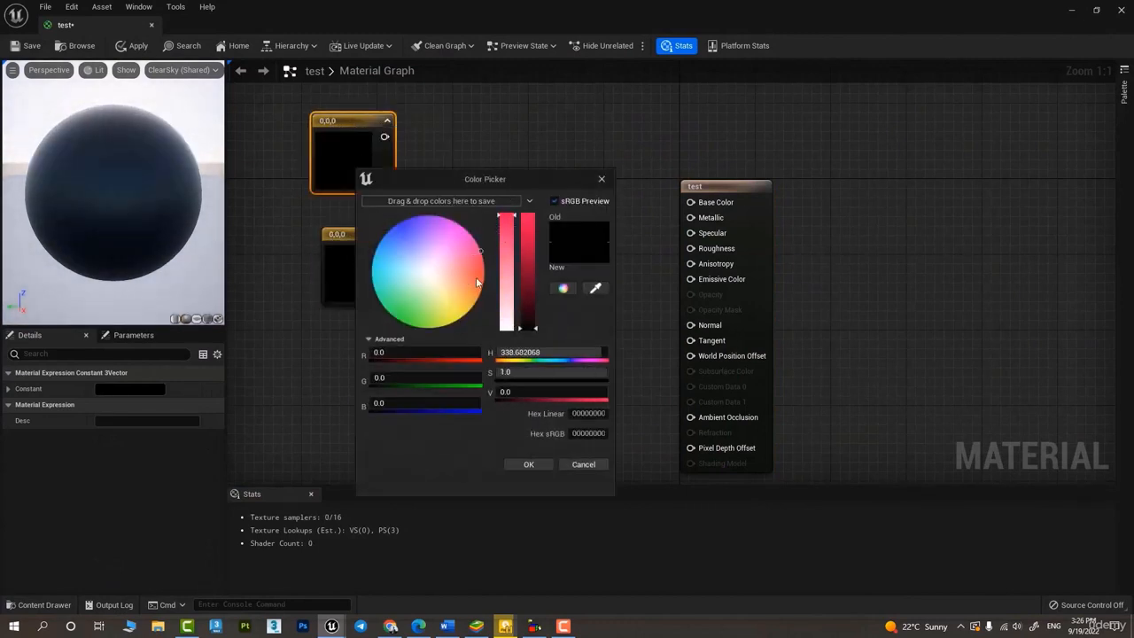
{"action": "left_click_drag", "start_coordinate": [527, 327], "coordinate": [528, 309]}
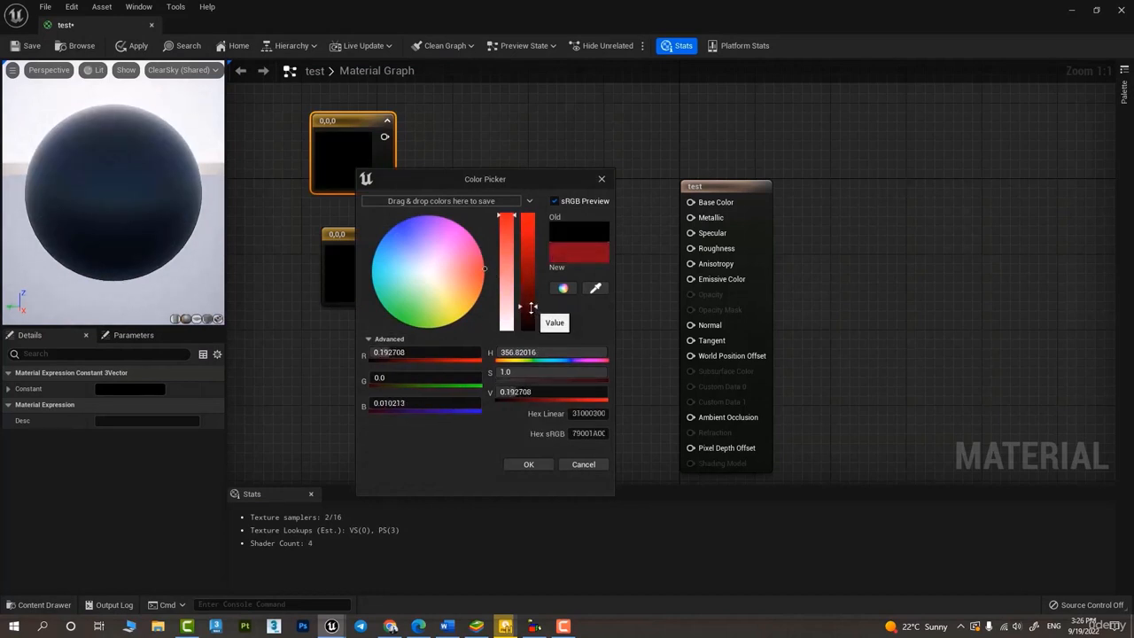
{"action": "left_click", "coordinate": [534, 465]}
Set the lower colour constant to a brighter red of about 0.26, 0, 0 and align it beneath the dark red node
{"action": "double_click", "coordinate": [359, 273]}
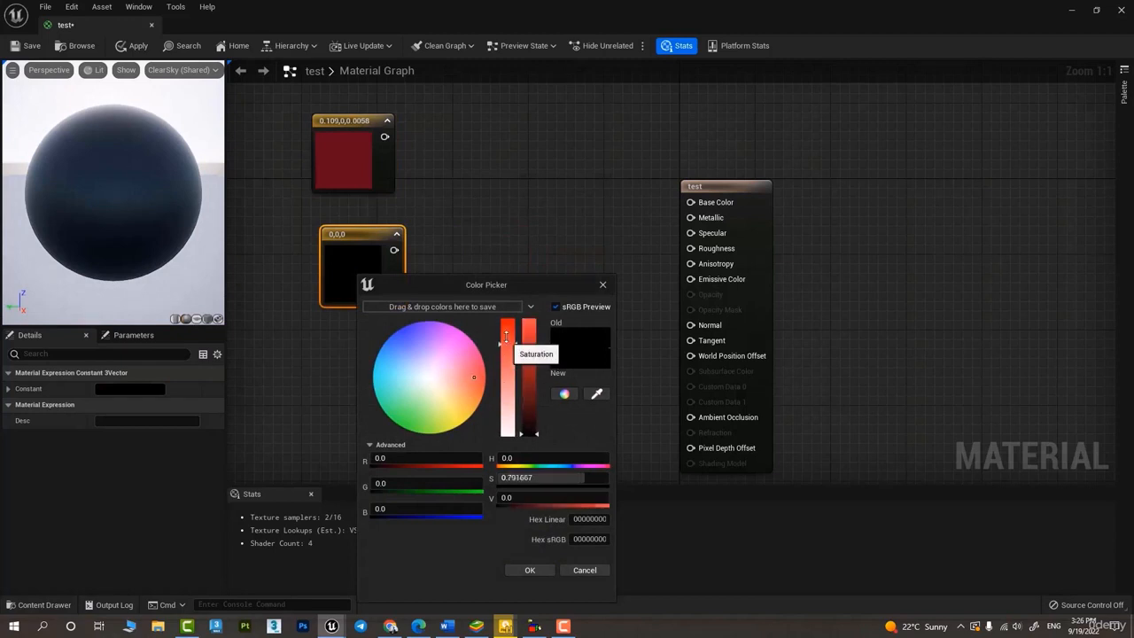
{"action": "left_click_drag", "start_coordinate": [528, 399], "coordinate": [535, 409]}
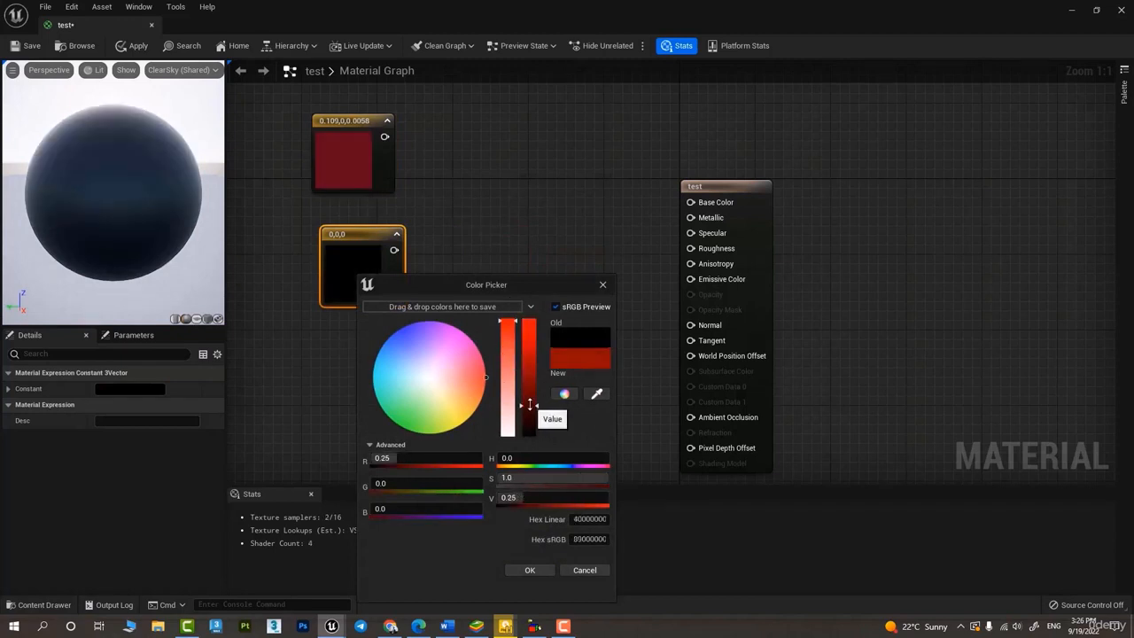
{"action": "left_click", "coordinate": [530, 570]}
{"action": "left_click_drag", "start_coordinate": [365, 233], "coordinate": [355, 211]}
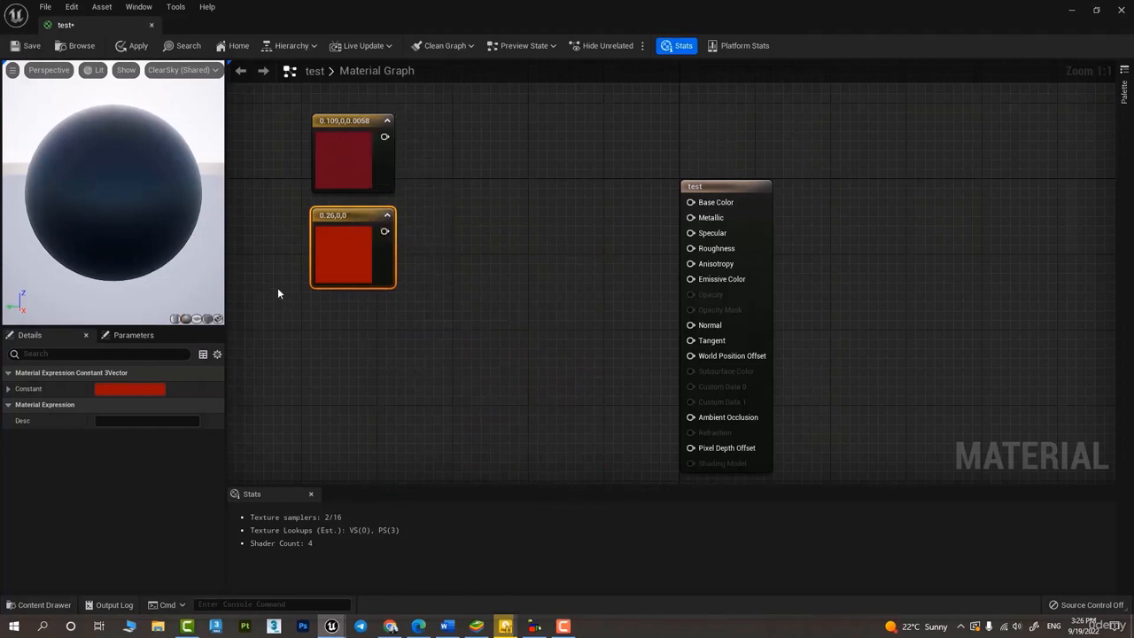
{"action": "right_click", "coordinate": [468, 191]}
{"action": "type", "text": "lerp"}
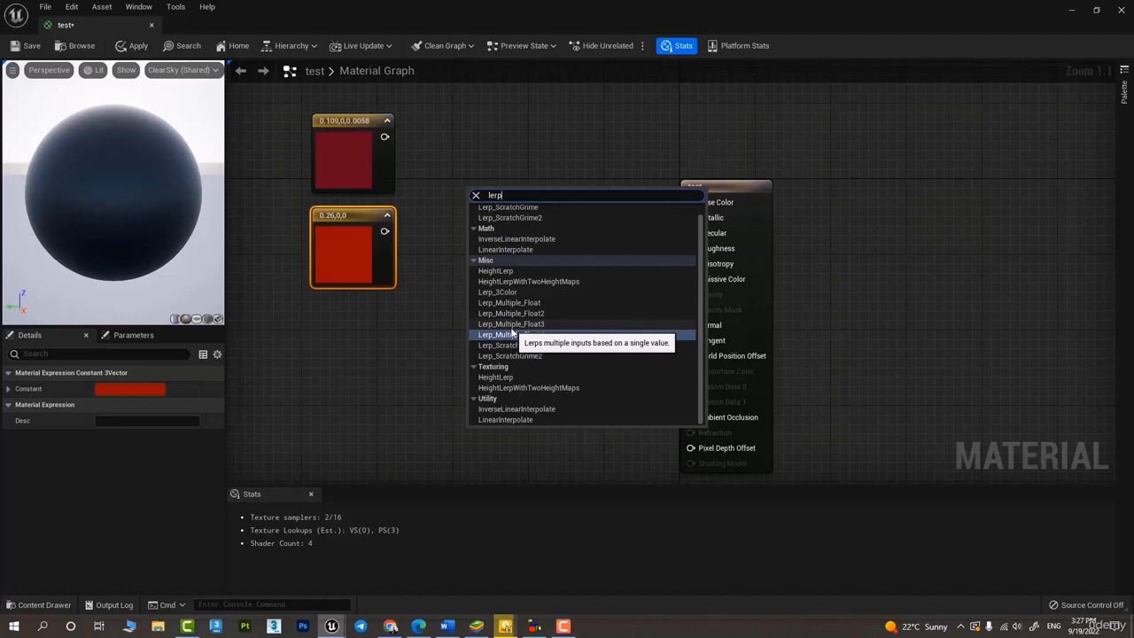
{"action": "key", "text": "Escape"}
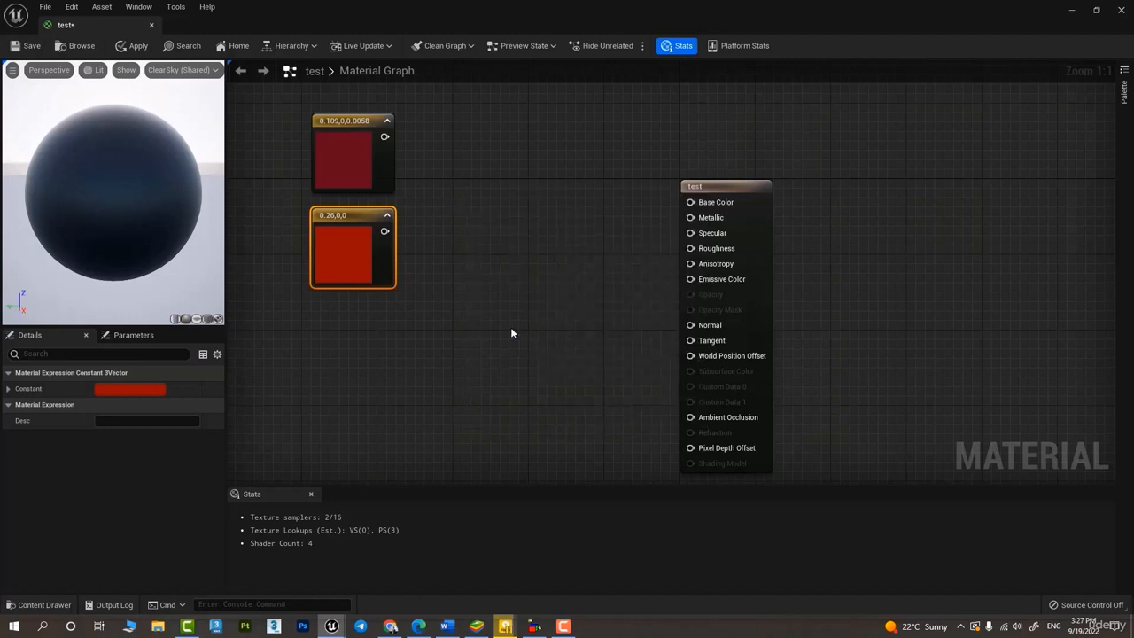
Add a Lerp node with dark red into A and bright red into B, and connect its output to Base Color
{"action": "left_click", "coordinate": [517, 239]}
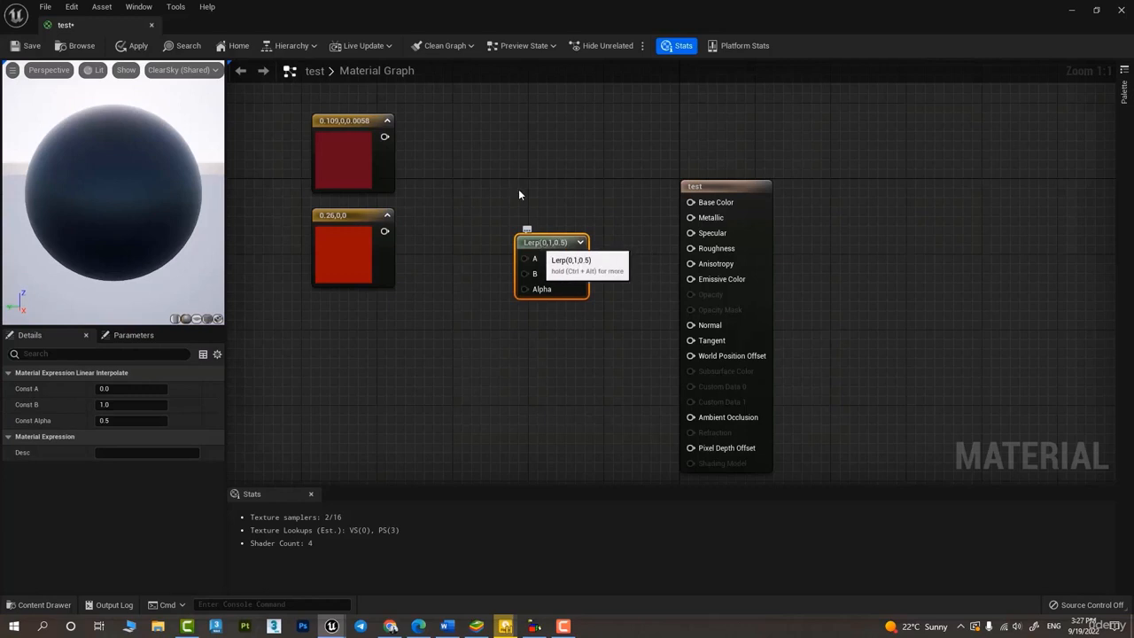
{"action": "left_click_drag", "start_coordinate": [534, 253], "coordinate": [519, 206]}
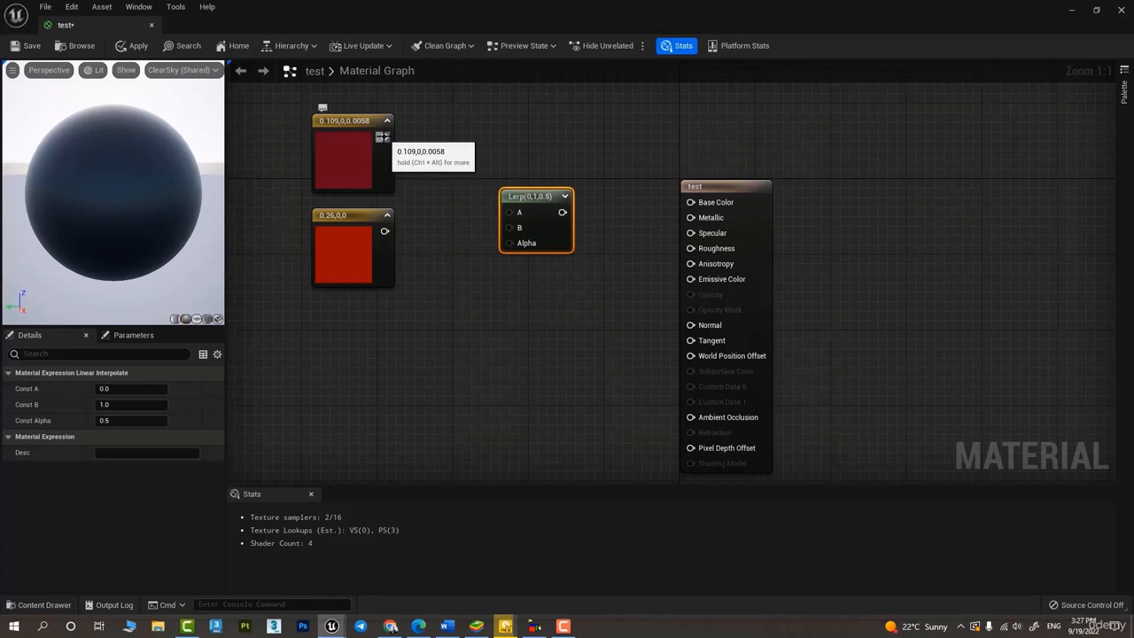
{"action": "left_click_drag", "start_coordinate": [384, 137], "coordinate": [510, 213]}
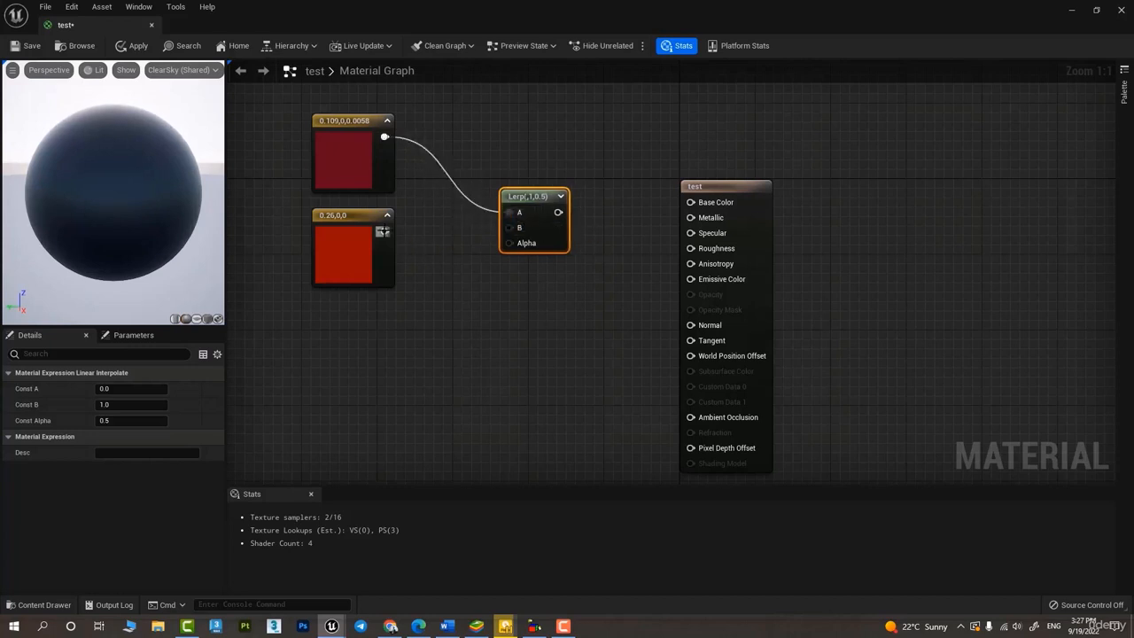
{"action": "left_click_drag", "start_coordinate": [384, 232], "coordinate": [692, 203]}
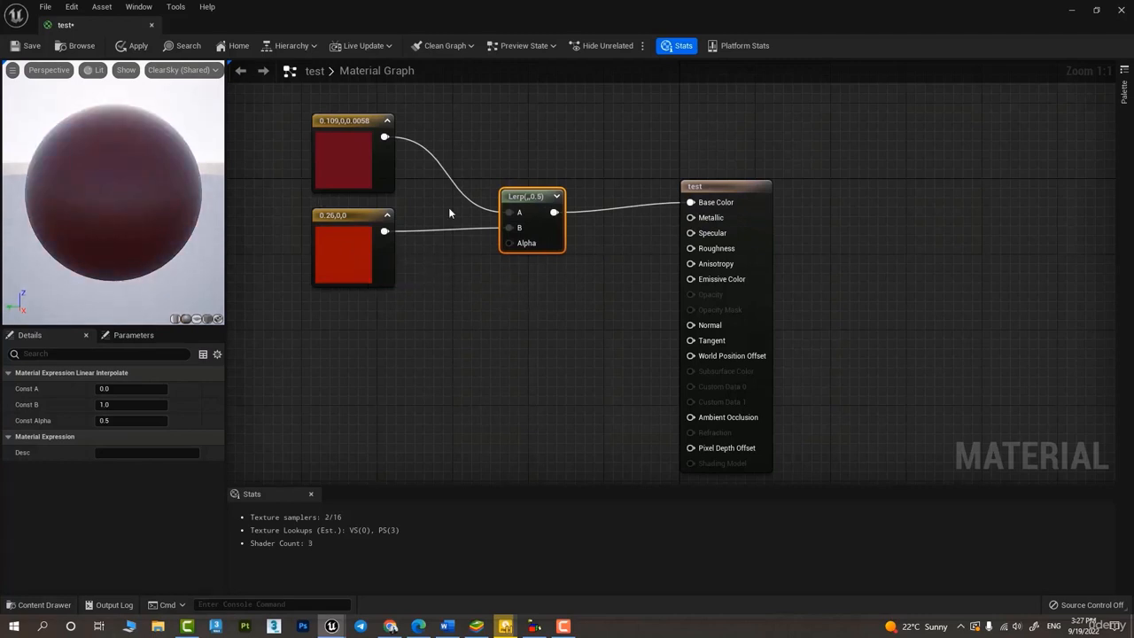
{"action": "left_click_drag", "start_coordinate": [526, 191], "coordinate": [515, 191]}
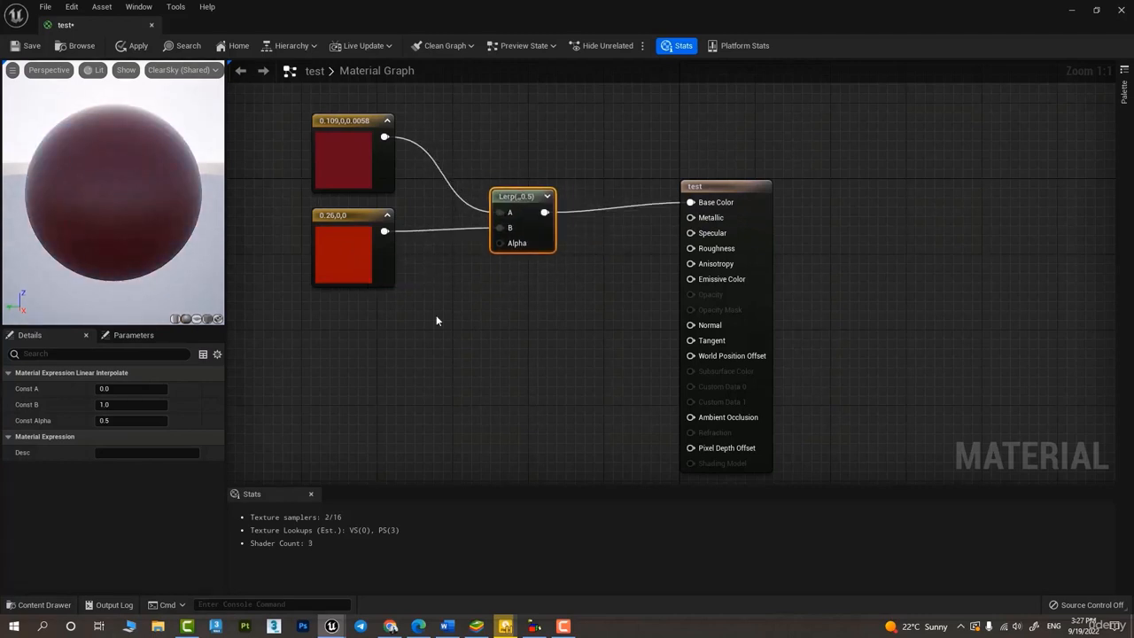
Add the Map_Masterclass_scene_CGBandit_com007 texture from the material/texture folder and connect its RGB output to the Lerp's Alpha
{"action": "left_click", "coordinate": [434, 287]}
{"action": "key", "text": "ctrl+space"}
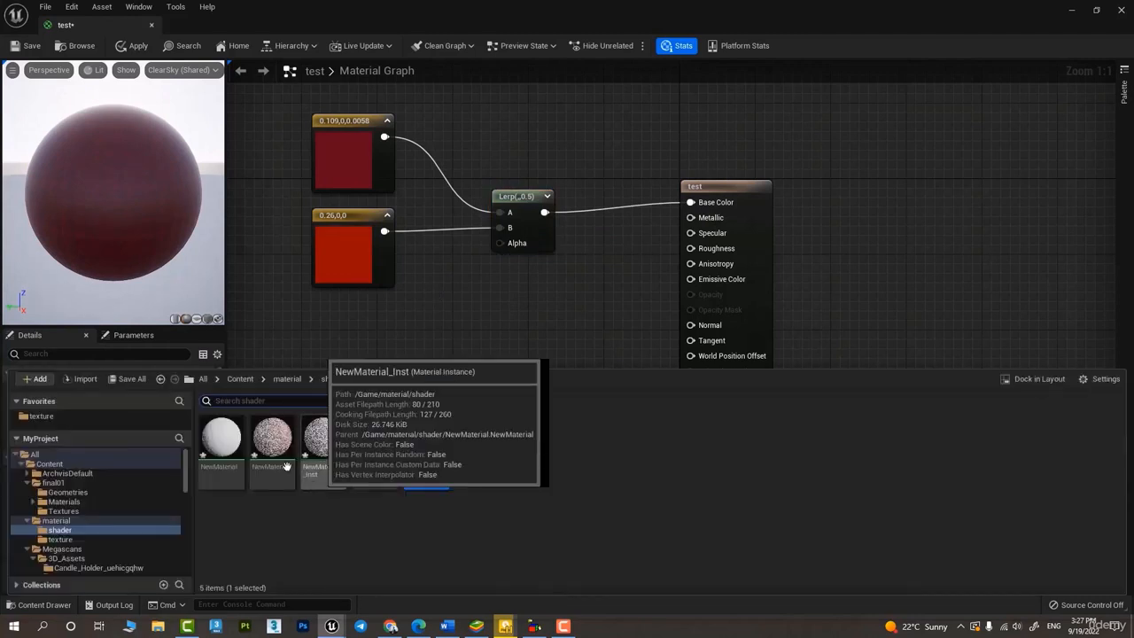
{"action": "left_click", "coordinate": [56, 520]}
{"action": "left_click", "coordinate": [63, 511]}
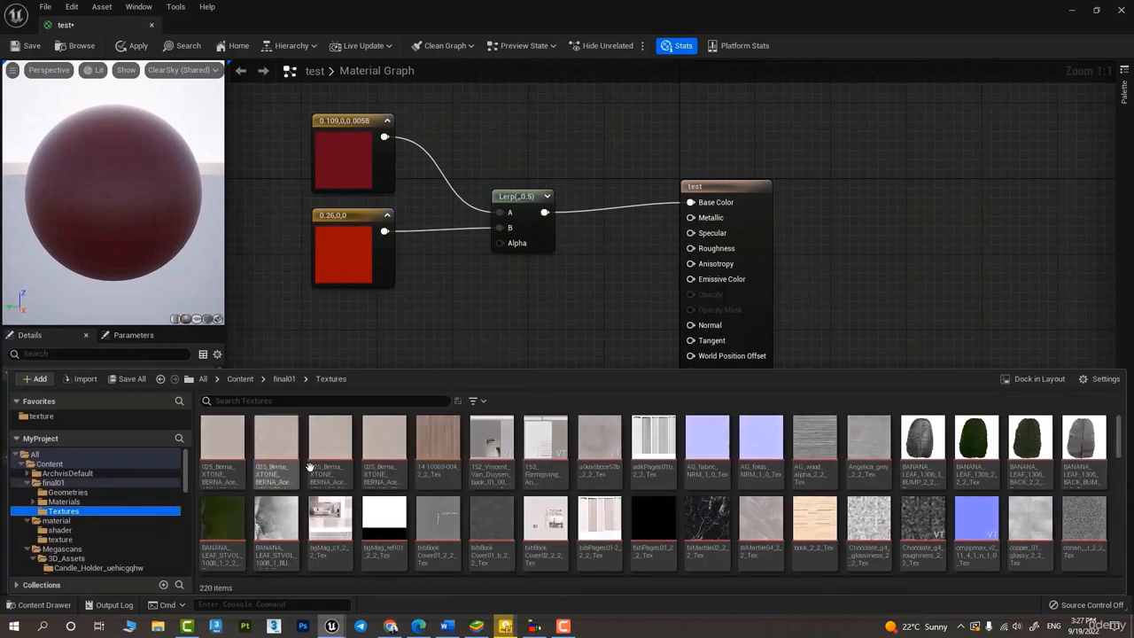
{"action": "left_click", "coordinate": [58, 541]}
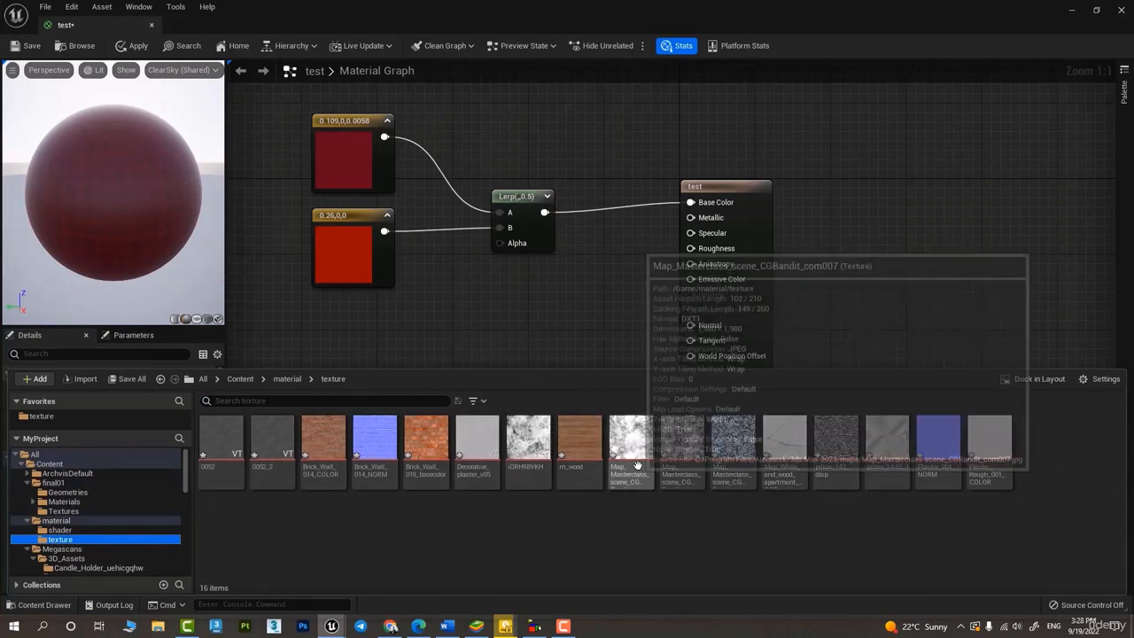
{"action": "left_click_drag", "start_coordinate": [630, 443], "coordinate": [337, 325]}
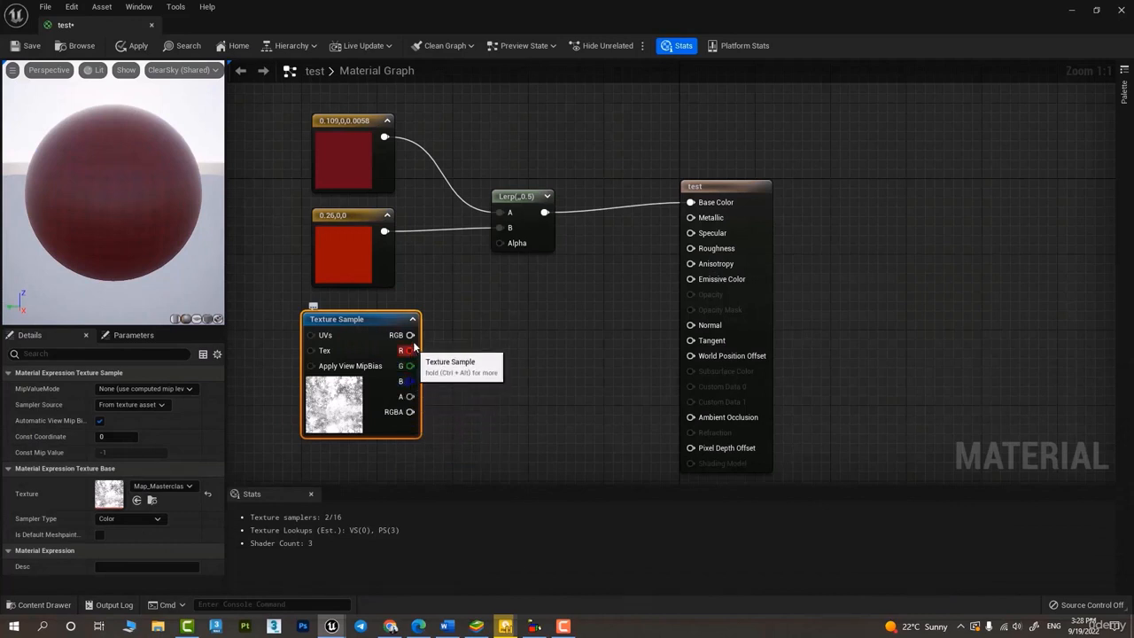
{"action": "left_click_drag", "start_coordinate": [410, 335], "coordinate": [500, 239]}
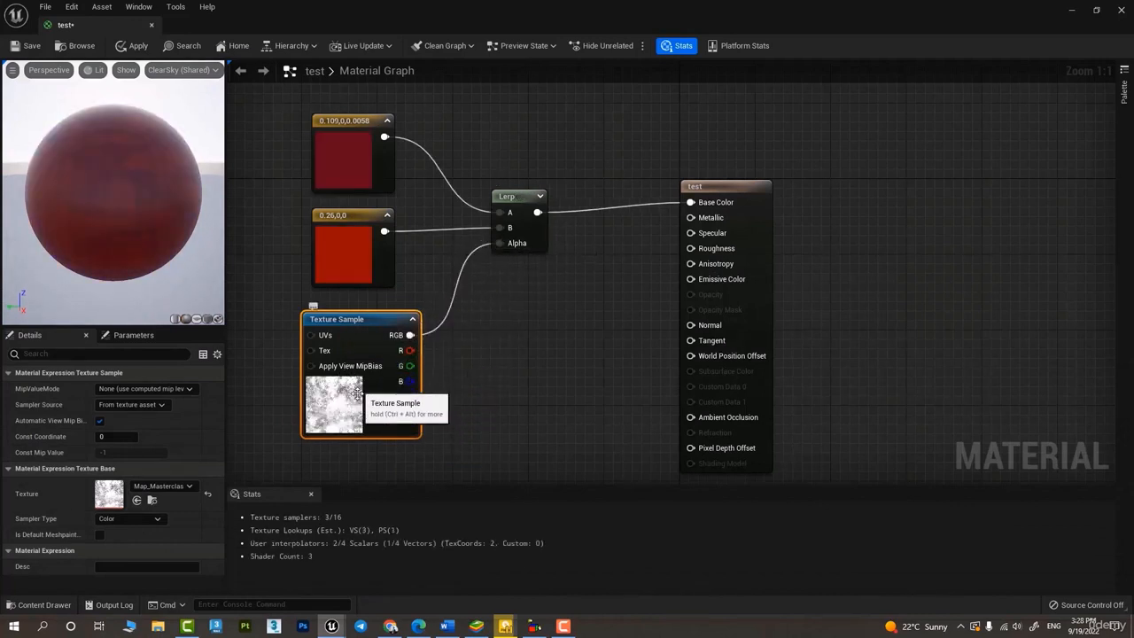
Apply the material changes, dock the material editor beside the Main level and return to the level
{"action": "left_click", "coordinate": [137, 46]}
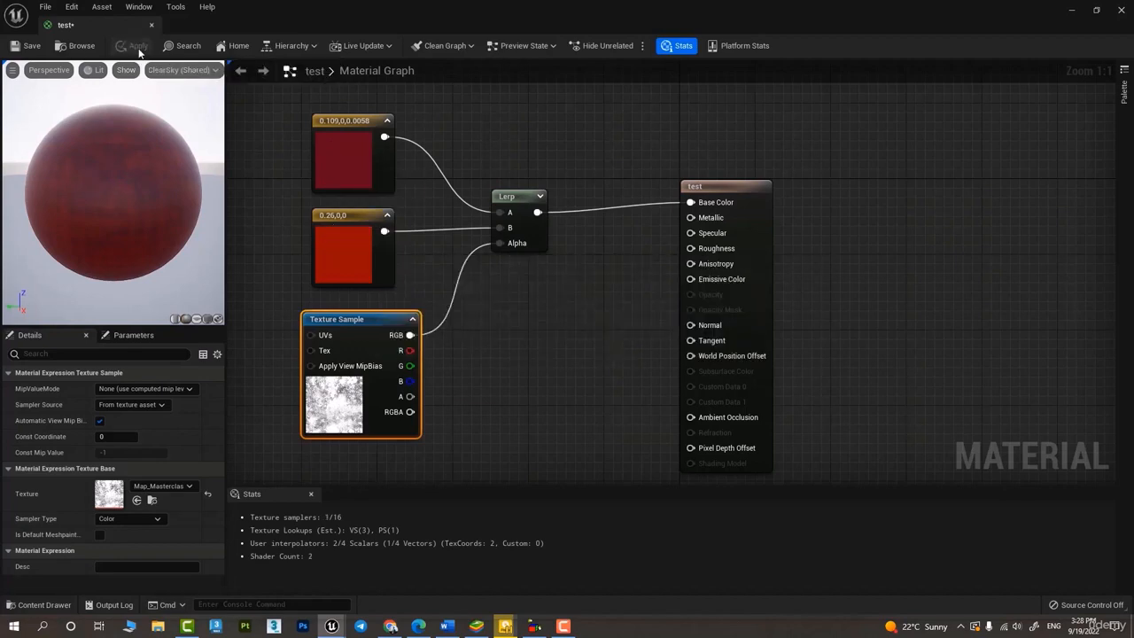
{"action": "left_click_drag", "start_coordinate": [105, 32], "coordinate": [177, 27]}
{"action": "left_click", "coordinate": [111, 25]}
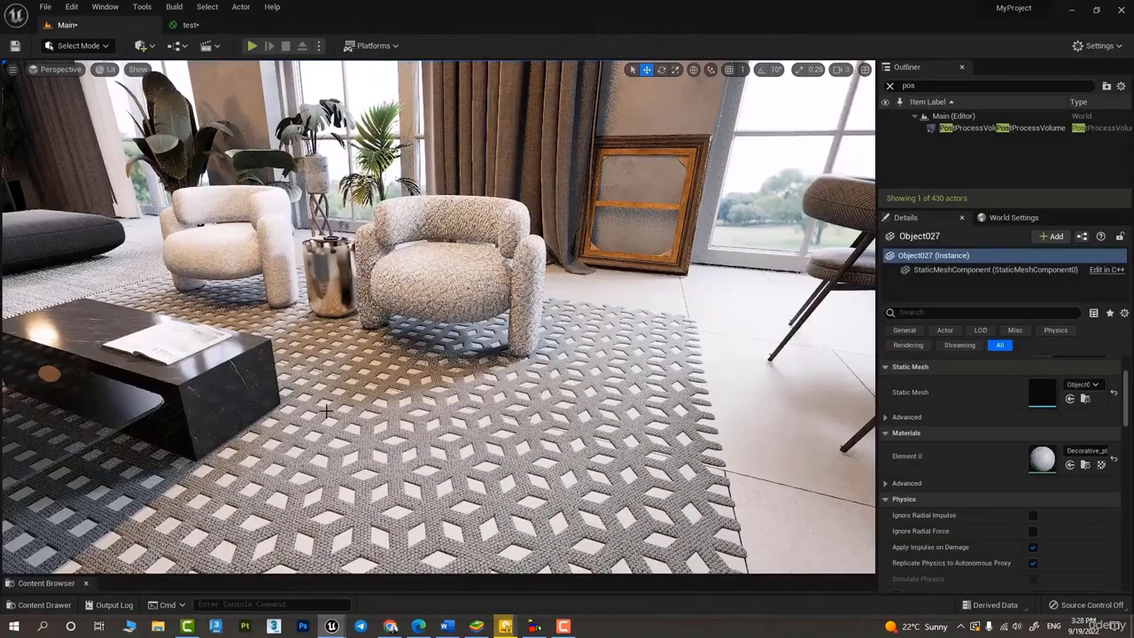
Assign the test material from the material/shader folder to the armchair nearest the coffee table
{"action": "key", "text": "ctrl+space"}
{"action": "key", "text": "ctrl+space"}
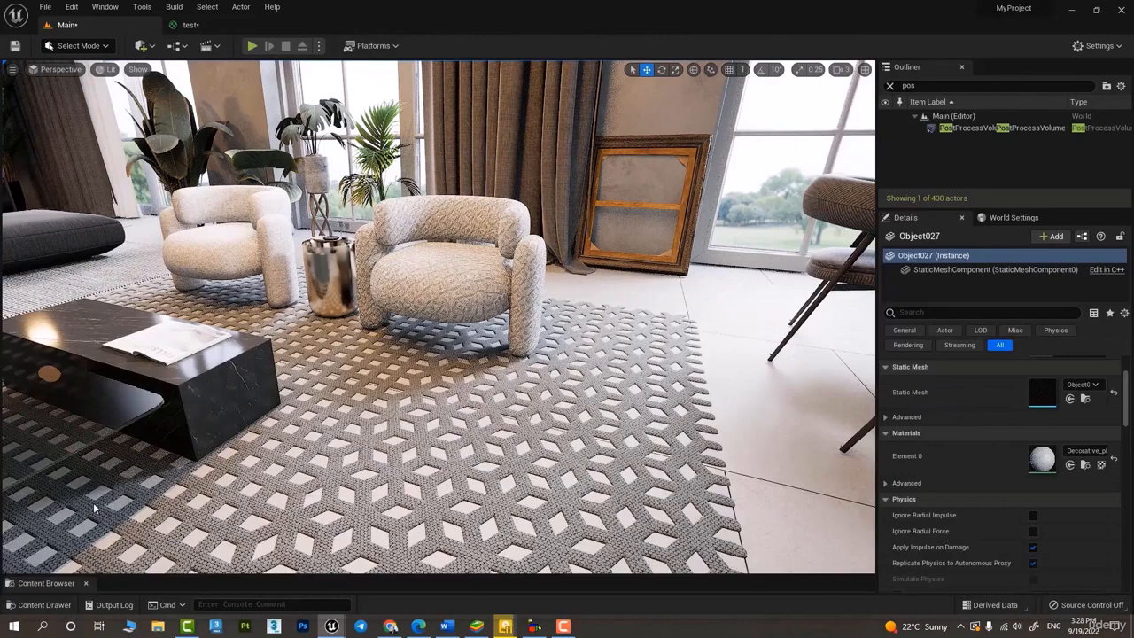
{"action": "key", "text": "ctrl+space"}
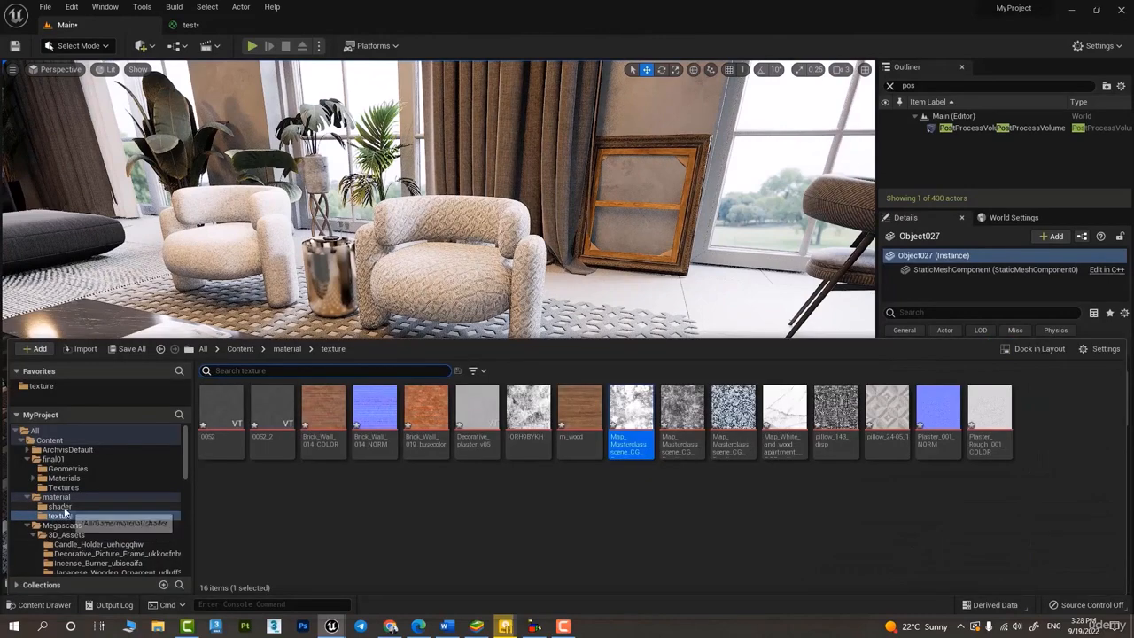
{"action": "left_click", "coordinate": [61, 506]}
{"action": "left_click_drag", "start_coordinate": [426, 412], "coordinate": [446, 273]}
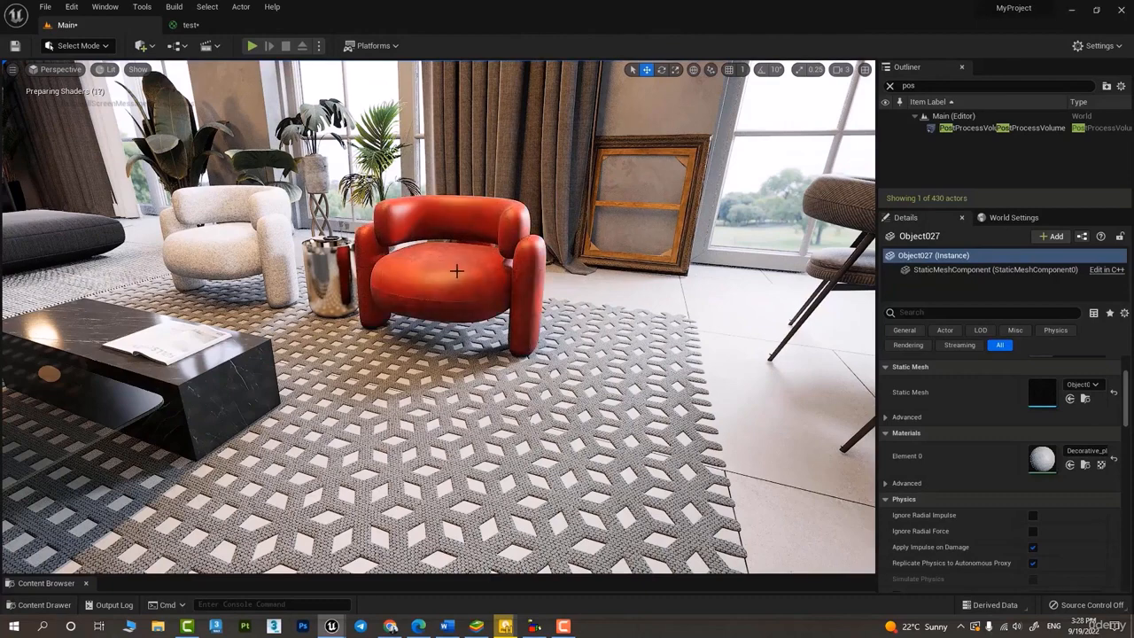
Select the red armchair and inspect the applied material up close
{"action": "left_click", "coordinate": [457, 271]}
{"action": "key", "text": "f"}
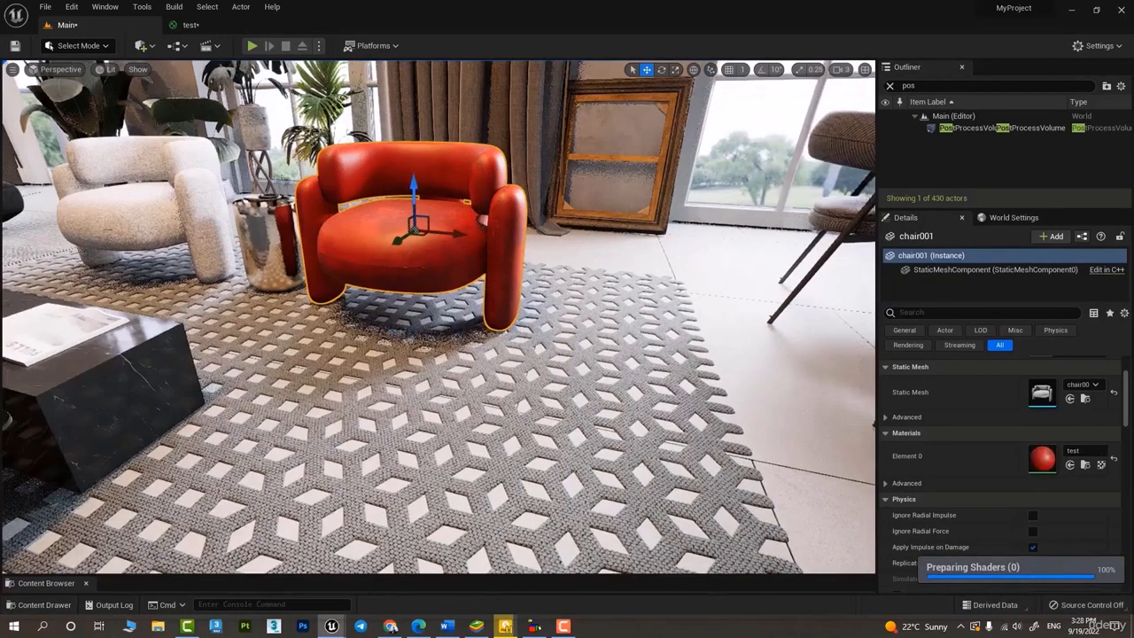
{"action": "right_click_drag", "start_coordinate": [451, 317], "coordinate": [446, 264]}
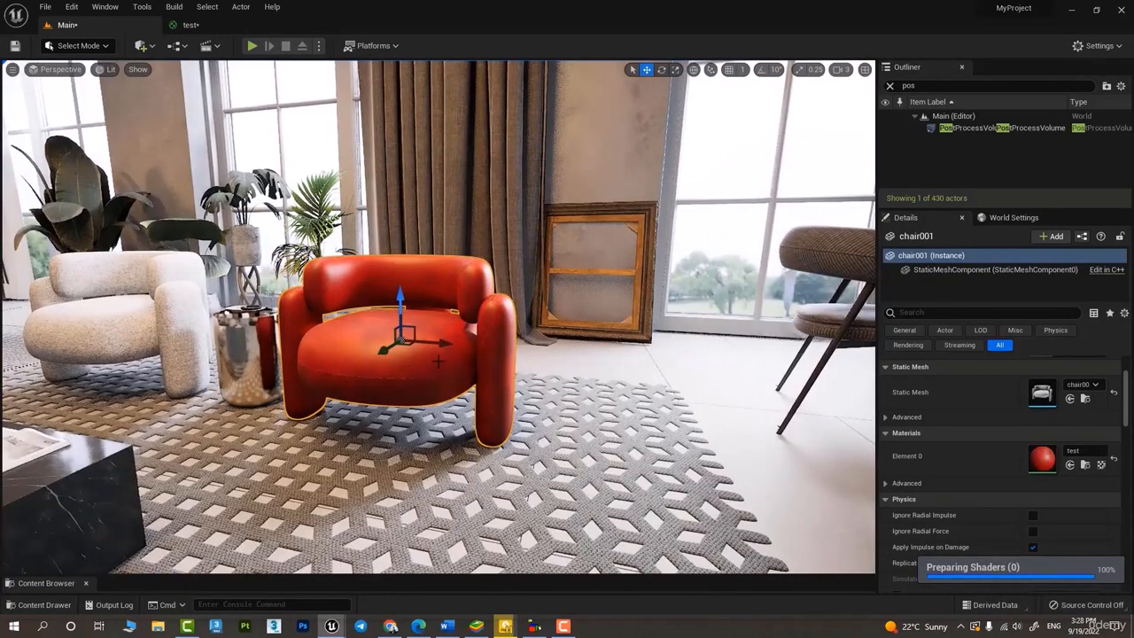
{"action": "right_click_drag", "start_coordinate": [385, 316], "coordinate": [209, 179]}
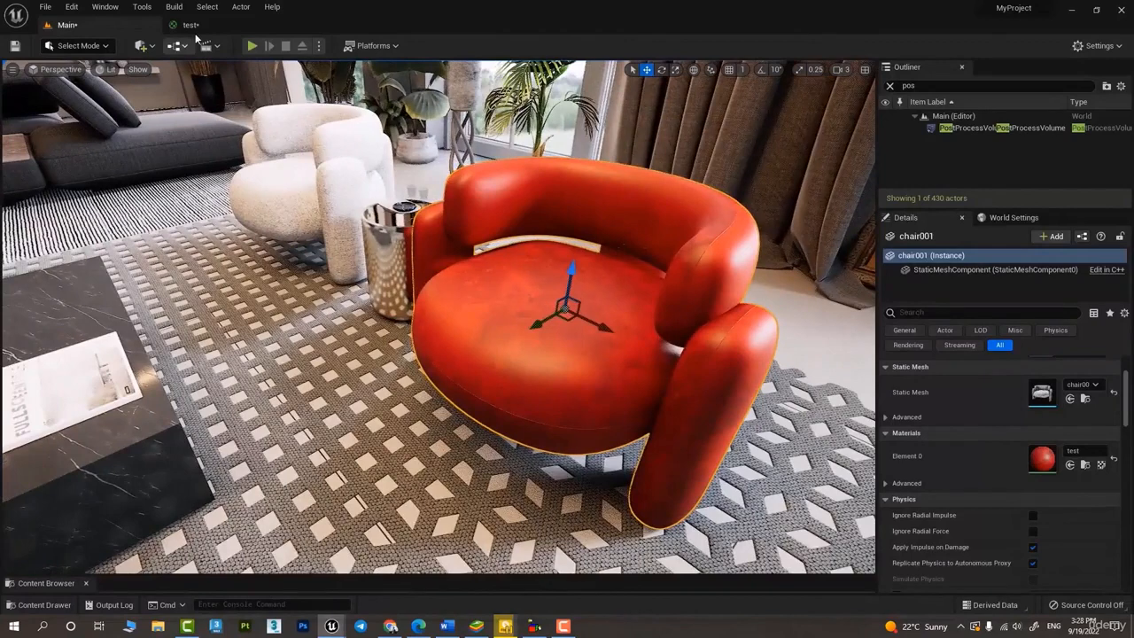
Add a scalar constant node to the test material and connect it to Roughness
{"action": "left_click", "coordinate": [196, 35]}
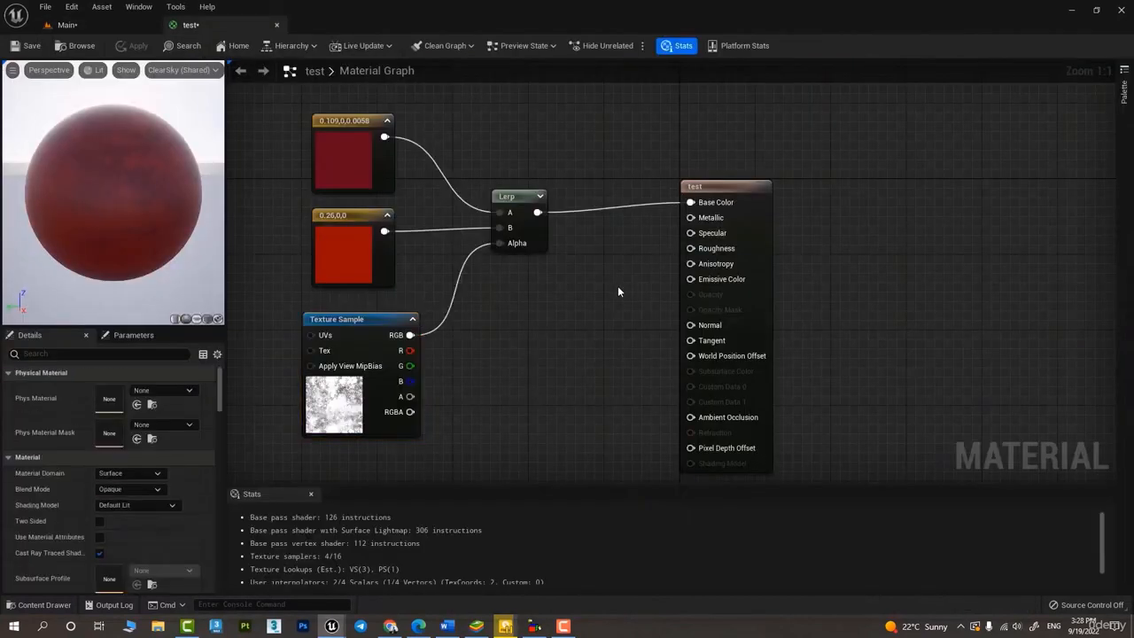
{"action": "left_click", "coordinate": [594, 257]}
{"action": "left_click_drag", "start_coordinate": [617, 281], "coordinate": [691, 249]}
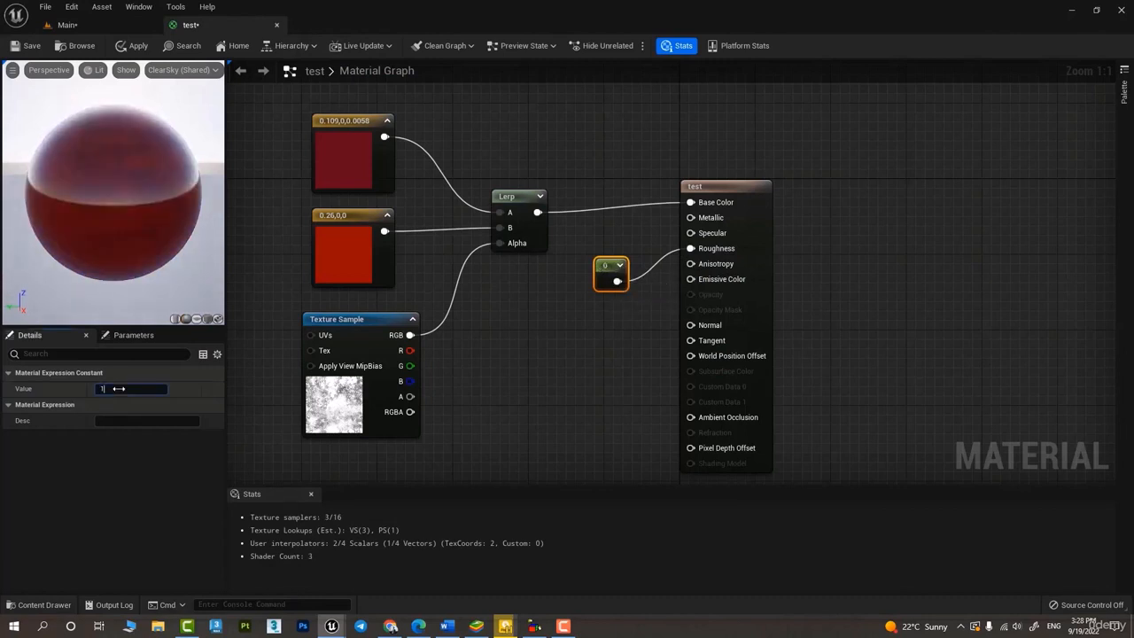
Set the Roughness constant to 1, apply the material and inspect the red armchair in the Main level
{"action": "key", "text": "Return"}
{"action": "left_click", "coordinate": [120, 50]}
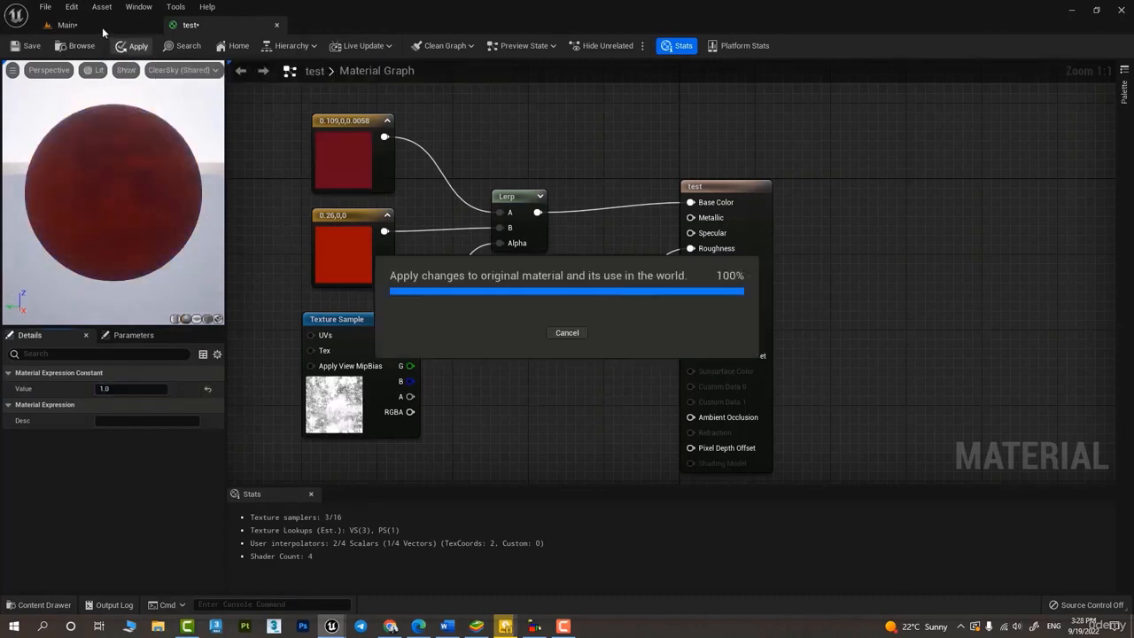
{"action": "left_click", "coordinate": [102, 27]}
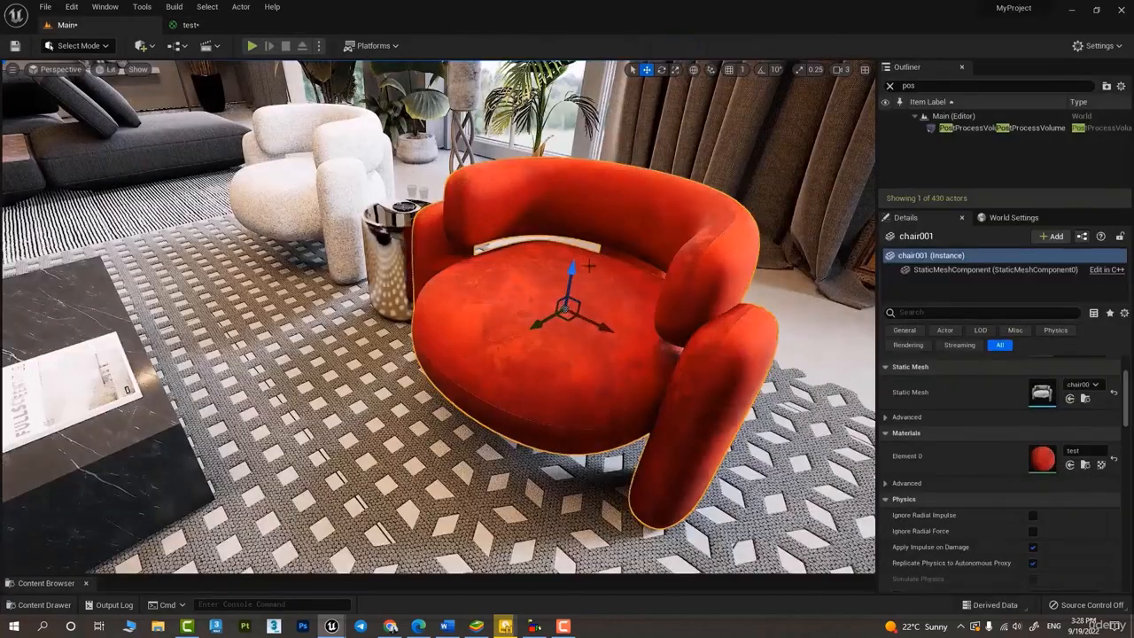
{"action": "right_click_drag", "start_coordinate": [438, 316], "coordinate": [620, 311]}
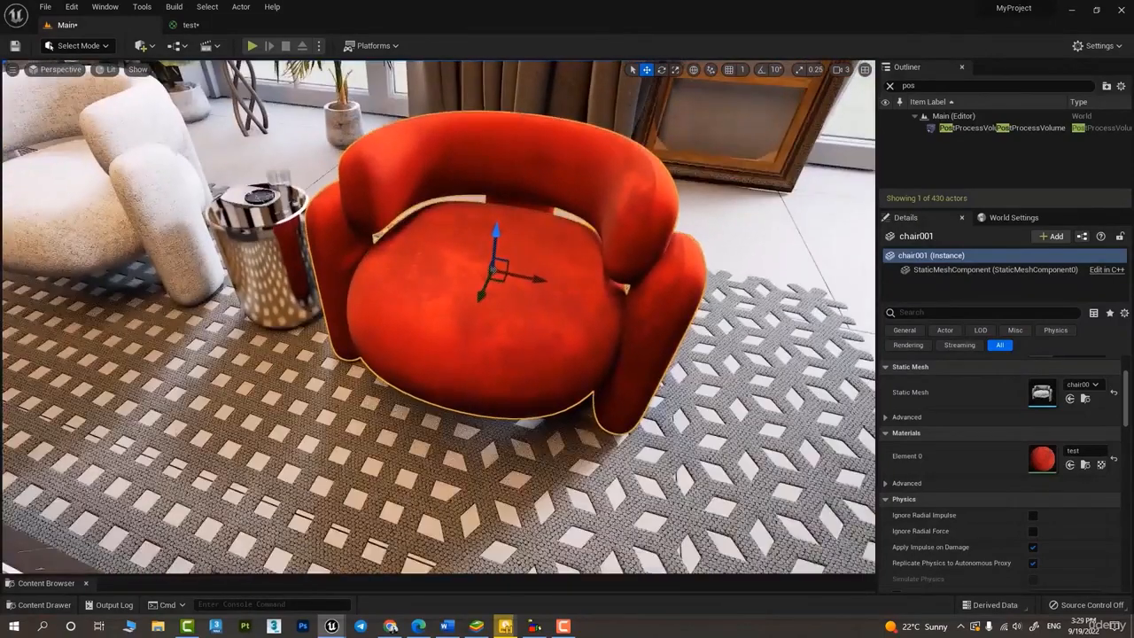
Add the m_wood texture from the material/texture folder to the test material graph and connect its RGB to Lerp A
{"action": "left_click", "coordinate": [191, 25]}
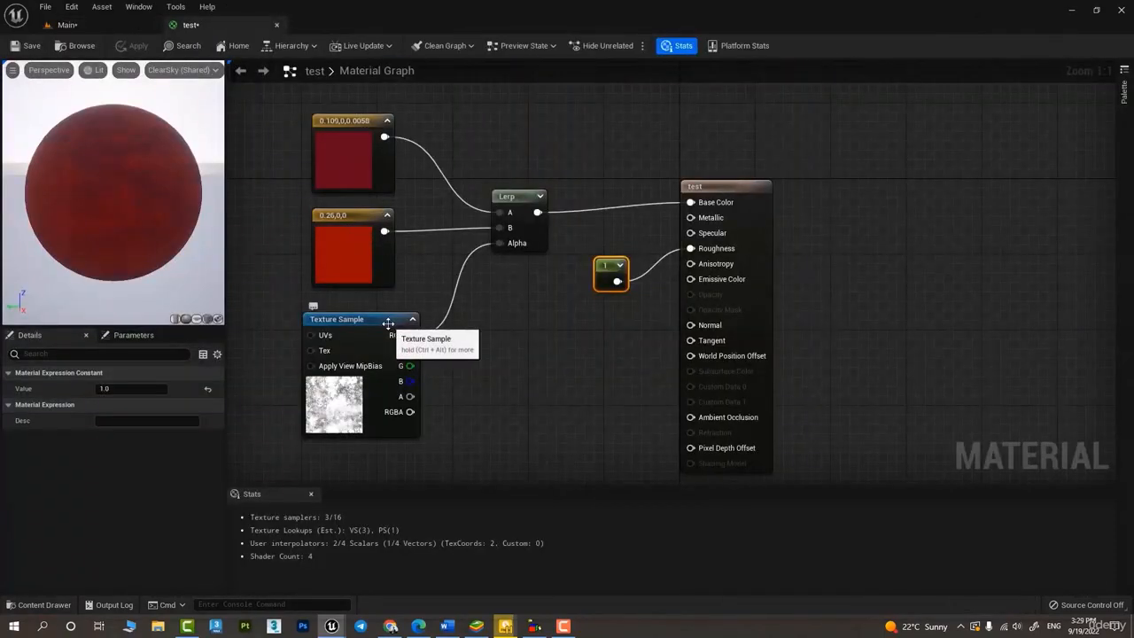
{"action": "right_click_drag", "start_coordinate": [417, 281], "coordinate": [562, 334]}
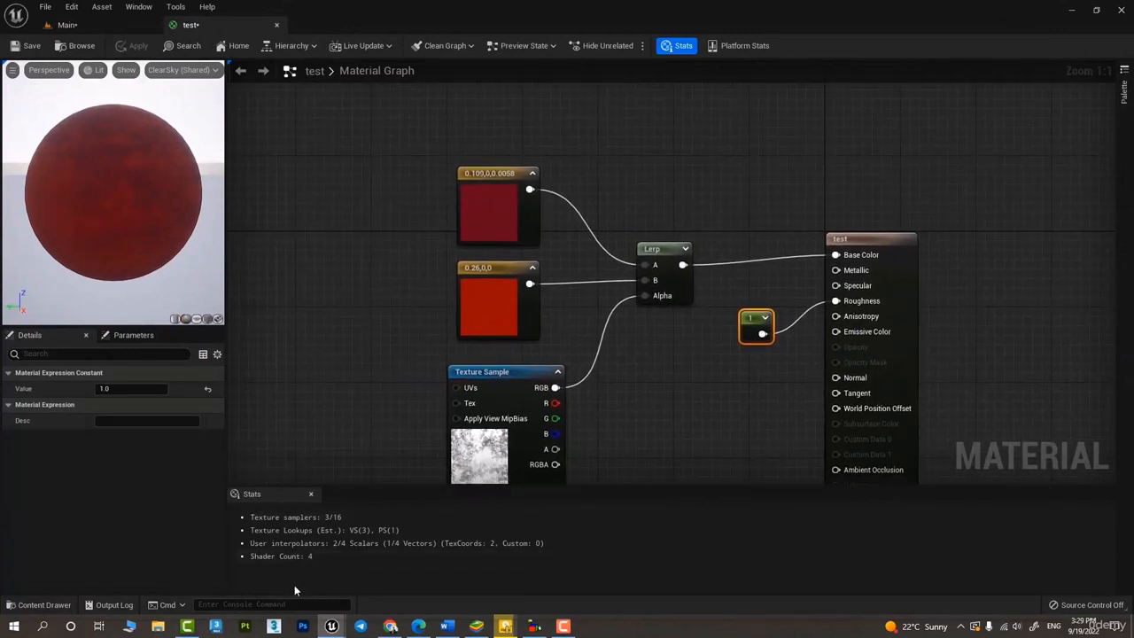
{"action": "key", "text": "ctrl+space"}
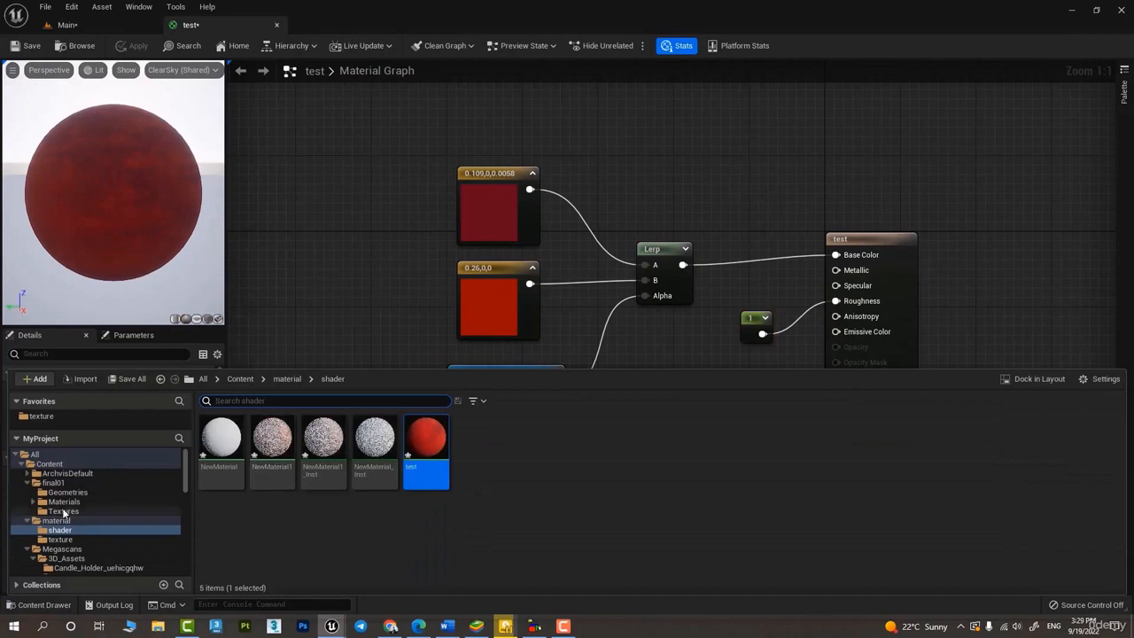
{"action": "left_click", "coordinate": [62, 541]}
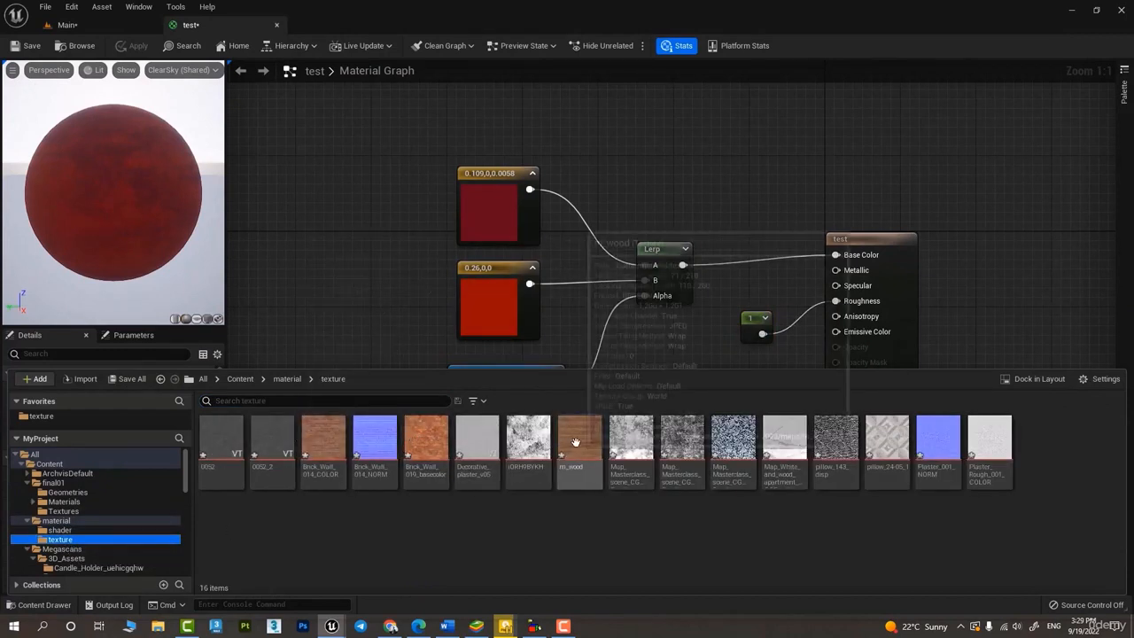
{"action": "left_click_drag", "start_coordinate": [579, 440], "coordinate": [297, 118]}
{"action": "left_click_drag", "start_coordinate": [405, 143], "coordinate": [650, 264]}
Add the Brick_Wall_014_COLOR texture to the graph and connect its RGB to Lerp B
{"action": "key", "text": "ctrl+space"}
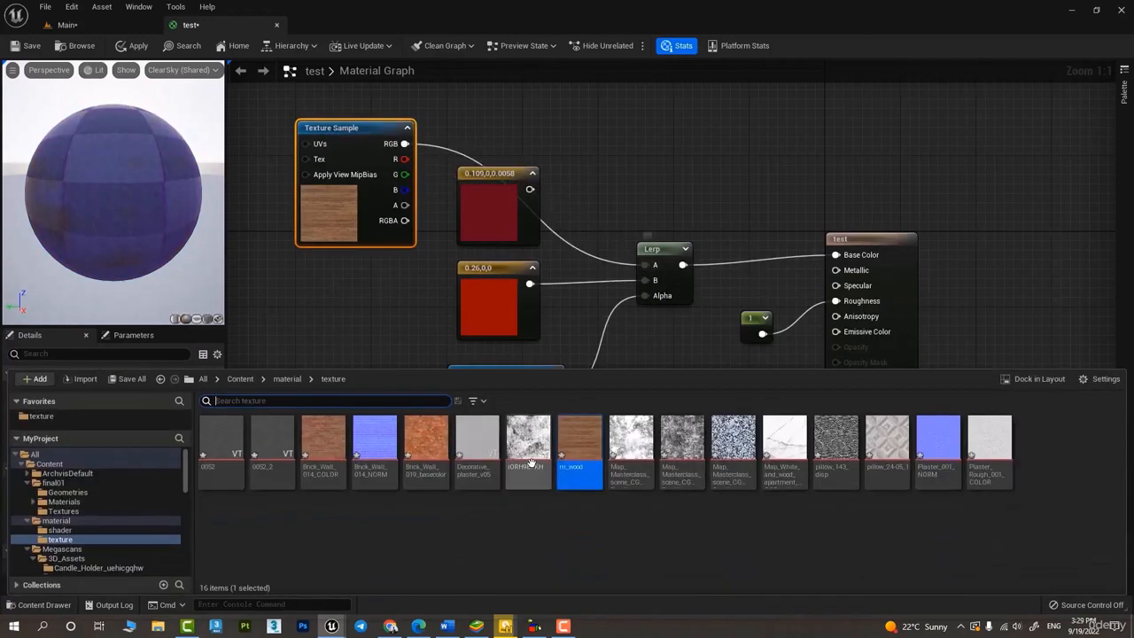
{"action": "left_click_drag", "start_coordinate": [323, 440], "coordinate": [306, 315]}
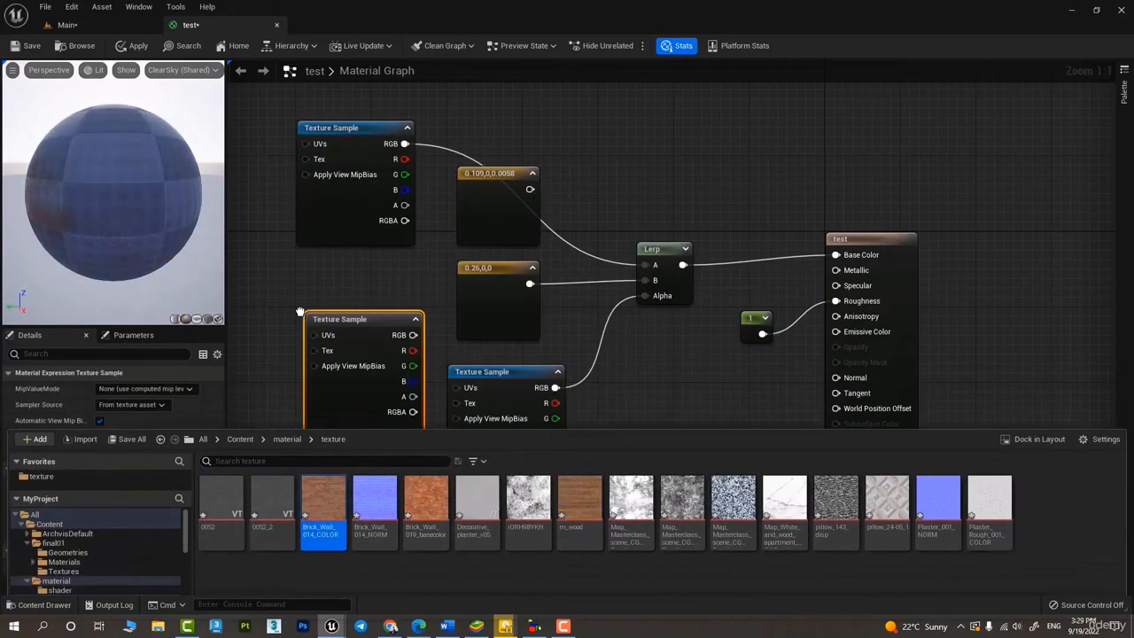
{"action": "left_click_drag", "start_coordinate": [413, 335], "coordinate": [645, 280]}
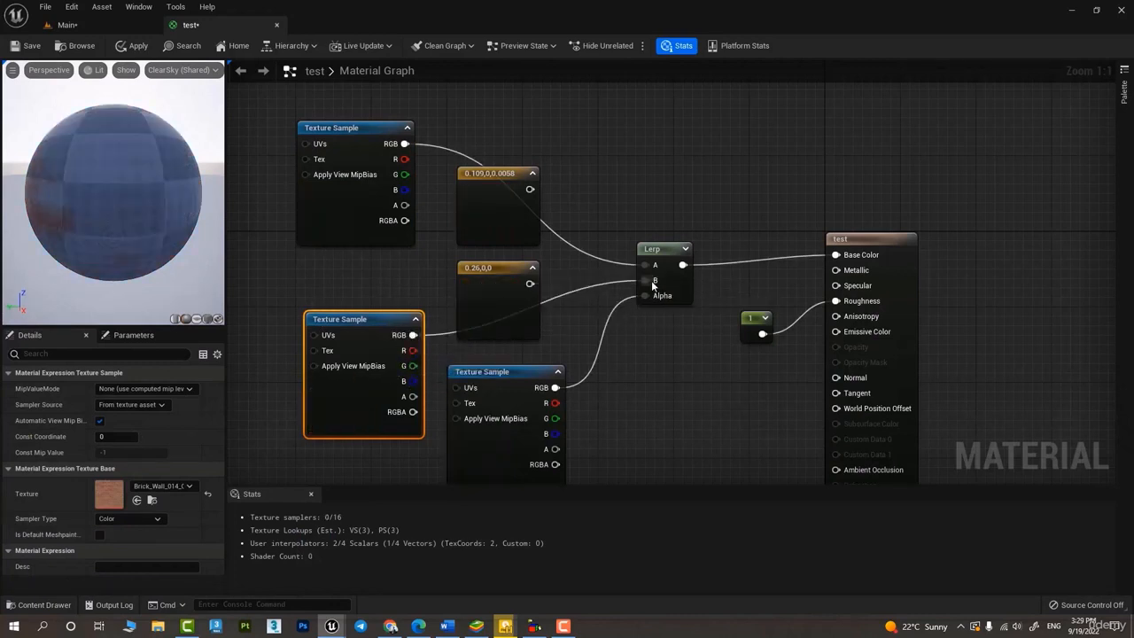
Apply the wood and brick blend and inspect it on the armchair in the Main level
{"action": "left_click", "coordinate": [131, 40]}
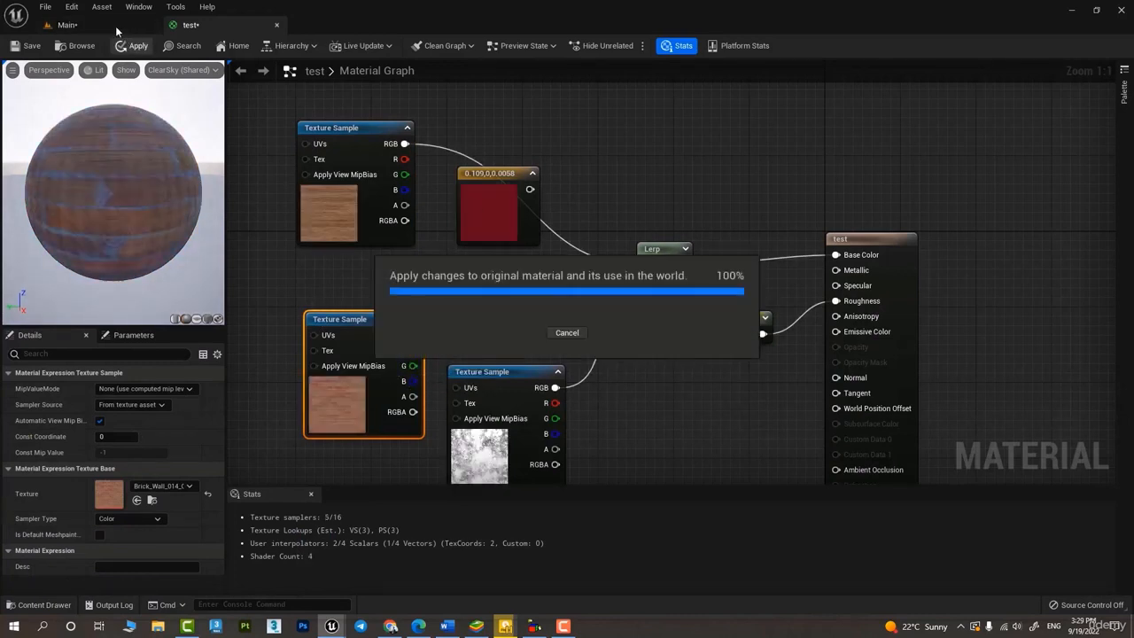
{"action": "left_click", "coordinate": [116, 25]}
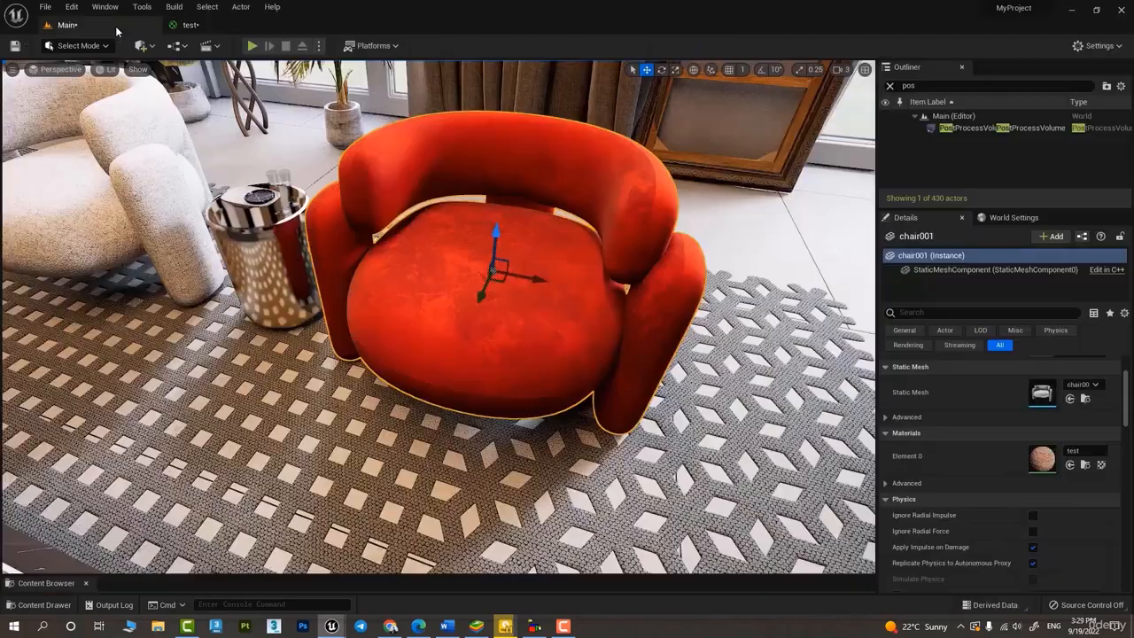
{"action": "right_click_drag", "start_coordinate": [502, 362], "coordinate": [558, 372]}
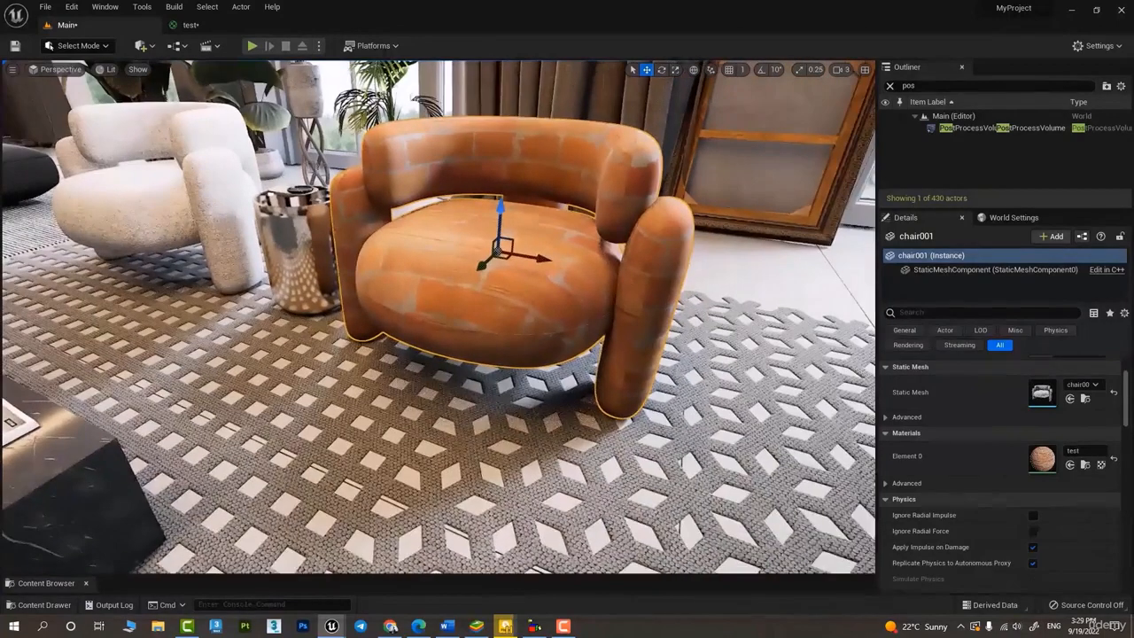
Swap the Lerp inputs in the test material so the brick texture feeds A and the wood texture feeds B
{"action": "left_click", "coordinate": [190, 25]}
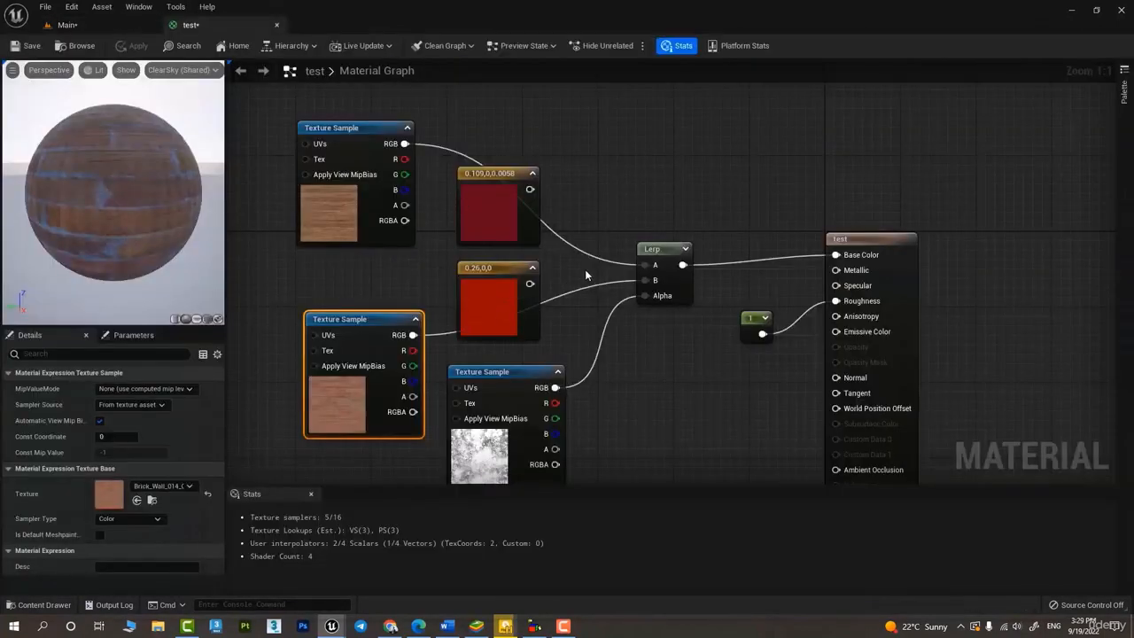
{"action": "left_click_drag", "start_coordinate": [411, 159], "coordinate": [469, 188]}
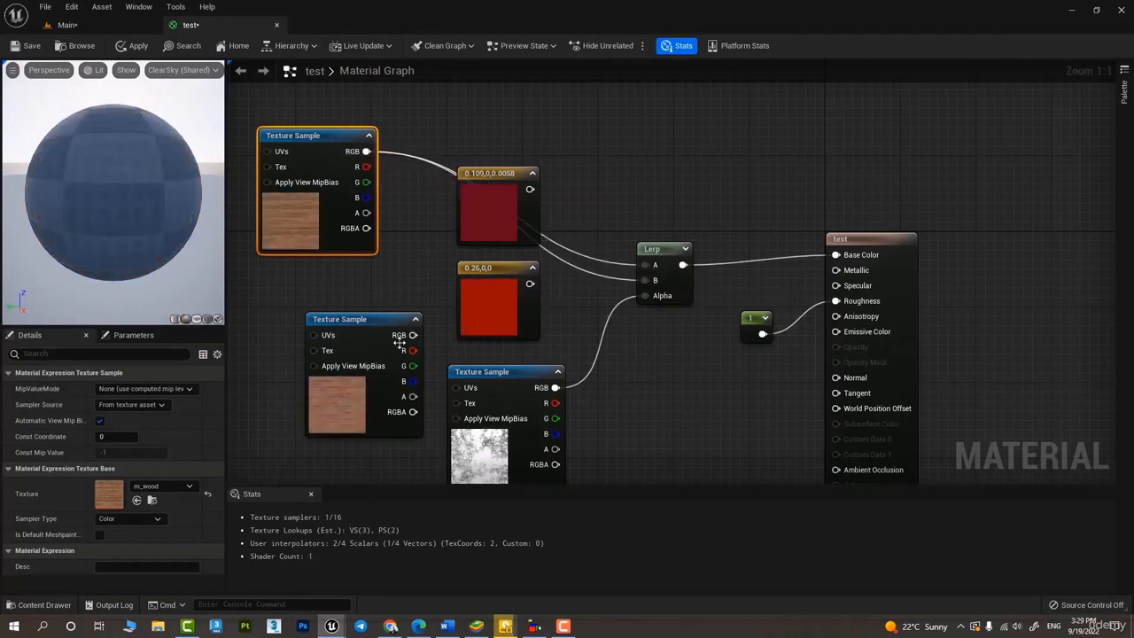
{"action": "left_click_drag", "start_coordinate": [413, 334], "coordinate": [655, 265]}
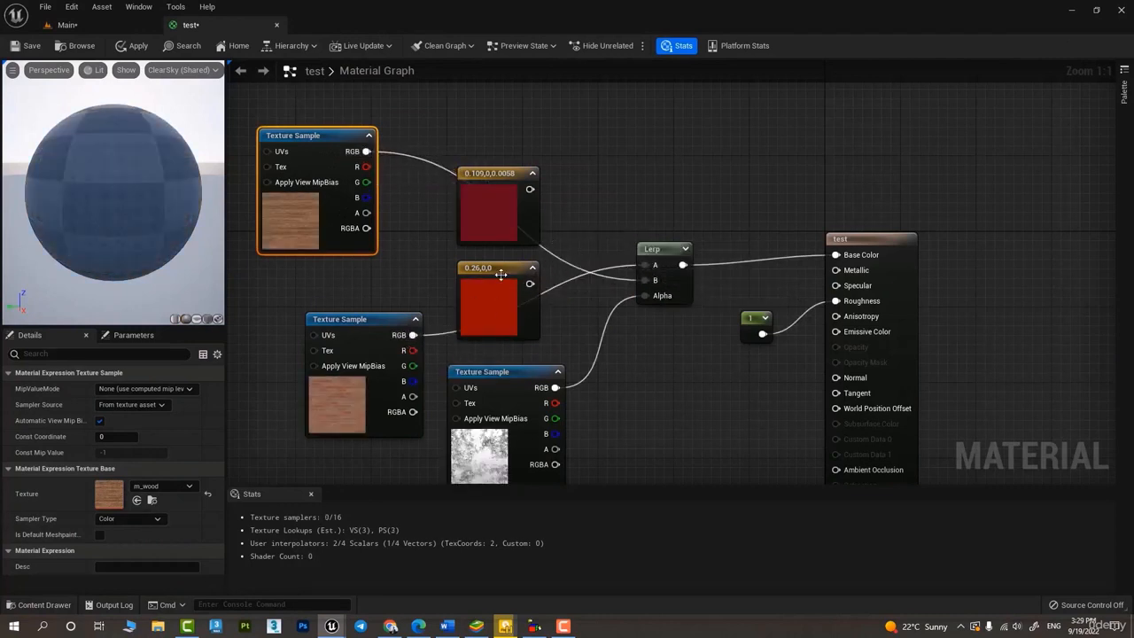
Apply the swapped texture blend and examine the armchair's seat and armrest up close in the Main level
{"action": "left_click", "coordinate": [132, 45]}
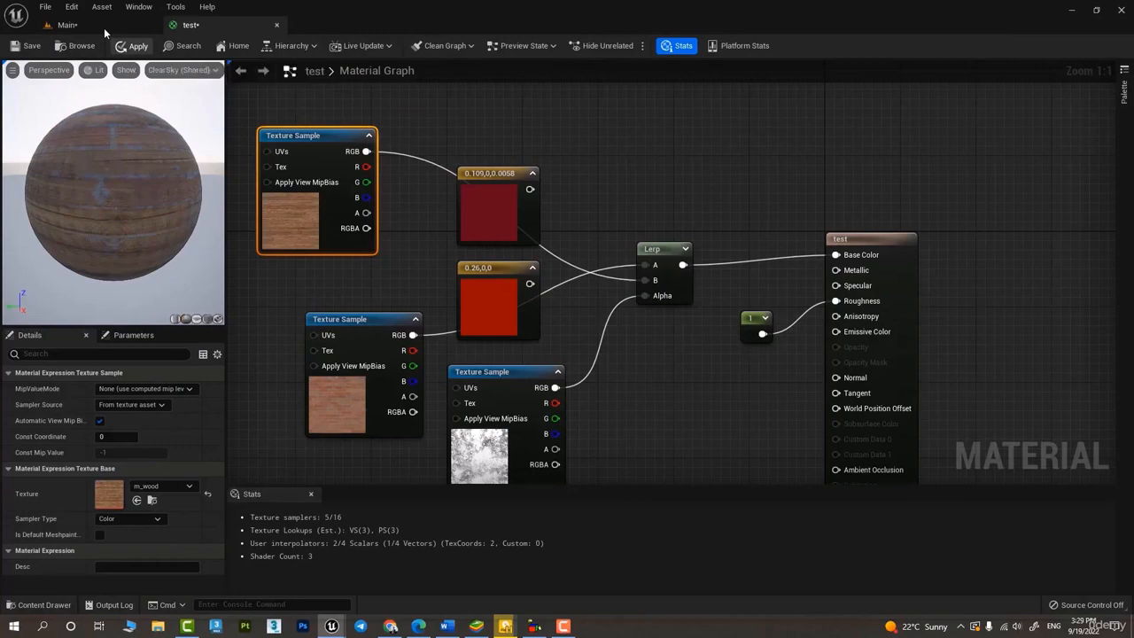
{"action": "left_click", "coordinate": [104, 27]}
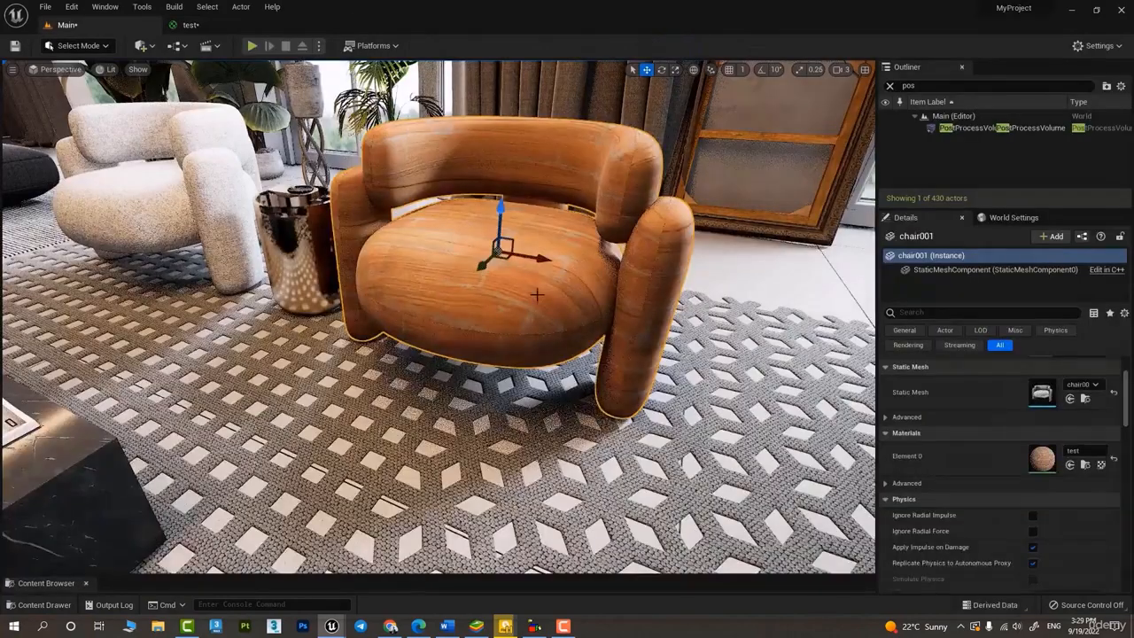
{"action": "left_click_drag", "start_coordinate": [537, 295], "coordinate": [537, 248]}
{"action": "right_click_drag", "start_coordinate": [537, 295], "coordinate": [479, 328]}
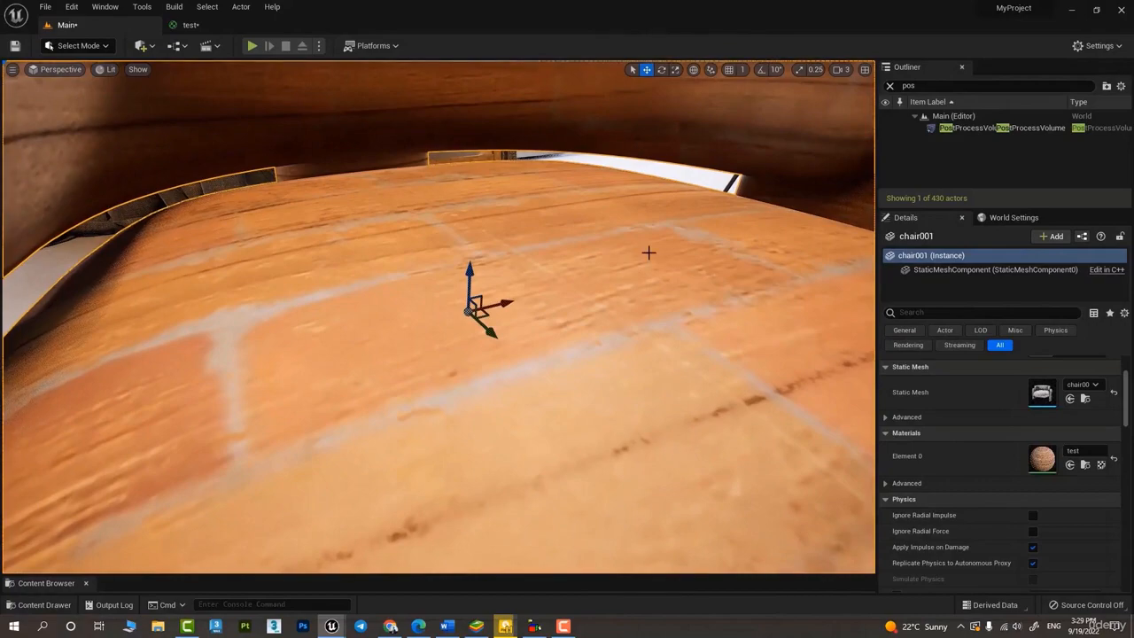
{"action": "mouse_move", "coordinate": [373, 310]}
{"action": "right_mouse_down"}
{"action": "mouse_move", "coordinate": [443, 354]}
{"action": "mouse_move", "coordinate": [399, 292]}
{"action": "mouse_move", "coordinate": [373, 310]}
{"action": "right_mouse_up"}
{"action": "key", "text": "ctrl+space"}
{"action": "key", "text": "ctrl+space"}
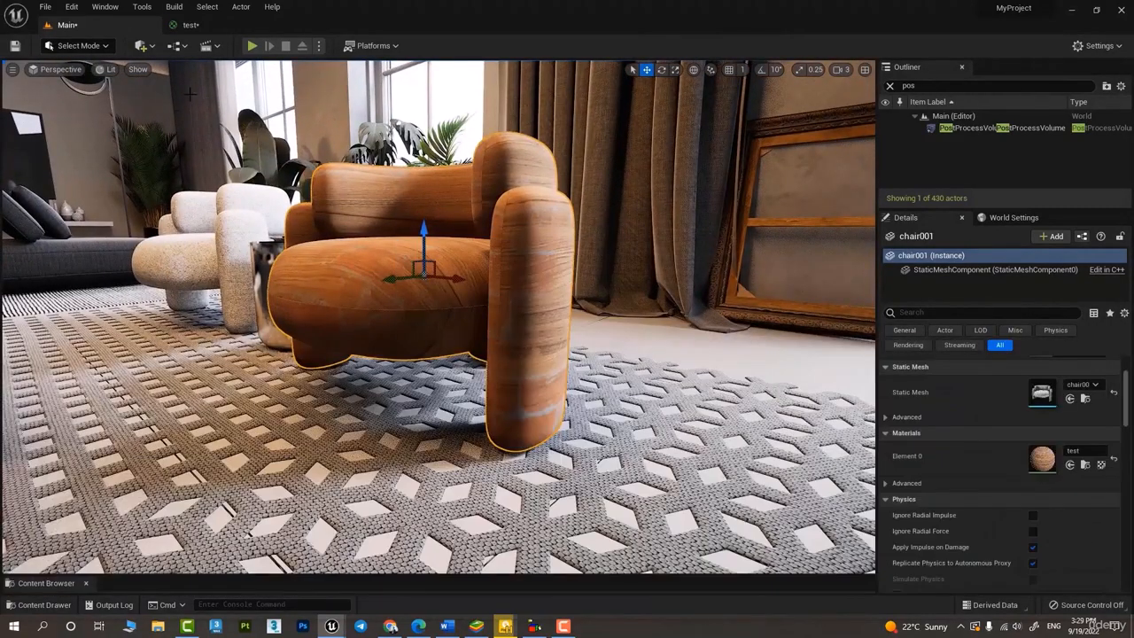
Delete the wood and brick texture samples from the test material and connect a Decorative_plaster_v05 texture sample to Lerp A
{"action": "left_click", "coordinate": [196, 26]}
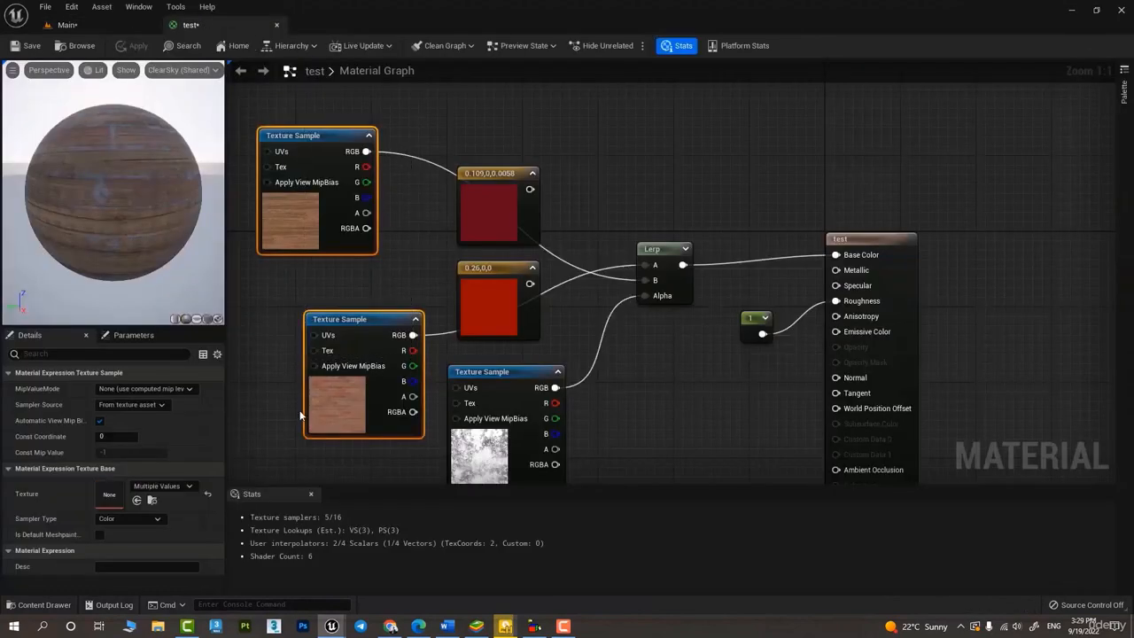
{"action": "key", "text": "Delete"}
{"action": "key", "text": "ctrl+space"}
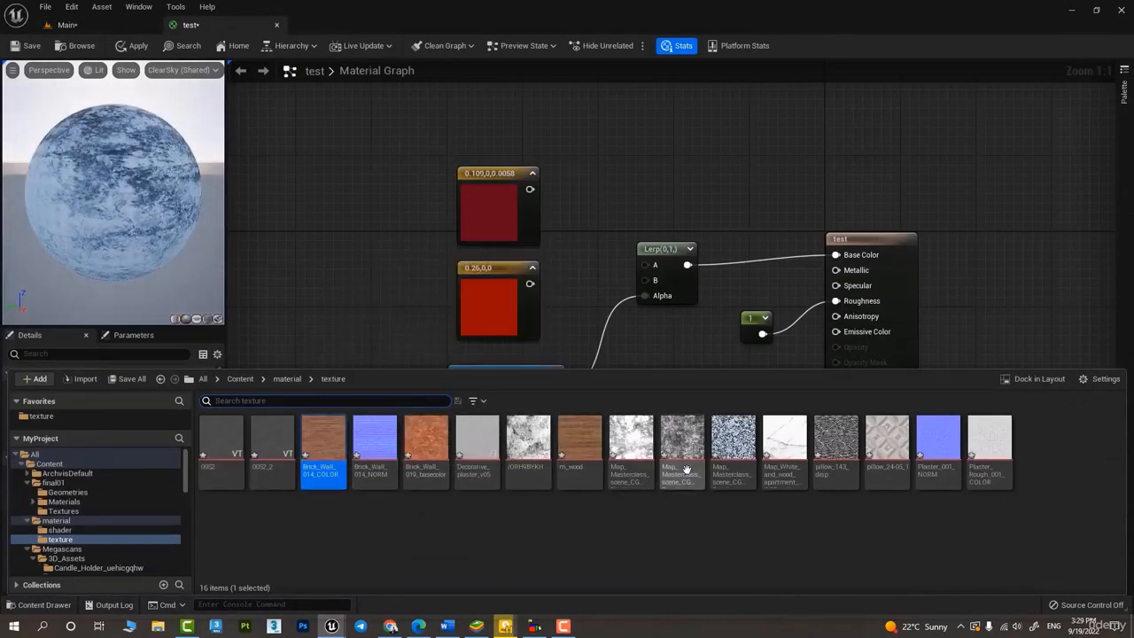
{"action": "left_click_drag", "start_coordinate": [494, 467], "coordinate": [324, 182]}
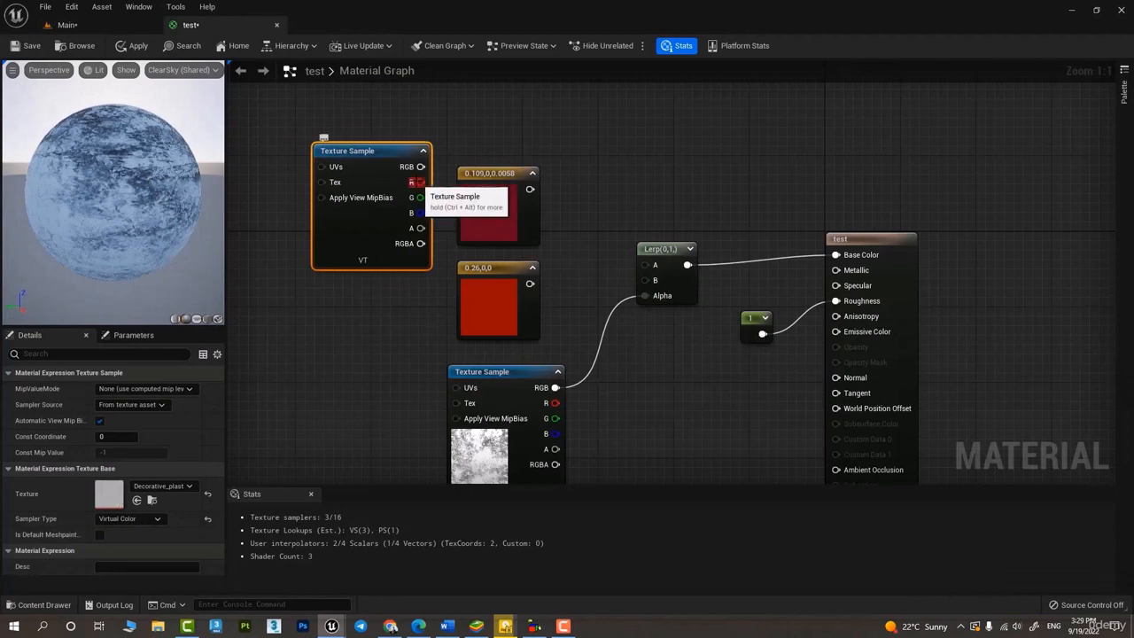
{"action": "left_click_drag", "start_coordinate": [413, 175], "coordinate": [649, 265]}
Add a new Brick_Wall_014_COLOR texture sample below the plaster one and connect its RGB to Lerp B
{"action": "key", "text": "ctrl+space"}
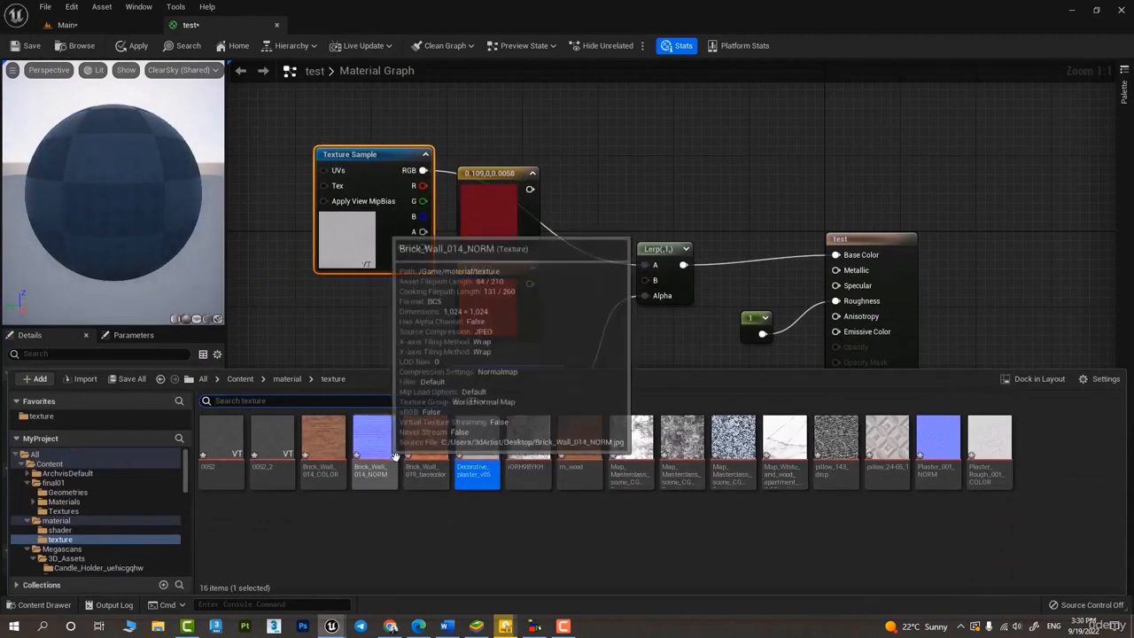
{"action": "left_click_drag", "start_coordinate": [333, 444], "coordinate": [342, 372]}
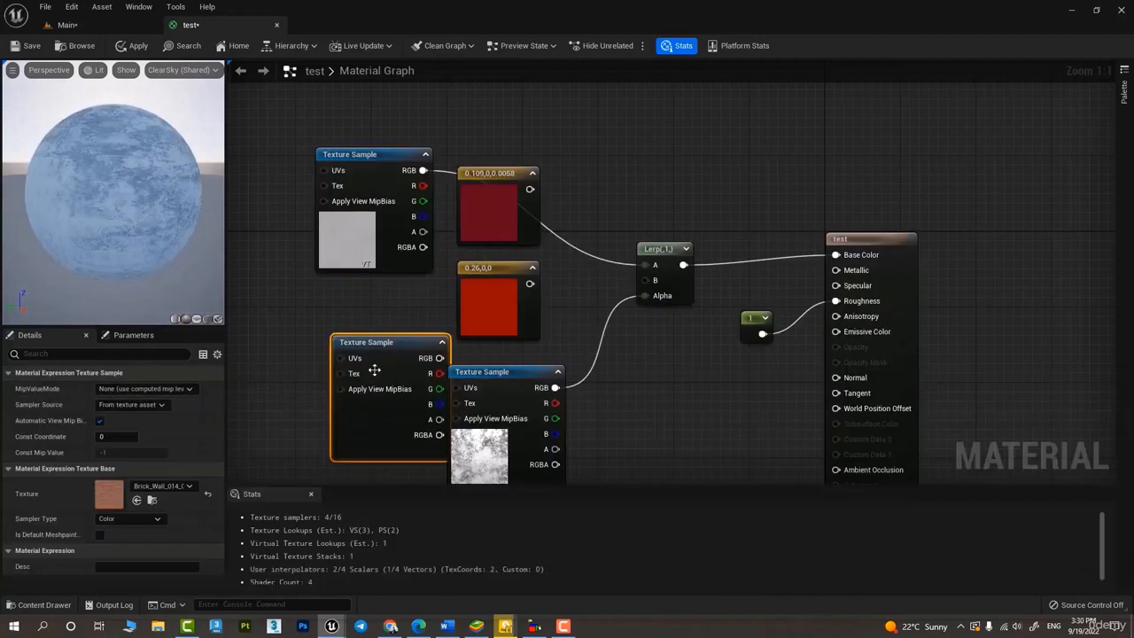
{"action": "left_click_drag", "start_coordinate": [439, 358], "coordinate": [645, 280]}
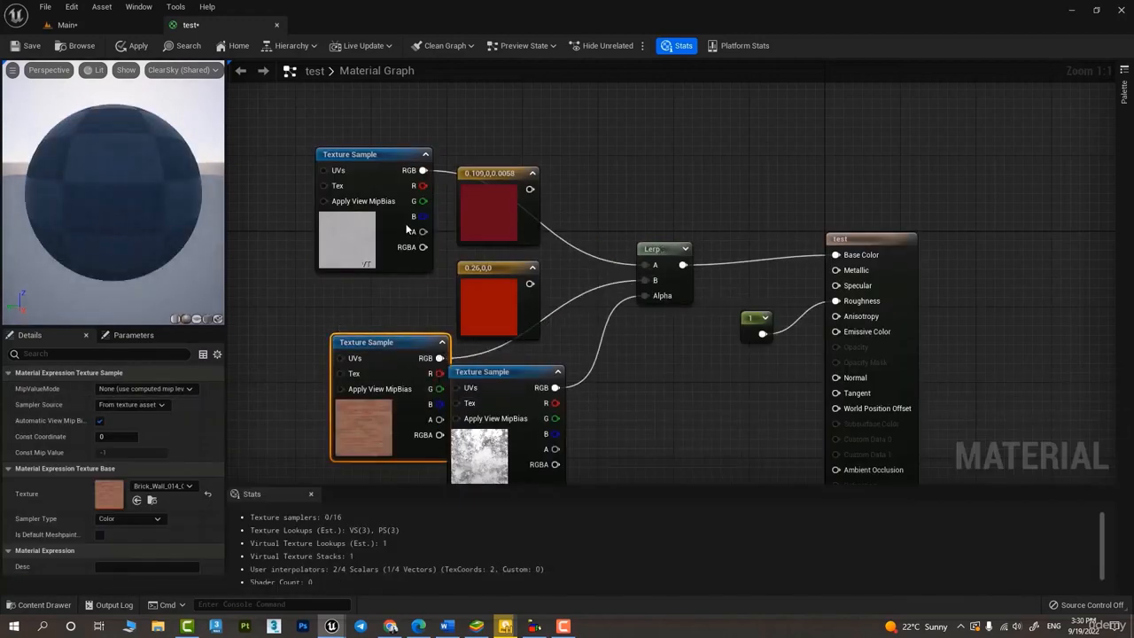
Apply the plaster and brick blend and inspect it on the armchair in the Main level
{"action": "left_click", "coordinate": [118, 47]}
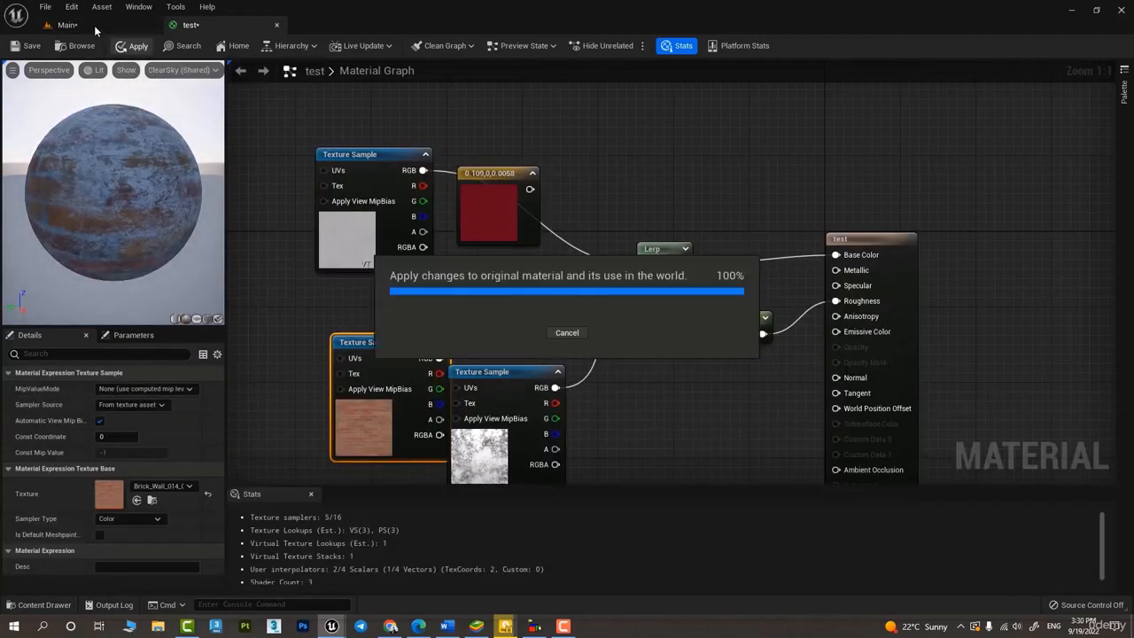
{"action": "left_click", "coordinate": [94, 24]}
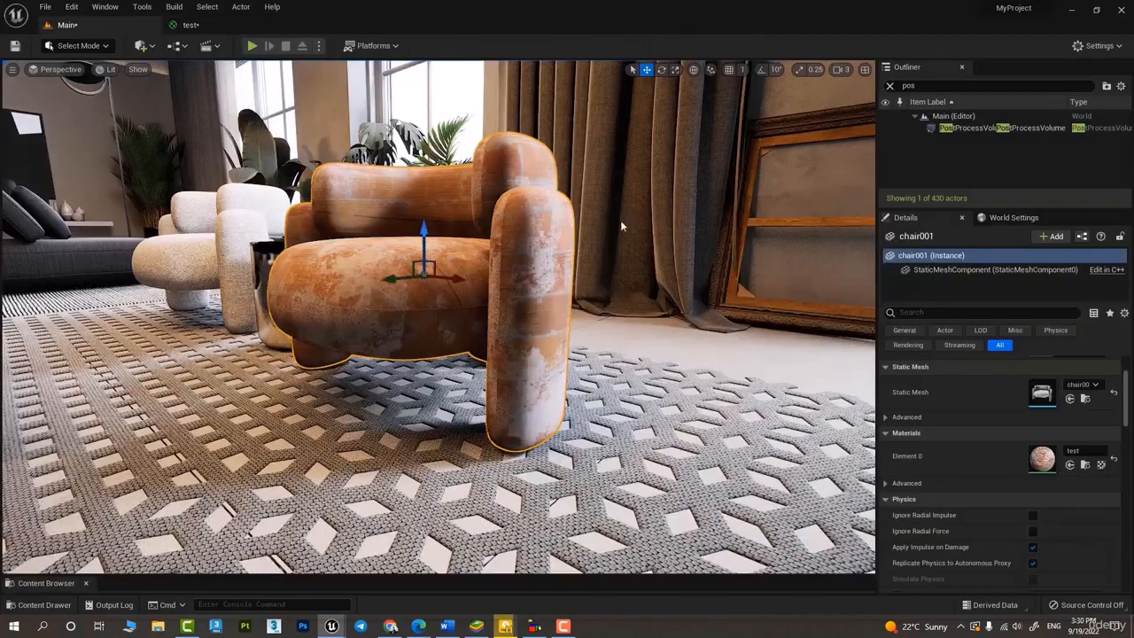
{"action": "right_click_drag", "start_coordinate": [562, 261], "coordinate": [528, 306]}
Add a Texture Coordinate node to the test material and connect it to the brick texture sample's UVs
{"action": "left_click", "coordinate": [188, 25]}
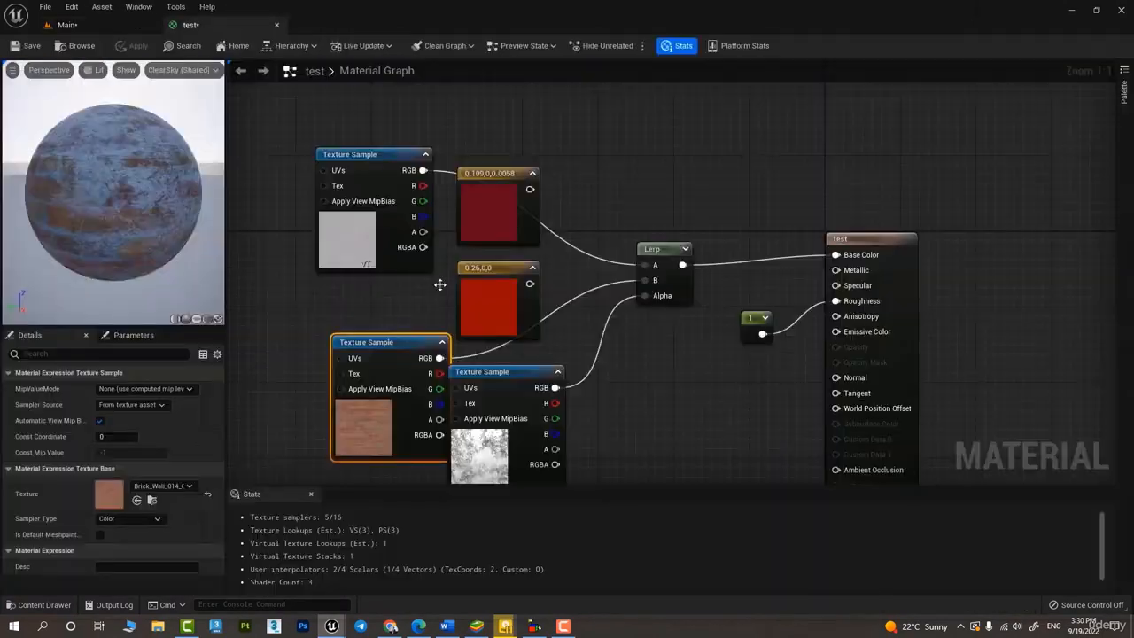
{"action": "right_click", "coordinate": [281, 320]}
{"action": "type", "text": "co"}
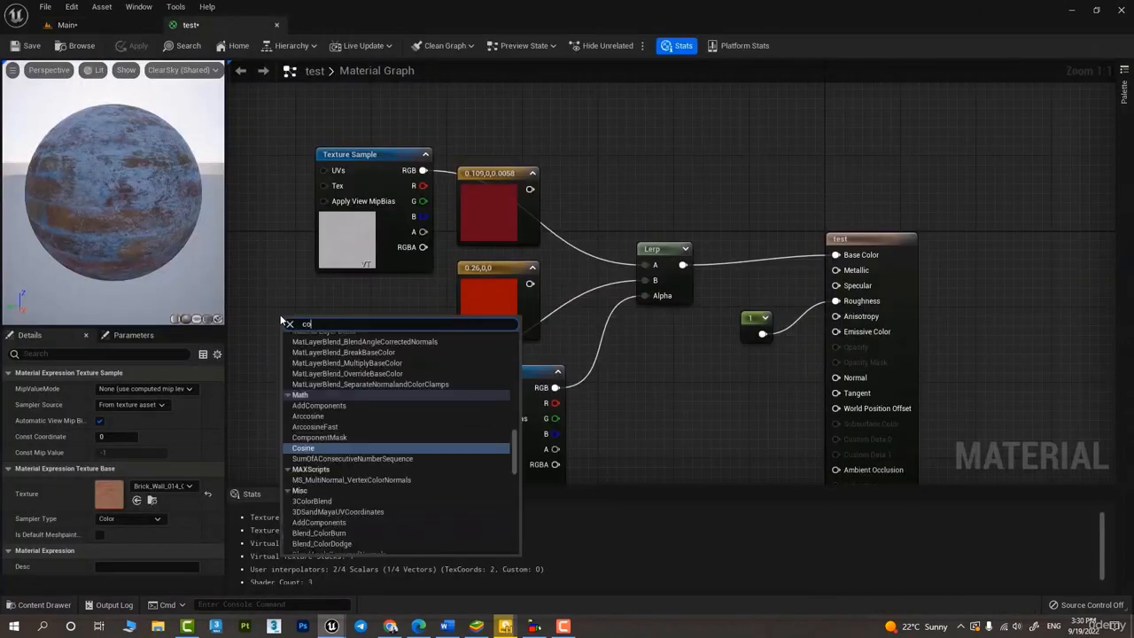
{"action": "type", "text": "rd"}
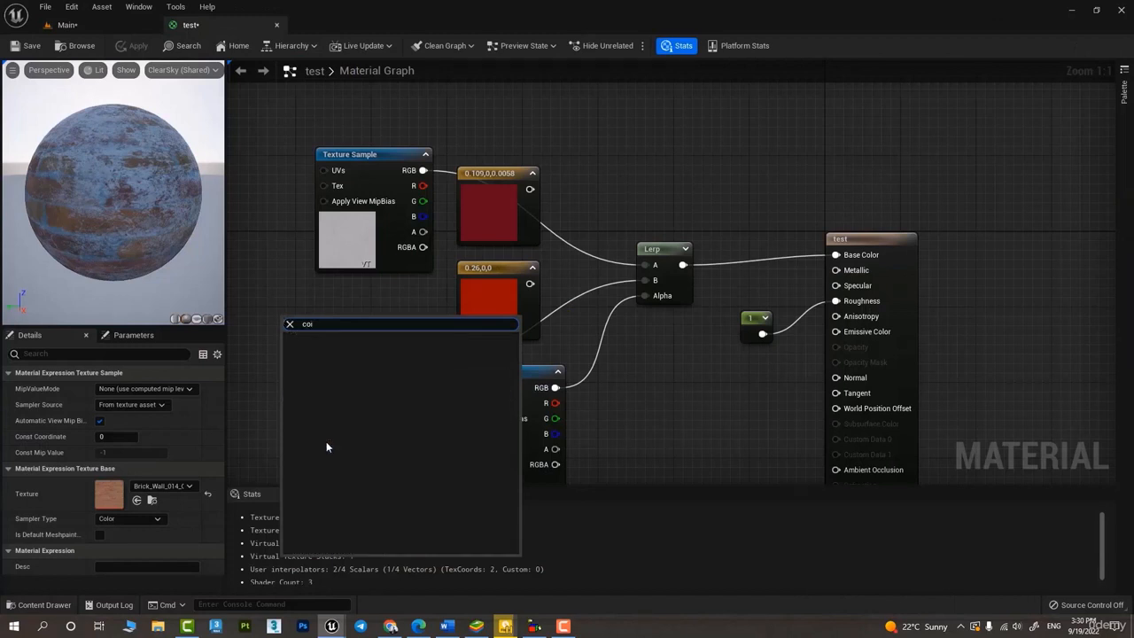
{"action": "key", "text": "BackSpace"}
{"action": "key", "text": "BackSpace"}
{"action": "type", "text": "or"}
{"action": "left_click", "coordinate": [327, 444]}
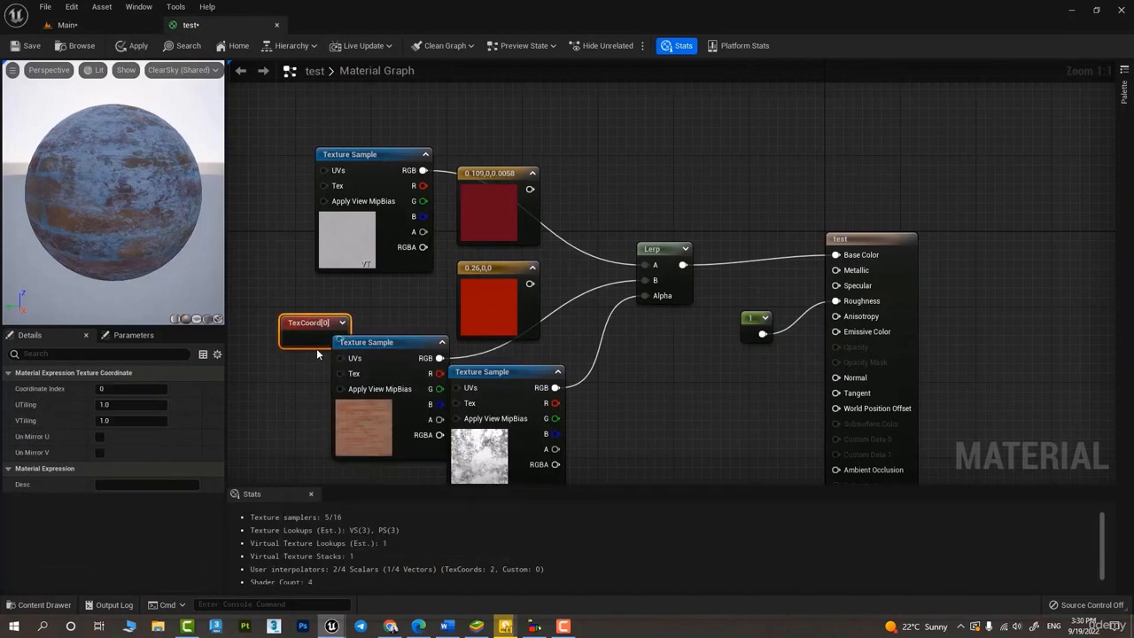
{"action": "left_click_drag", "start_coordinate": [316, 346], "coordinate": [342, 358]}
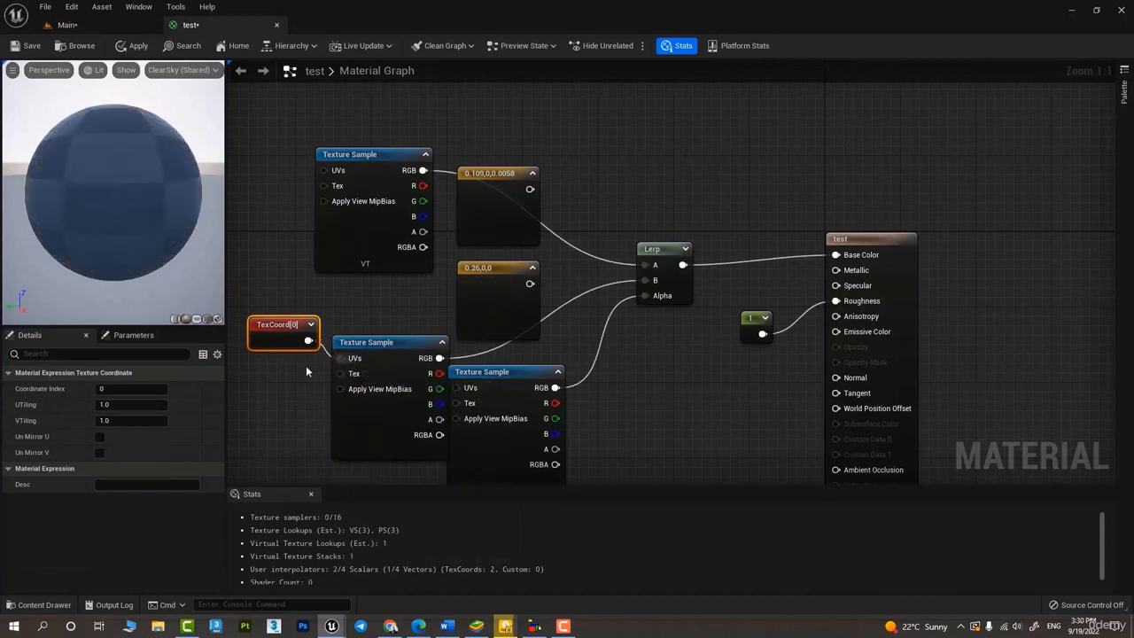
Set the Texture Coordinate node's UTiling and VTiling to 4 and apply the material changes
{"action": "left_click", "coordinate": [126, 418]}
{"action": "type", "text": "4"}
{"action": "key", "text": "Return"}
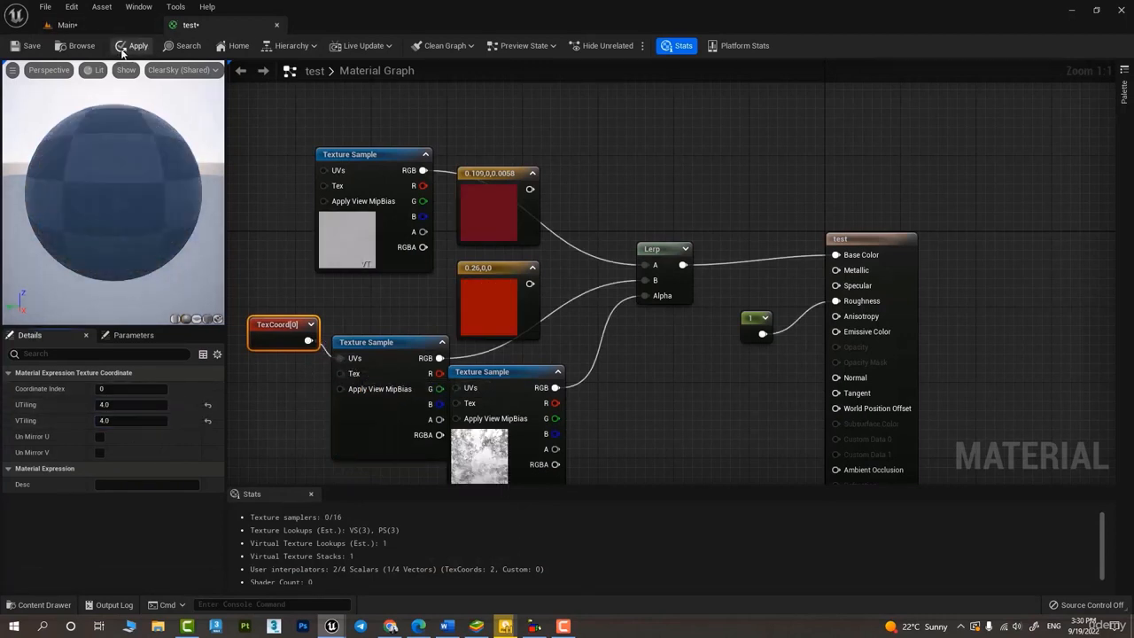
{"action": "left_click", "coordinate": [133, 45]}
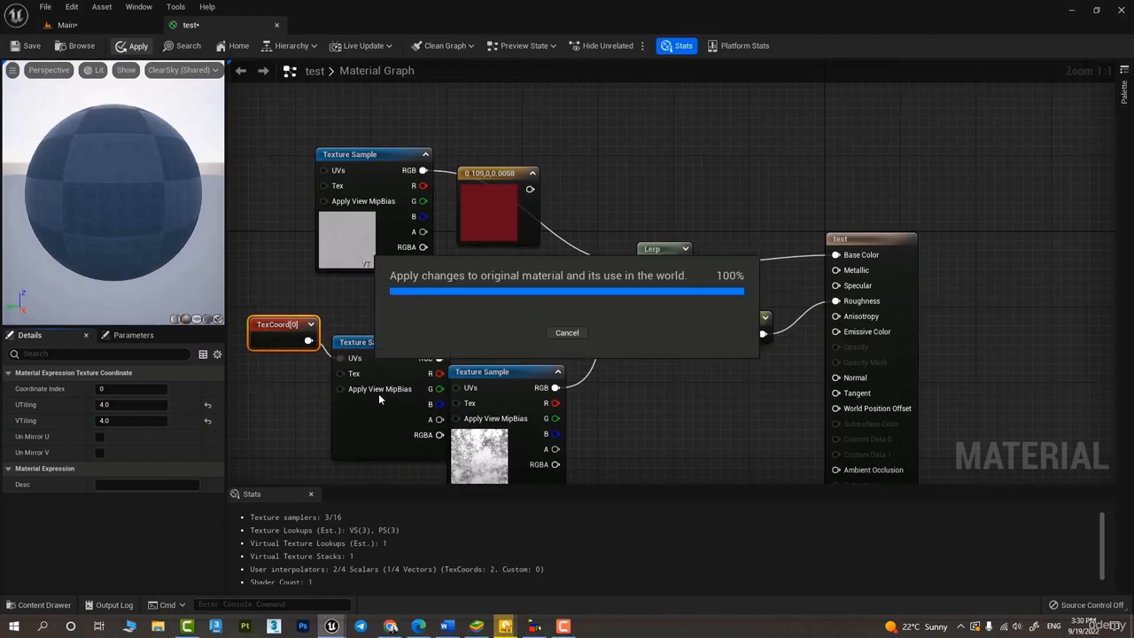
Inspect the brick texture's increased tiling on the armchair in the Main level
{"action": "left_click", "coordinate": [90, 24]}
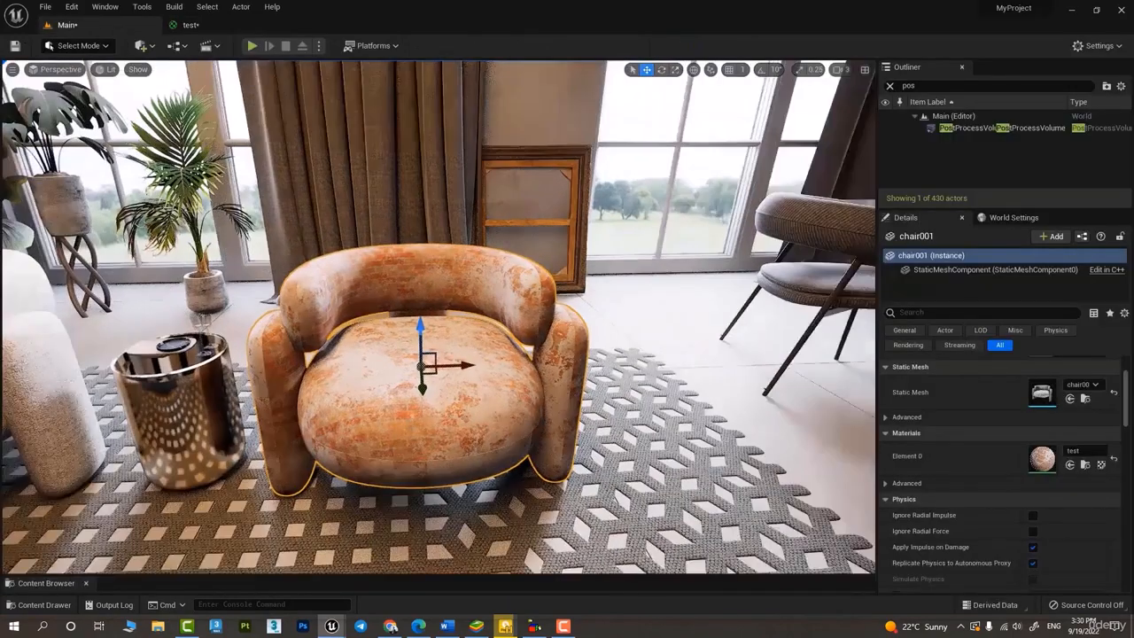
{"action": "mouse_move", "coordinate": [567, 319]}
{"action": "right_mouse_down"}
{"action": "mouse_move", "coordinate": [567, 305]}
{"action": "mouse_move", "coordinate": [518, 283]}
{"action": "mouse_move", "coordinate": [640, 412]}
{"action": "mouse_move", "coordinate": [460, 212]}
{"action": "mouse_move", "coordinate": [673, 248]}
{"action": "mouse_move", "coordinate": [575, 332]}
{"action": "mouse_move", "coordinate": [540, 318]}
{"action": "mouse_move", "coordinate": [469, 416]}
{"action": "mouse_move", "coordinate": [443, 381]}
{"action": "mouse_move", "coordinate": [549, 327]}
{"action": "right_mouse_up"}
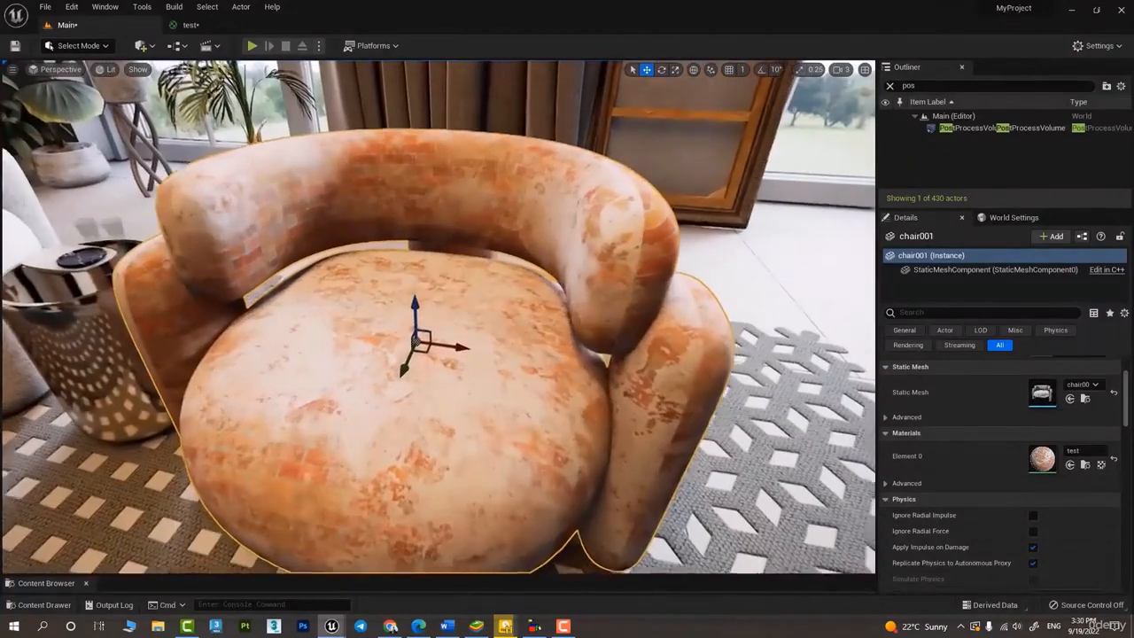
{"action": "right_click_drag", "start_coordinate": [360, 197], "coordinate": [359, 194]}
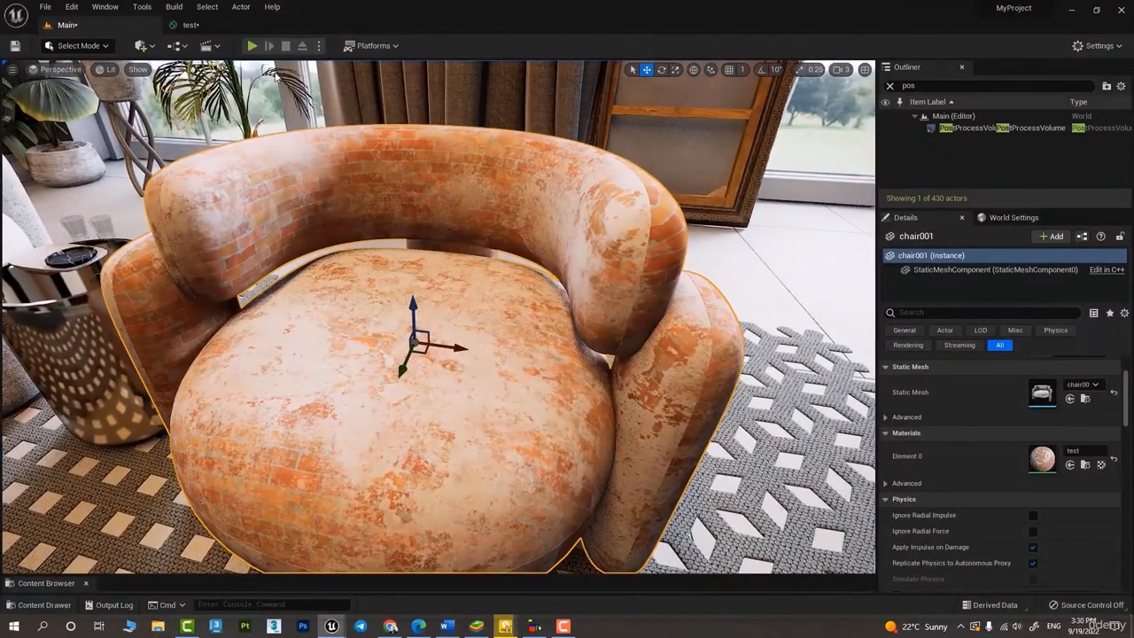
Return to the test material and locate the Map_Masterclass_scene_CGBandit_com007 mask texture in the texture folder
{"action": "left_click", "coordinate": [188, 27]}
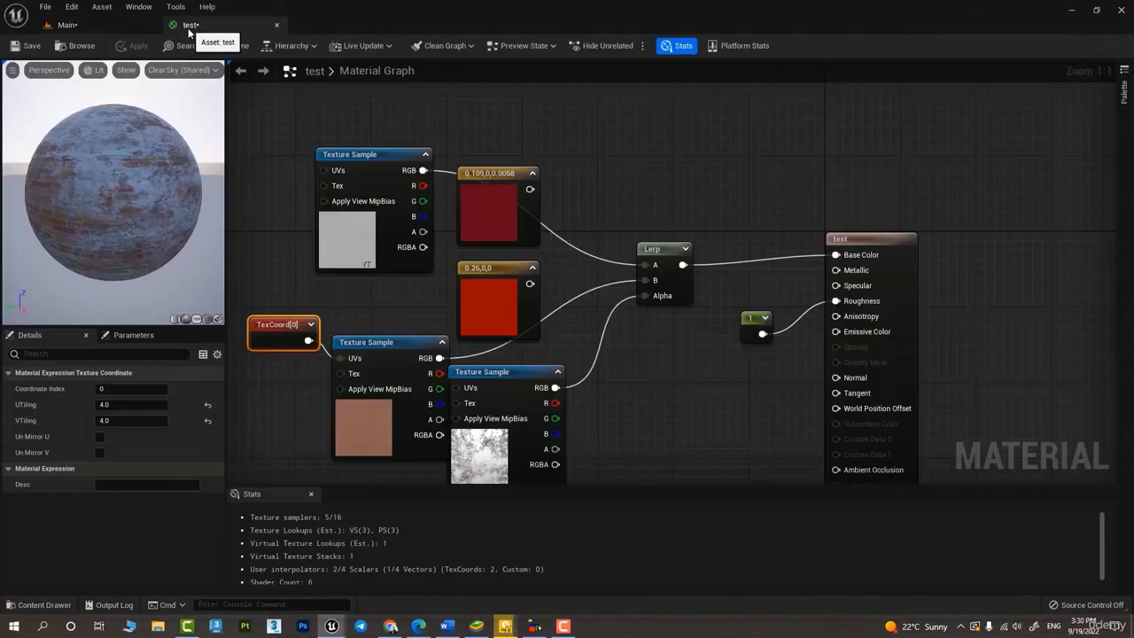
{"action": "key", "text": "ctrl+space"}
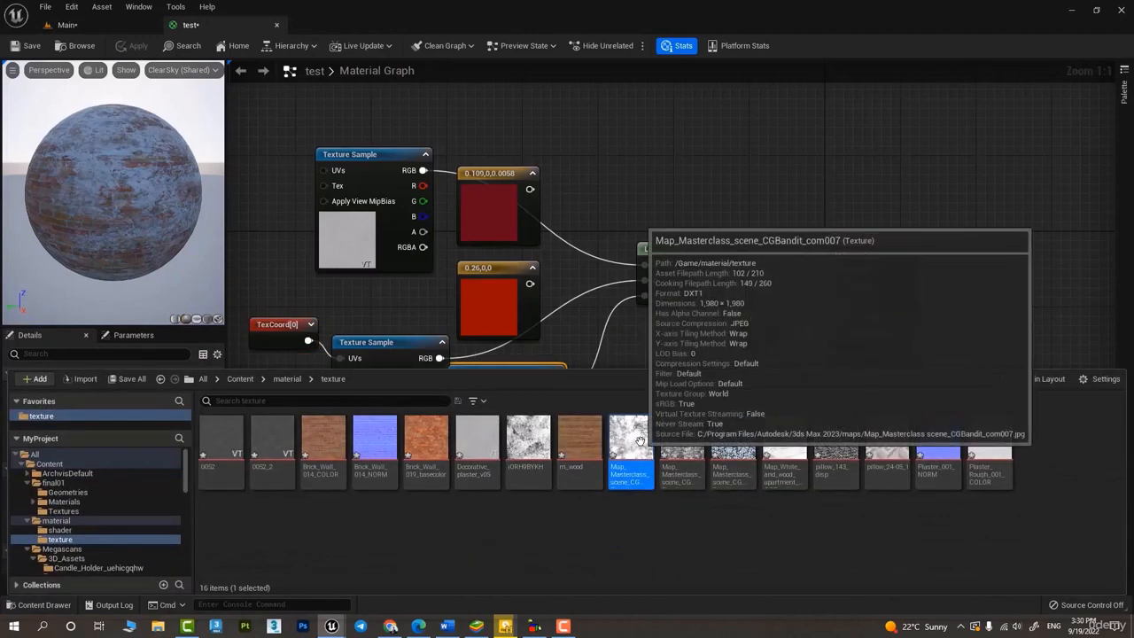
{"action": "right_click", "coordinate": [639, 440]}
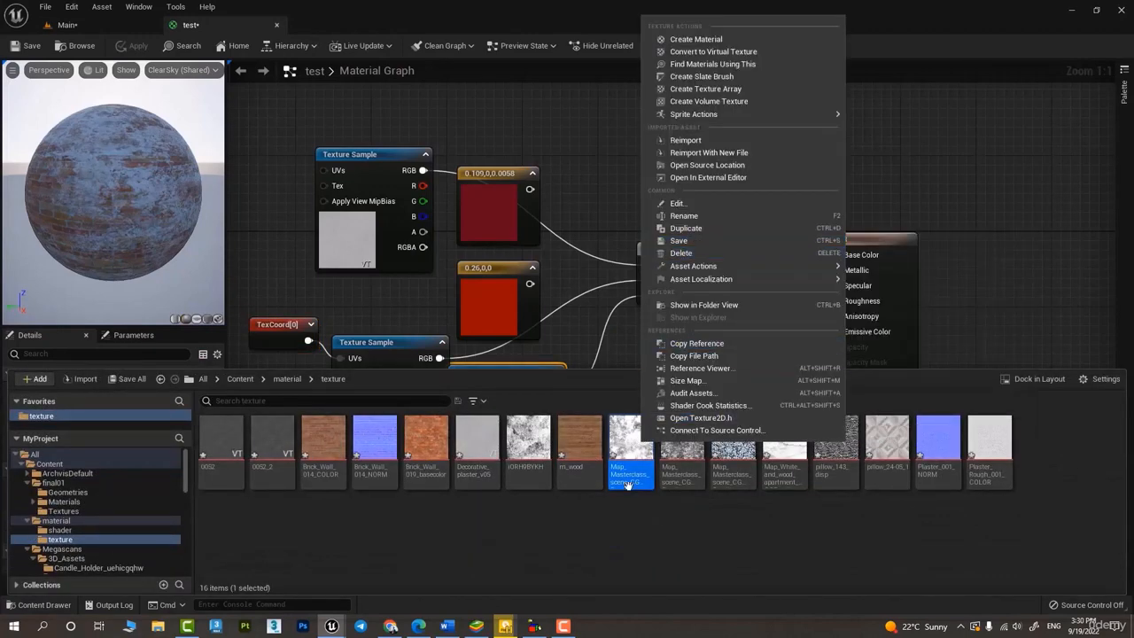
{"action": "left_click", "coordinate": [624, 470]}
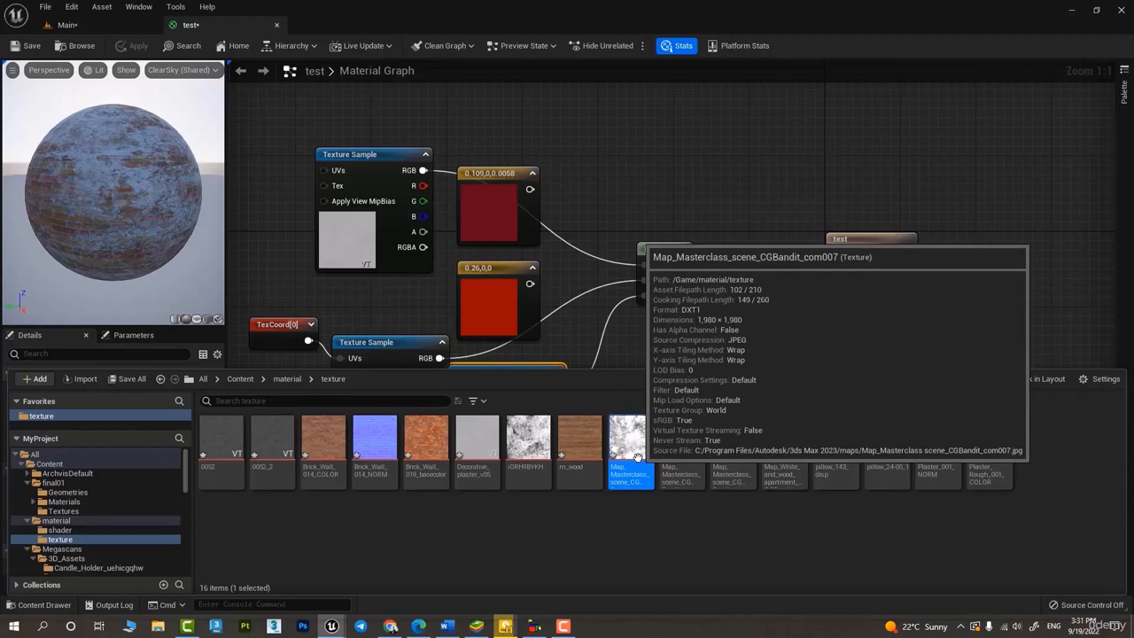
Delete the two unused red color constant nodes from the test material graph
{"action": "right_click_drag", "start_coordinate": [711, 325], "coordinate": [679, 222]}
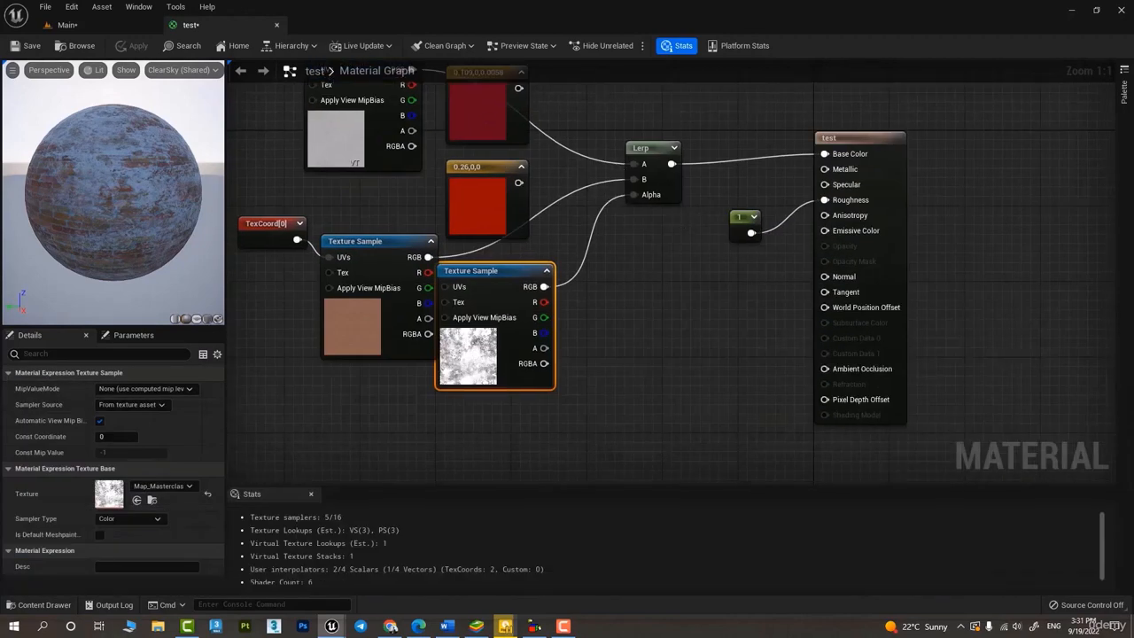
{"action": "right_click_drag", "start_coordinate": [497, 102], "coordinate": [517, 239]}
{"action": "left_click", "coordinate": [502, 209]}
{"action": "key", "text": "Delete"}
{"action": "left_click", "coordinate": [500, 304]}
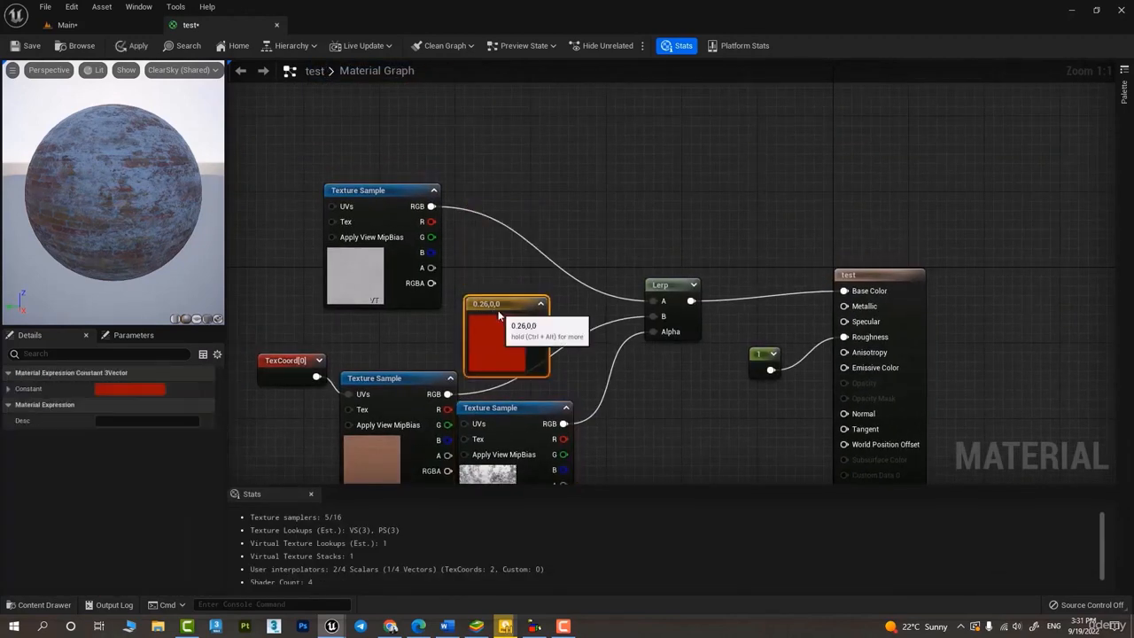
{"action": "key", "text": "Delete"}
Stack the brick and mask texture samples below the plaster sample and move the TexCoord node further away from them
{"action": "right_click_drag", "start_coordinate": [424, 371], "coordinate": [468, 274]}
{"action": "left_click_drag", "start_coordinate": [469, 274], "coordinate": [461, 221]}
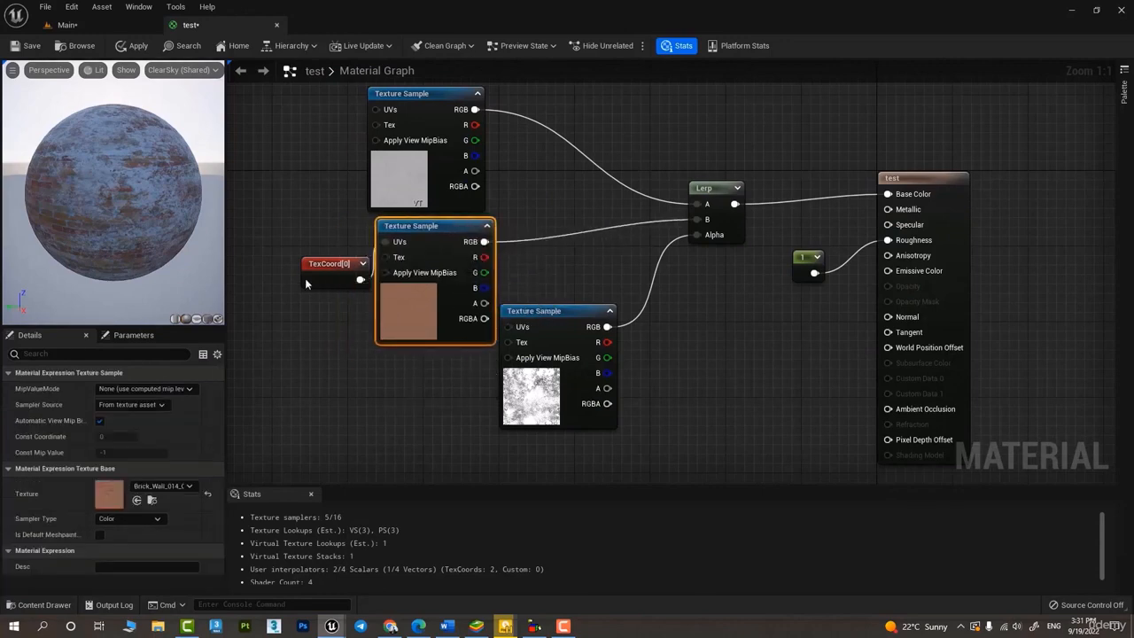
{"action": "left_click_drag", "start_coordinate": [307, 274], "coordinate": [224, 266]}
{"action": "left_click_drag", "start_coordinate": [575, 350], "coordinate": [453, 399]}
{"action": "scroll", "coordinate": [483, 363], "scroll_direction": "down", "scroll_amount": 4}
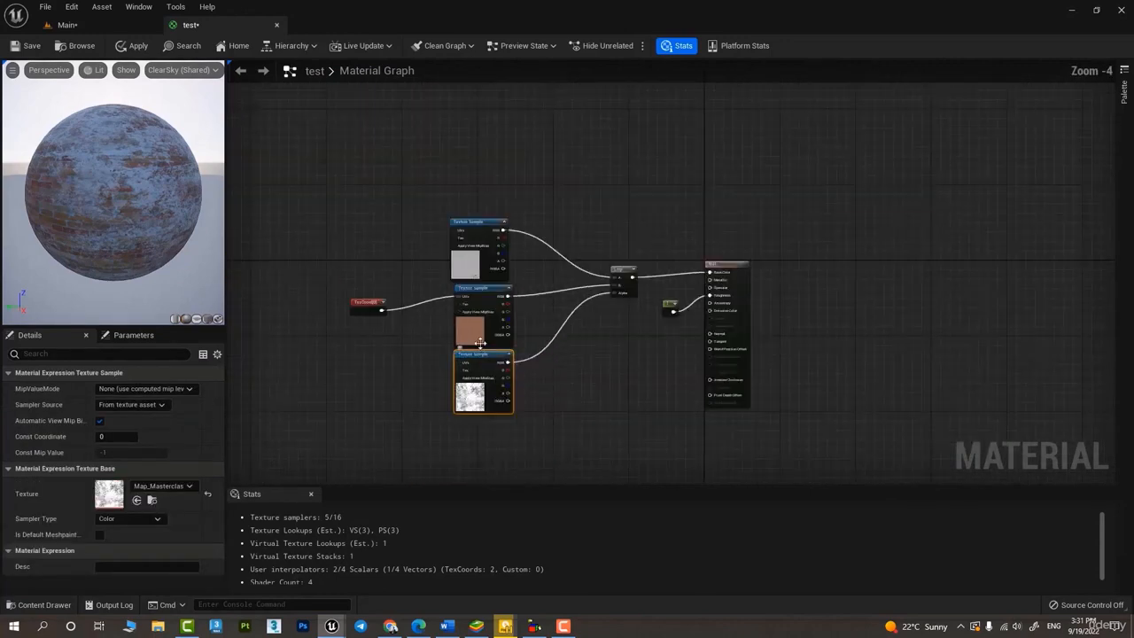
{"action": "scroll", "coordinate": [483, 363], "scroll_direction": "up", "scroll_amount": 4}
Open the Map_Masterclass_scene_CGBandit_com007 mask texture for editing and set its Brightness to 3
{"action": "double_click", "coordinate": [458, 436]}
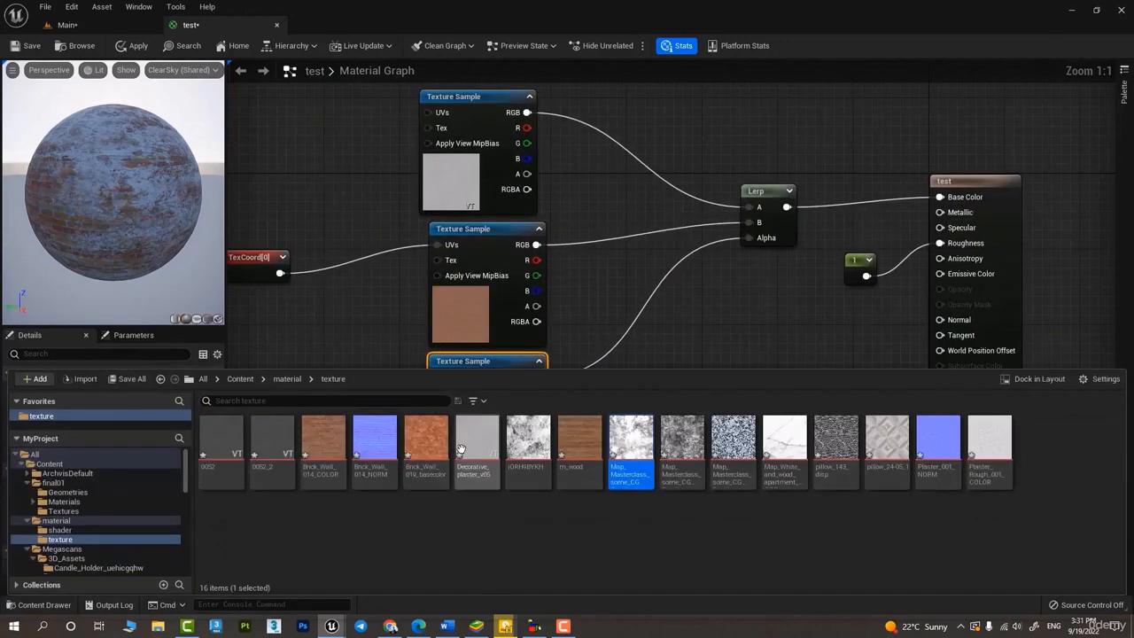
{"action": "double_click", "coordinate": [624, 458]}
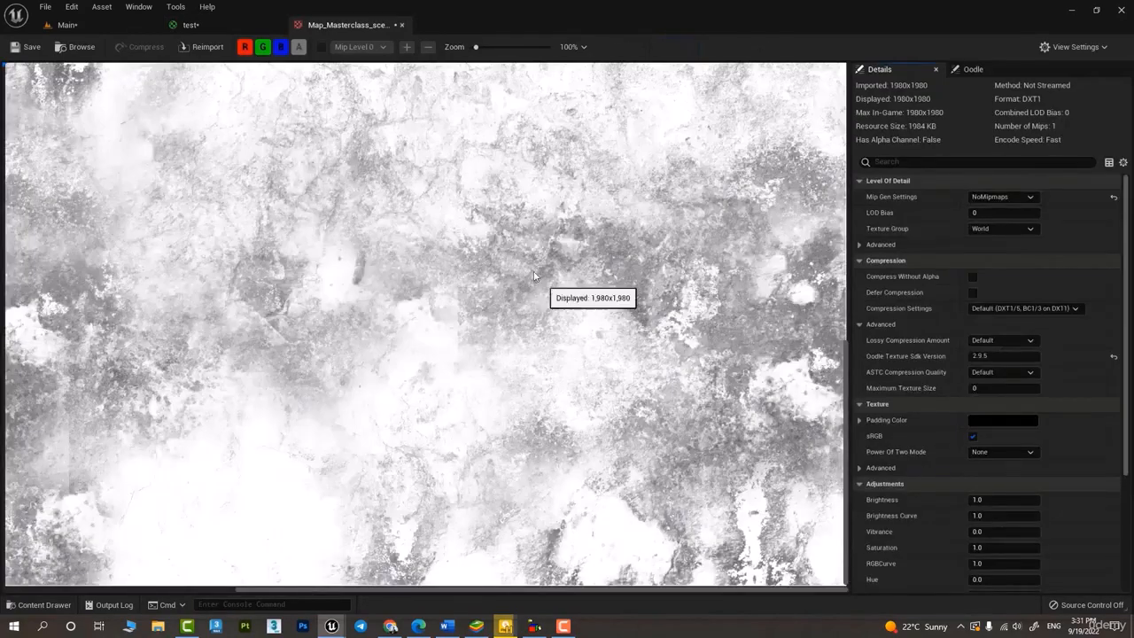
{"action": "scroll", "coordinate": [526, 321], "scroll_direction": "down", "scroll_amount": 3}
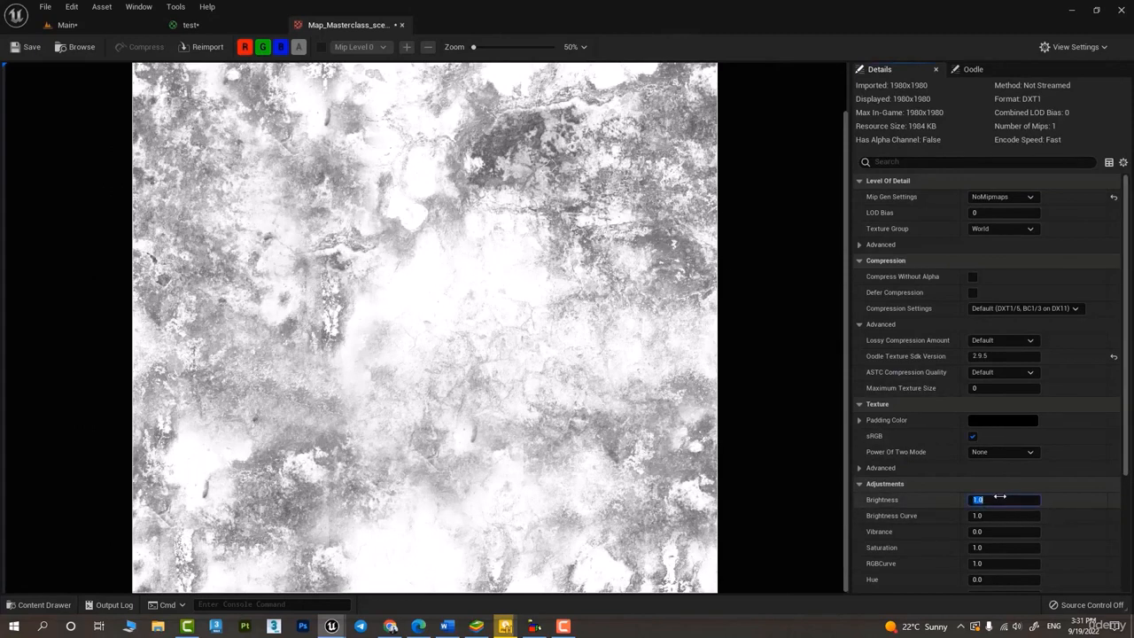
{"action": "key", "text": "Return"}
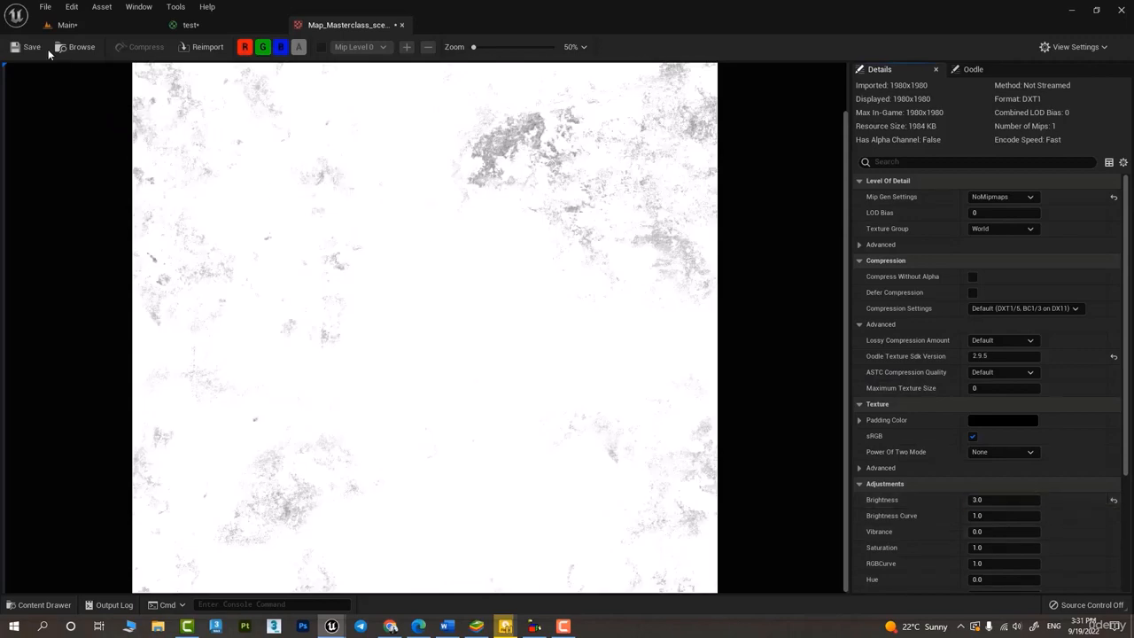
Inspect the brighter mask's effect on the armchair in the Main level and in the test material preview
{"action": "left_click", "coordinate": [111, 27]}
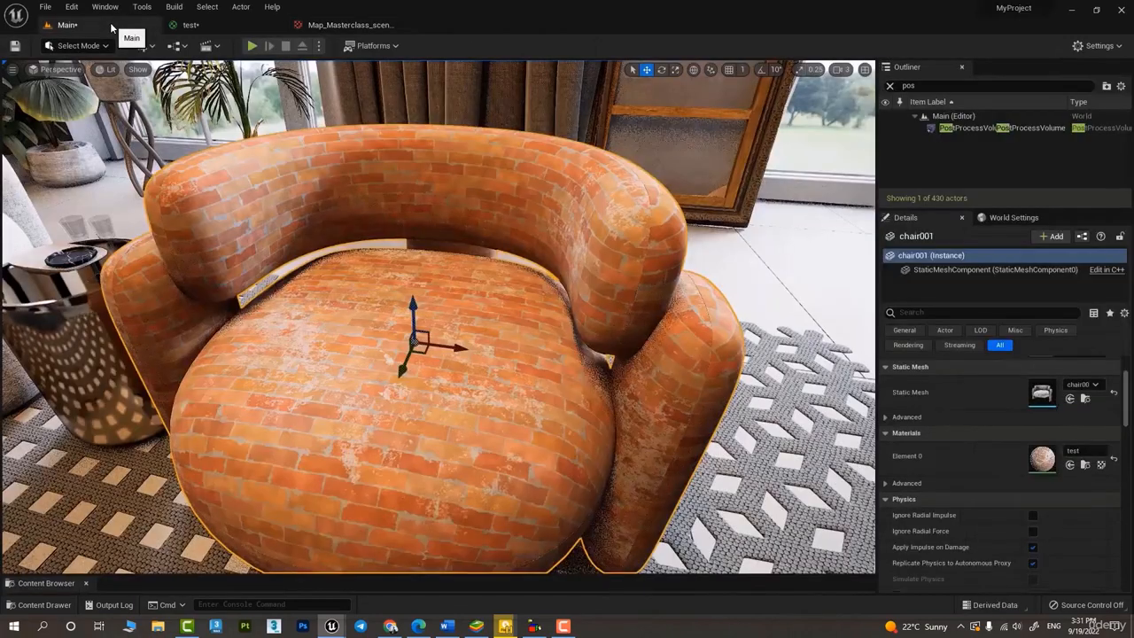
{"action": "left_click", "coordinate": [229, 25]}
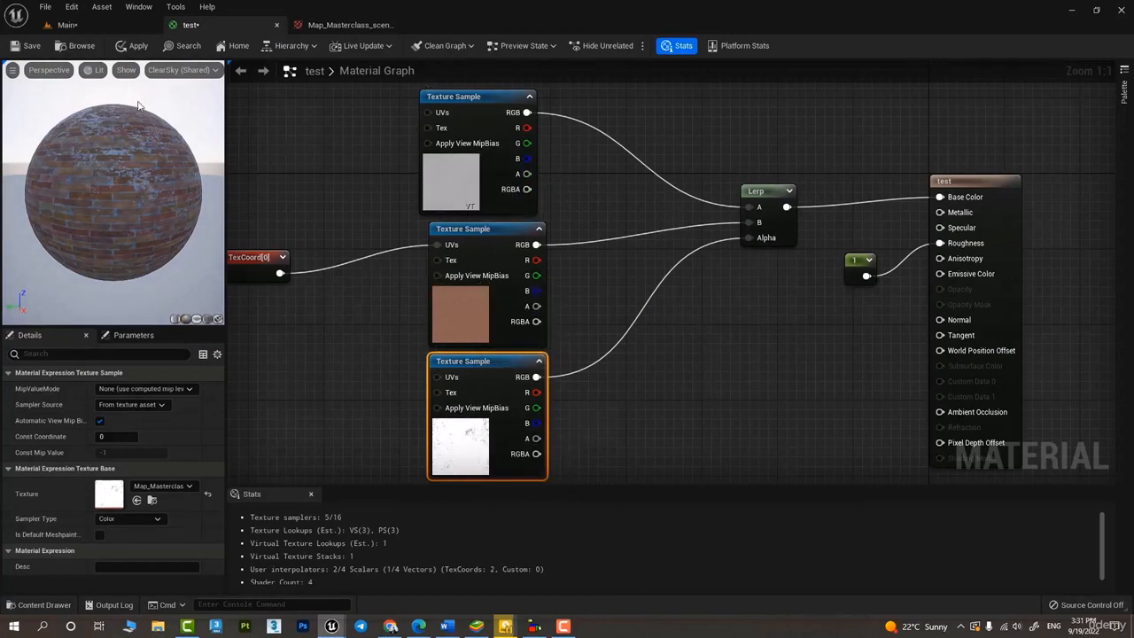
{"action": "left_click", "coordinate": [67, 25]}
{"action": "right_click_drag", "start_coordinate": [457, 414], "coordinate": [532, 466]}
{"action": "key", "text": "w"}
{"action": "key", "text": "s"}
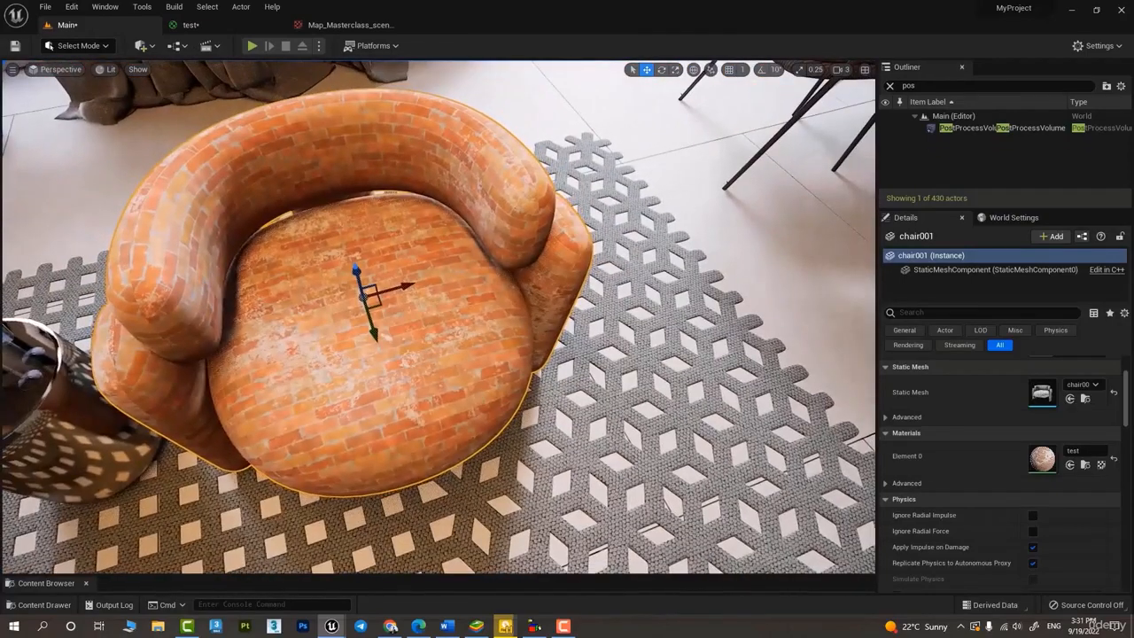
Set the mask texture's Brightness back to 1 and try Brightness Curve values of 3 and 5
{"action": "left_click", "coordinate": [347, 25]}
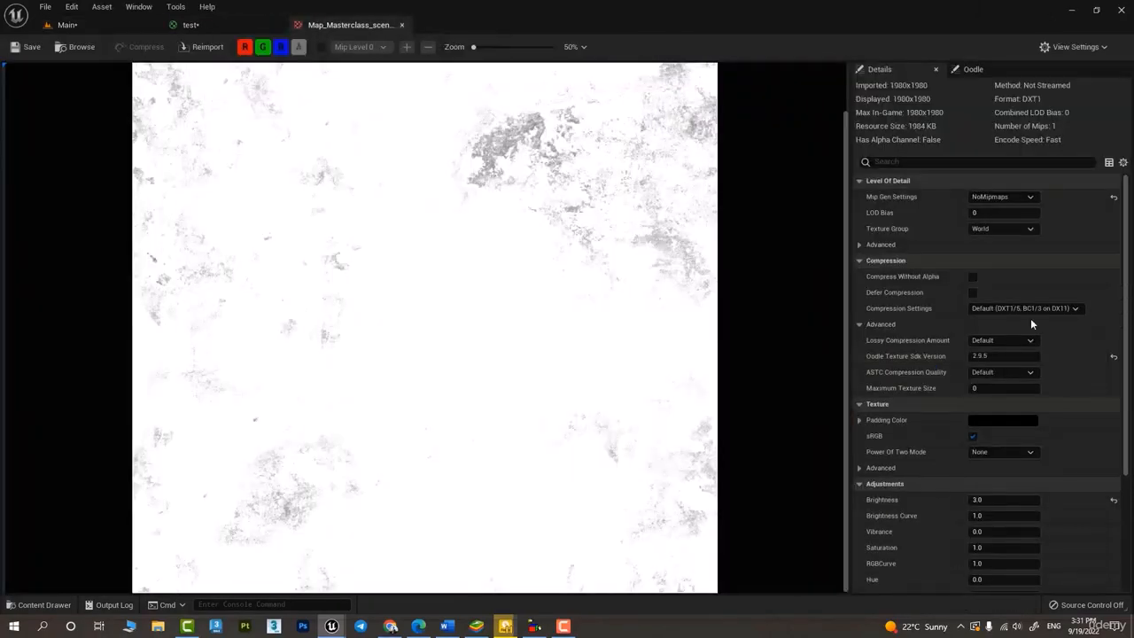
{"action": "left_click", "coordinate": [995, 500]}
{"action": "type", "text": "1"}
{"action": "key", "text": "Return"}
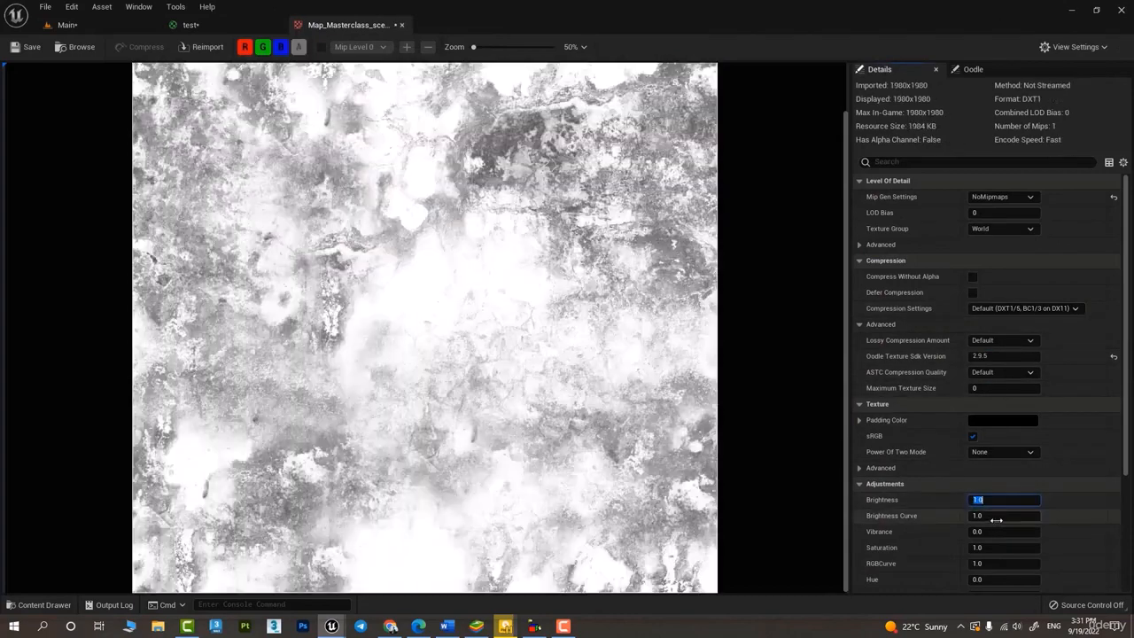
{"action": "type", "text": "3"}
{"action": "key", "text": "Return"}
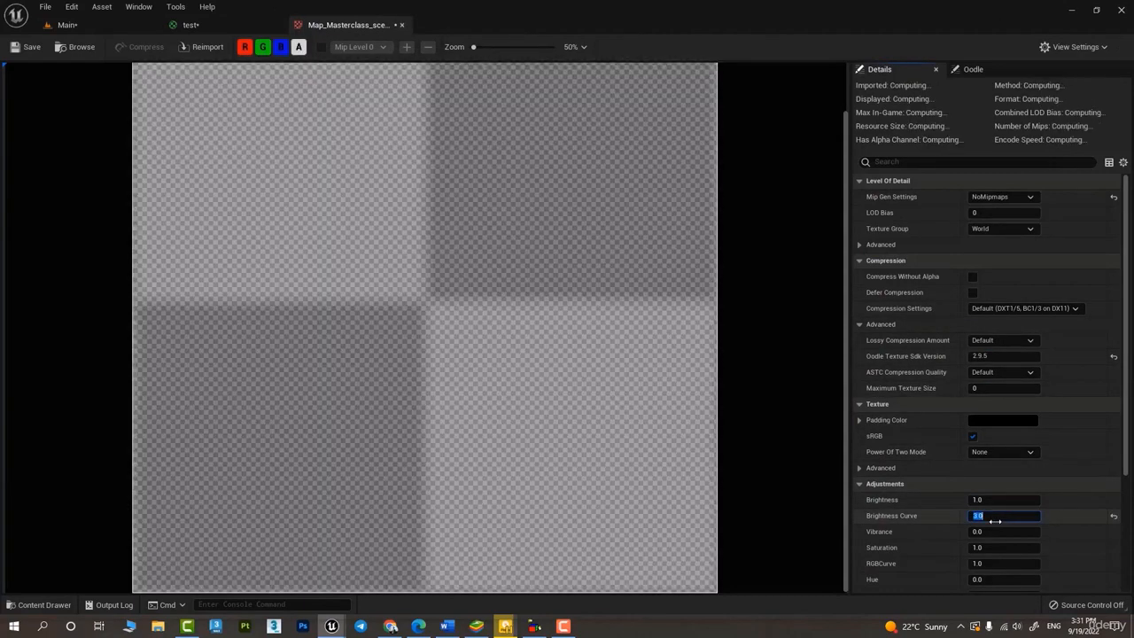
{"action": "type", "text": "5"}
{"action": "key", "text": "Return"}
Examine the armchair in the Main level from several angles with the higher-contrast mask
{"action": "left_click", "coordinate": [129, 31]}
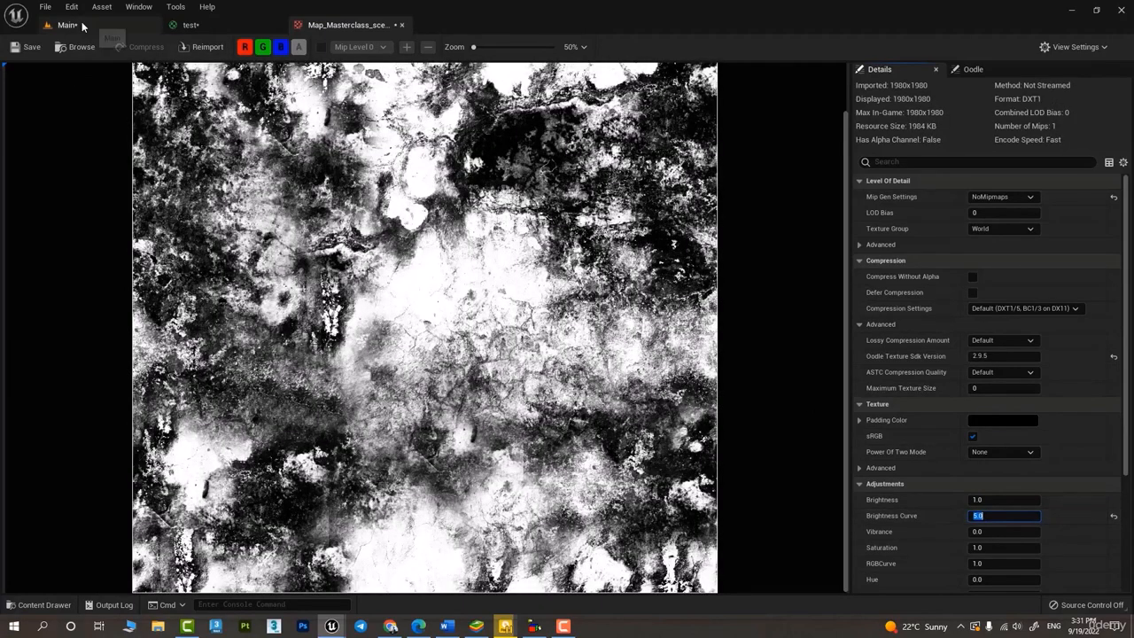
{"action": "right_click_drag", "start_coordinate": [439, 316], "coordinate": [416, 266]}
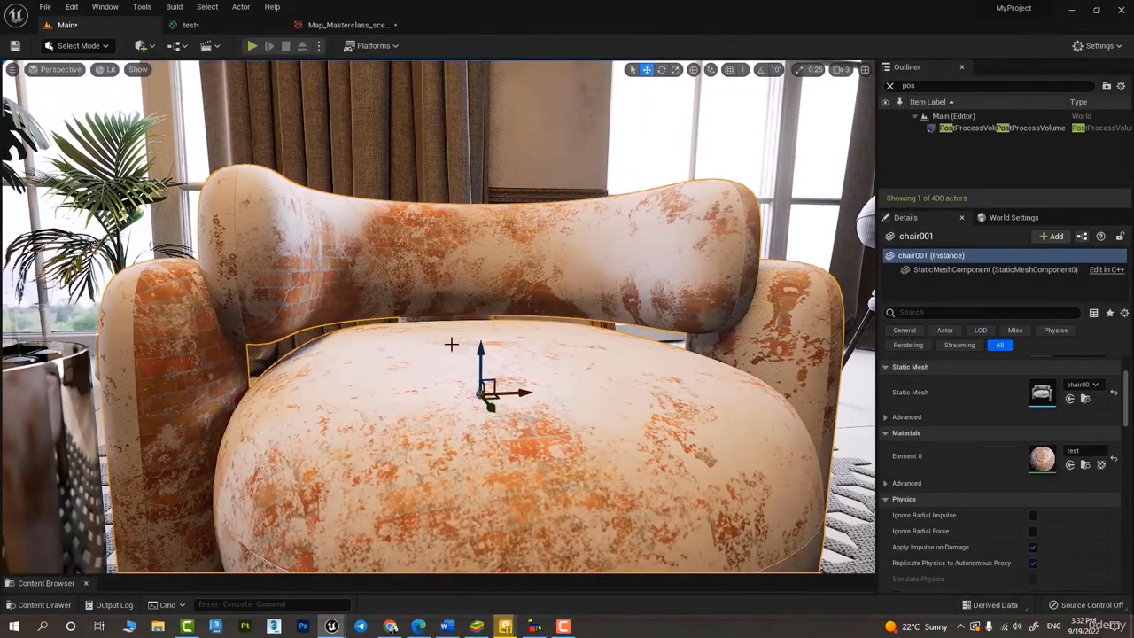
{"action": "key", "text": "e"}
{"action": "right_click_drag", "start_coordinate": [451, 343], "coordinate": [580, 292]}
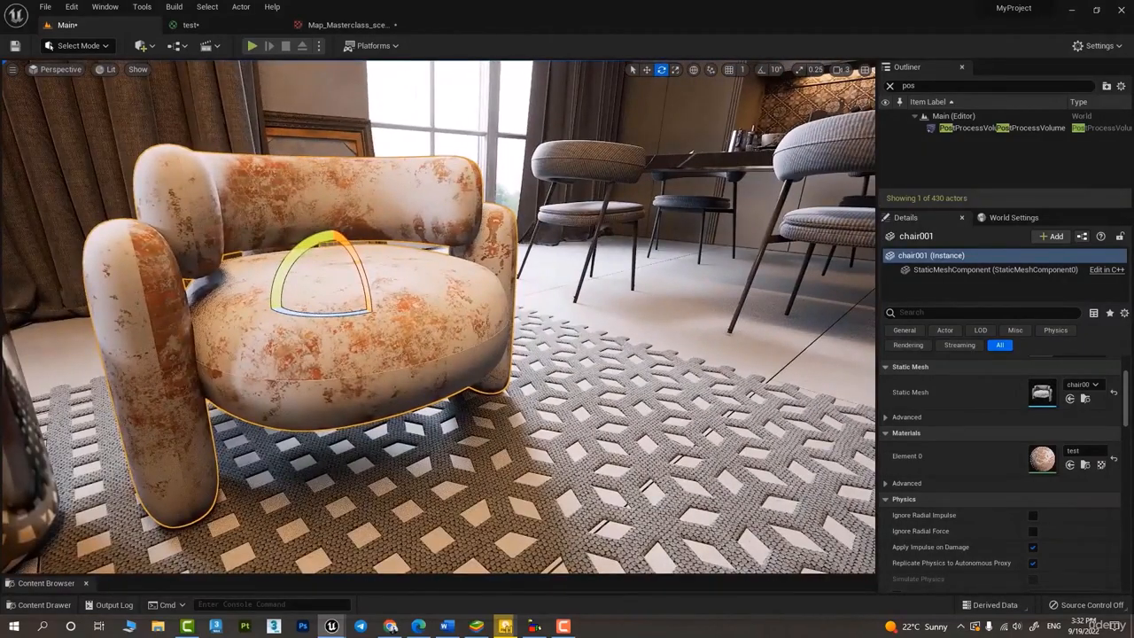
Set the mask texture's Brightness Curve back to 1 and close the texture
{"action": "left_click", "coordinate": [346, 25]}
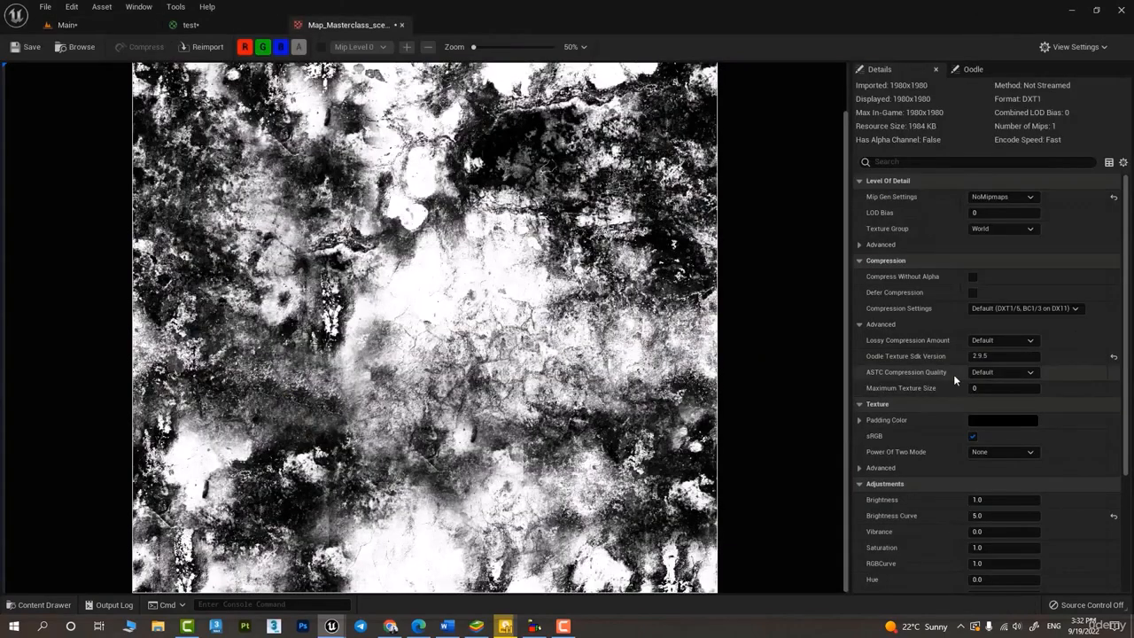
{"action": "left_click", "coordinate": [1006, 516]}
{"action": "type", "text": "1"}
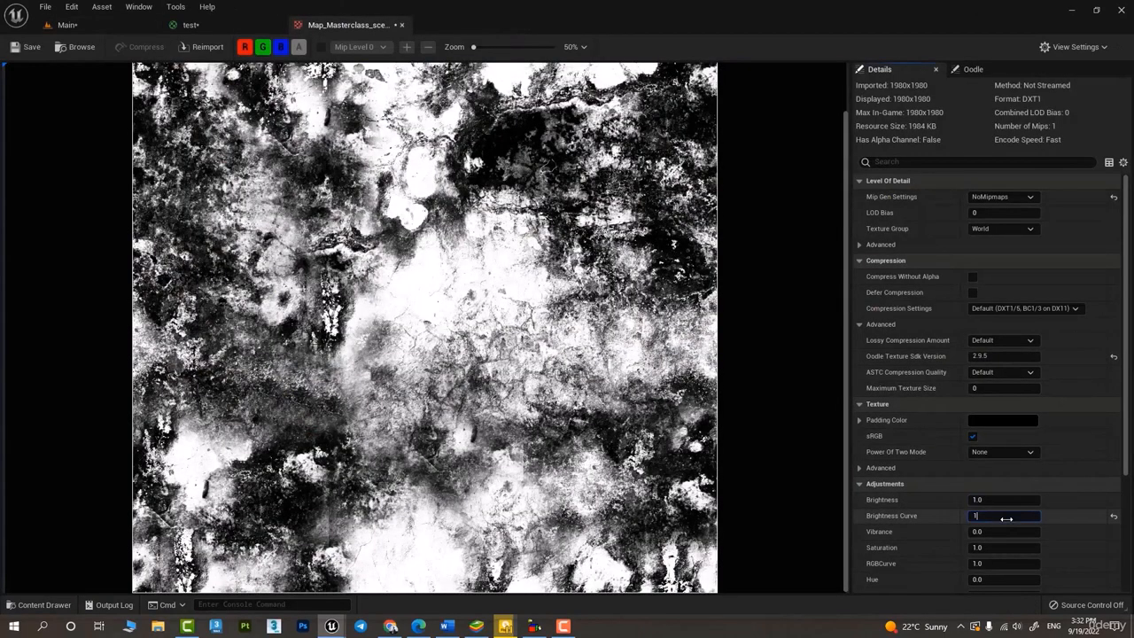
{"action": "key", "text": "Return"}
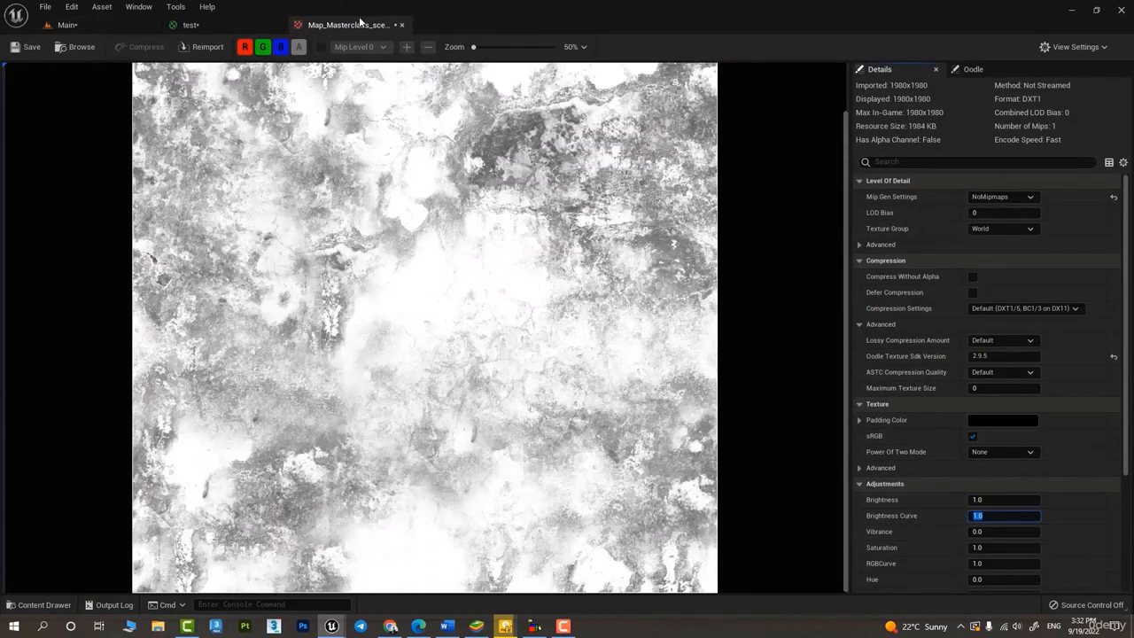
{"action": "left_click", "coordinate": [402, 25]}
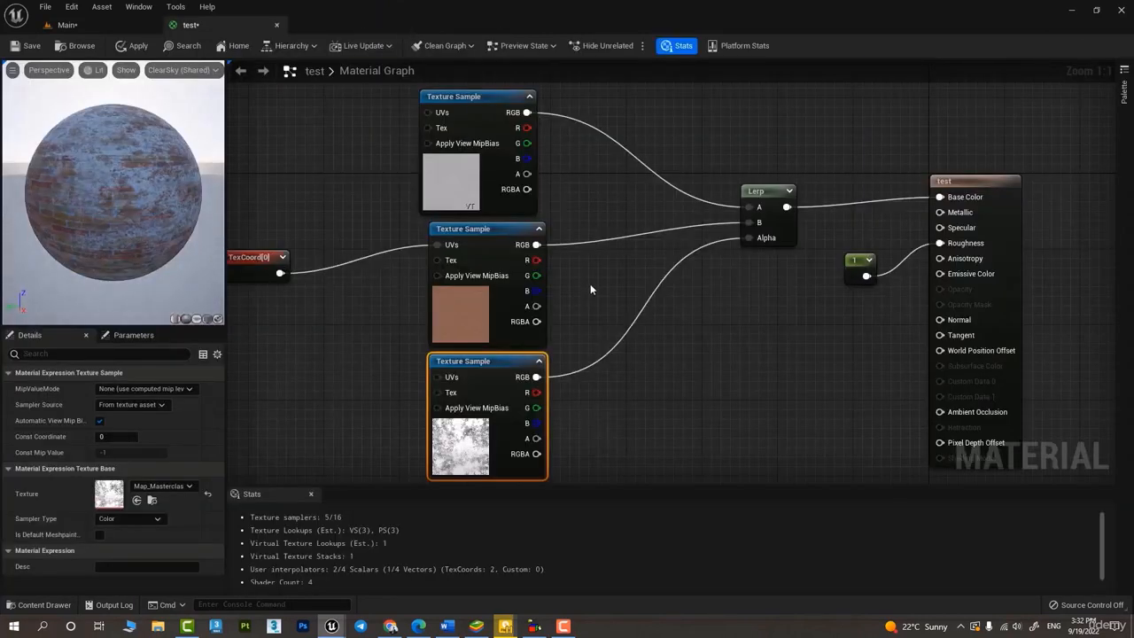
Move the mask texture sample down and insert a Multiply node between its RGB output and Lerp Alpha
{"action": "mouse_move", "coordinate": [538, 337]}
{"action": "left_mouse_down"}
{"action": "mouse_move", "coordinate": [442, 410]}
{"action": "mouse_move", "coordinate": [454, 384]}
{"action": "mouse_move", "coordinate": [520, 350]}
{"action": "left_mouse_up"}
{"action": "scroll", "coordinate": [650, 353], "scroll_direction": "up", "scroll_amount": 3}
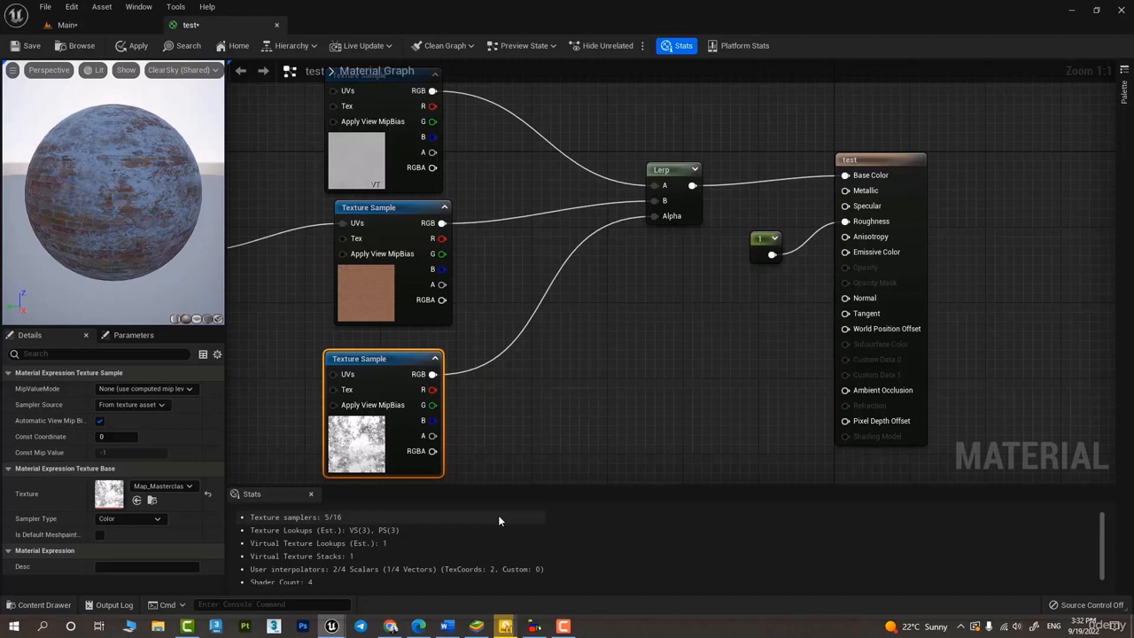
{"action": "left_click", "coordinate": [562, 301]}
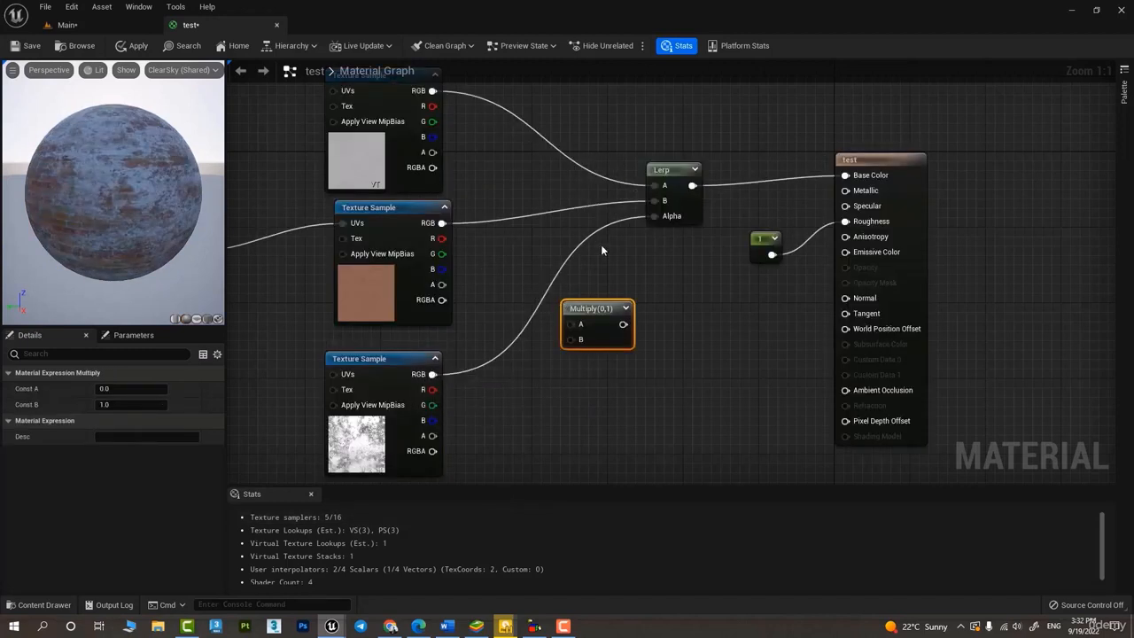
{"action": "left_click", "coordinate": [654, 216], "text": "alt"}
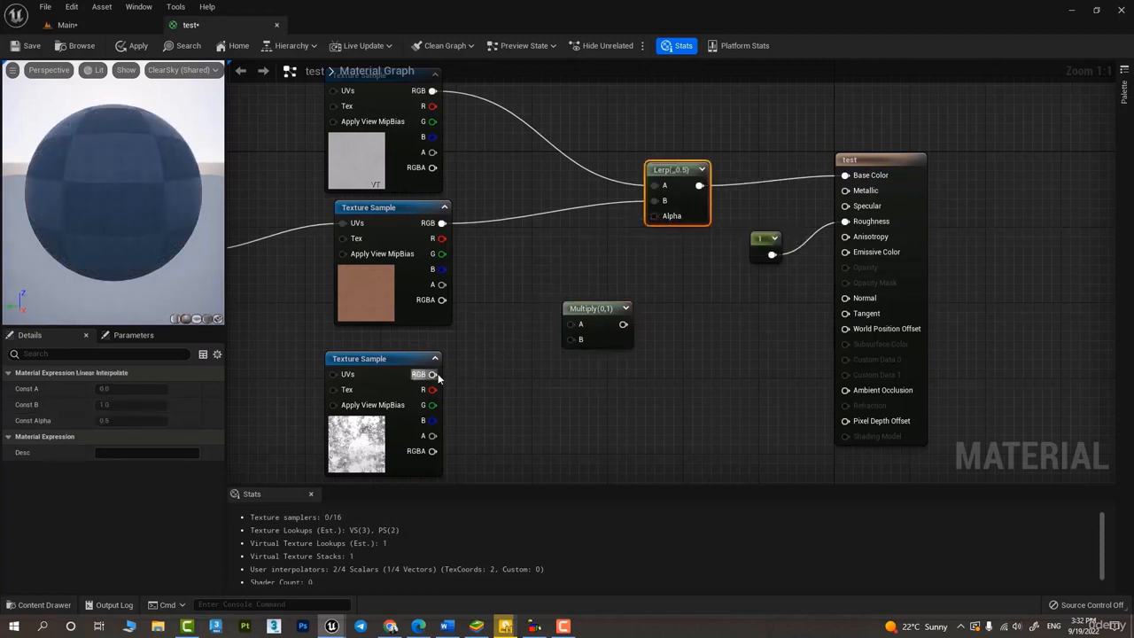
{"action": "left_click_drag", "start_coordinate": [438, 378], "coordinate": [640, 311]}
{"action": "left_click_drag", "start_coordinate": [657, 216], "coordinate": [658, 216]}
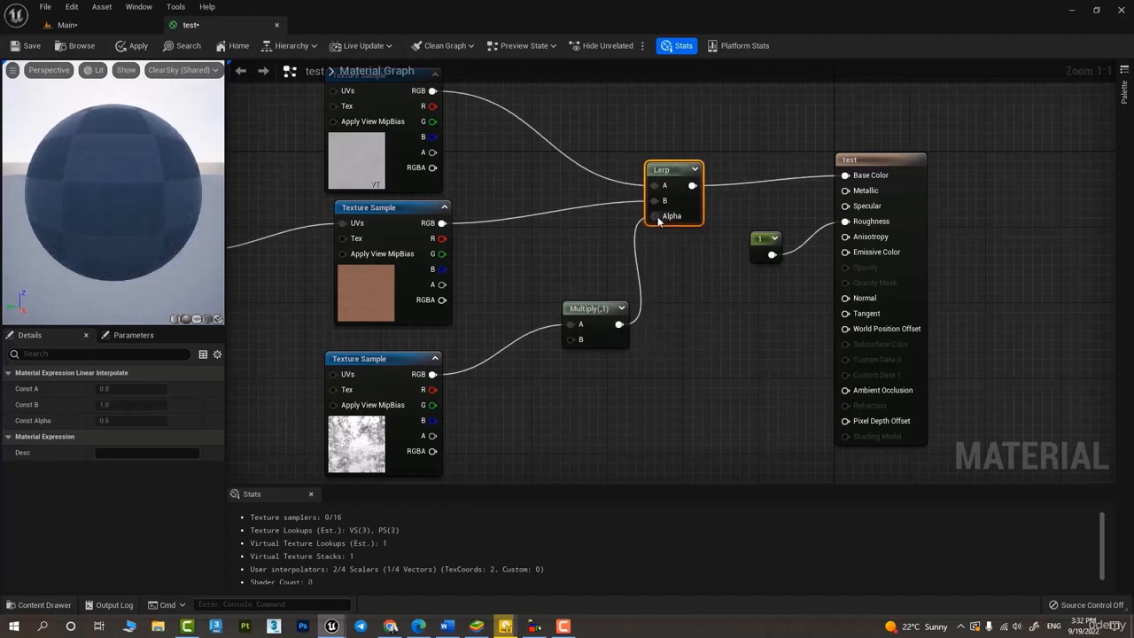
Add a constant below the Multiply node, connect it to Multiply's B input and convert it to a parameter
{"action": "key", "text": "1"}
{"action": "left_click", "coordinate": [540, 377]}
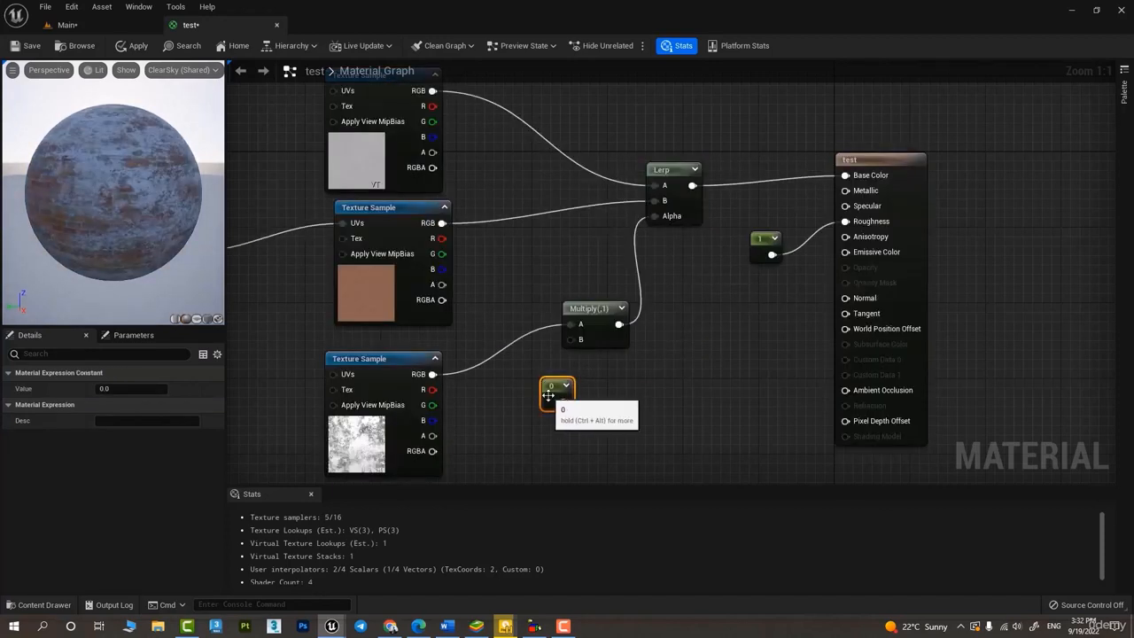
{"action": "left_click_drag", "start_coordinate": [563, 401], "coordinate": [530, 395]}
{"action": "right_click", "coordinate": [530, 393]}
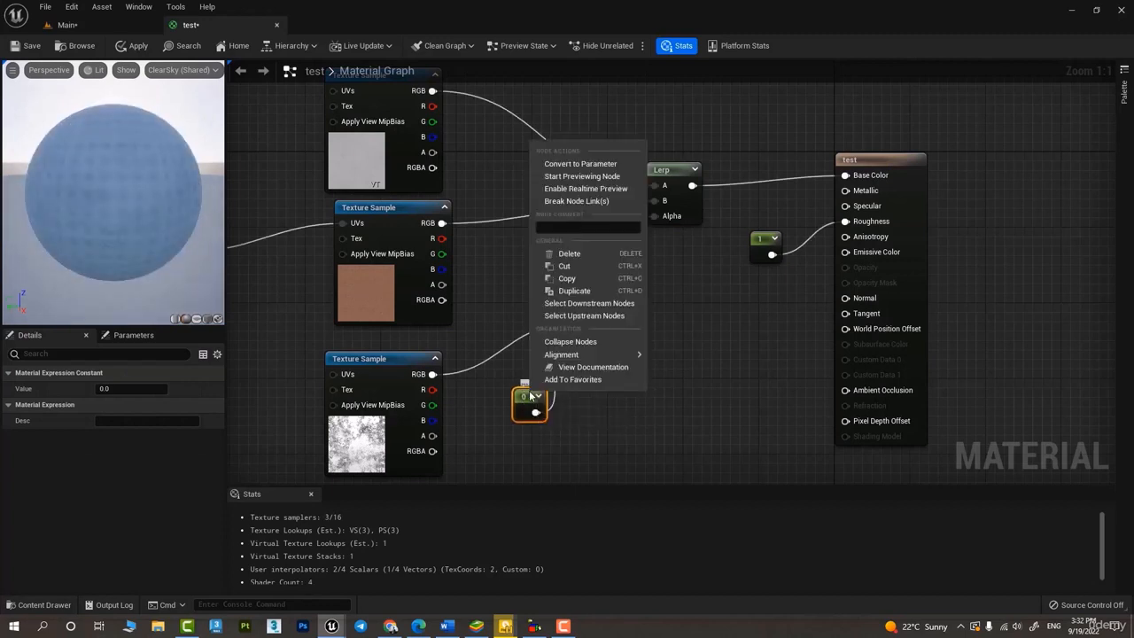
{"action": "left_click", "coordinate": [574, 163]}
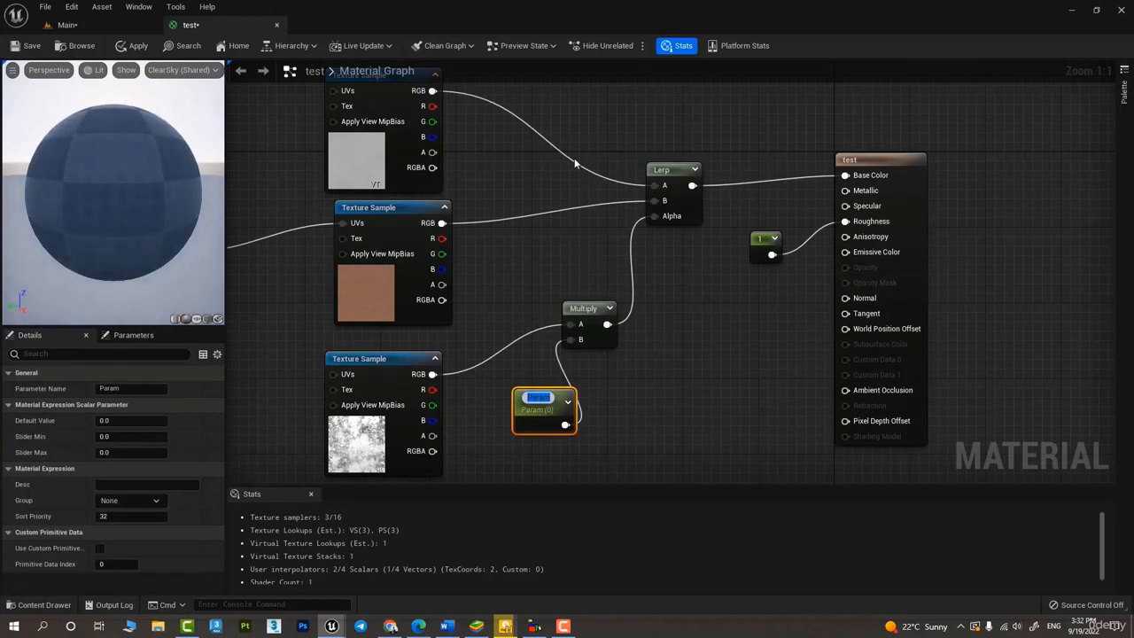
Name the new scalar parameter "color alpha" and apply the material changes
{"action": "type", "text": "cloro alpha"}
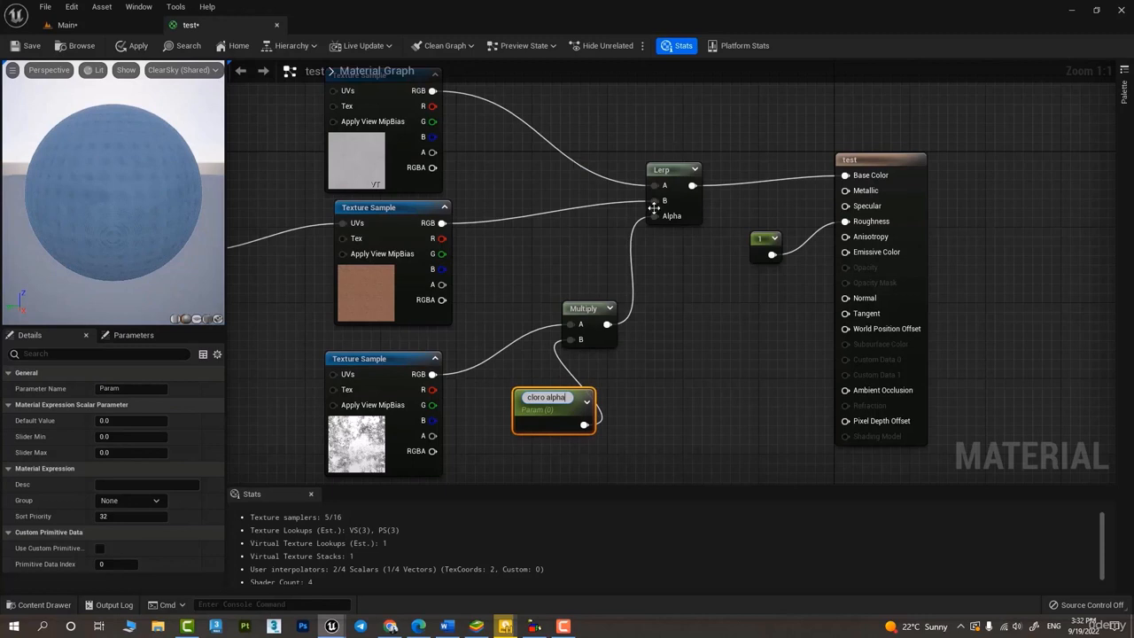
{"action": "key", "text": "Return"}
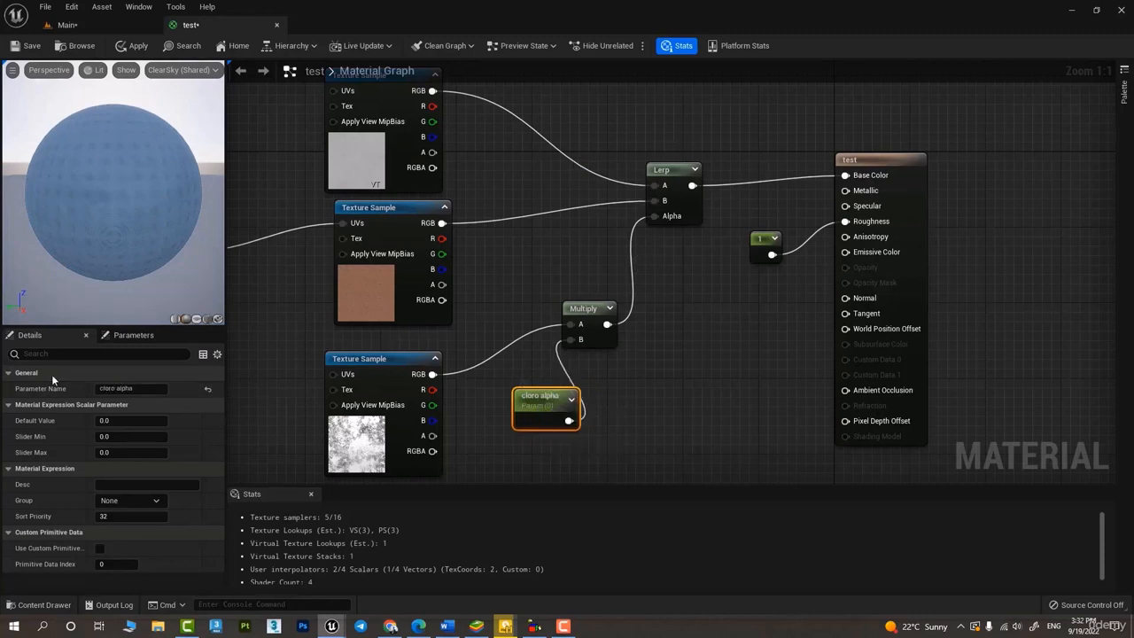
{"action": "double_click", "coordinate": [108, 388]}
{"action": "type", "text": "color"}
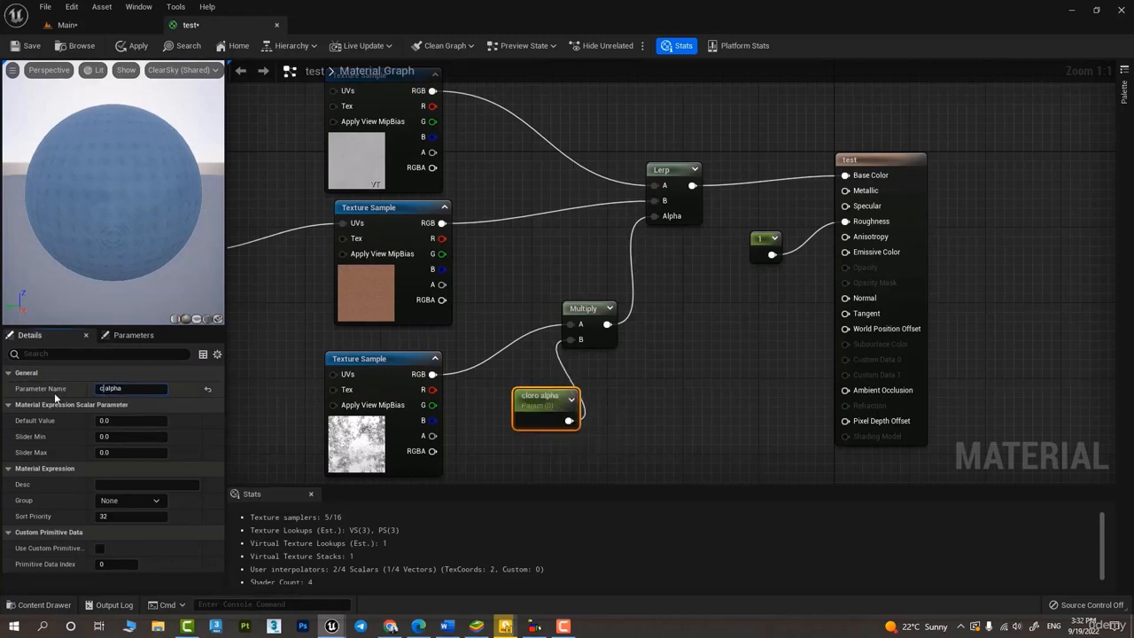
{"action": "key", "text": "Return"}
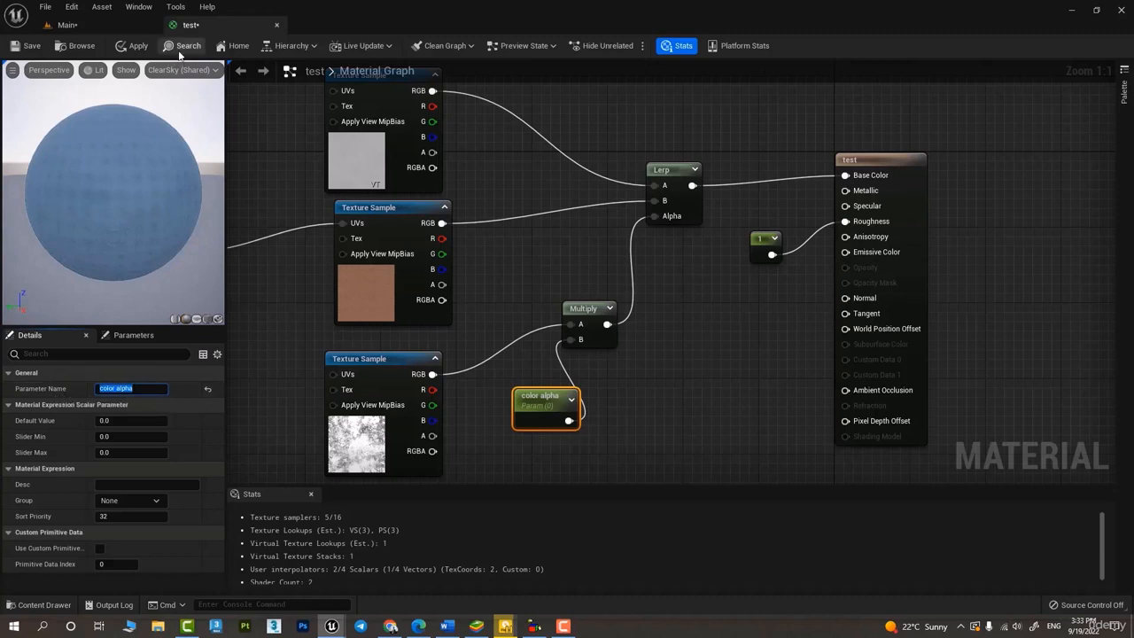
{"action": "left_click", "coordinate": [123, 49]}
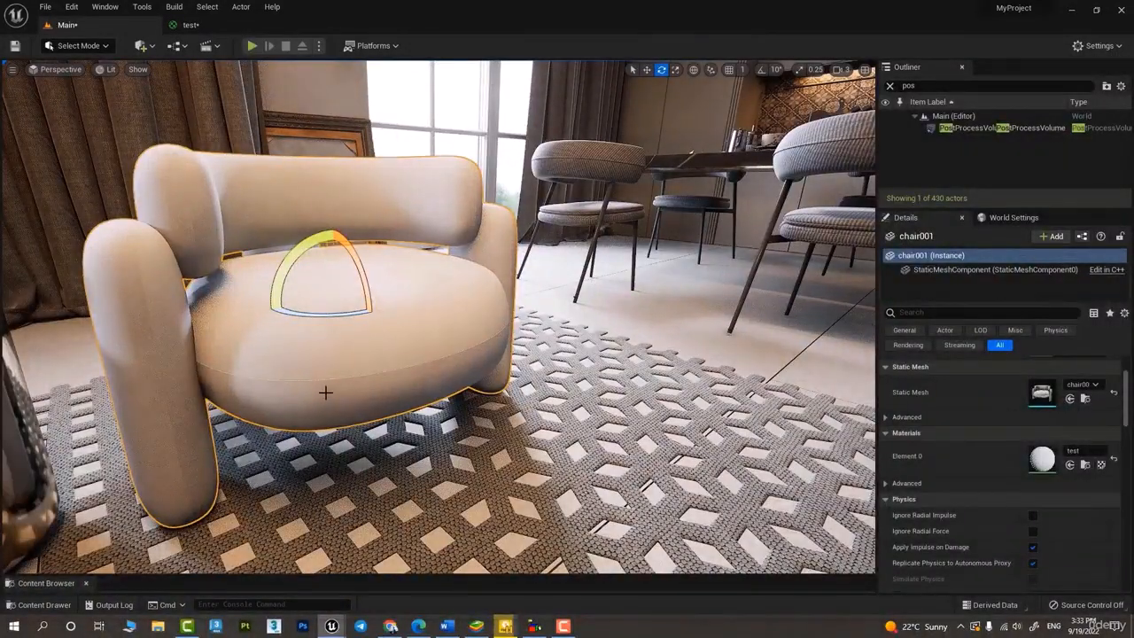
Return to the Main level's content browser and open the shader folder under material
{"action": "key", "text": "ctrl+space"}
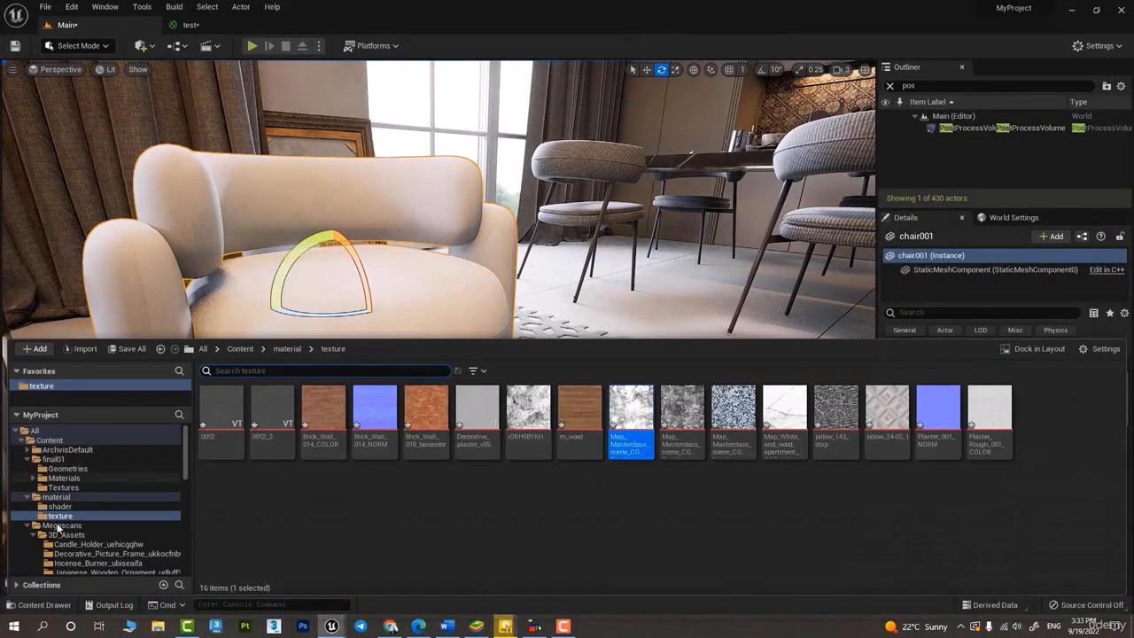
{"action": "right_click_drag", "start_coordinate": [466, 220], "coordinate": [406, 212]}
{"action": "key", "text": "w"}
{"action": "key", "text": "ctrl+space"}
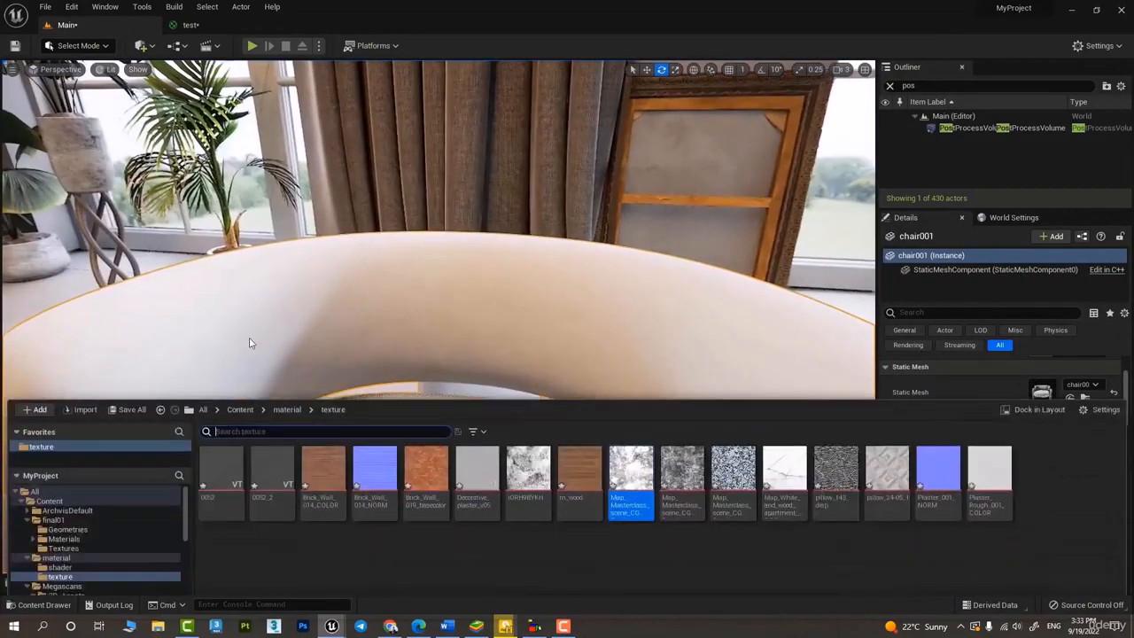
{"action": "left_click", "coordinate": [60, 506]}
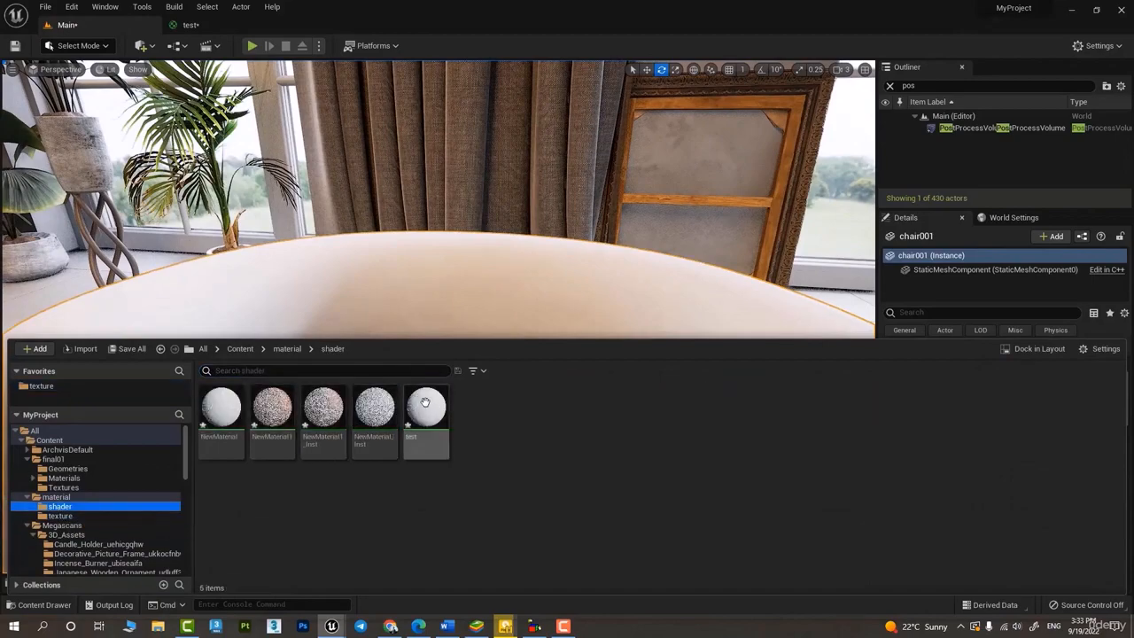
{"action": "double_click", "coordinate": [426, 409]}
{"action": "left_click_drag", "start_coordinate": [202, 25], "coordinate": [723, 218]}
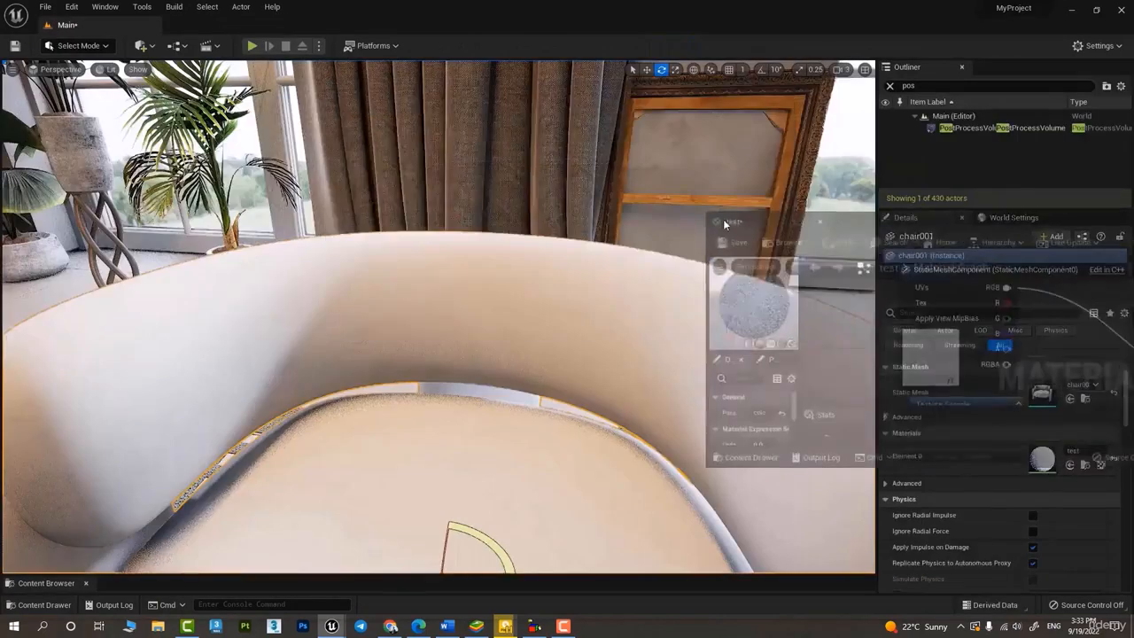
{"action": "key", "text": "s"}
{"action": "right_click_drag", "start_coordinate": [440, 316], "coordinate": [546, 248]}
{"action": "key", "text": "w"}
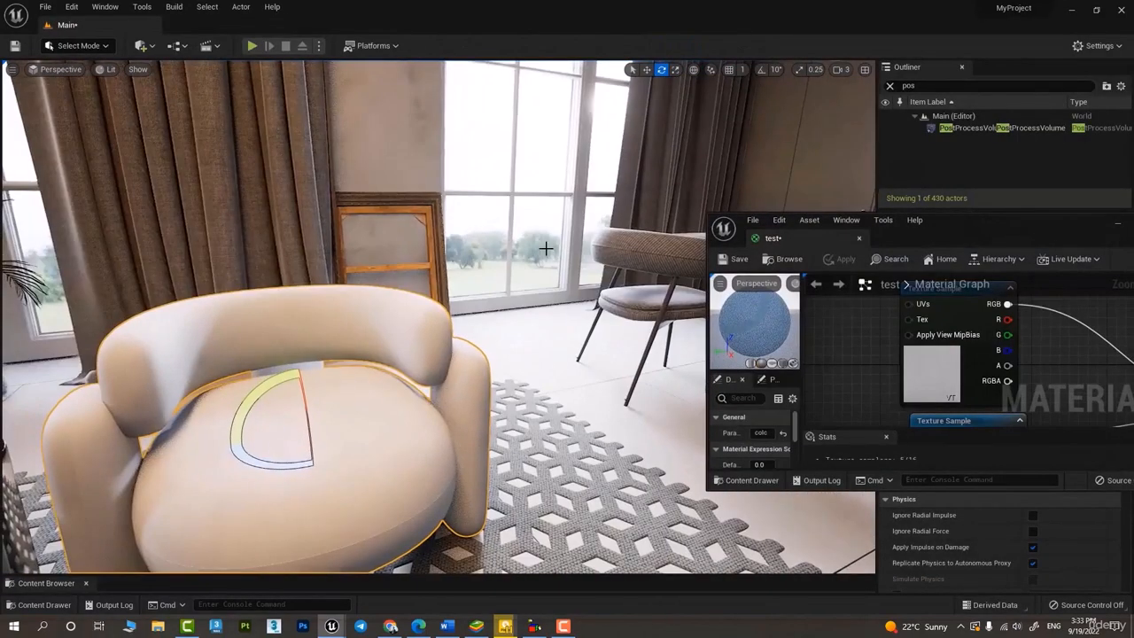
{"action": "left_click_drag", "start_coordinate": [949, 236], "coordinate": [673, 135]}
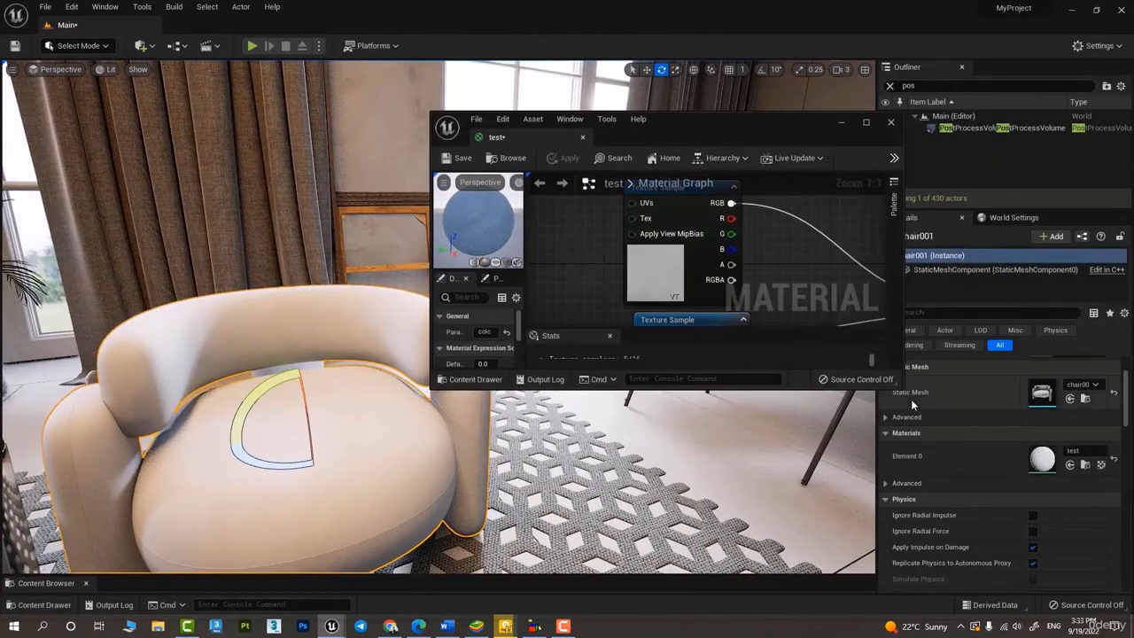
{"action": "left_click_drag", "start_coordinate": [899, 388], "coordinate": [900, 557]}
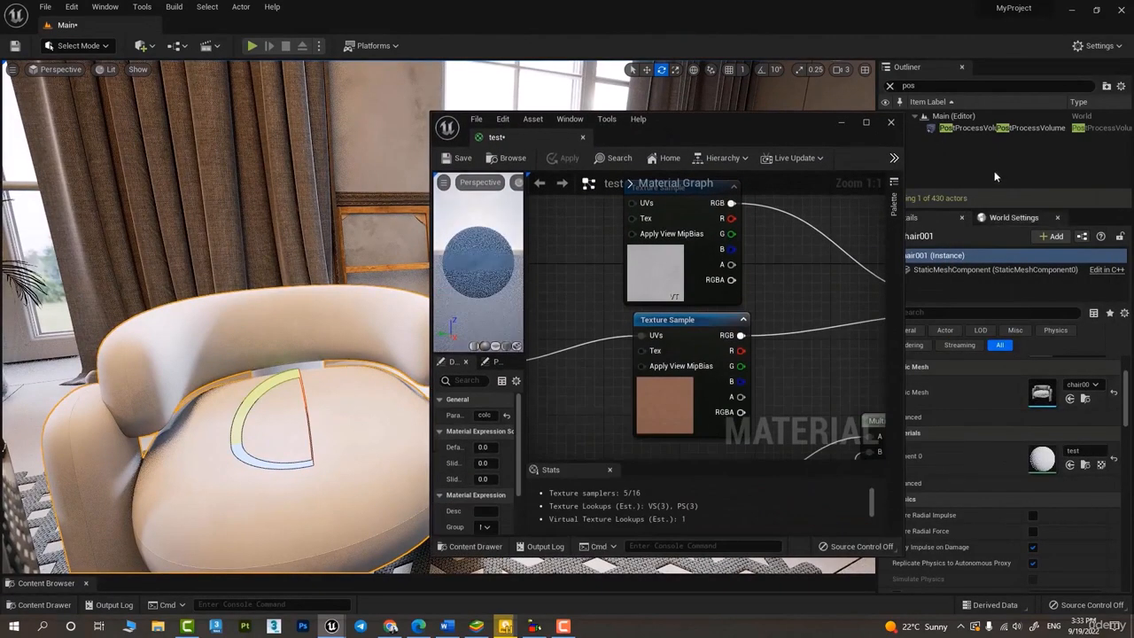
{"action": "left_click", "coordinate": [891, 123]}
Create the material instance test_Inst from the test material, open it and shrink its window beside the armchair
{"action": "key", "text": "ctrl+space"}
{"action": "right_click", "coordinate": [419, 414]}
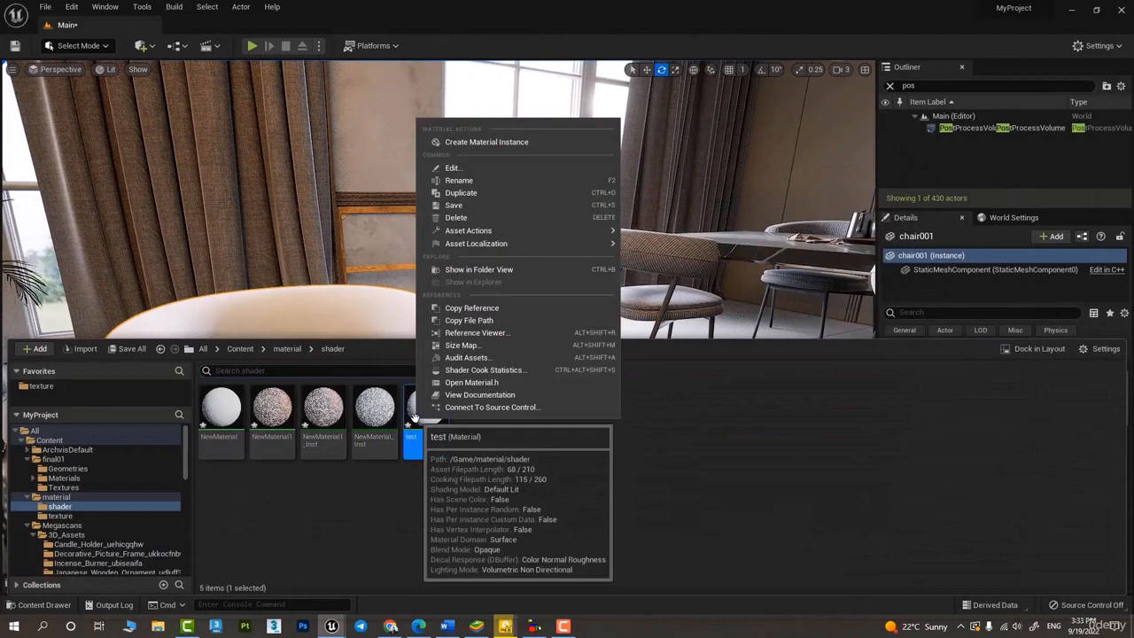
{"action": "left_click", "coordinate": [473, 143]}
{"action": "key", "text": "Return"}
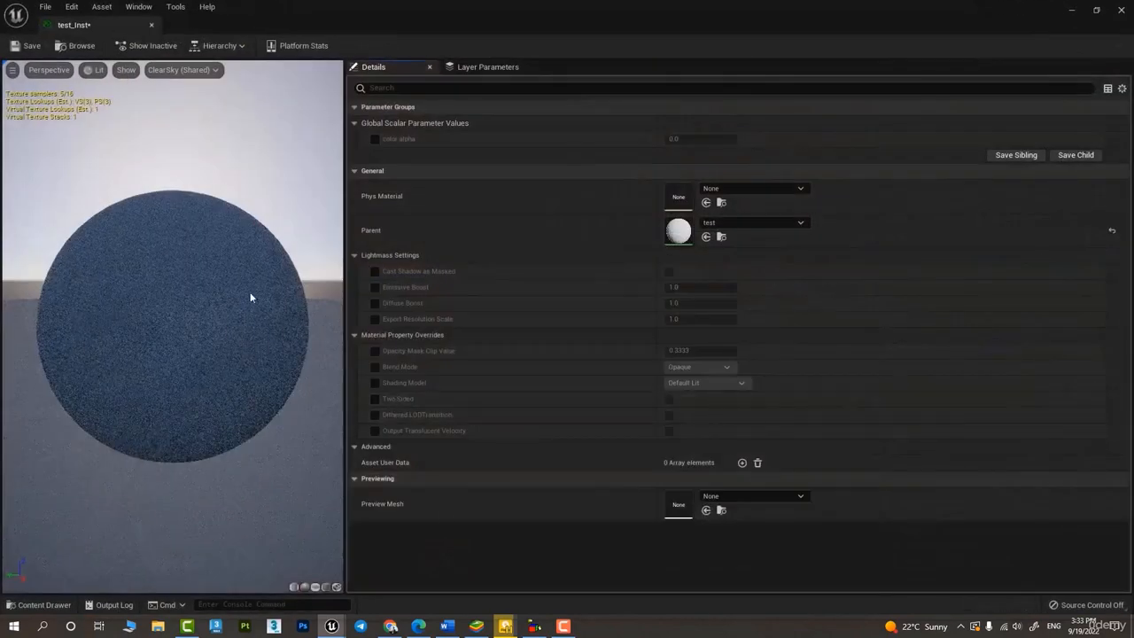
{"action": "double_click", "coordinate": [283, 15]}
{"action": "left_click_drag", "start_coordinate": [802, 192], "coordinate": [777, 141]}
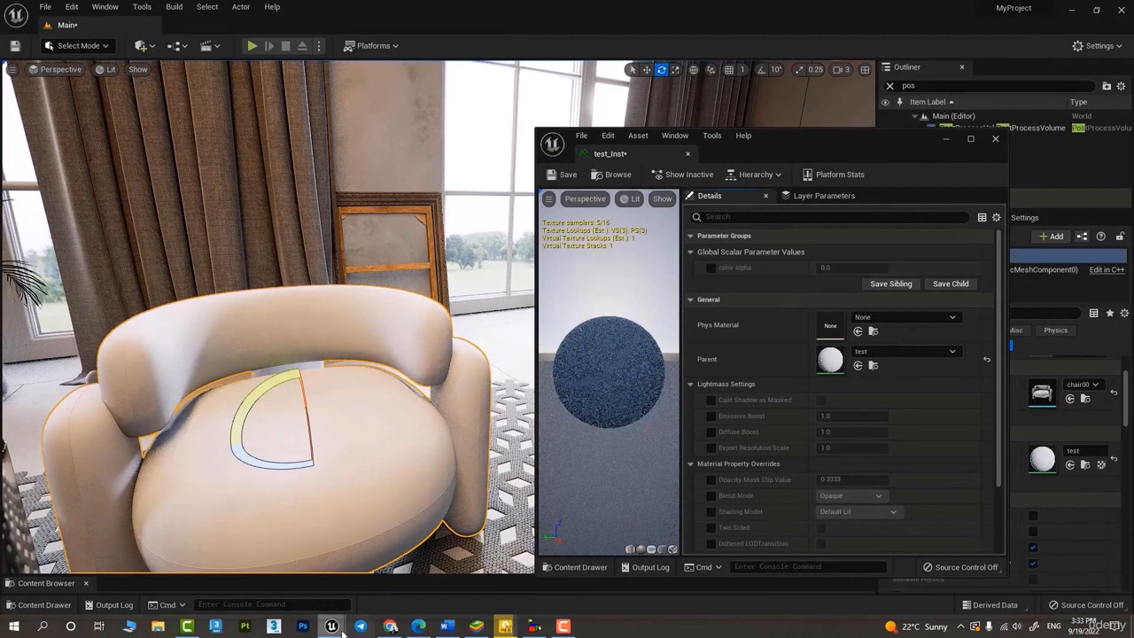
Reopen the test material in an enlarged window and review how the mask and color alpha feed the Multiply node
{"action": "mouse_move", "coordinate": [332, 627]}
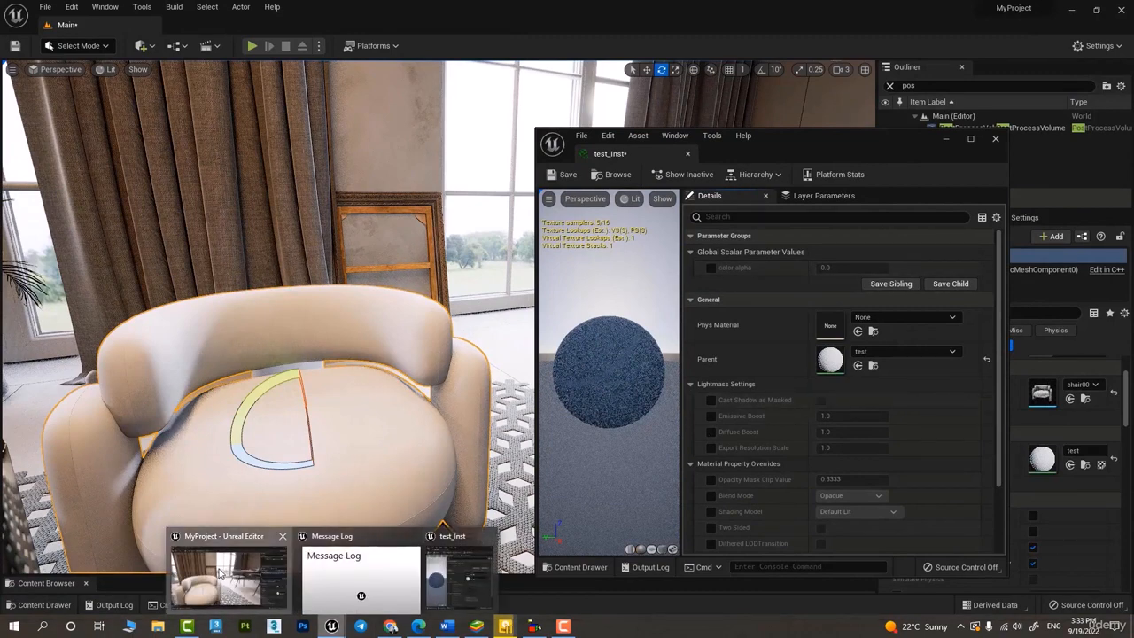
{"action": "key", "text": "ctrl+space"}
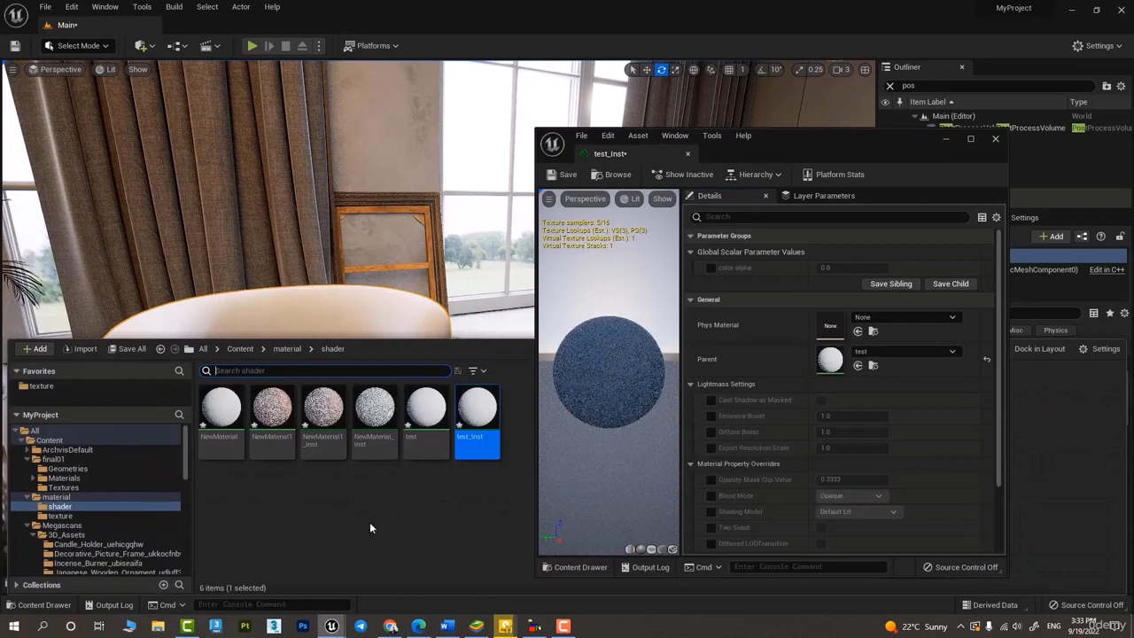
{"action": "double_click", "coordinate": [429, 414]}
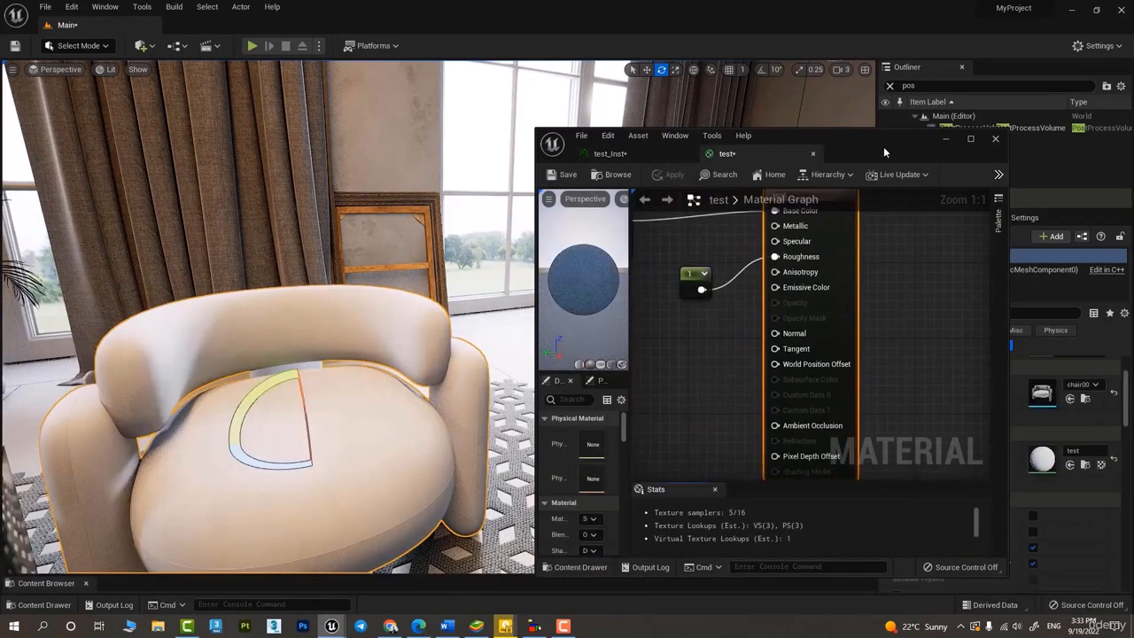
{"action": "double_click", "coordinate": [884, 146]}
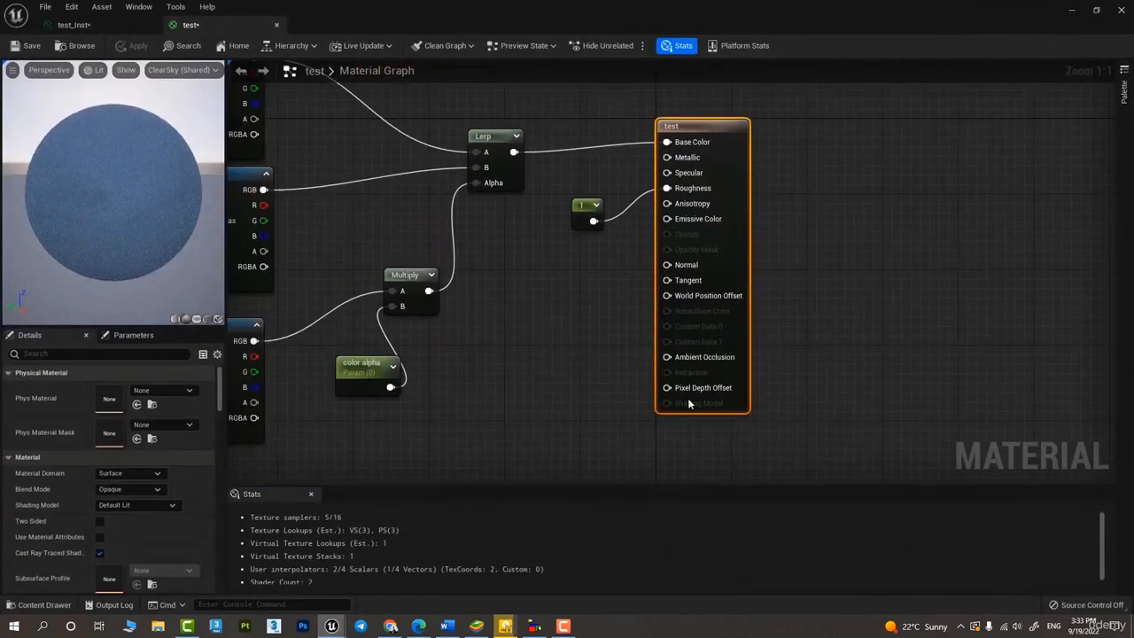
{"action": "scroll", "coordinate": [690, 403], "scroll_direction": "down", "scroll_amount": 4}
{"action": "scroll", "coordinate": [458, 387], "scroll_direction": "up", "scroll_amount": 4}
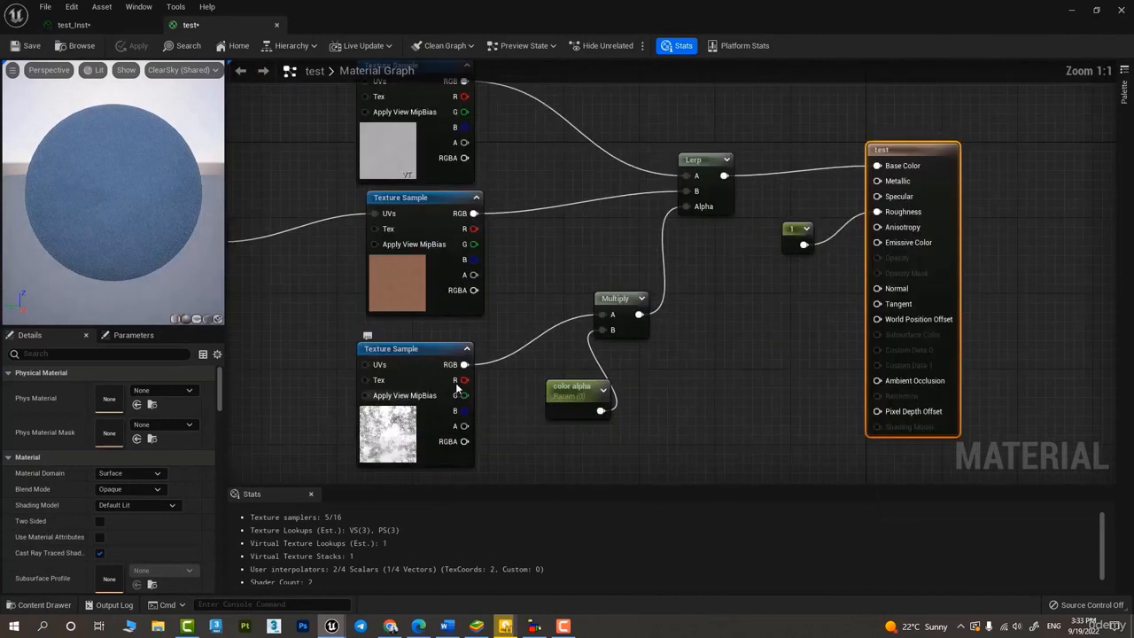
{"action": "left_click_drag", "start_coordinate": [460, 381], "coordinate": [581, 298]}
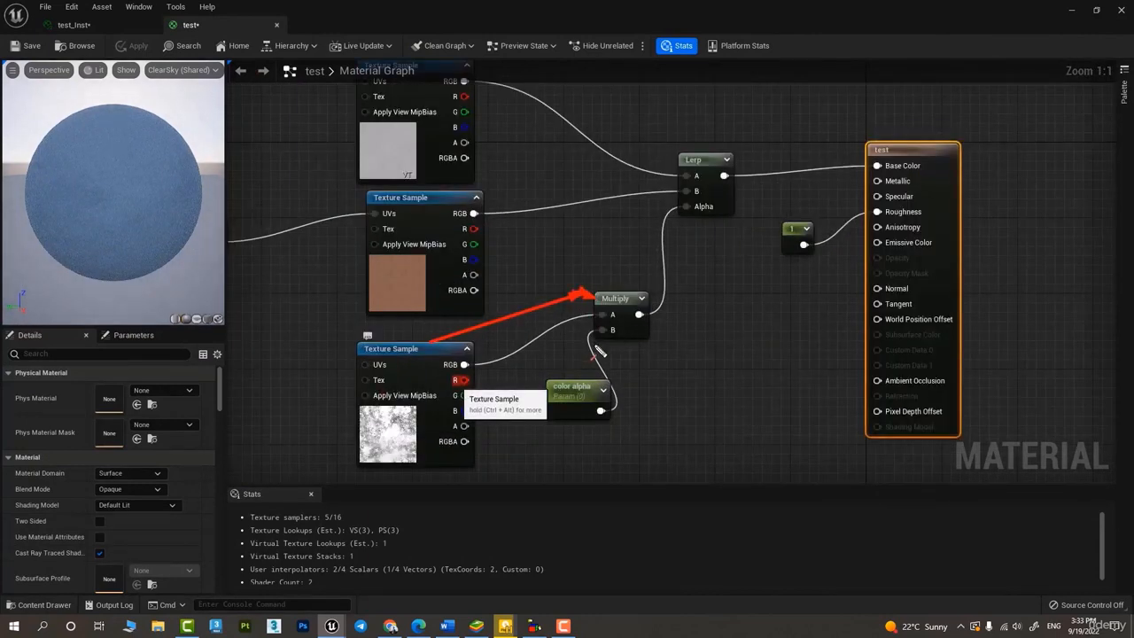
{"action": "left_click_drag", "start_coordinate": [592, 340], "coordinate": [593, 377]}
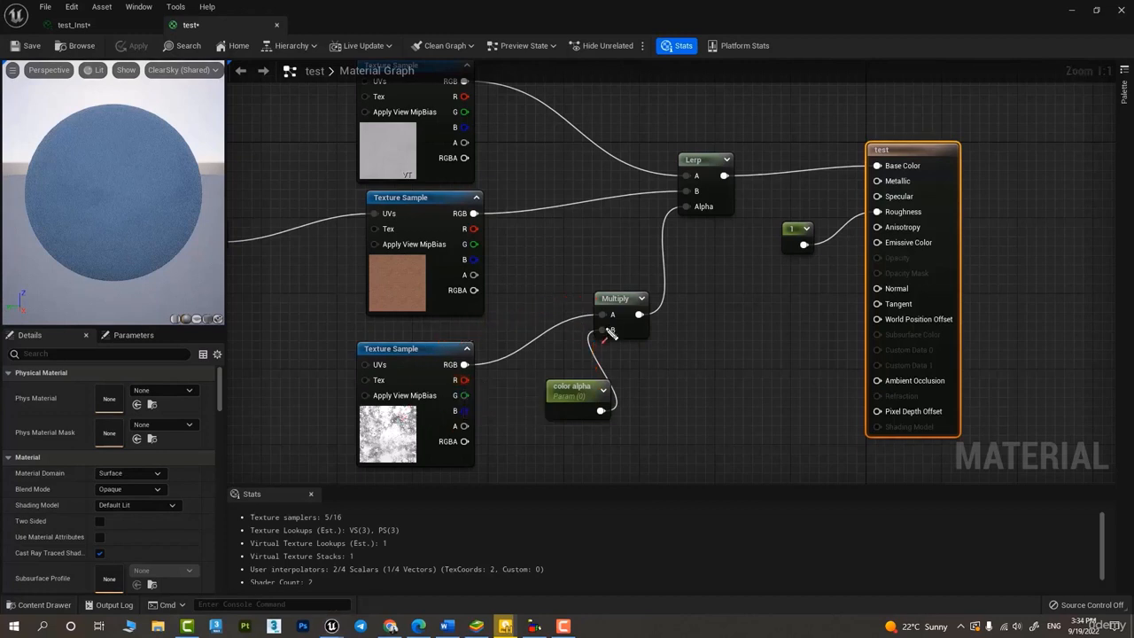
Expand the Multiply node's preview and reposition the node between the mask texture sample and the Lerp
{"action": "left_click", "coordinate": [642, 297]}
{"action": "left_click_drag", "start_coordinate": [649, 309], "coordinate": [663, 256]}
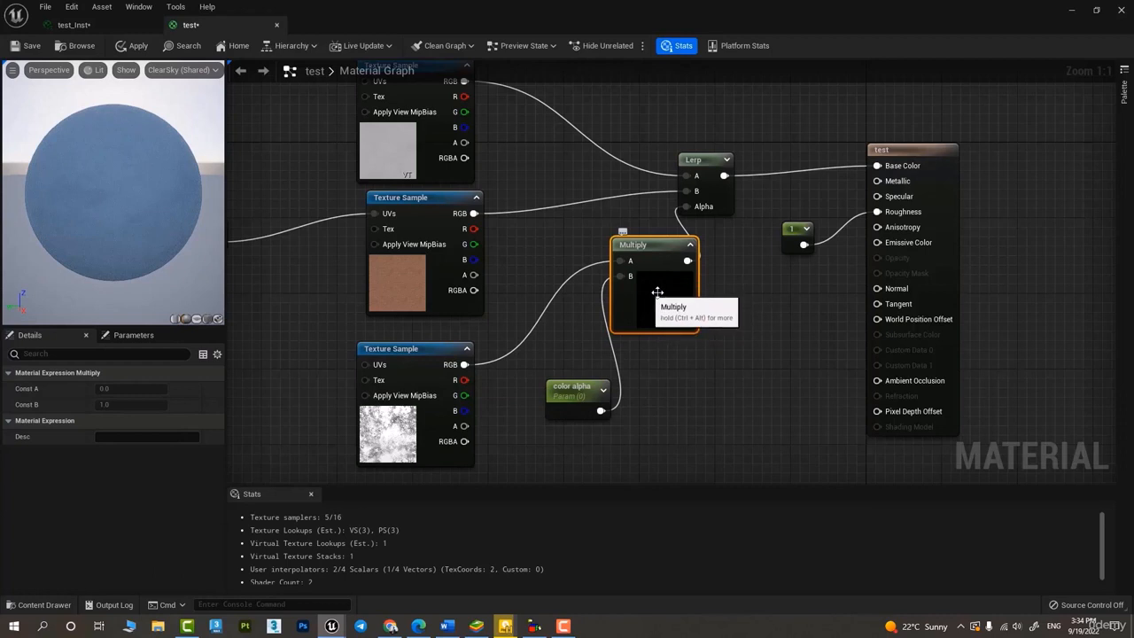
{"action": "right_click_drag", "start_coordinate": [602, 326], "coordinate": [577, 390]}
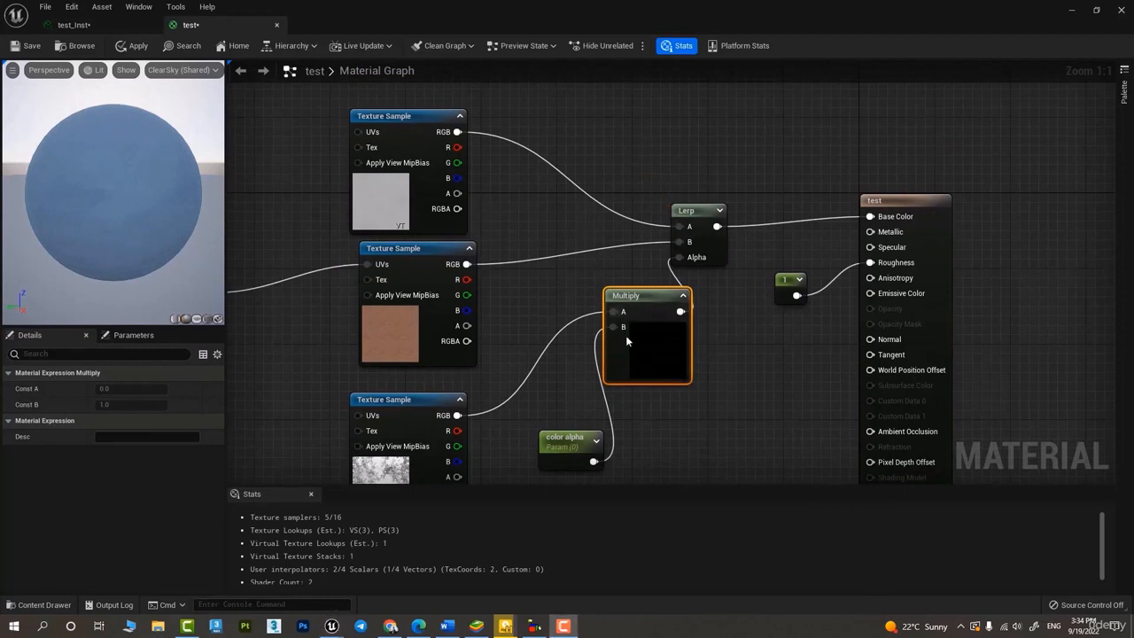
{"action": "left_click_drag", "start_coordinate": [656, 300], "coordinate": [617, 319]}
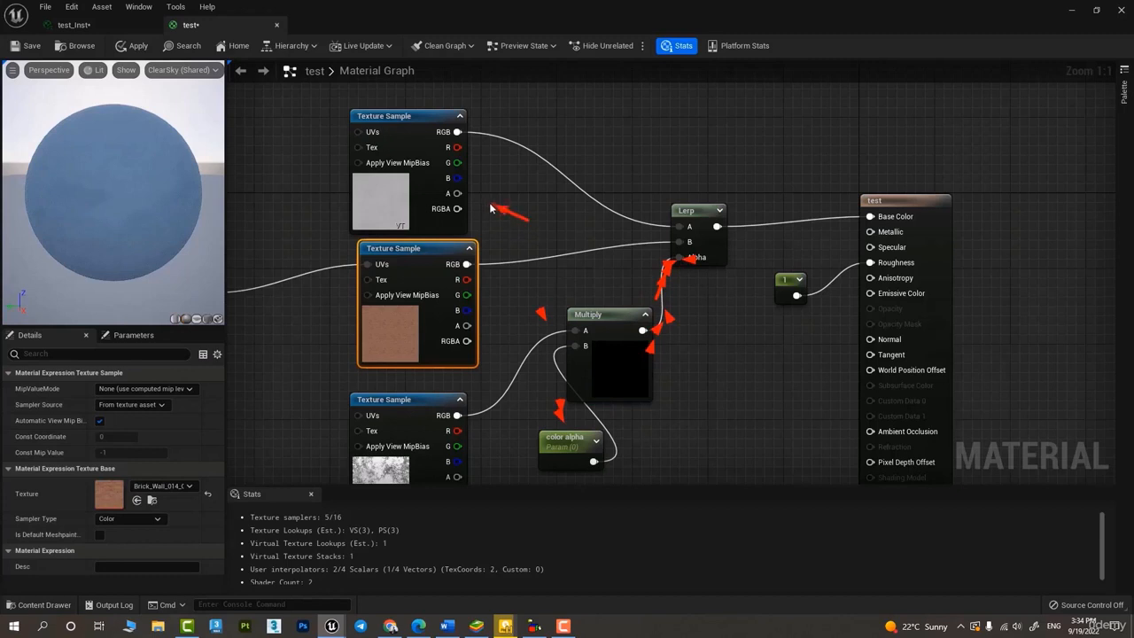
{"action": "right_click_drag", "start_coordinate": [677, 398], "coordinate": [712, 354]}
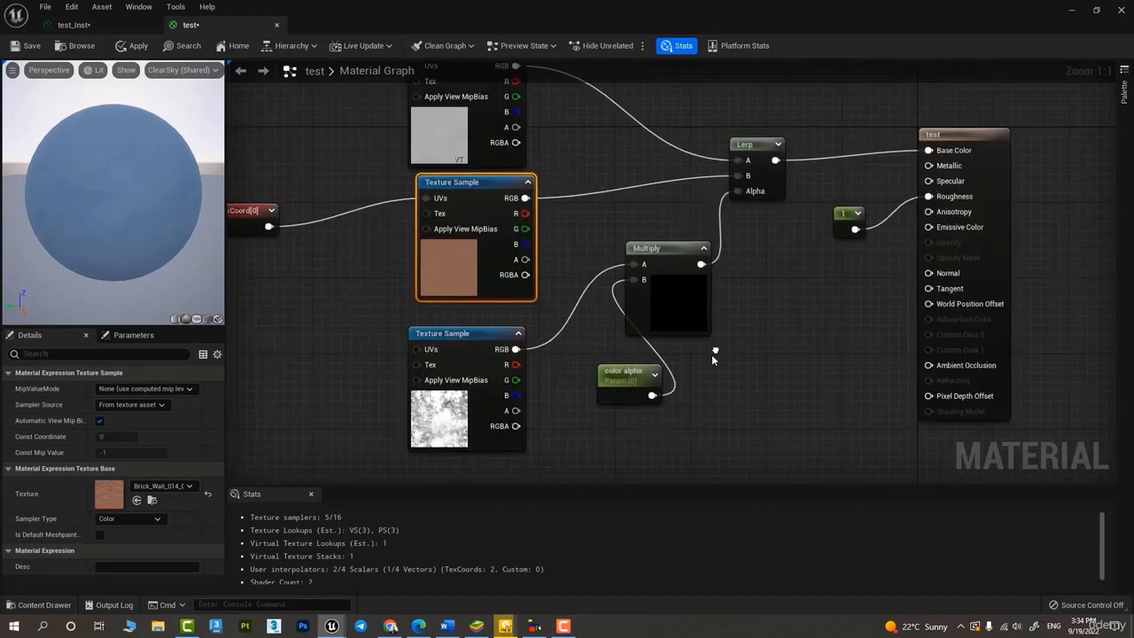
Detach test_Inst into its own window beside the armchair and close the test material, applying its changes
{"action": "left_click", "coordinate": [597, 387]}
{"action": "left_click", "coordinate": [74, 24]}
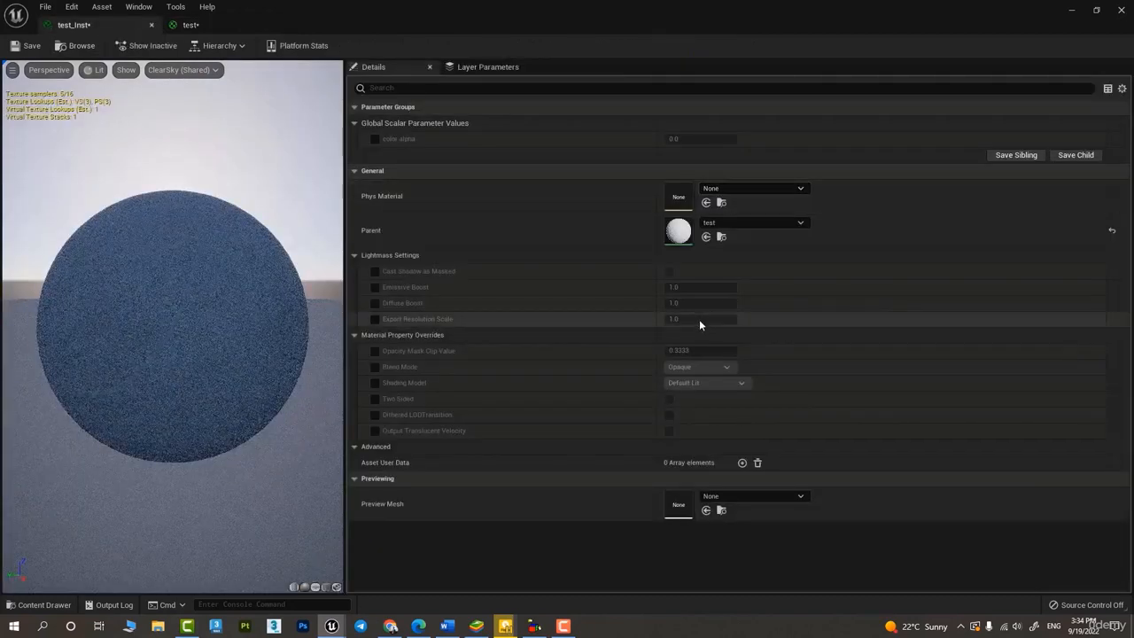
{"action": "left_click_drag", "start_coordinate": [136, 23], "coordinate": [674, 269]}
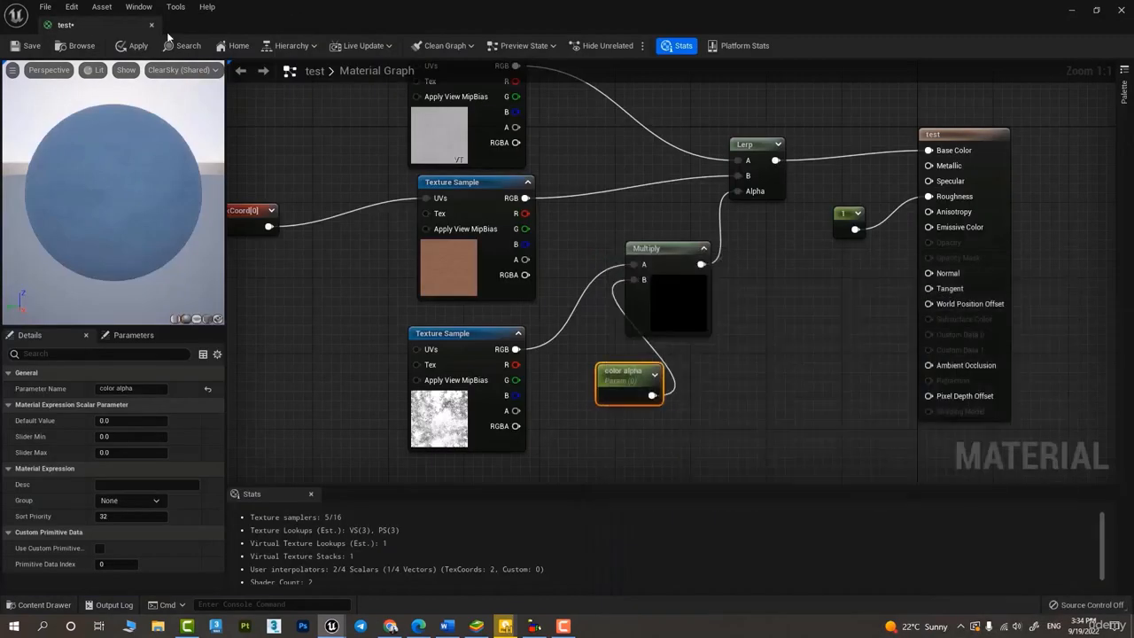
{"action": "left_click", "coordinate": [151, 25]}
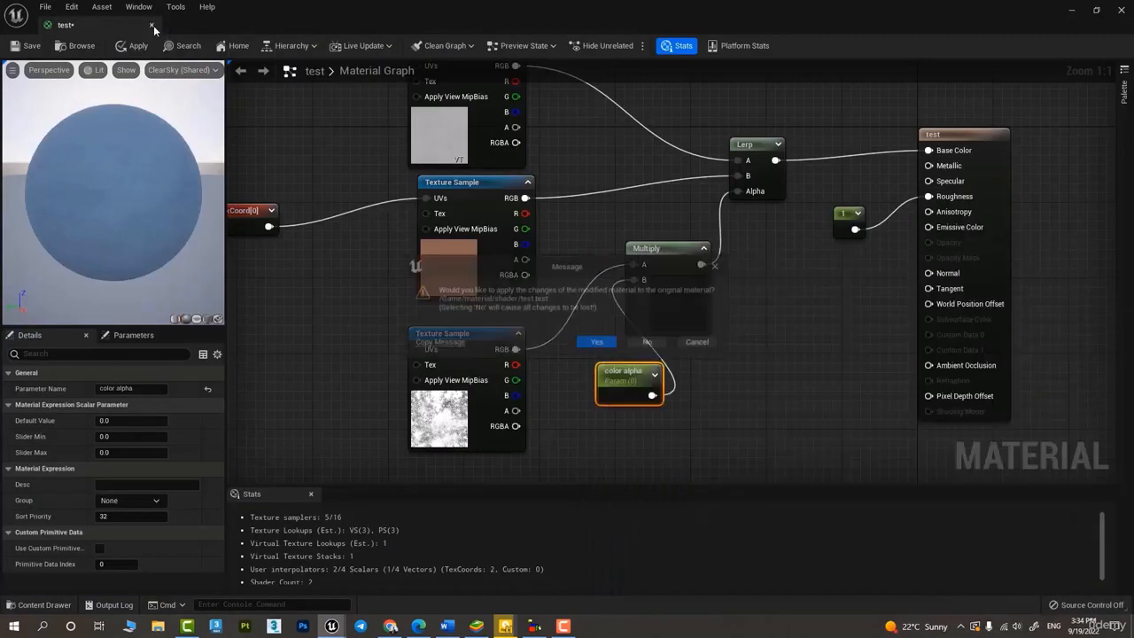
{"action": "left_click", "coordinate": [608, 344]}
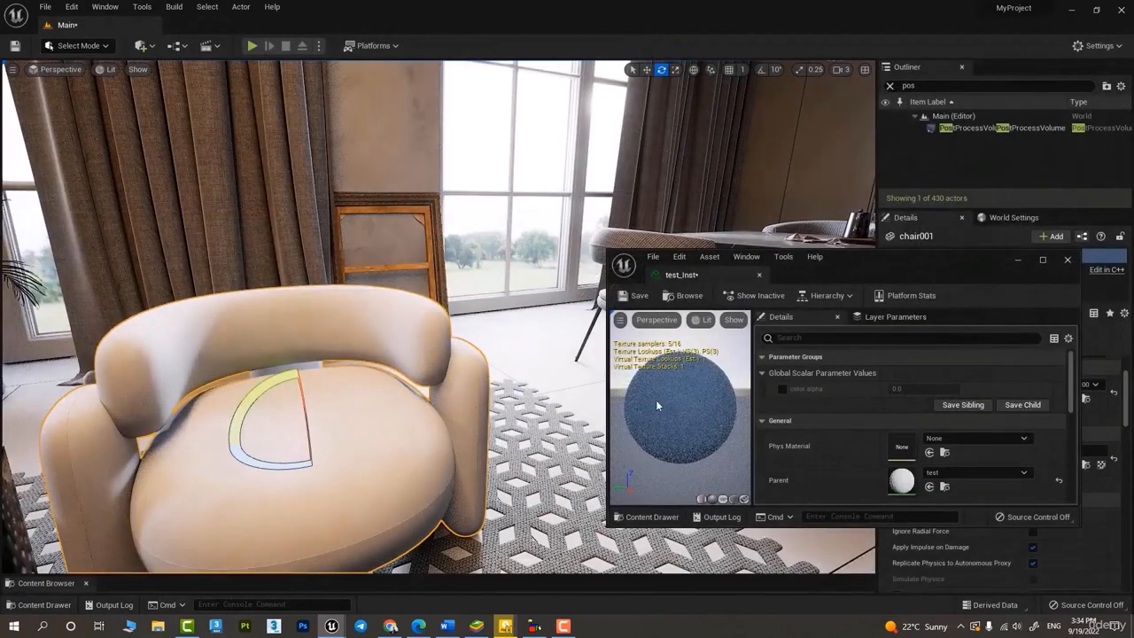
Enable the color alpha override in test_Inst and set it to 1.0
{"action": "left_click", "coordinate": [787, 389]}
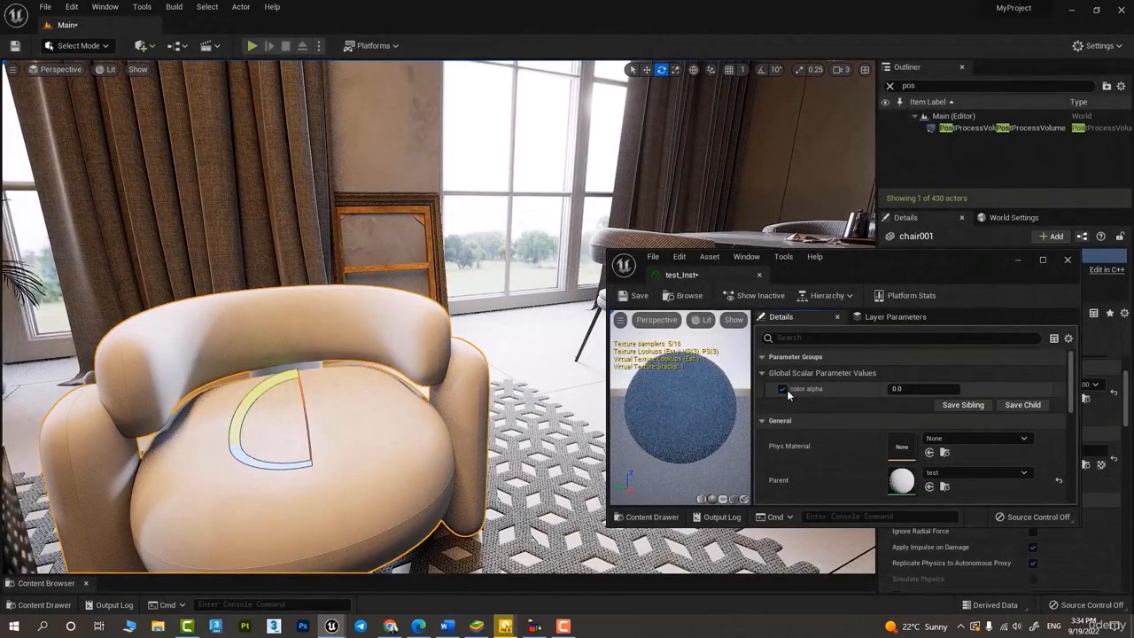
{"action": "left_click", "coordinate": [915, 393]}
{"action": "key", "text": "Return"}
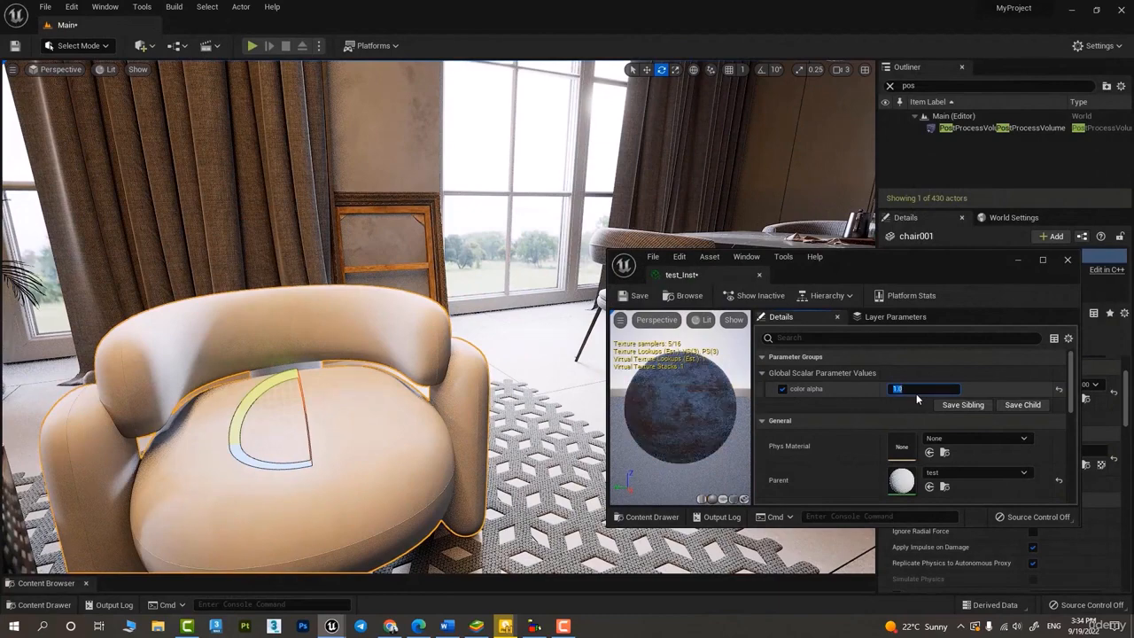
Assign the test_Inst material instance to the armchair and frame the chair closer
{"action": "right_click_drag", "start_coordinate": [349, 372], "coordinate": [351, 491]}
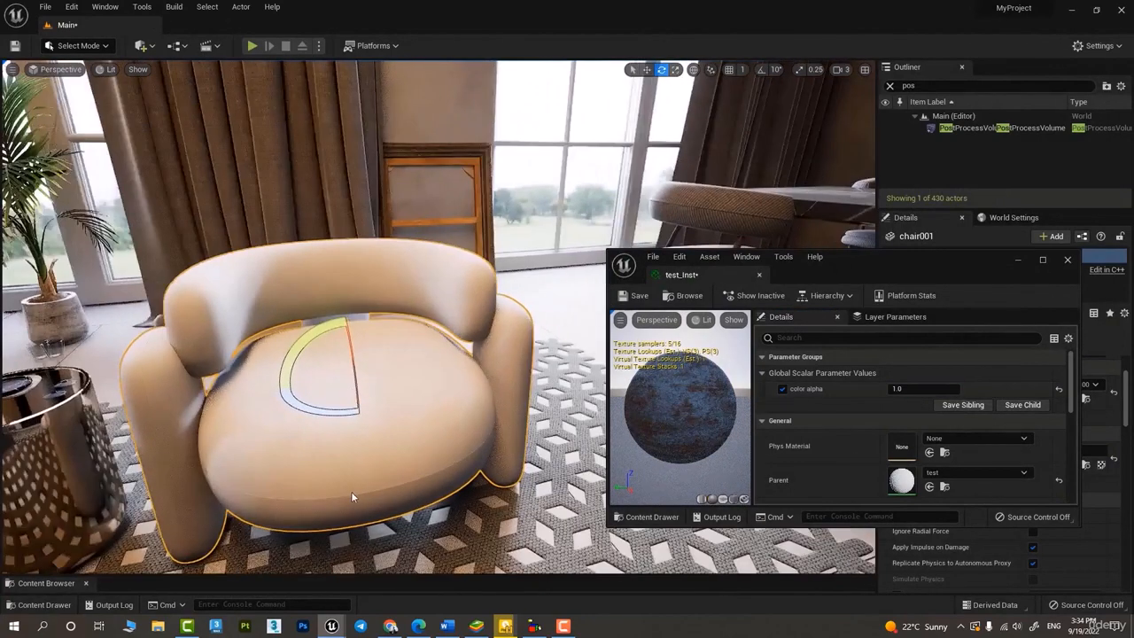
{"action": "key", "text": "ctrl+space"}
{"action": "left_click_drag", "start_coordinate": [480, 425], "coordinate": [447, 372]}
{"action": "scroll", "coordinate": [451, 413], "scroll_direction": "up", "scroll_amount": 5}
{"action": "right_click_drag", "start_coordinate": [451, 408], "coordinate": [469, 395]}
{"action": "scroll", "coordinate": [469, 395], "scroll_direction": "up", "scroll_amount": 2}
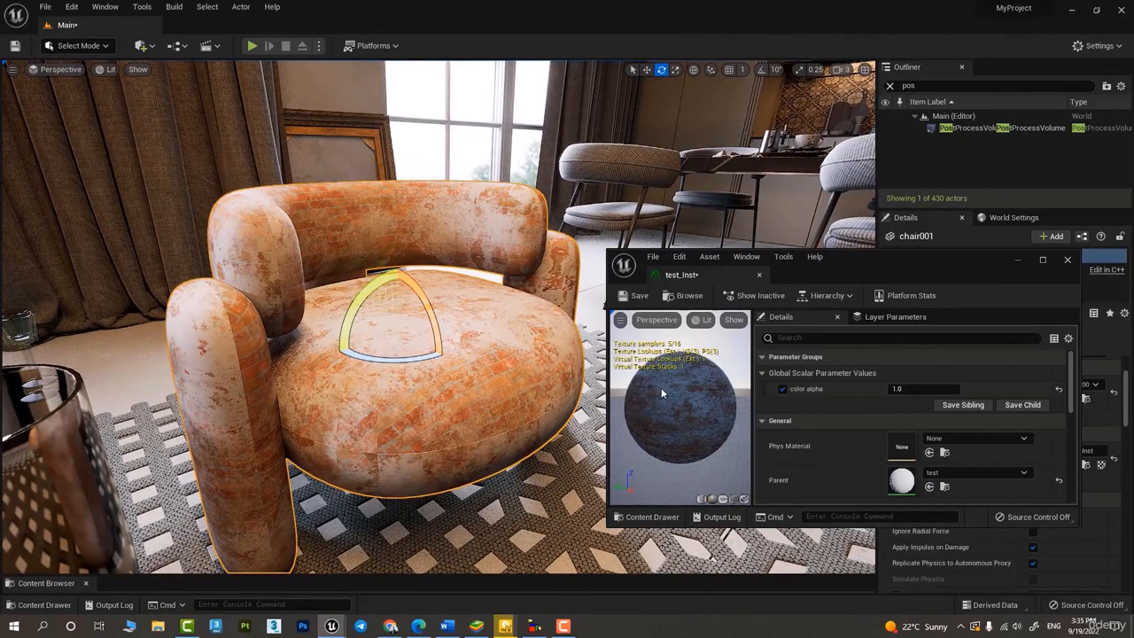
Try color alpha values of 2, 3 and 5 in test_Inst to test stronger mask contrast
{"action": "left_click", "coordinate": [915, 390]}
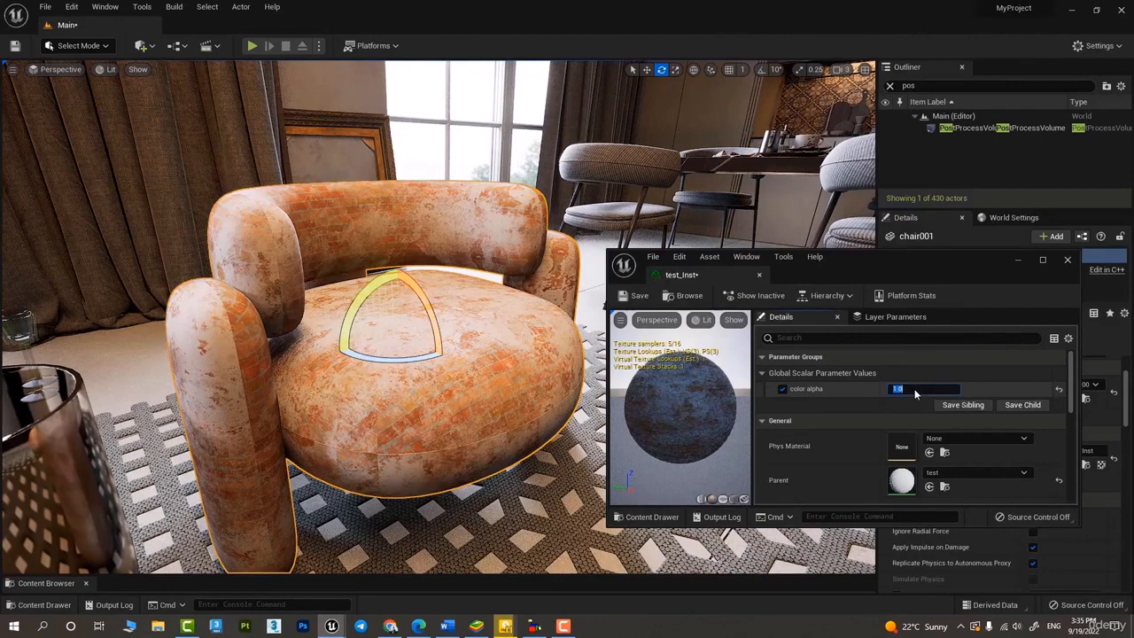
{"action": "key", "text": "Return"}
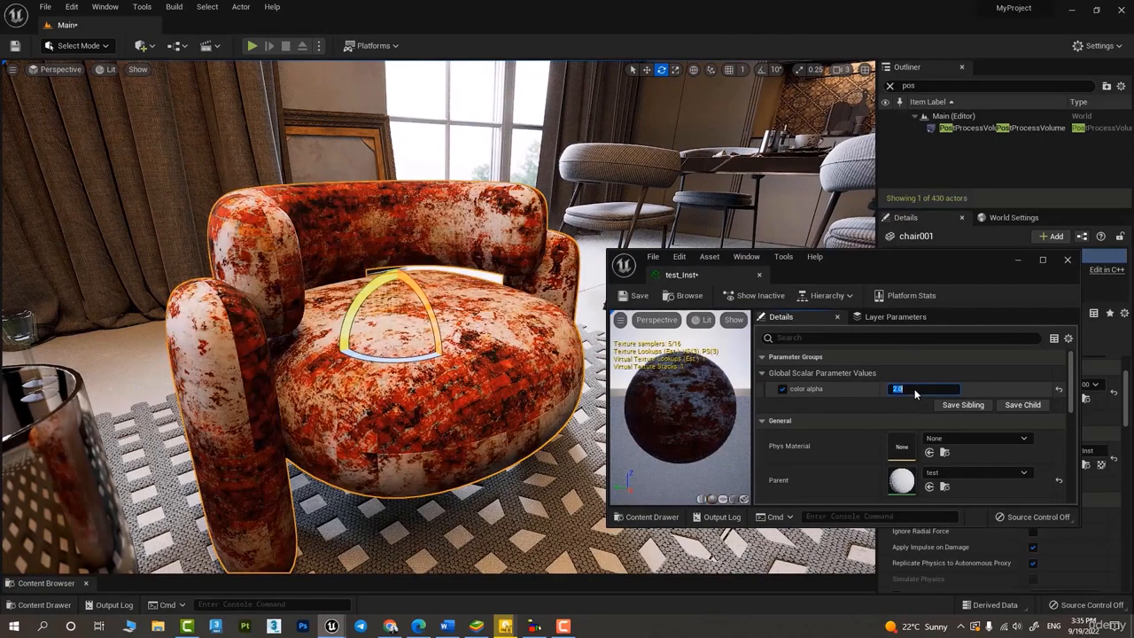
{"action": "type", "text": "3"}
{"action": "key", "text": "Return"}
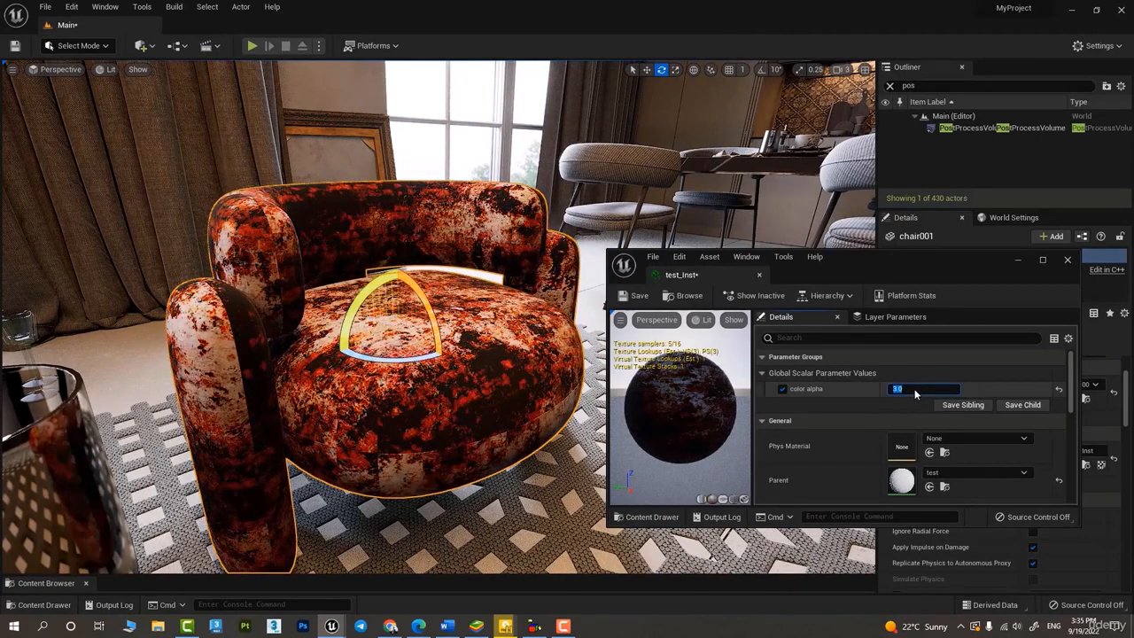
{"action": "type", "text": "5"}
{"action": "key", "text": "Return"}
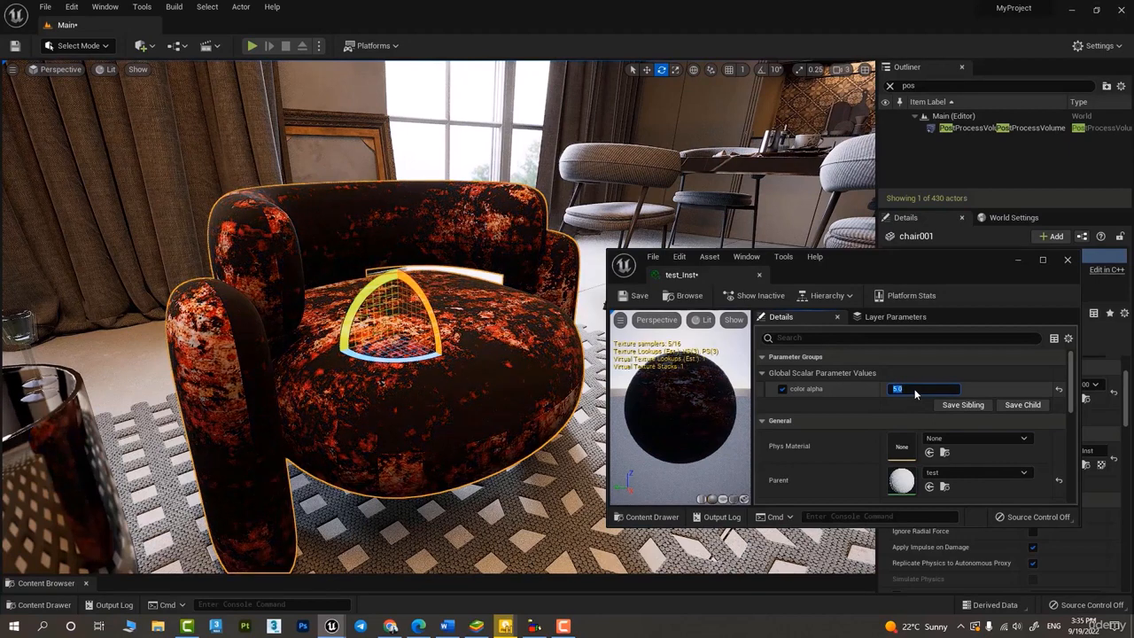
Try color alpha values of 0.1, 0.5, 0.9 and 1.1 in test_Inst to compare weaker and near-default mask strength
{"action": "type", "text": "0.1"}
{"action": "key", "text": "Return"}
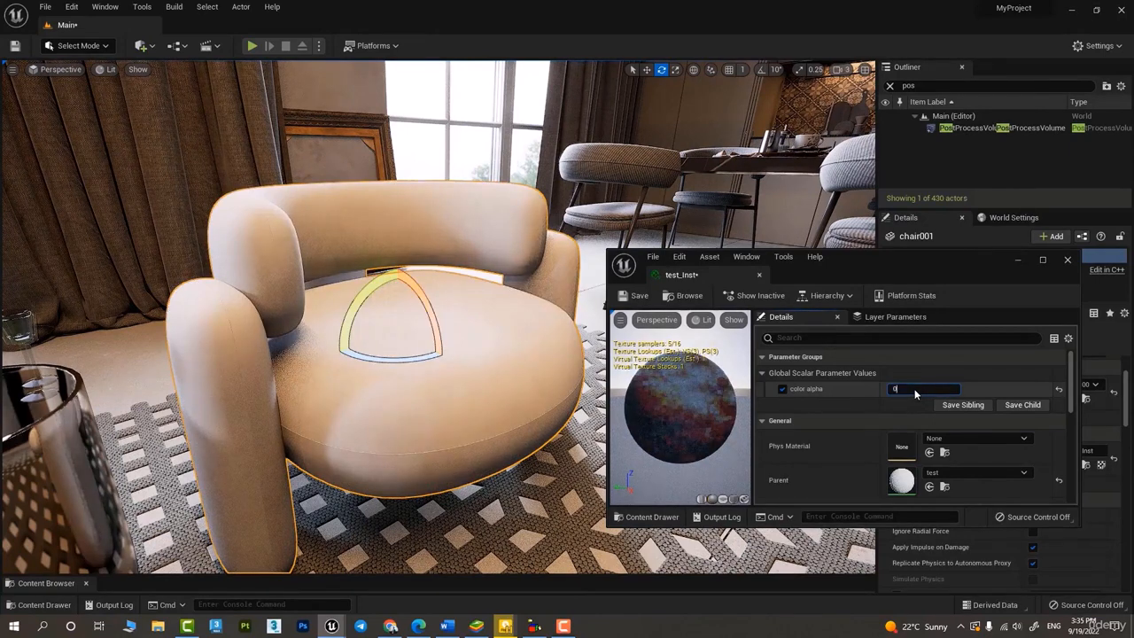
{"action": "type", "text": ".5"}
{"action": "key", "text": "Return"}
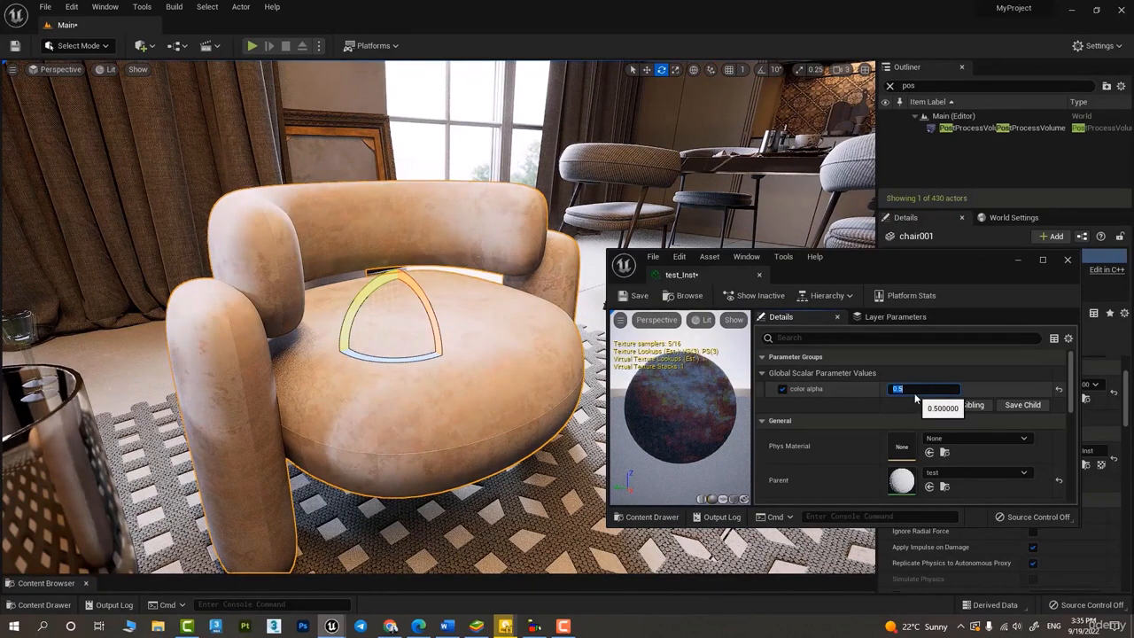
{"action": "type", "text": "0.9"}
{"action": "key", "text": "Return"}
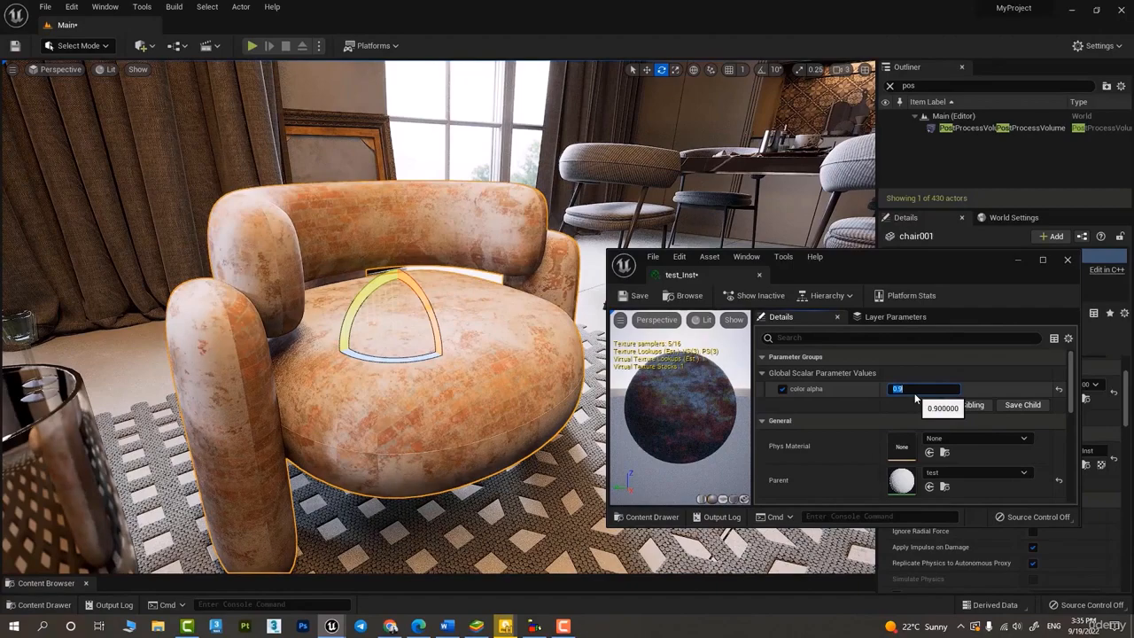
{"action": "type", "text": "1.1"}
{"action": "key", "text": "Return"}
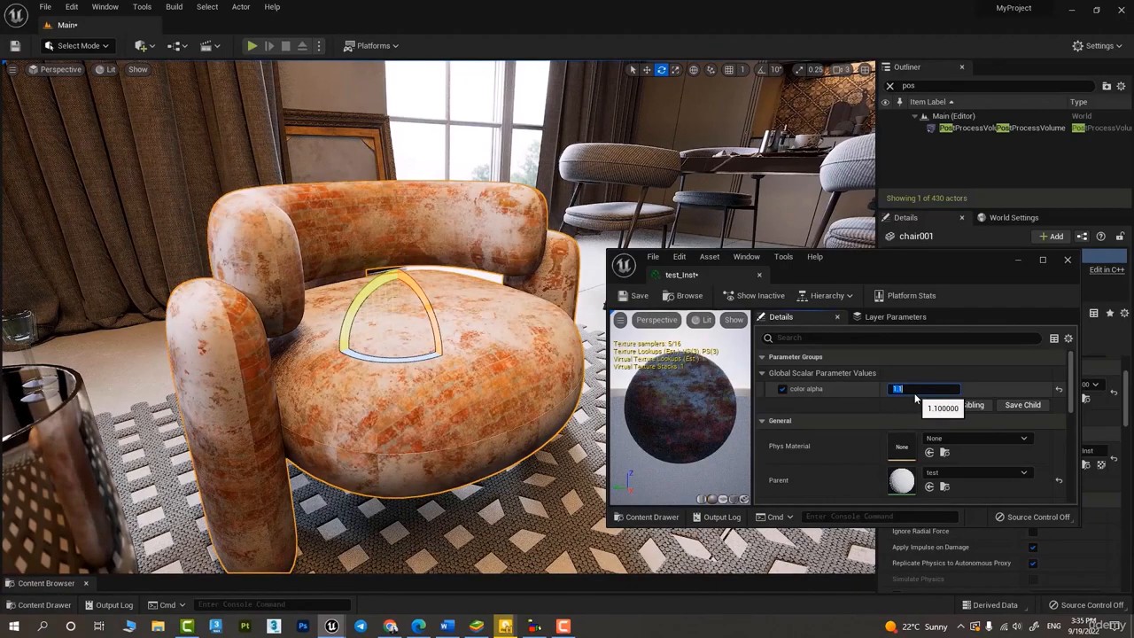
Set color alpha to 0.1 and gradually raise it while viewing the armchair up close
{"action": "left_click_drag", "start_coordinate": [513, 357], "coordinate": [496, 302], "text": "alt"}
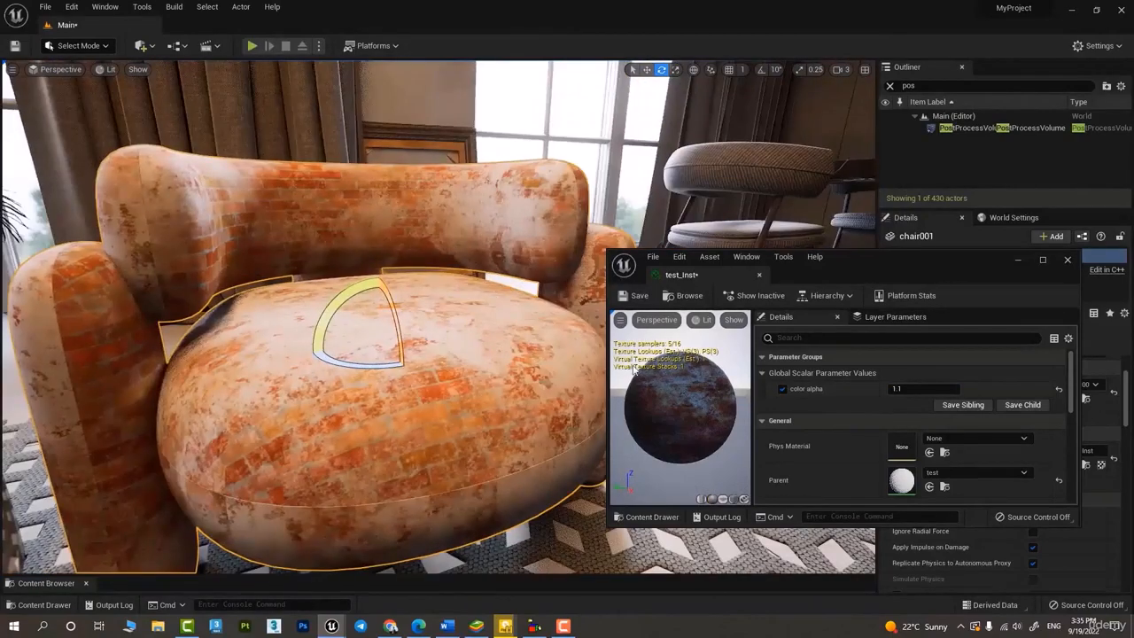
{"action": "left_click", "coordinate": [904, 390]}
{"action": "type", "text": "0.1"}
{"action": "key", "text": "Return"}
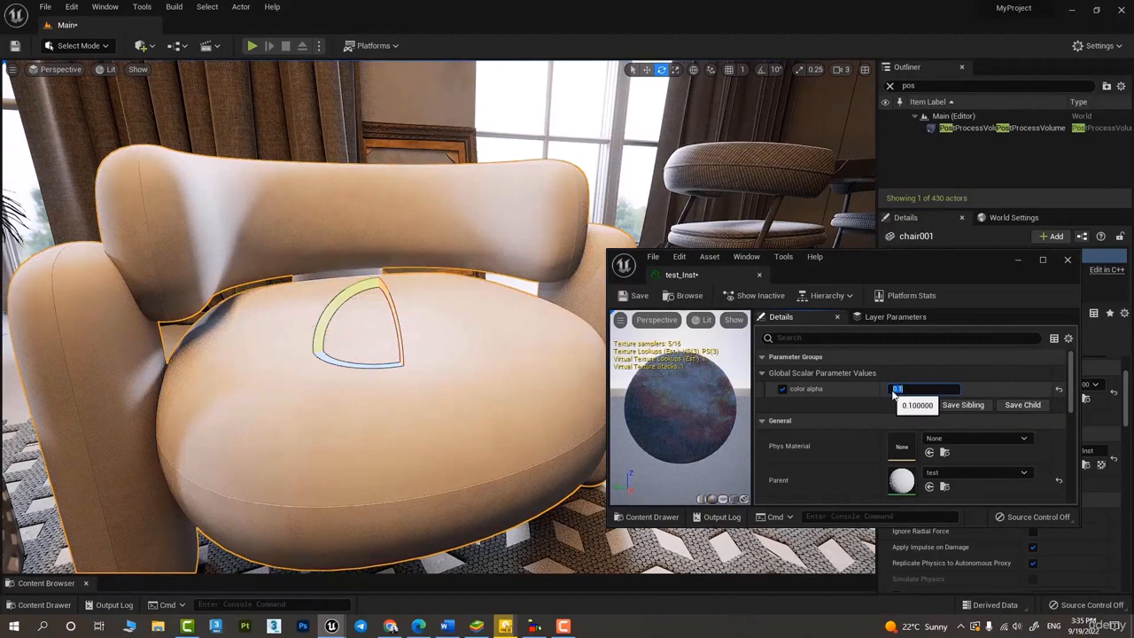
{"action": "left_click", "coordinate": [891, 391]}
{"action": "mouse_move", "coordinate": [889, 388]}
{"action": "left_mouse_down"}
{"action": "mouse_move", "coordinate": [854, 390]}
{"action": "mouse_move", "coordinate": [925, 382]}
{"action": "mouse_move", "coordinate": [828, 395]}
{"action": "mouse_move", "coordinate": [925, 387]}
{"action": "mouse_move", "coordinate": [904, 388]}
{"action": "left_mouse_up"}
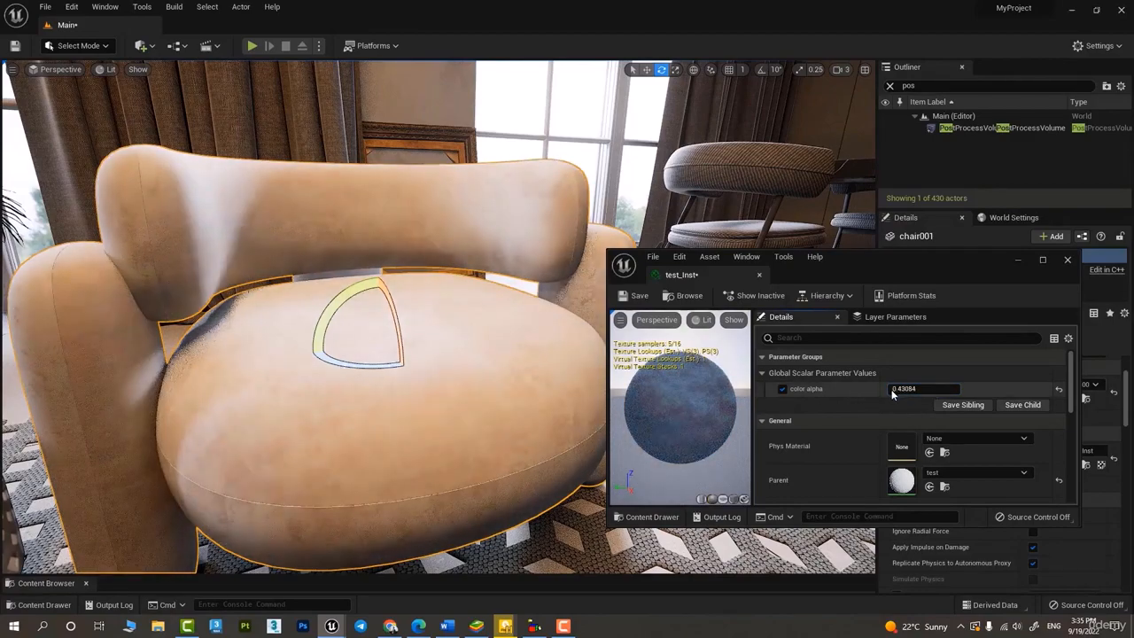
Set color alpha to 1.0, check the armchair from farther away and close test_Inst
{"action": "left_click", "coordinate": [908, 390]}
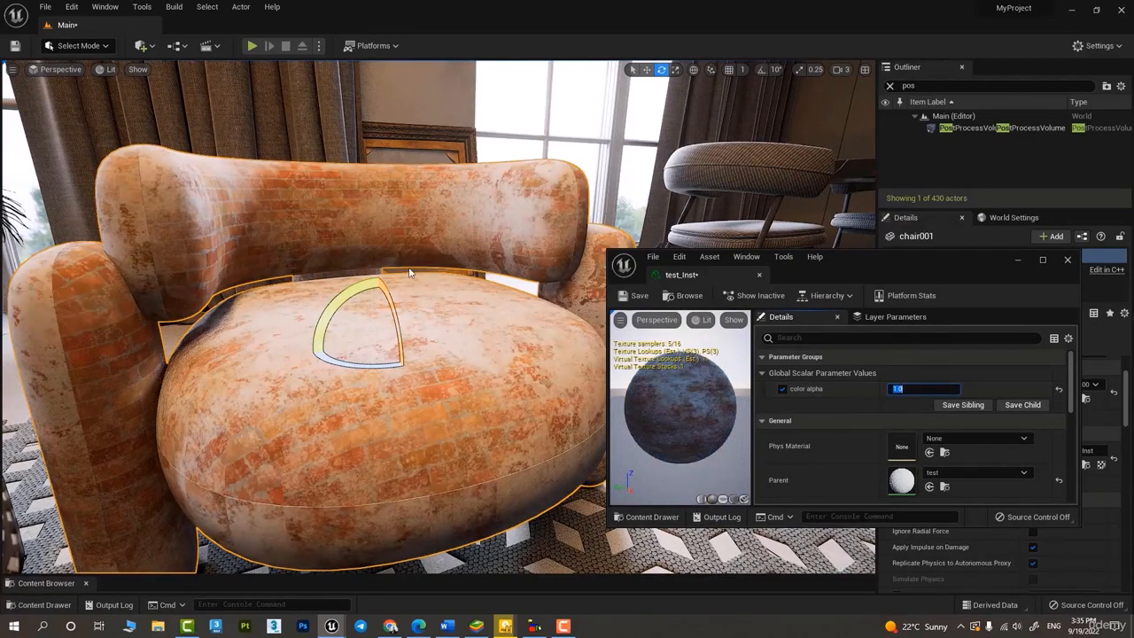
{"action": "left_click_drag", "start_coordinate": [409, 273], "coordinate": [358, 266], "text": "alt"}
{"action": "scroll", "coordinate": [359, 266], "scroll_direction": "down", "scroll_amount": 5}
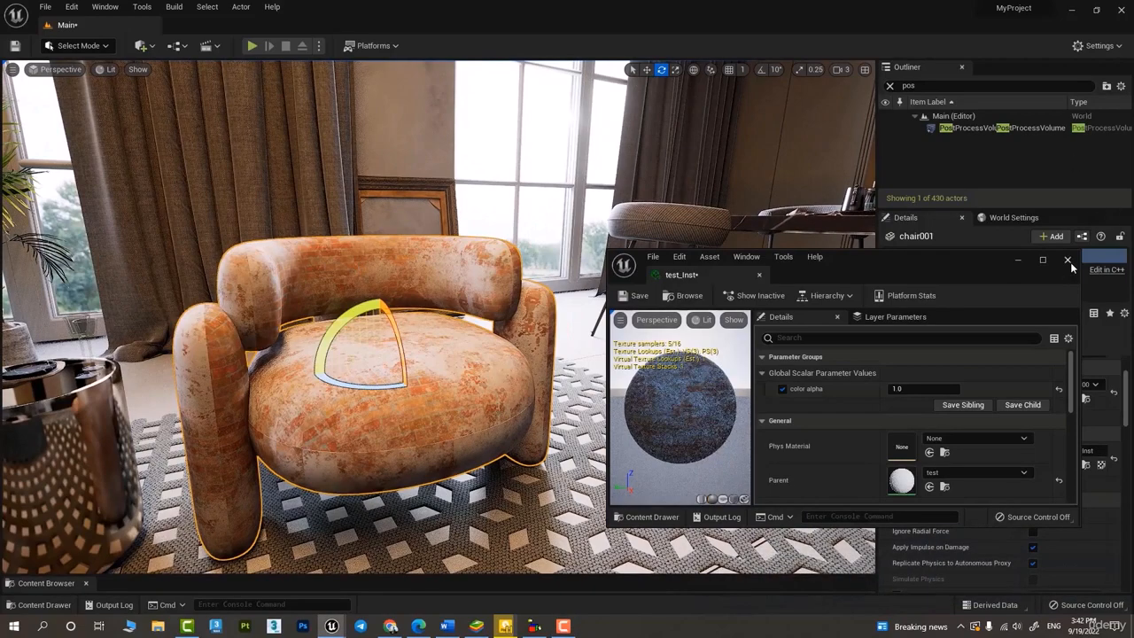
{"action": "left_click", "coordinate": [1069, 261]}
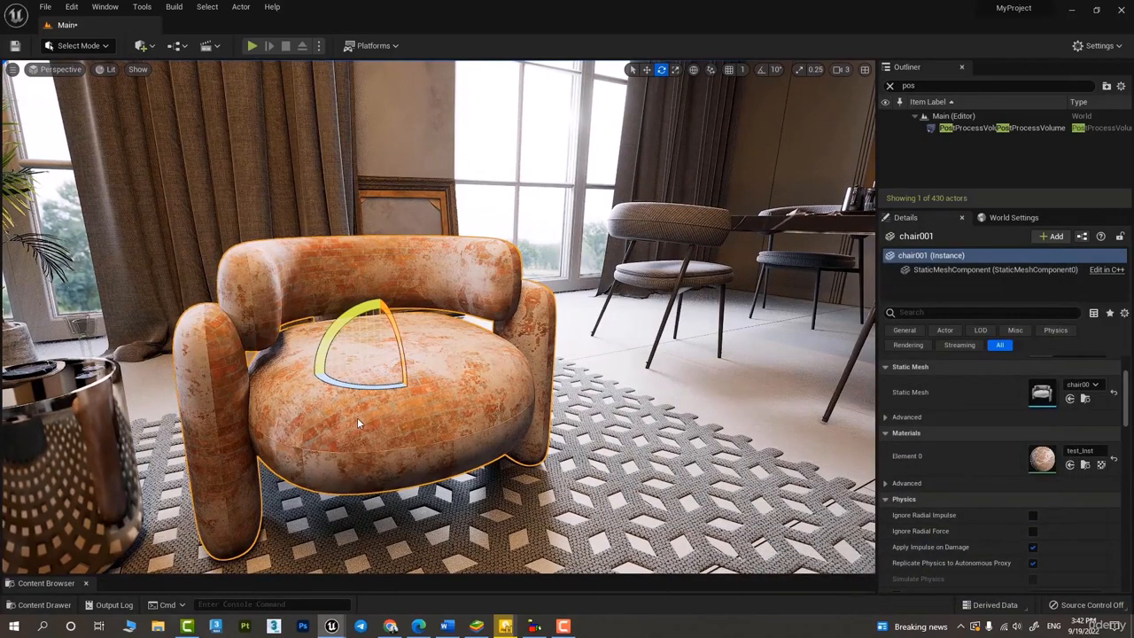
Open the test material and move the mask texture sample and color alpha node to make room before the Multiply node
{"action": "scroll", "coordinate": [357, 418], "scroll_direction": "up", "scroll_amount": 8}
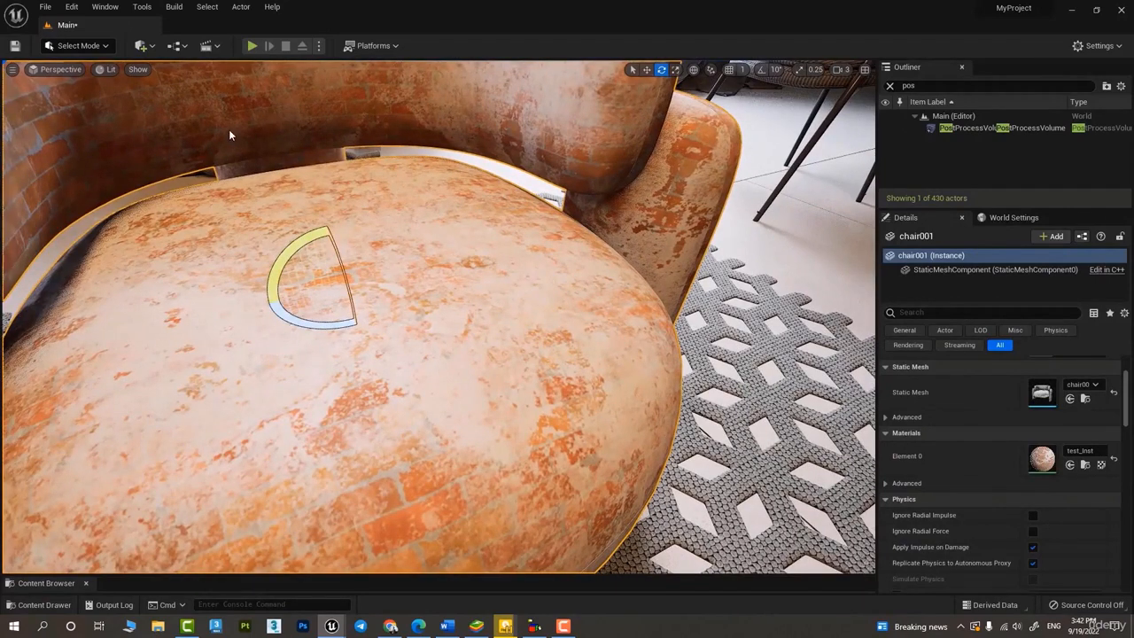
{"action": "key", "text": "ctrl+space"}
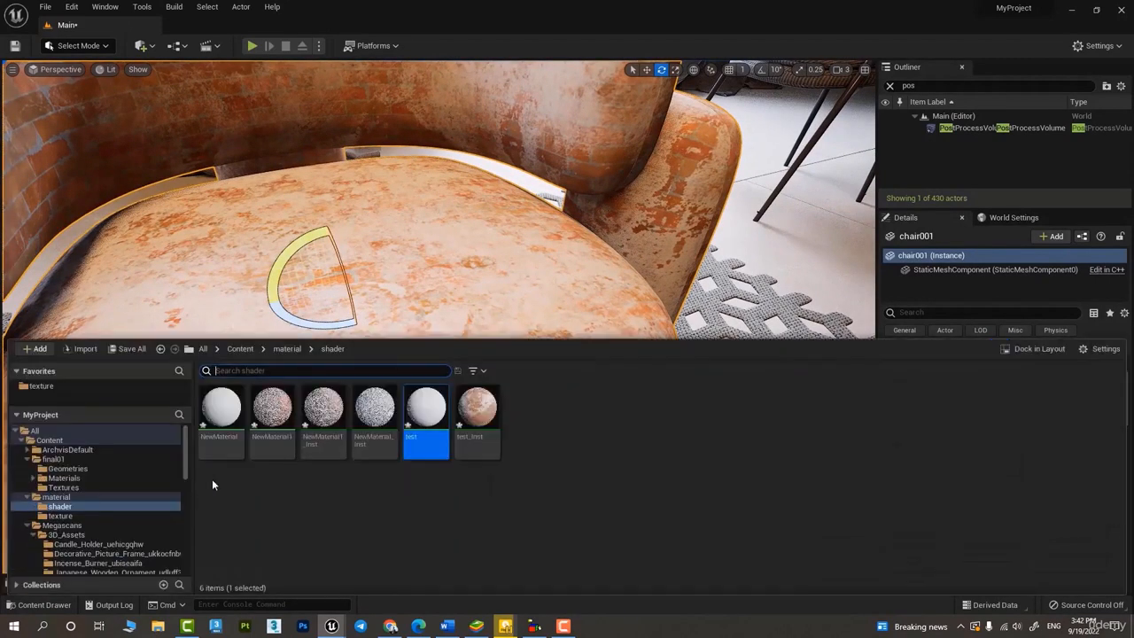
{"action": "double_click", "coordinate": [428, 419]}
{"action": "right_click_drag", "start_coordinate": [342, 398], "coordinate": [738, 377]}
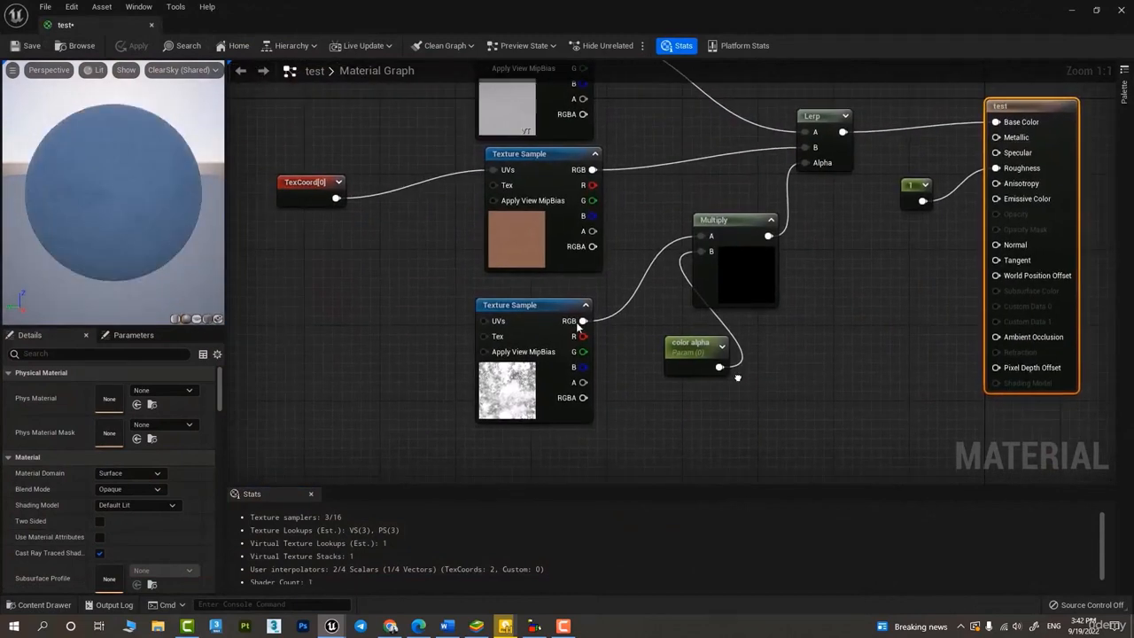
{"action": "left_click_drag", "start_coordinate": [556, 310], "coordinate": [417, 317]}
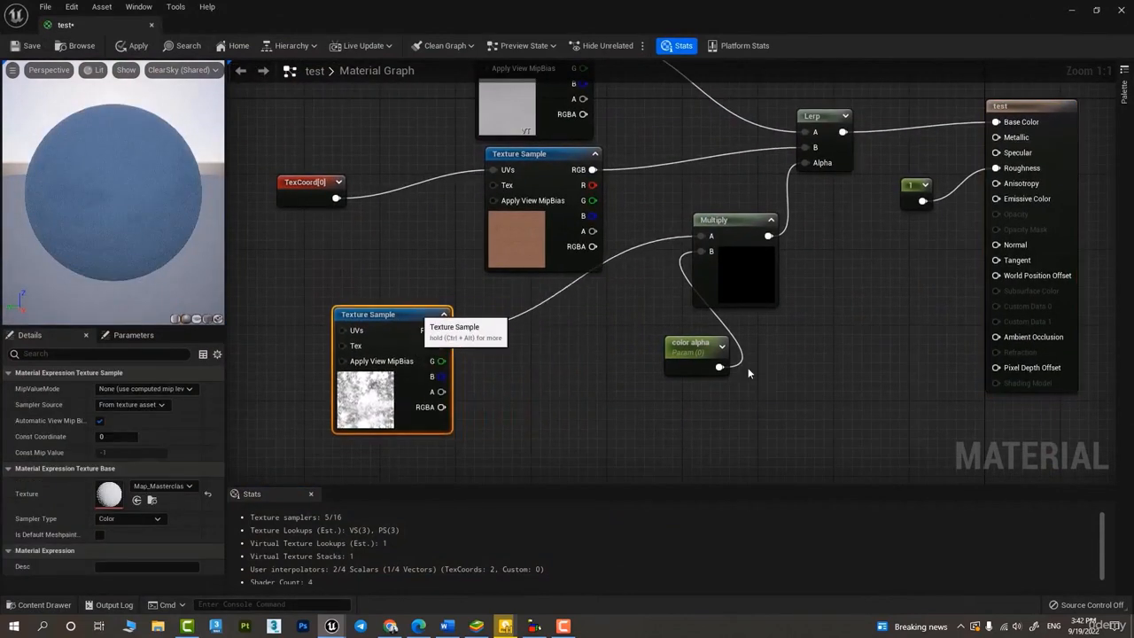
{"action": "left_click_drag", "start_coordinate": [699, 359], "coordinate": [653, 387]}
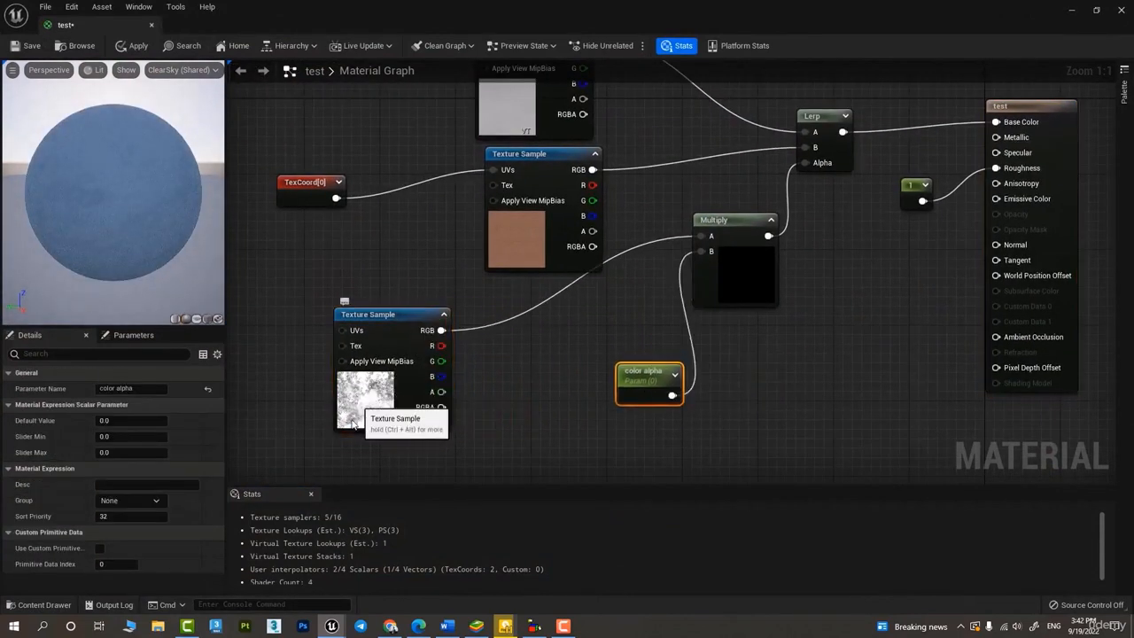
{"action": "left_click_drag", "start_coordinate": [366, 317], "coordinate": [335, 320]}
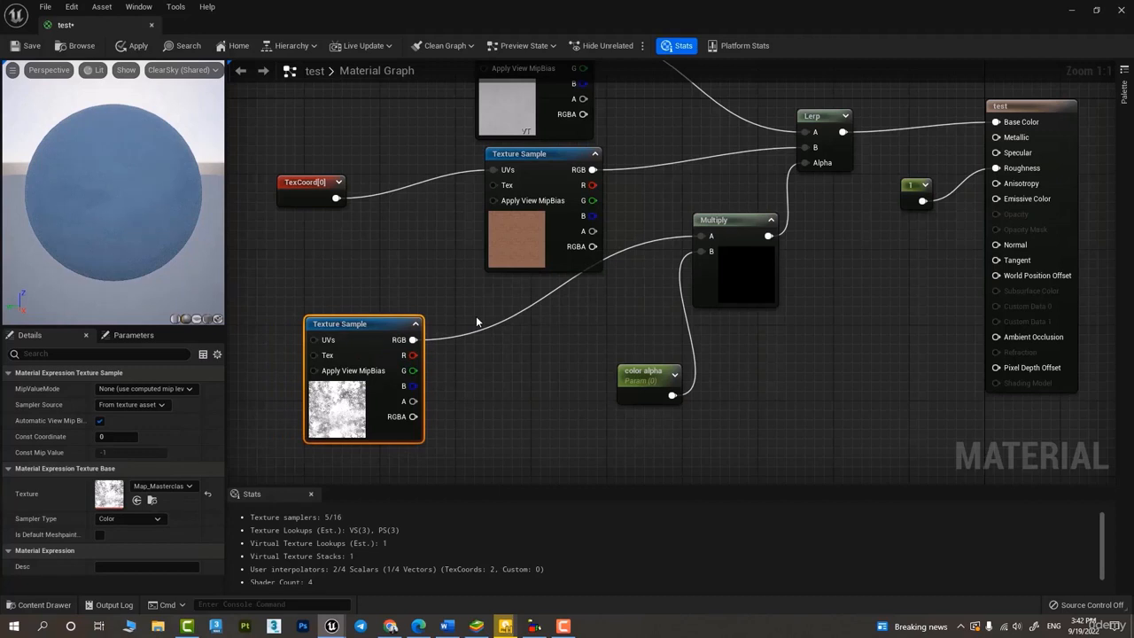
Add a OneMinus node and wire it between the mask texture's RGB output and the Multiply node's A input
{"action": "right_click", "coordinate": [549, 334]}
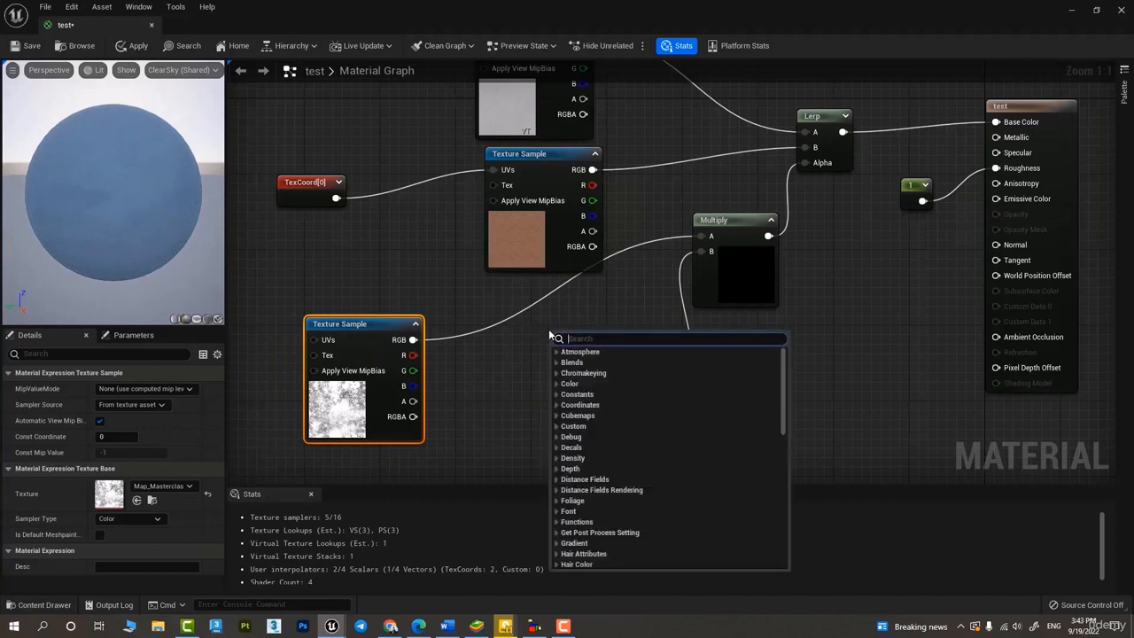
{"action": "type", "text": "one"}
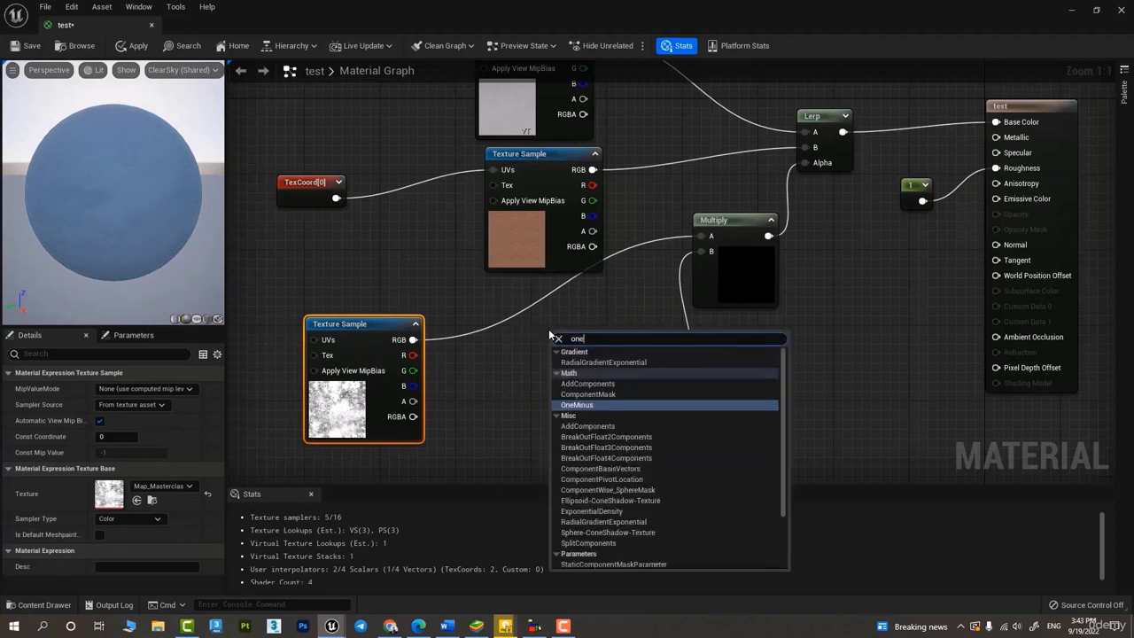
{"action": "left_click", "coordinate": [576, 404]}
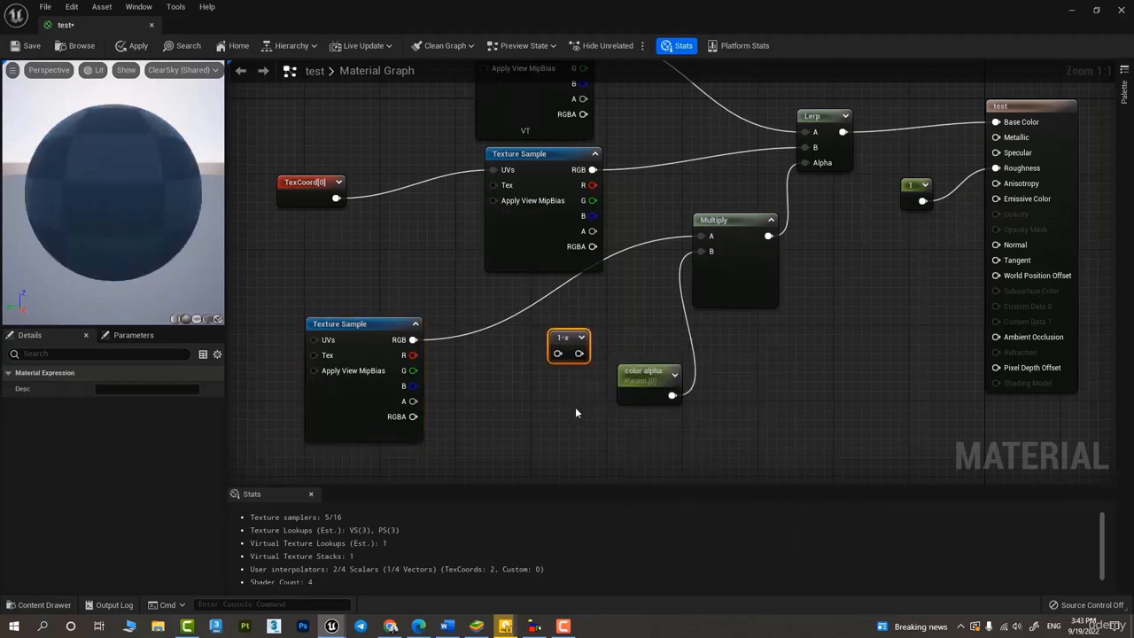
{"action": "left_click_drag", "start_coordinate": [412, 340], "coordinate": [697, 243]}
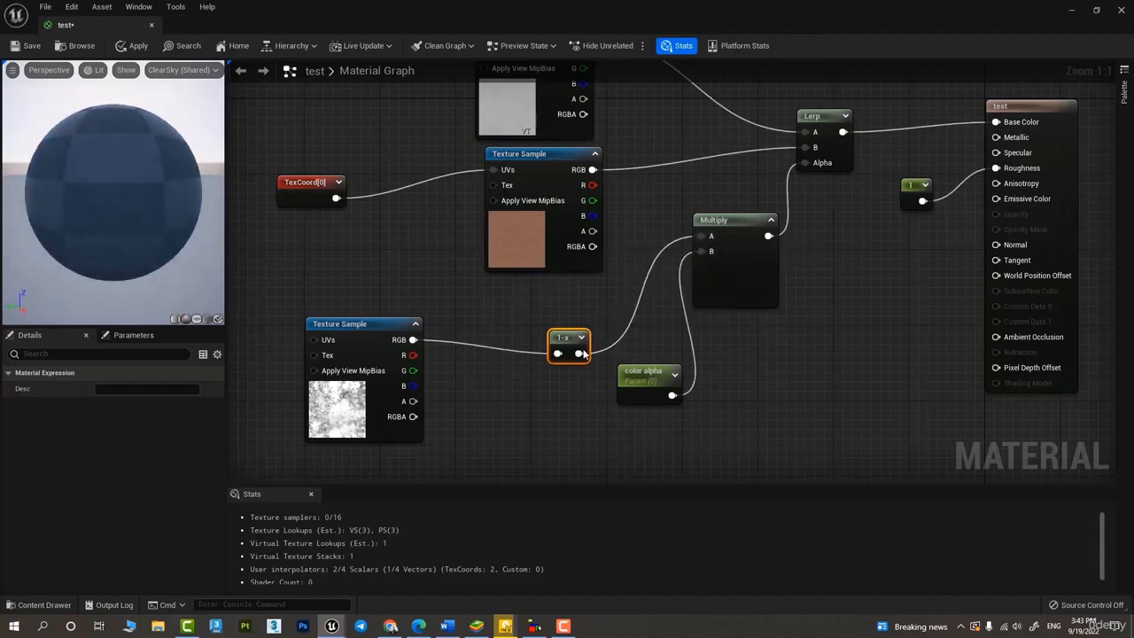
{"action": "left_click_drag", "start_coordinate": [567, 337], "coordinate": [541, 324]}
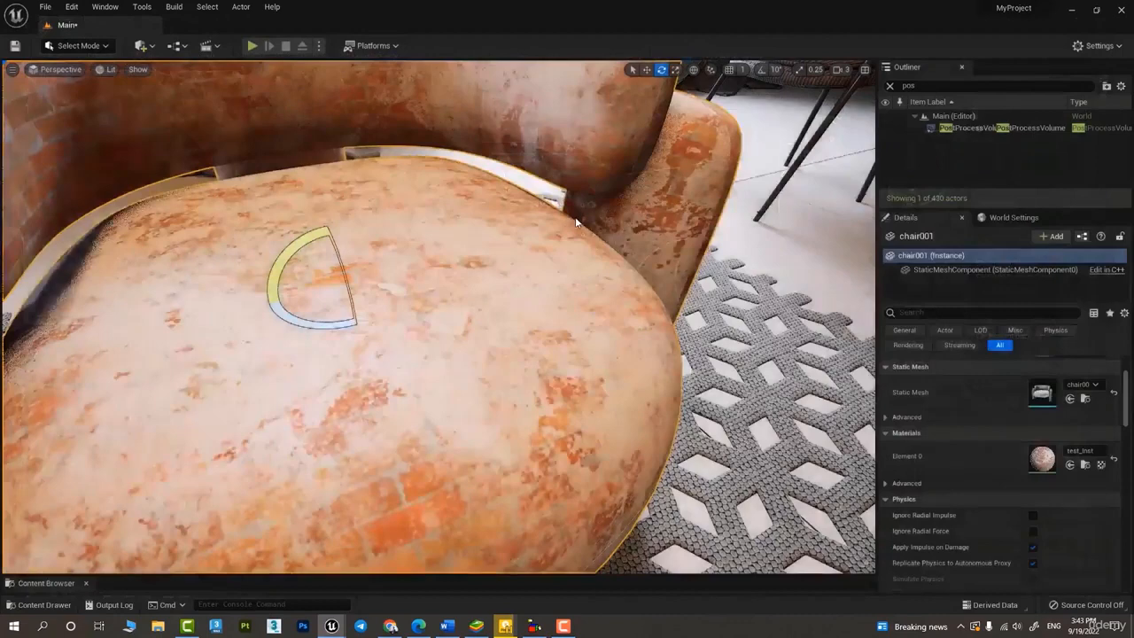
Shrink the test material window beside the armchair, apply the material changes and inspect the inverted mask on the chair
{"action": "left_click_drag", "start_coordinate": [575, 222], "coordinate": [604, 174]}
{"action": "left_click", "coordinate": [581, 196]}
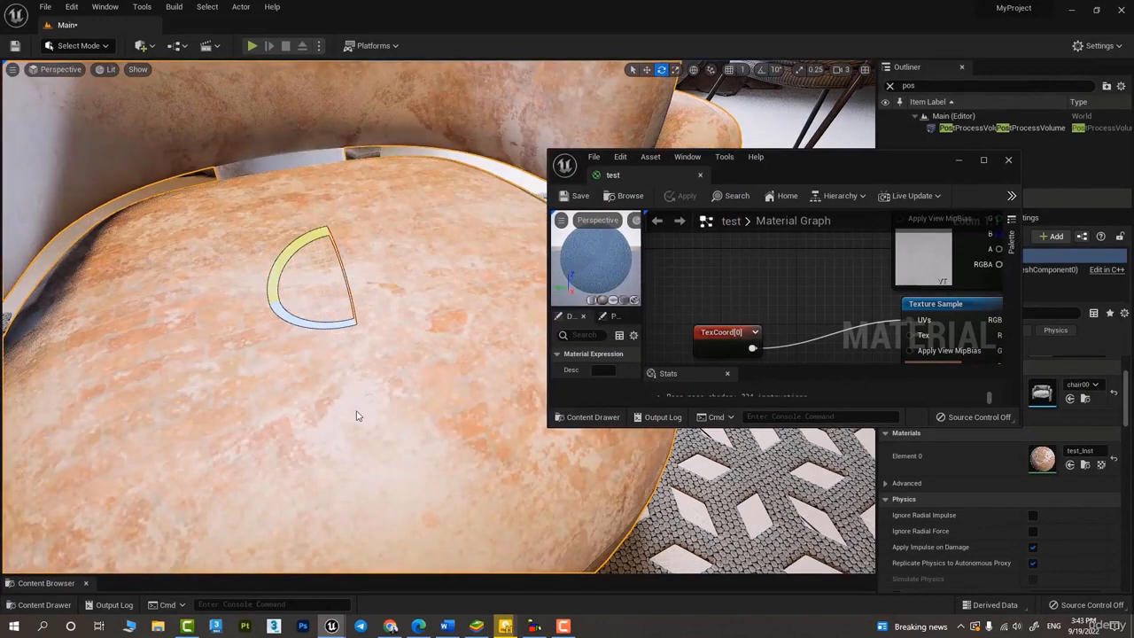
{"action": "right_click_drag", "start_coordinate": [411, 335], "coordinate": [296, 298]}
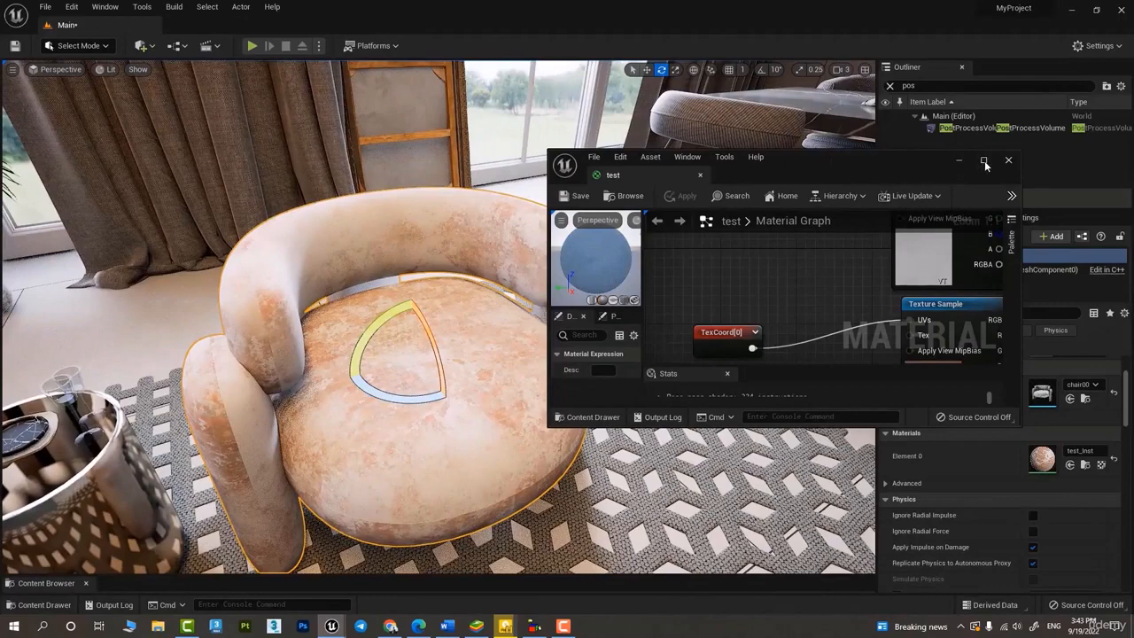
Enlarge the test material window, review the node chain from the mask through Multiply to the Lerp, and close the material
{"action": "left_click", "coordinate": [983, 162]}
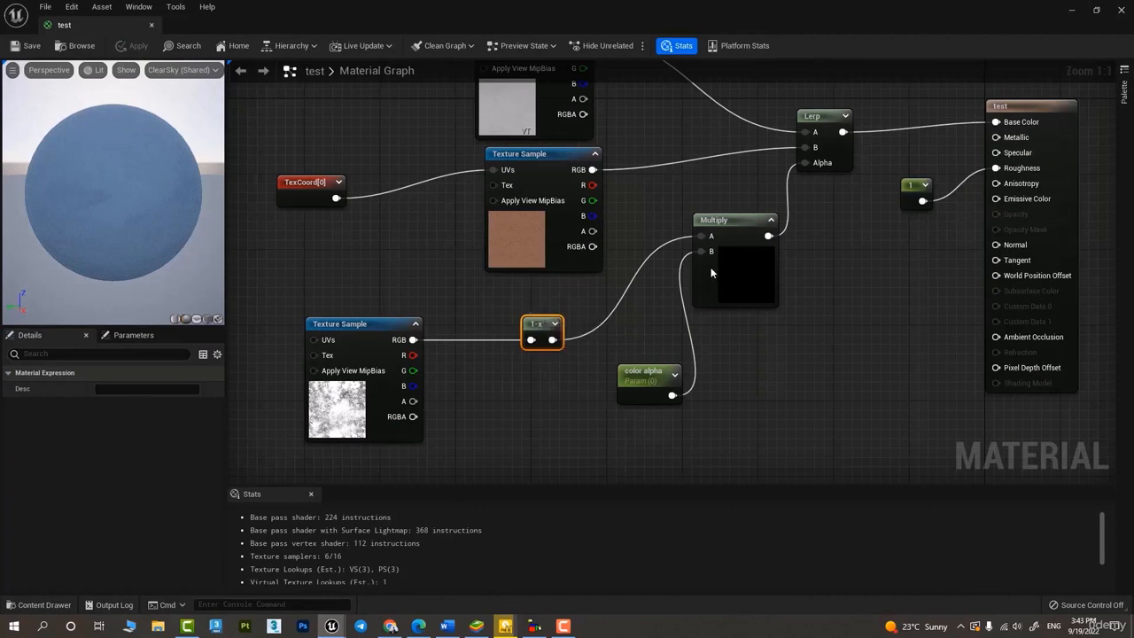
{"action": "left_click", "coordinate": [726, 226]}
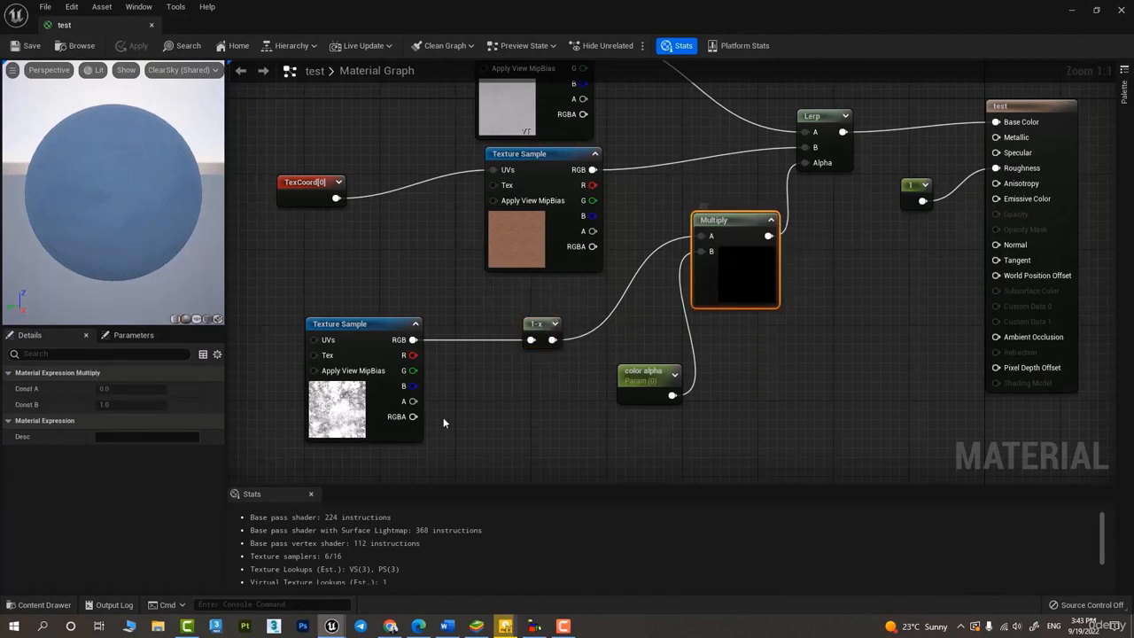
{"action": "right_click_drag", "start_coordinate": [811, 234], "coordinate": [630, 370]}
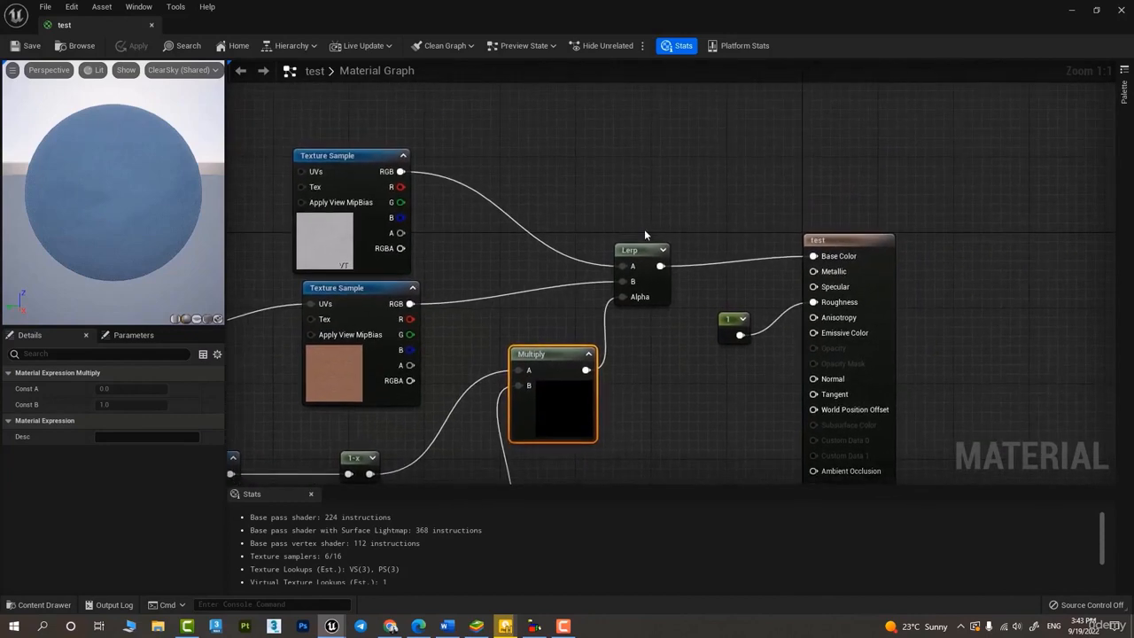
{"action": "scroll", "coordinate": [636, 242], "scroll_direction": "down", "scroll_amount": 4}
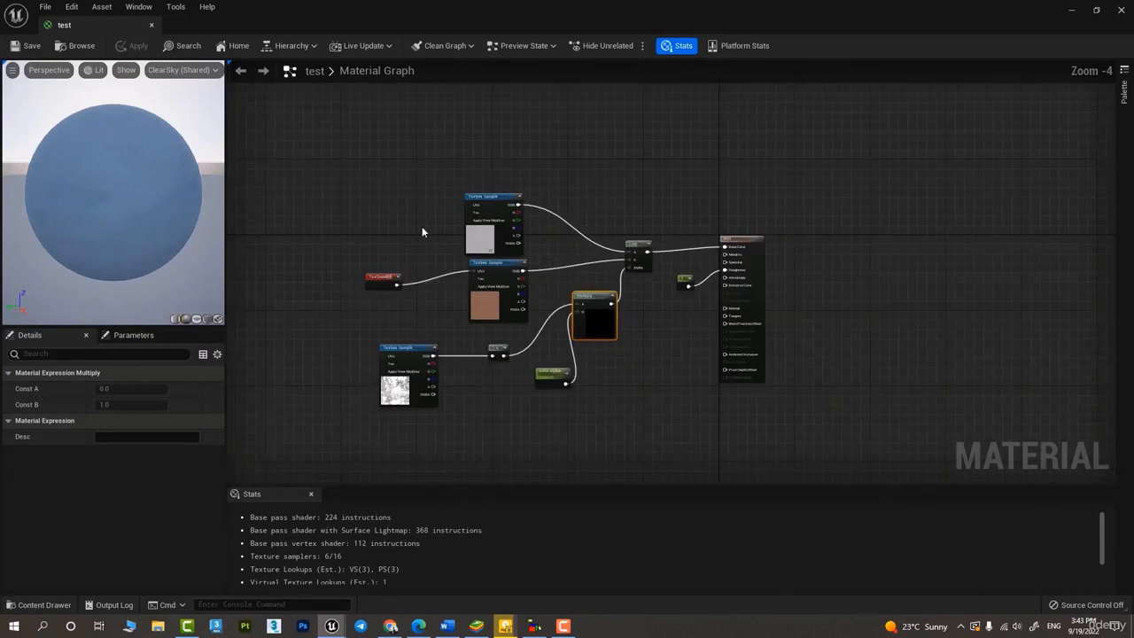
{"action": "left_click", "coordinate": [152, 24]}
Examine the concrete wall and columns elsewhere in the room and return the view to the armchair
{"action": "right_click_drag", "start_coordinate": [530, 306], "coordinate": [1133, 169]}
{"action": "key", "text": "w"}
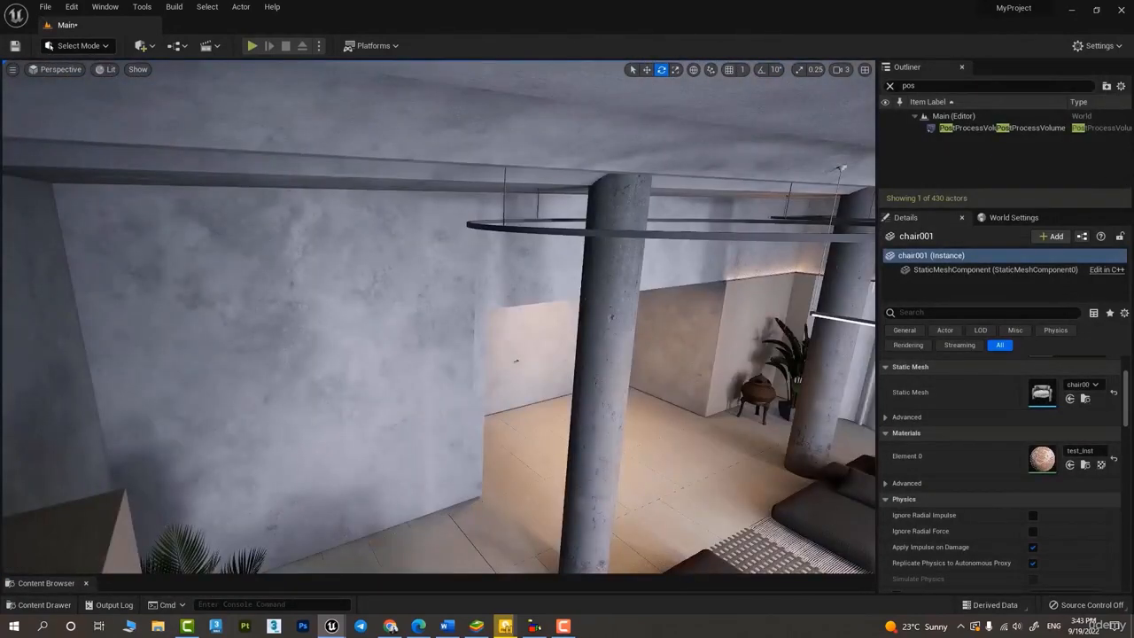
{"action": "right_click_drag", "start_coordinate": [439, 316], "coordinate": [1024, 184]}
{"action": "key", "text": "w"}
{"action": "key", "text": "w"}
{"action": "key", "text": "w"}
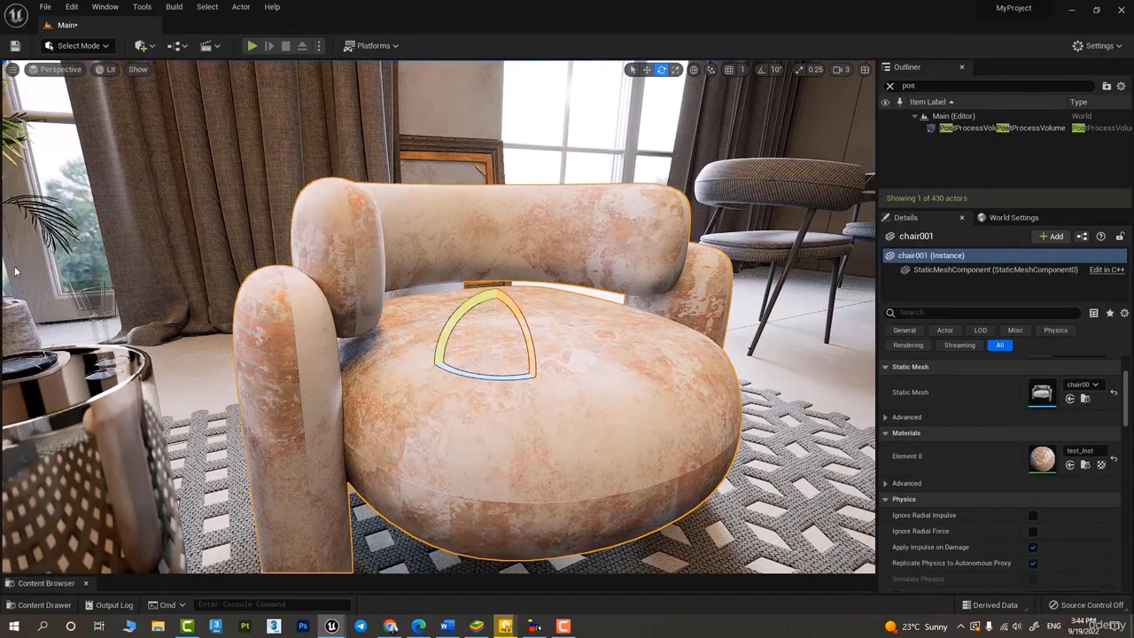
Locate the neighbouring armchair's furniture fabric material instance and assign it to the plaster and brick armchair
{"action": "key", "text": "s"}
{"action": "right_click_drag", "start_coordinate": [481, 177], "coordinate": [530, 244]}
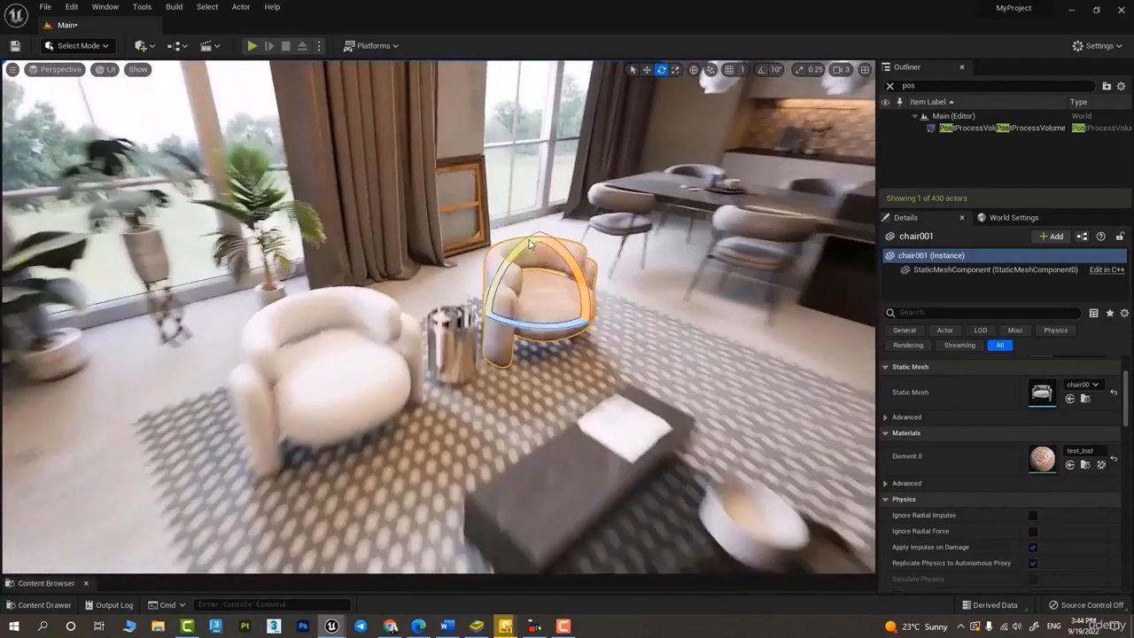
{"action": "left_click", "coordinate": [316, 363]}
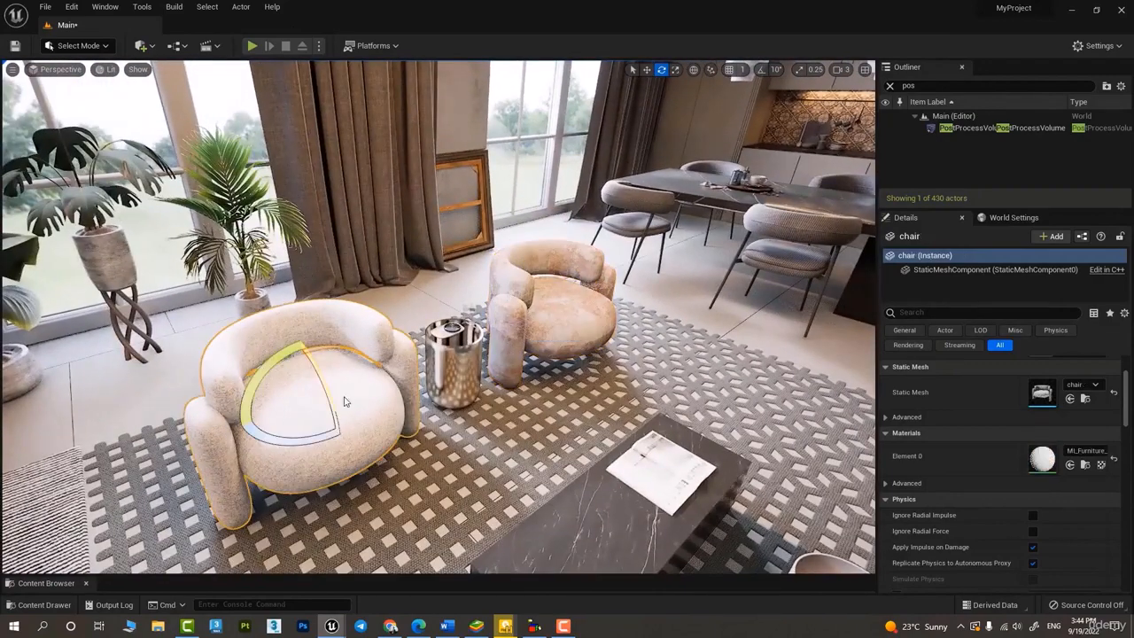
{"action": "left_click", "coordinate": [1084, 466]}
{"action": "left_click_drag", "start_coordinate": [221, 405], "coordinate": [545, 295]}
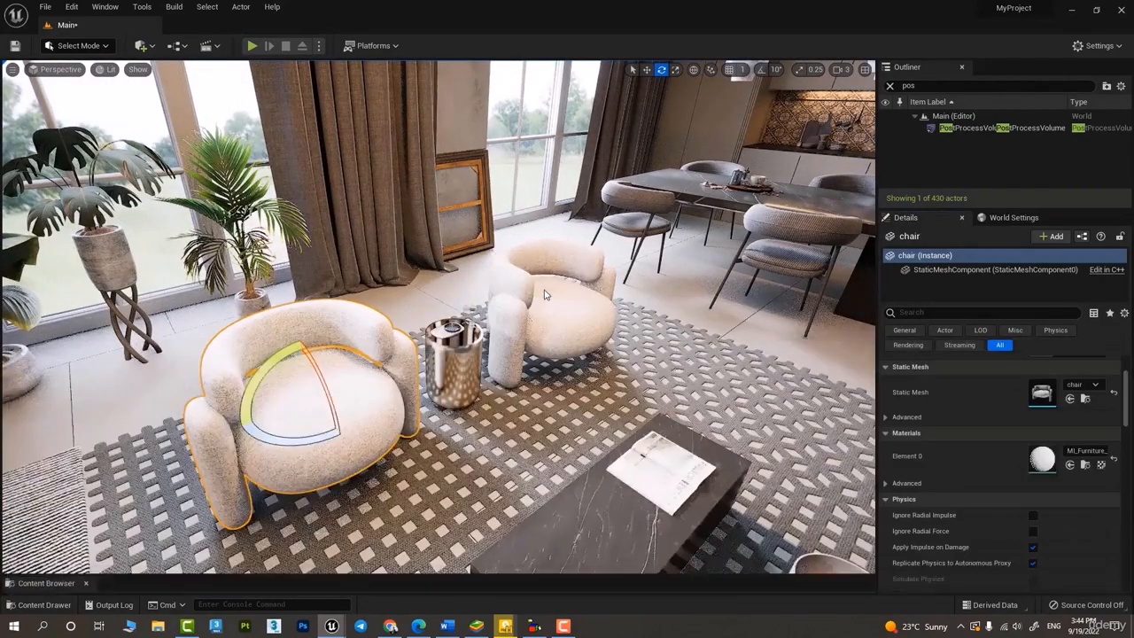
Look around the room and examine the fabric shading on the armchair's backrest up close
{"action": "key", "text": "w"}
{"action": "right_click_drag", "start_coordinate": [563, 301], "coordinate": [515, 206]}
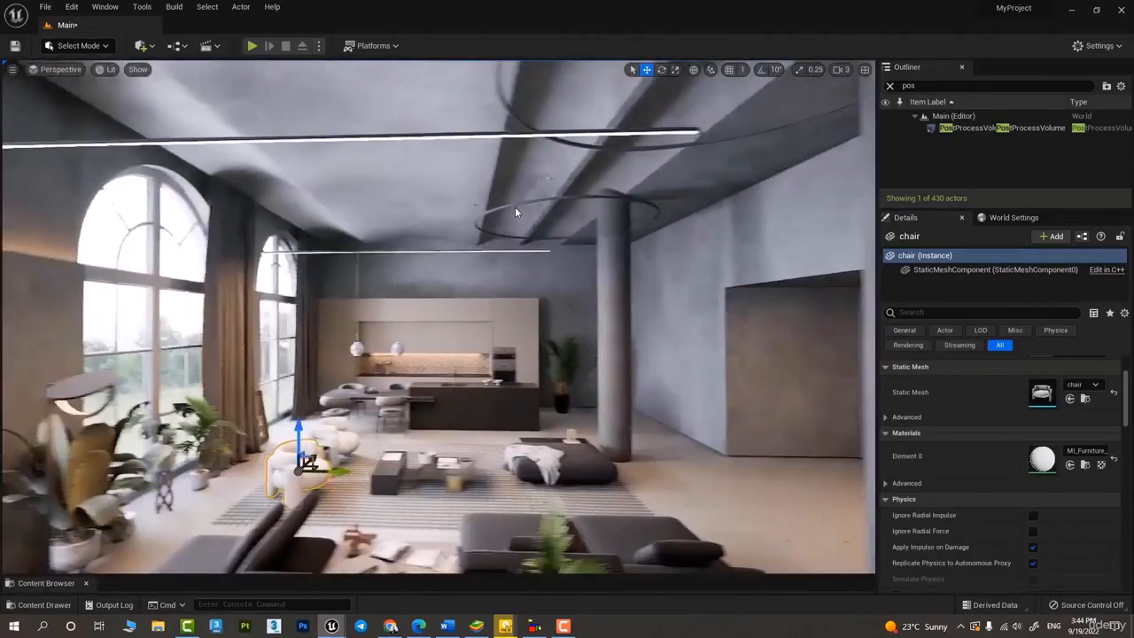
{"action": "scroll", "coordinate": [515, 206], "scroll_direction": "up", "scroll_amount": 5}
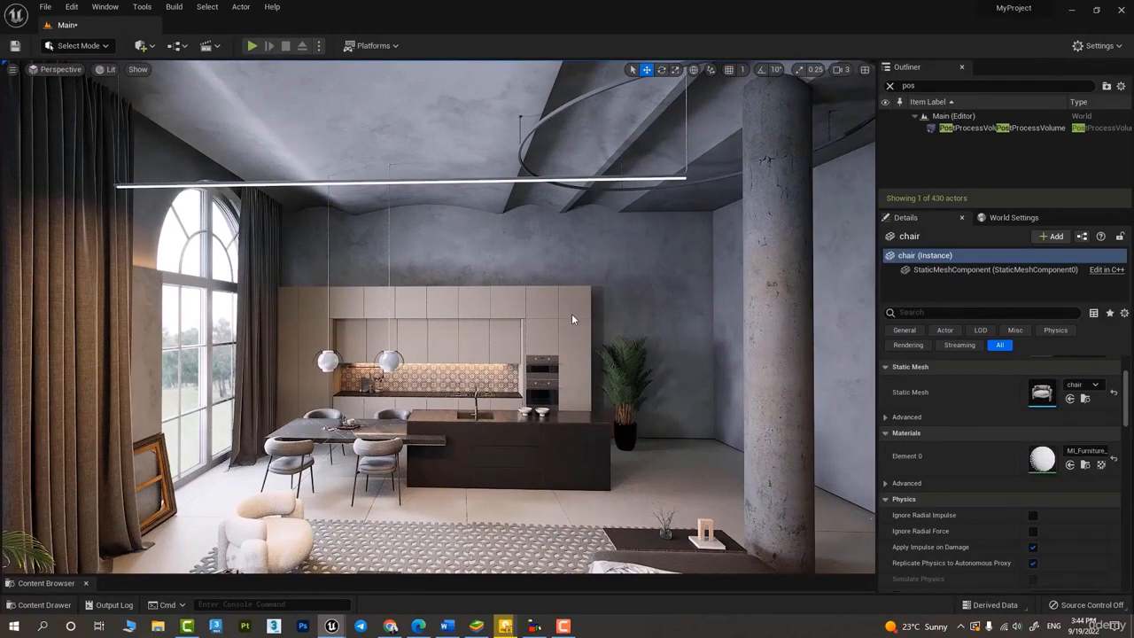
{"action": "right_click_drag", "start_coordinate": [568, 412], "coordinate": [83, 455]}
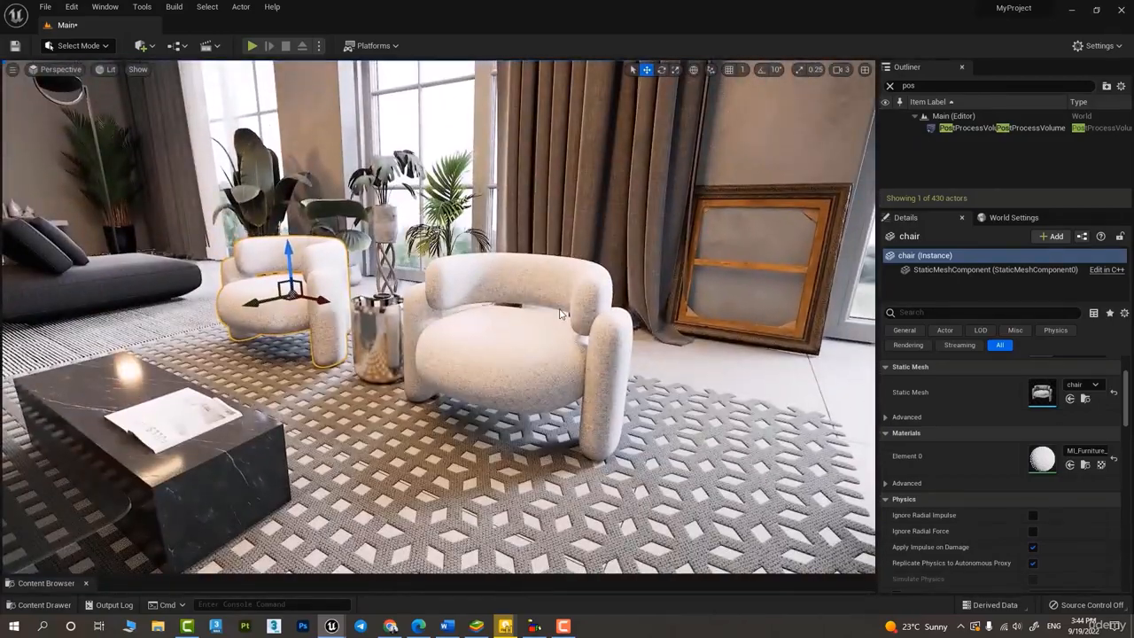
{"action": "left_click", "coordinate": [559, 309]}
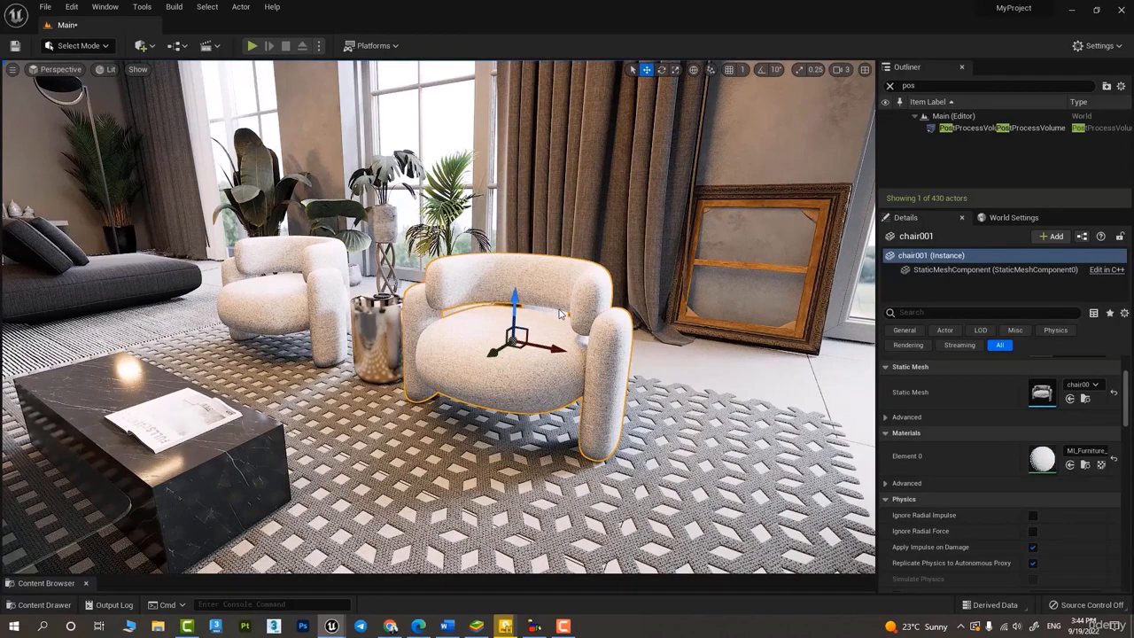
{"action": "scroll", "coordinate": [617, 308], "scroll_direction": "up", "scroll_amount": 10}
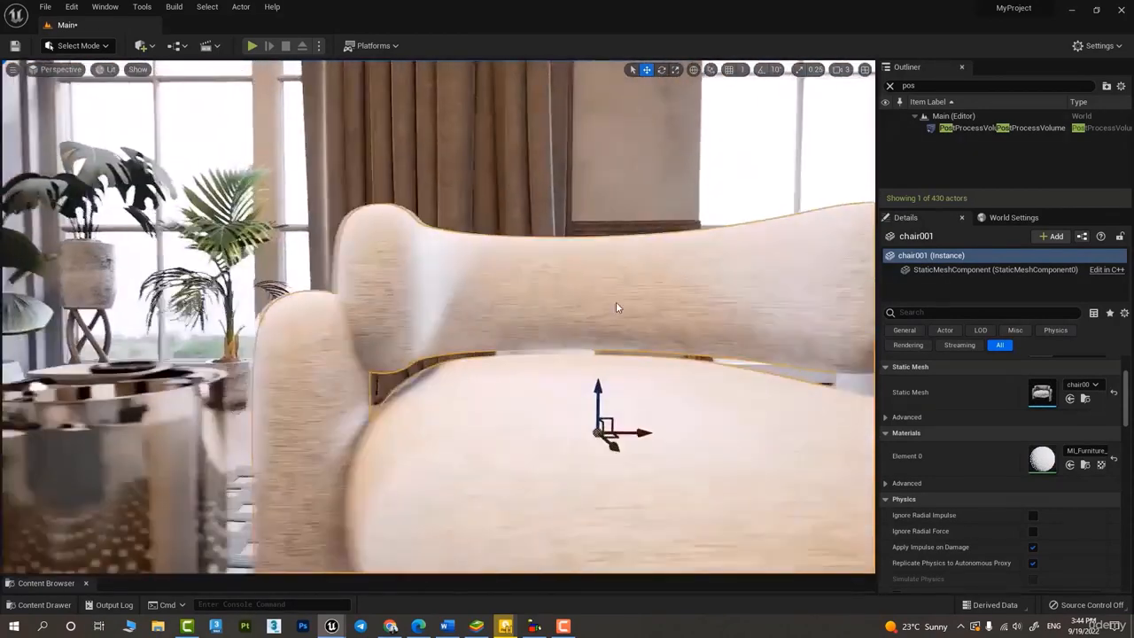
{"action": "scroll", "coordinate": [616, 307], "scroll_direction": "down", "scroll_amount": 4}
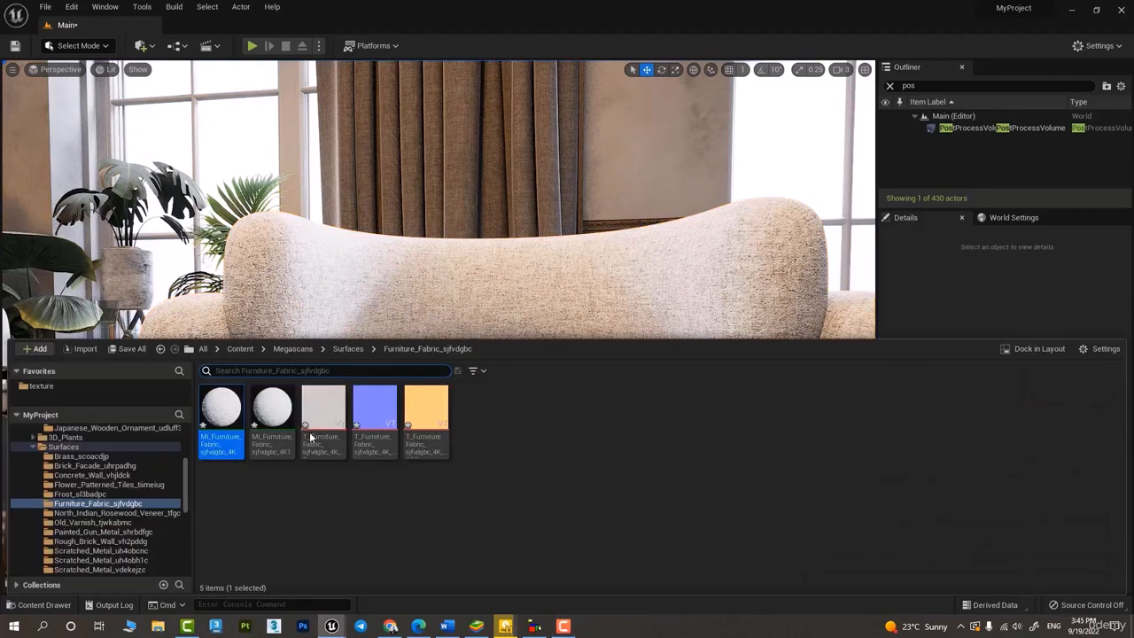
Open the test material from the shader folder inside the project's material folder
{"action": "scroll", "coordinate": [89, 441], "scroll_direction": "up", "scroll_amount": 5}
{"action": "left_click", "coordinate": [78, 442]}
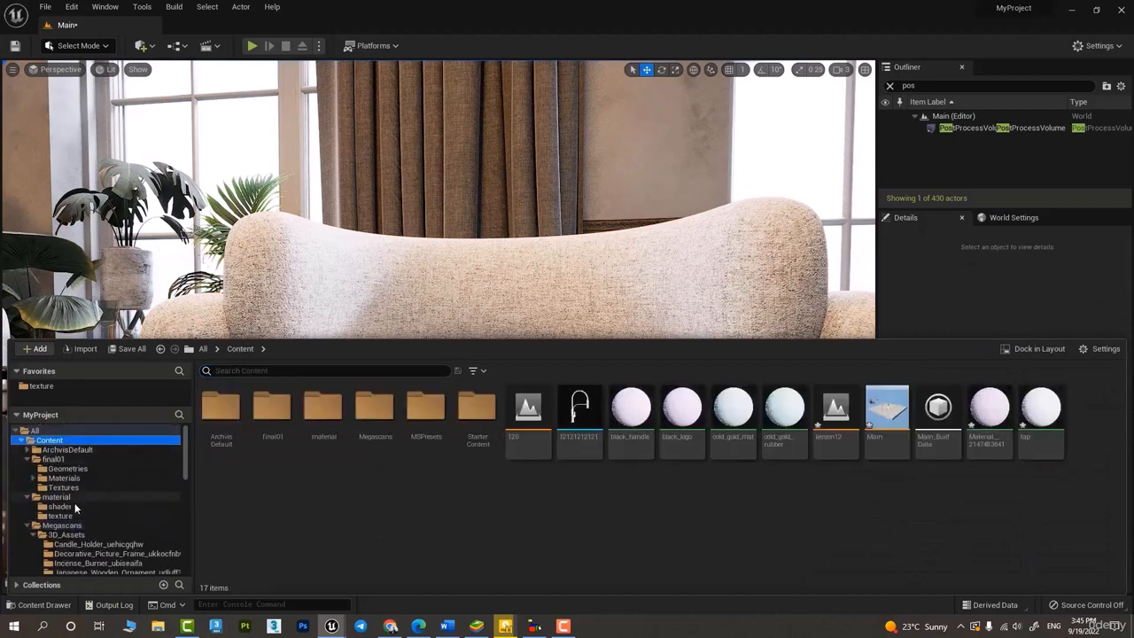
{"action": "left_click", "coordinate": [75, 497]}
{"action": "left_click", "coordinate": [88, 507]}
{"action": "double_click", "coordinate": [444, 423]}
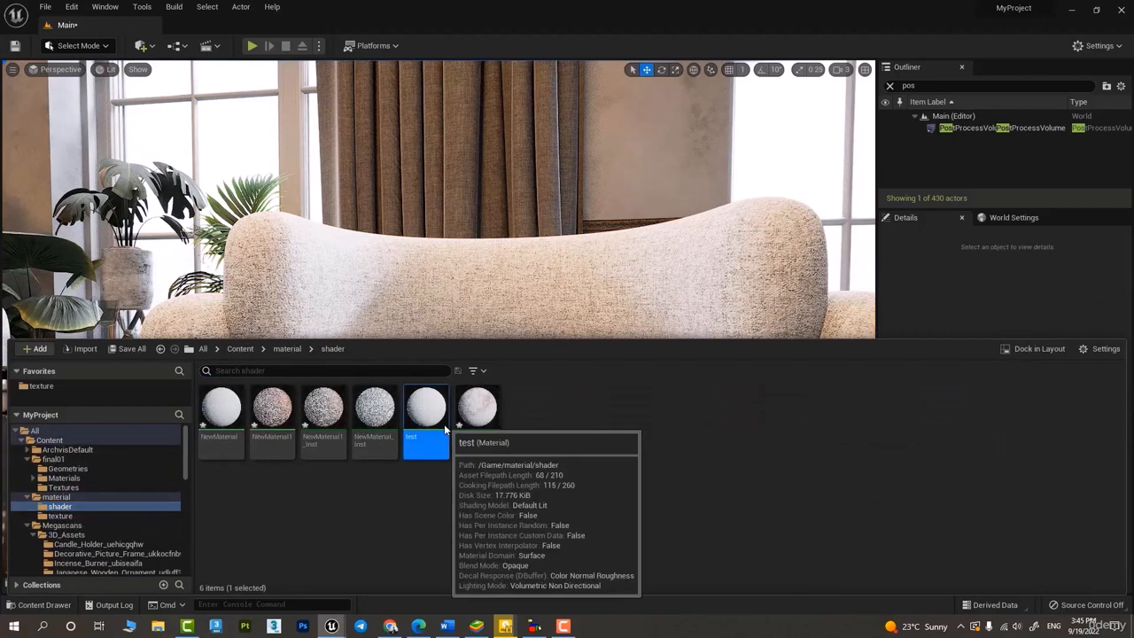
Delete the texture, Lerp, mask and roughness nodes from the test material, keeping only the main material node
{"action": "right_click_drag", "start_coordinate": [470, 308], "coordinate": [563, 336]}
{"action": "scroll", "coordinate": [563, 336], "scroll_direction": "down", "scroll_amount": 3}
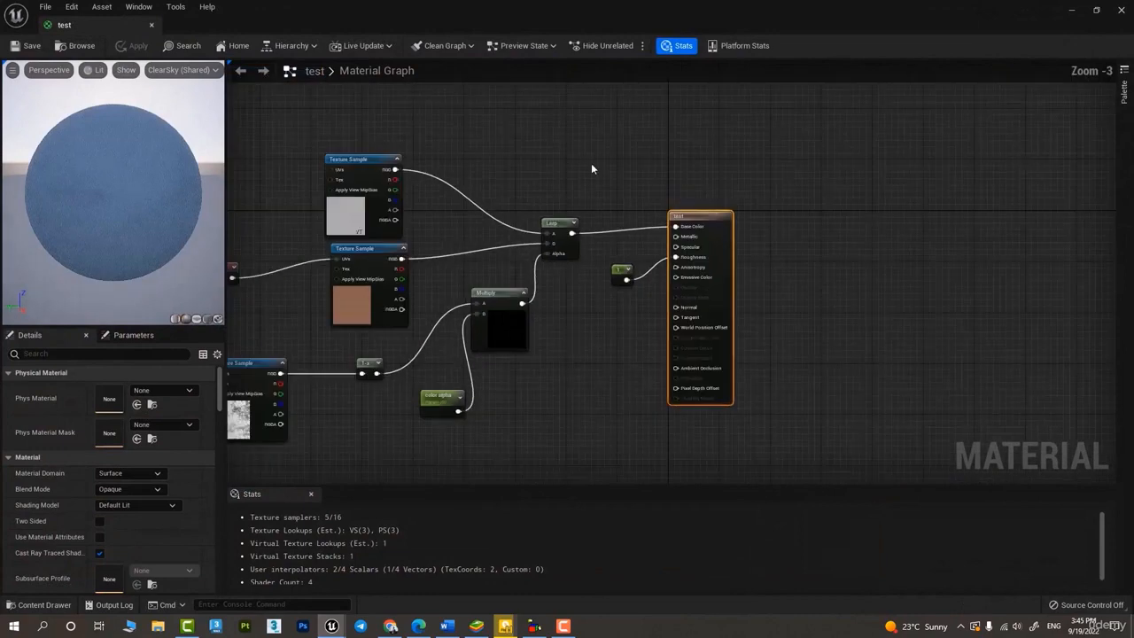
{"action": "left_click_drag", "start_coordinate": [592, 164], "coordinate": [147, 489]}
{"action": "key", "text": "Delete"}
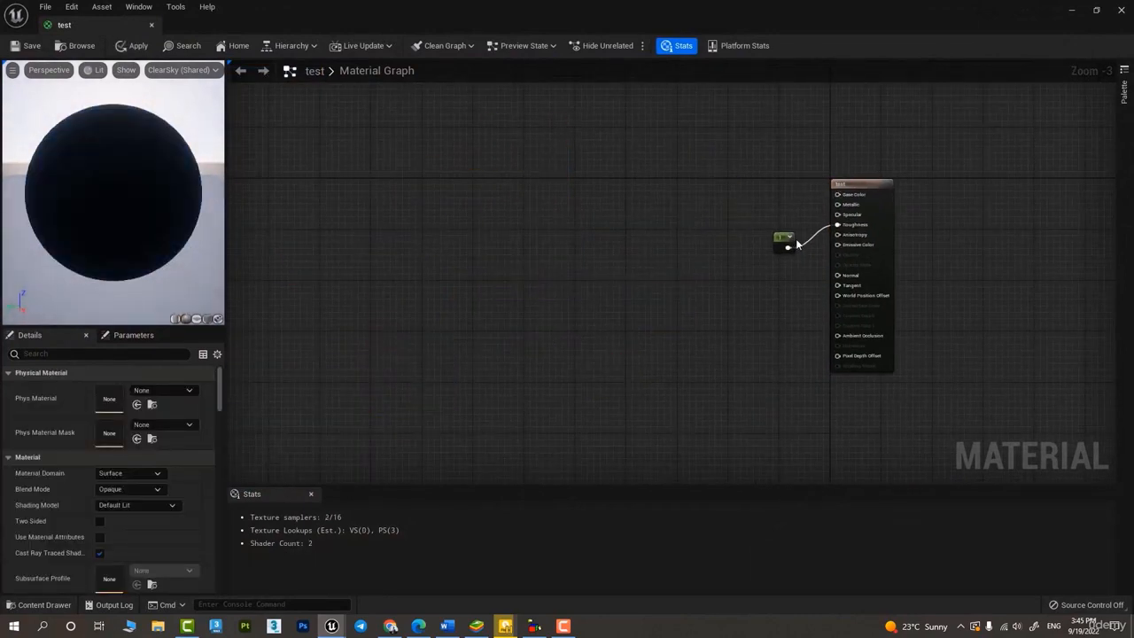
{"action": "left_click", "coordinate": [783, 239]}
{"action": "key", "text": "Delete"}
{"action": "scroll", "coordinate": [831, 196], "scroll_direction": "up", "scroll_amount": 3}
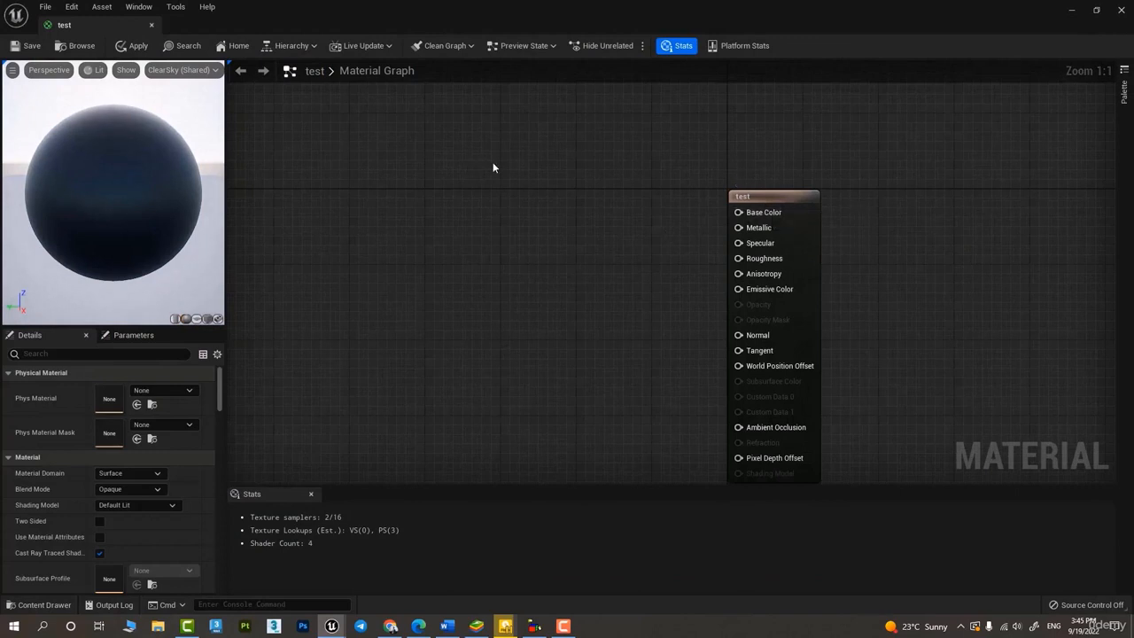
Add a Lerp node to the test material and connect its output to Base Color
{"action": "left_click", "coordinate": [544, 168]}
{"action": "left_click_drag", "start_coordinate": [605, 189], "coordinate": [739, 213]}
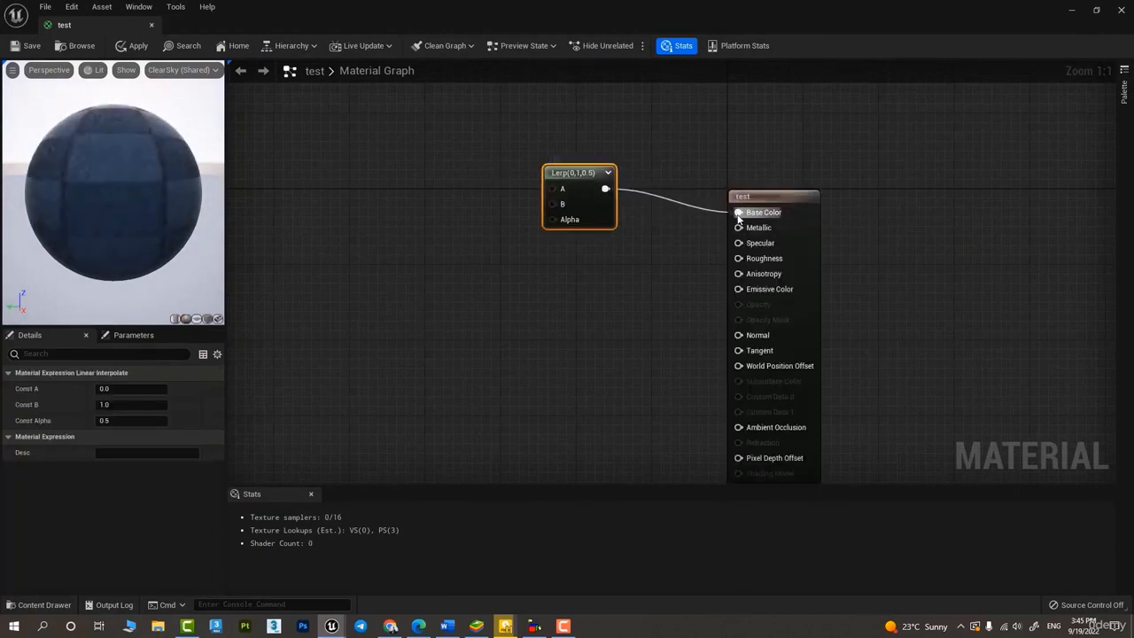
{"action": "left_click_drag", "start_coordinate": [548, 192], "coordinate": [361, 164]}
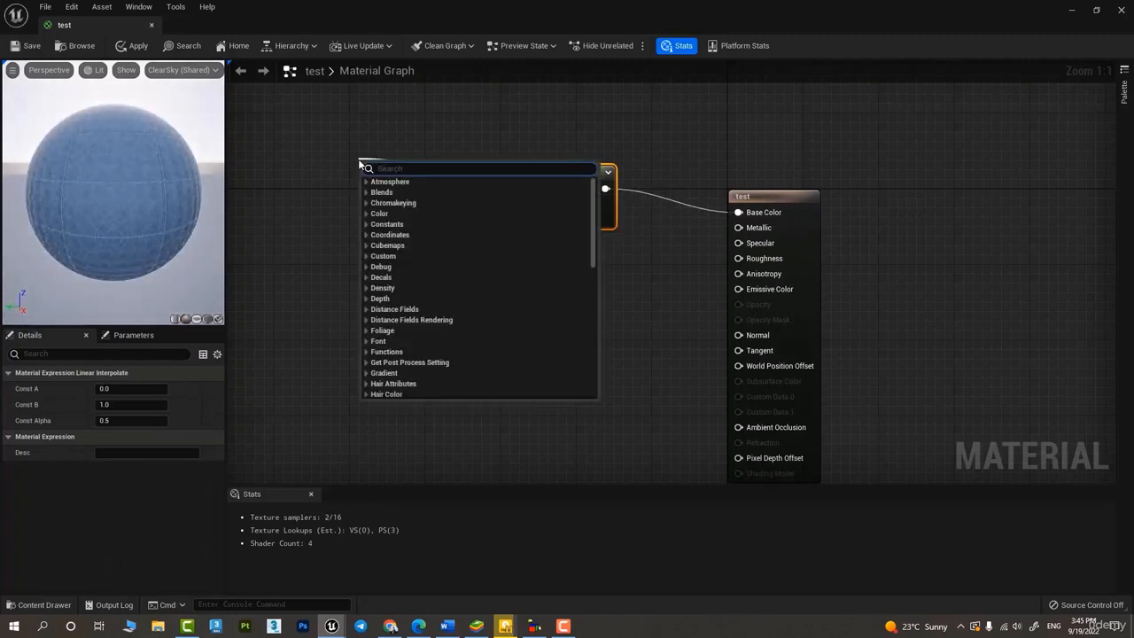
{"action": "left_click", "coordinate": [348, 105]}
Add a three-component color constant, set it to red 0.271,0,0, and wire it into the Lerp's A input
{"action": "left_click", "coordinate": [378, 147]}
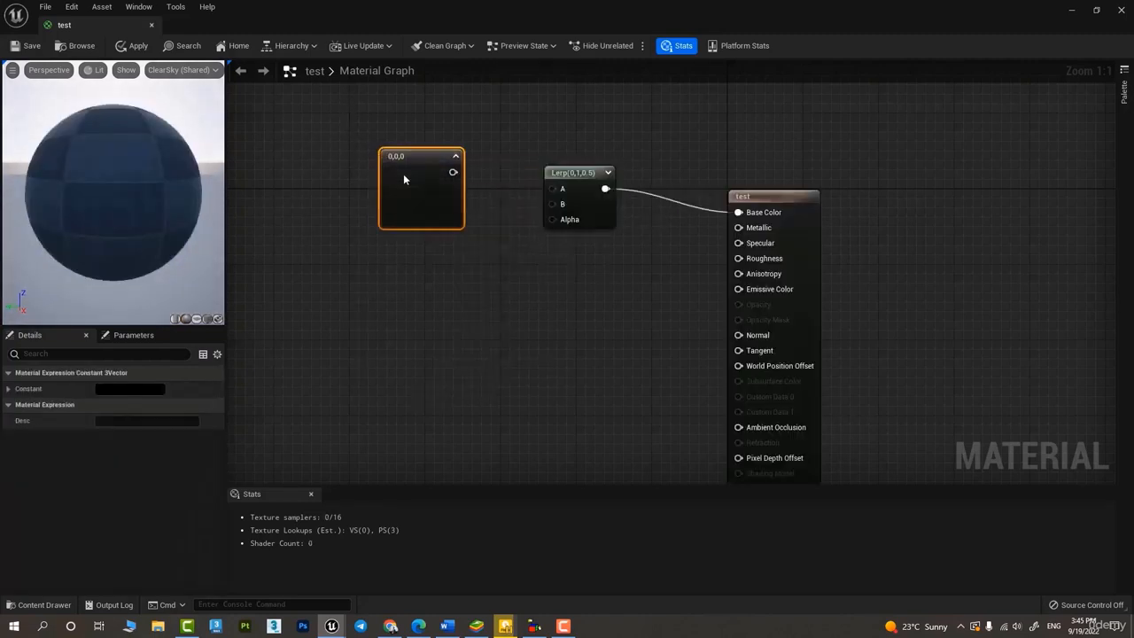
{"action": "left_click_drag", "start_coordinate": [439, 173], "coordinate": [377, 148]}
{"action": "double_click", "coordinate": [377, 148]}
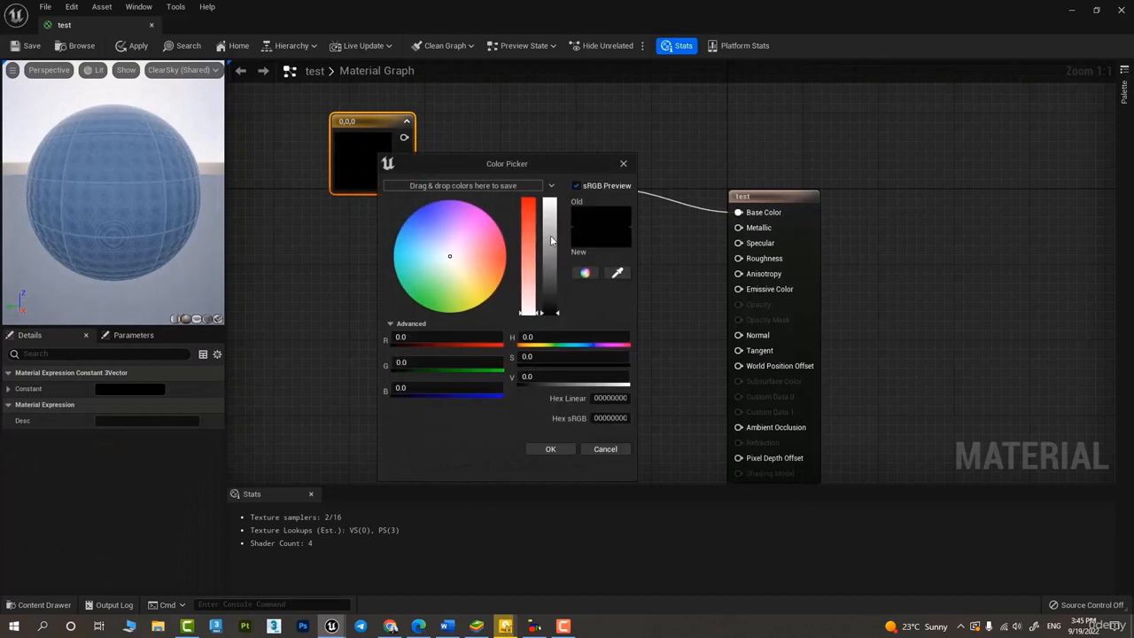
{"action": "left_click_drag", "start_coordinate": [551, 223], "coordinate": [550, 282]}
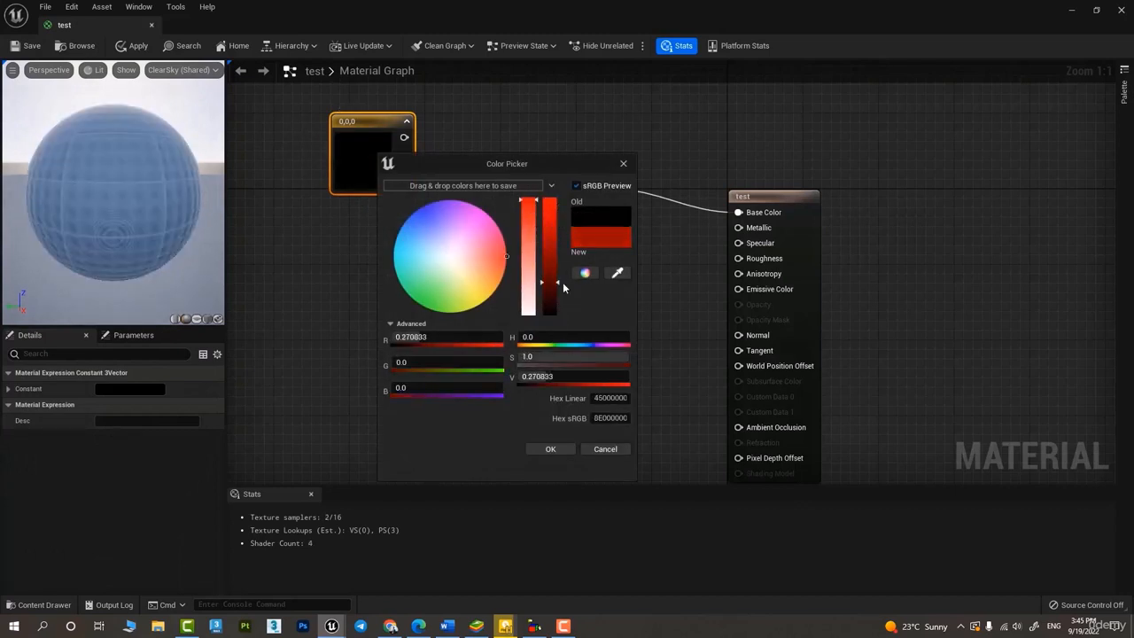
{"action": "left_click", "coordinate": [550, 450]}
{"action": "left_click_drag", "start_coordinate": [404, 137], "coordinate": [542, 195]}
Add a second color constant in dark red 0.0781,0,0, wire it into the Lerp's B input and place it beneath the first
{"action": "left_click", "coordinate": [401, 255]}
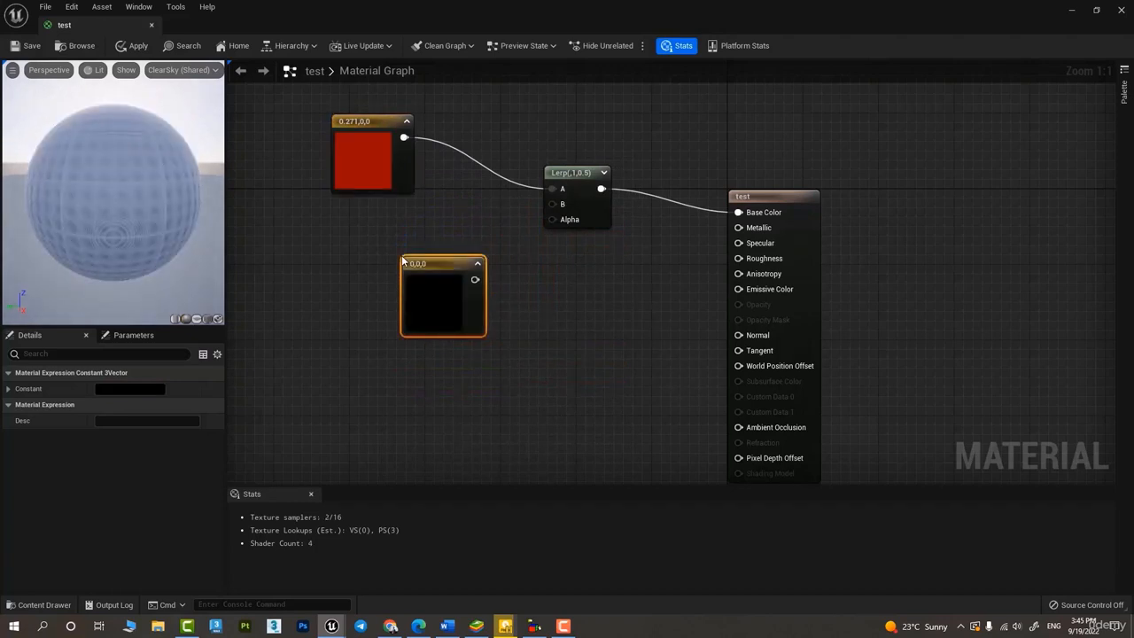
{"action": "left_click_drag", "start_coordinate": [479, 280], "coordinate": [553, 204]}
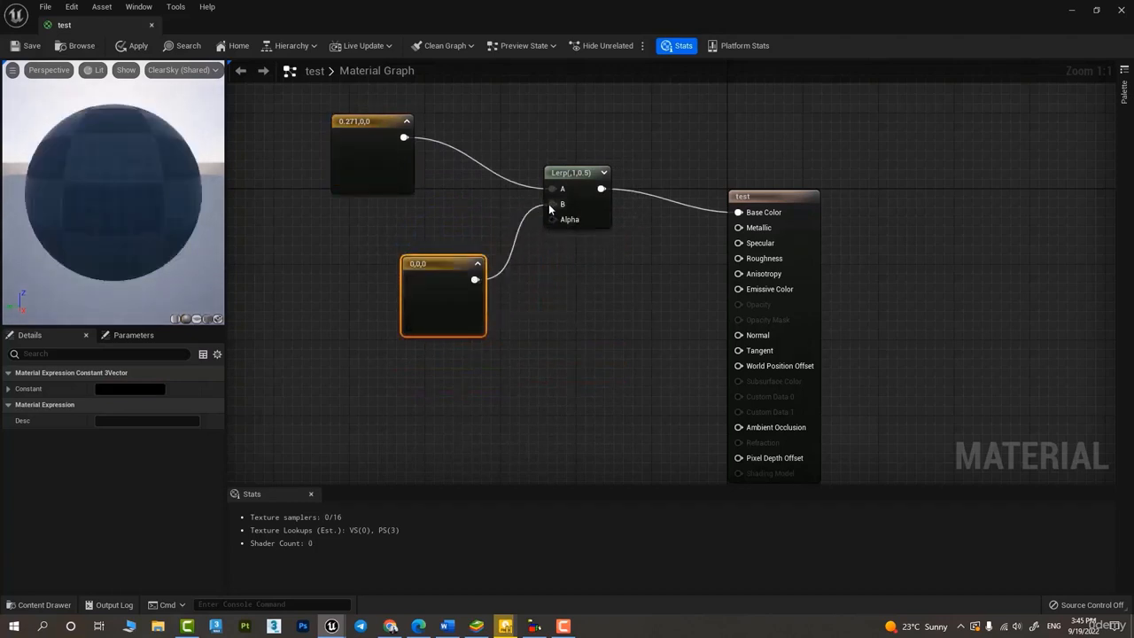
{"action": "left_click_drag", "start_coordinate": [458, 272], "coordinate": [406, 244]}
{"action": "double_click", "coordinate": [390, 271]}
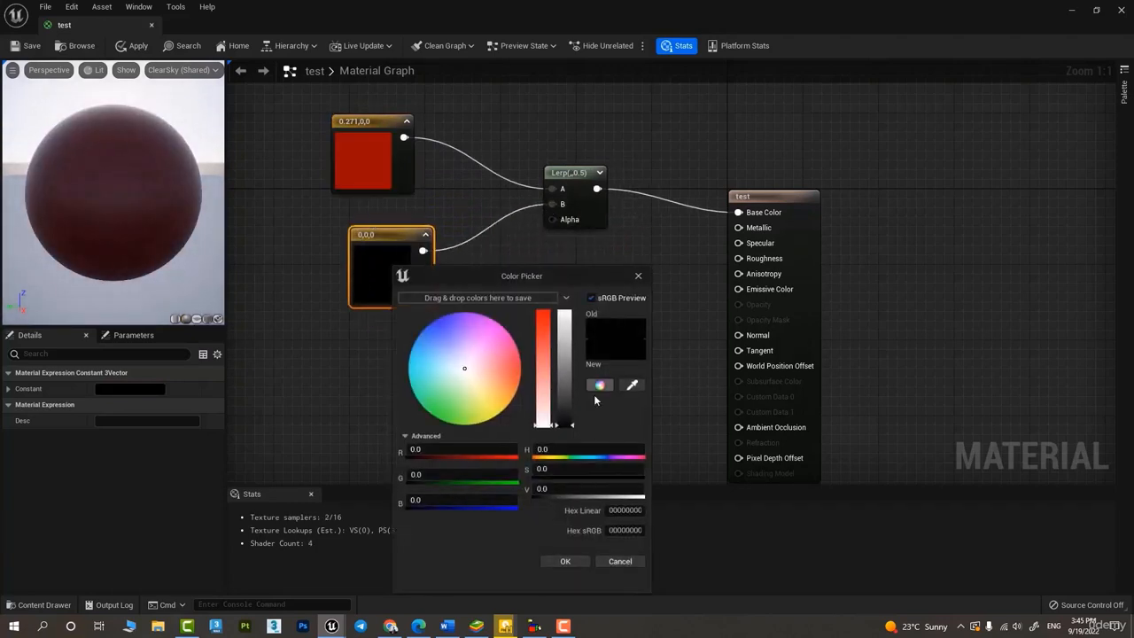
{"action": "left_click", "coordinate": [565, 409]}
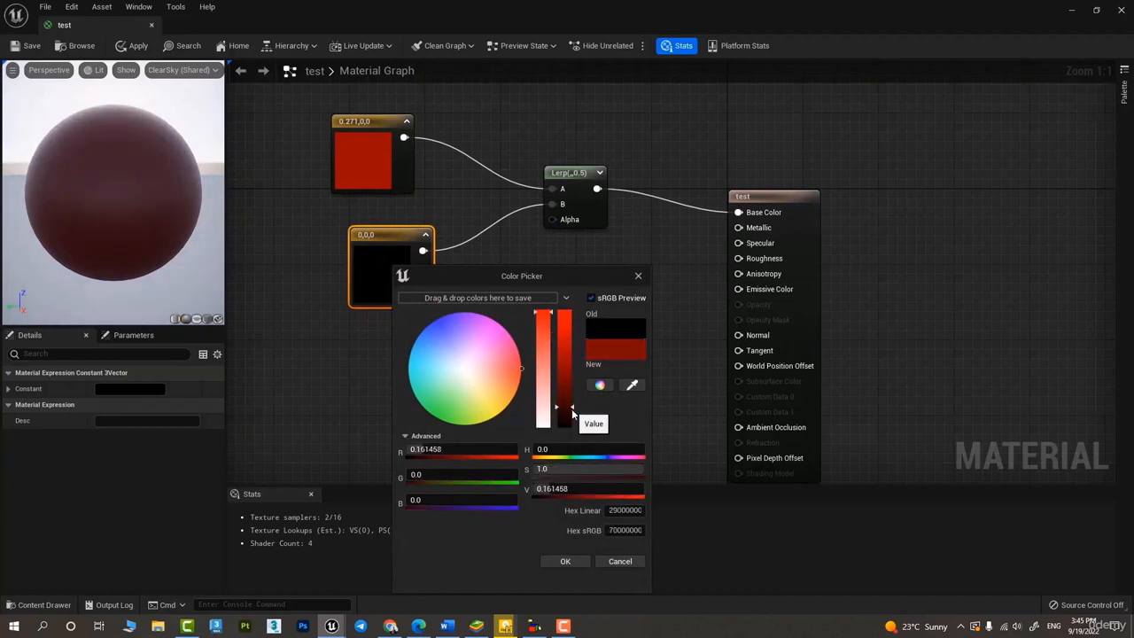
{"action": "left_click", "coordinate": [555, 416]}
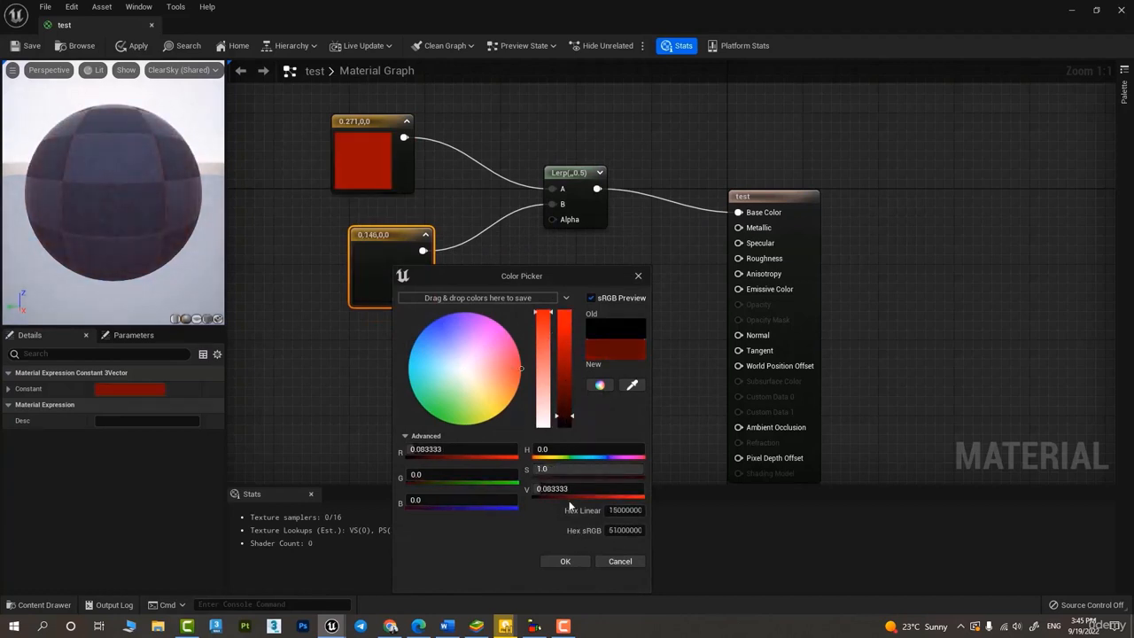
{"action": "left_click", "coordinate": [567, 561]}
{"action": "left_click_drag", "start_coordinate": [394, 248], "coordinate": [385, 220]}
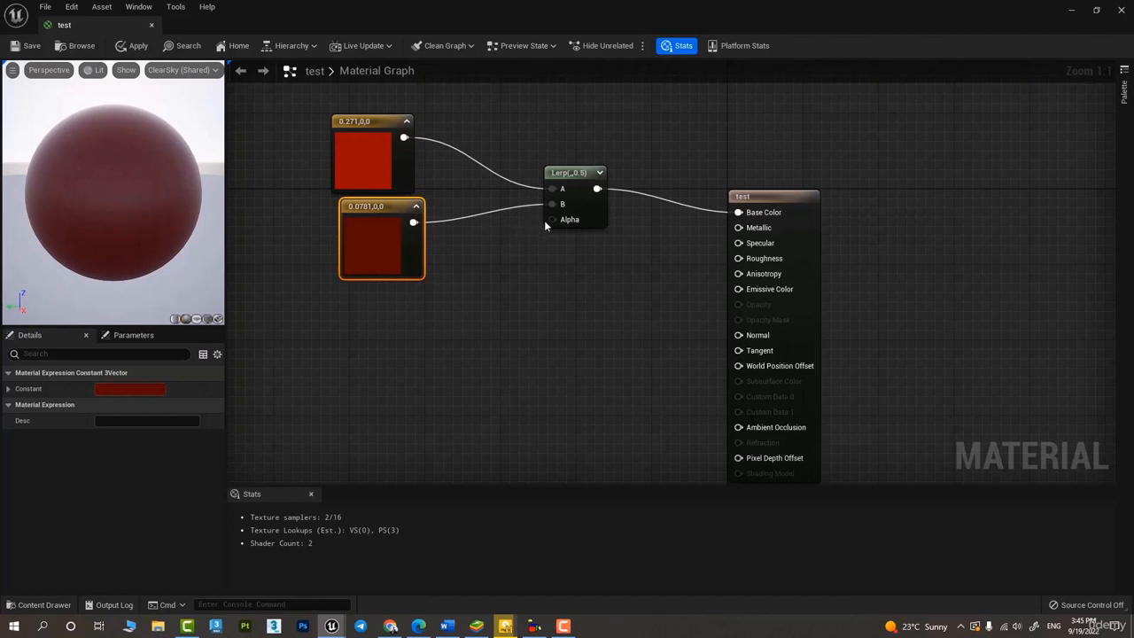
Add a Fresnel_Function node connected to the Lerp's Alpha input
{"action": "left_click_drag", "start_coordinate": [550, 220], "coordinate": [453, 299]}
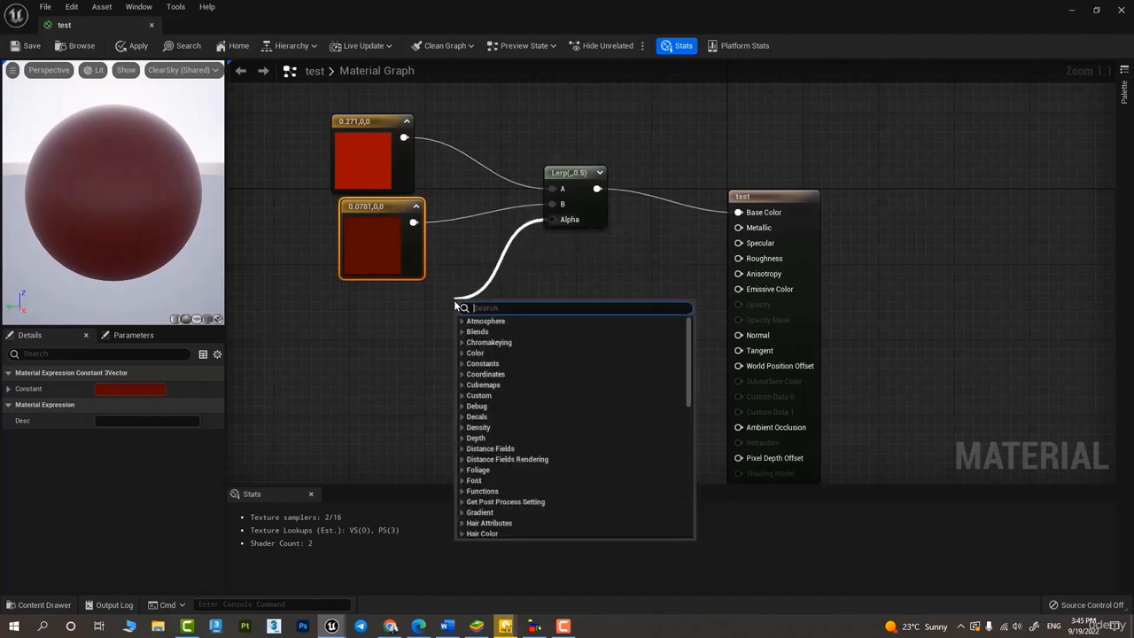
{"action": "type", "text": "fres"}
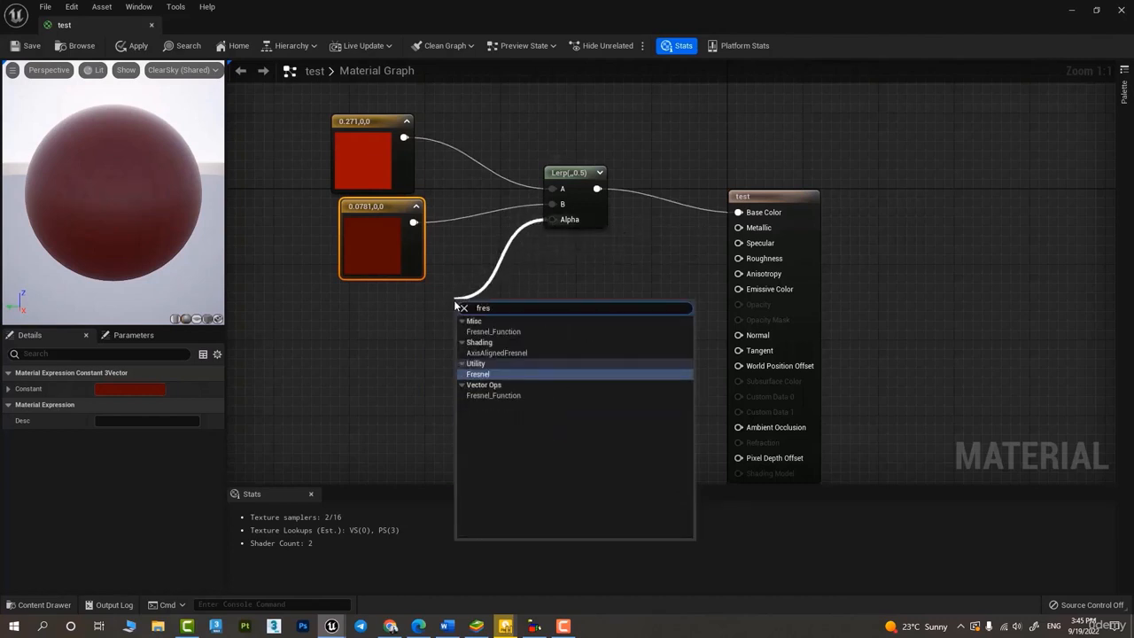
{"action": "left_click", "coordinate": [490, 396]}
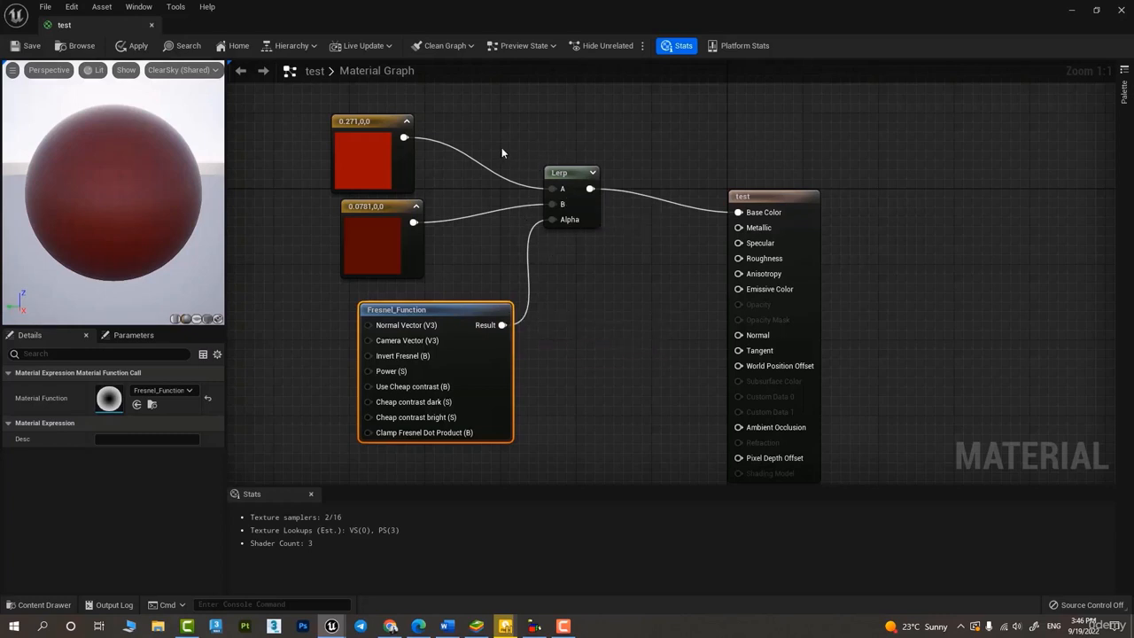
Disconnect Fresnel_Function from the Lerp's Alpha and wire its Result straight into Base Color
{"action": "left_click_drag", "start_coordinate": [501, 148], "coordinate": [555, 191]}
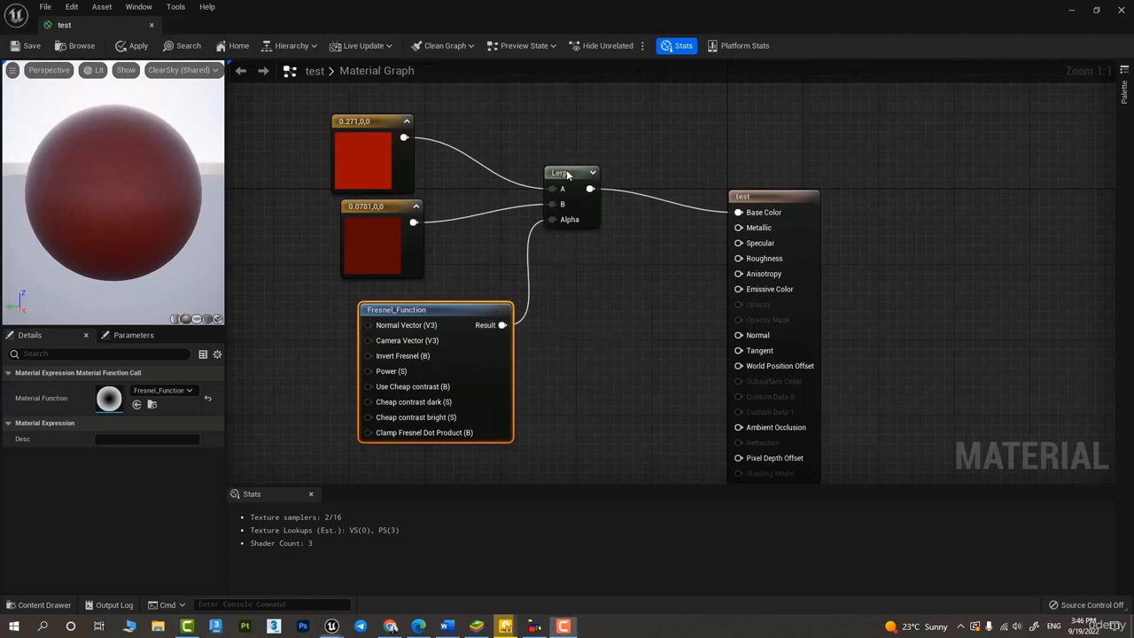
{"action": "left_click_drag", "start_coordinate": [589, 142], "coordinate": [357, 226]}
{"action": "left_click_drag", "start_coordinate": [502, 324], "coordinate": [759, 214]}
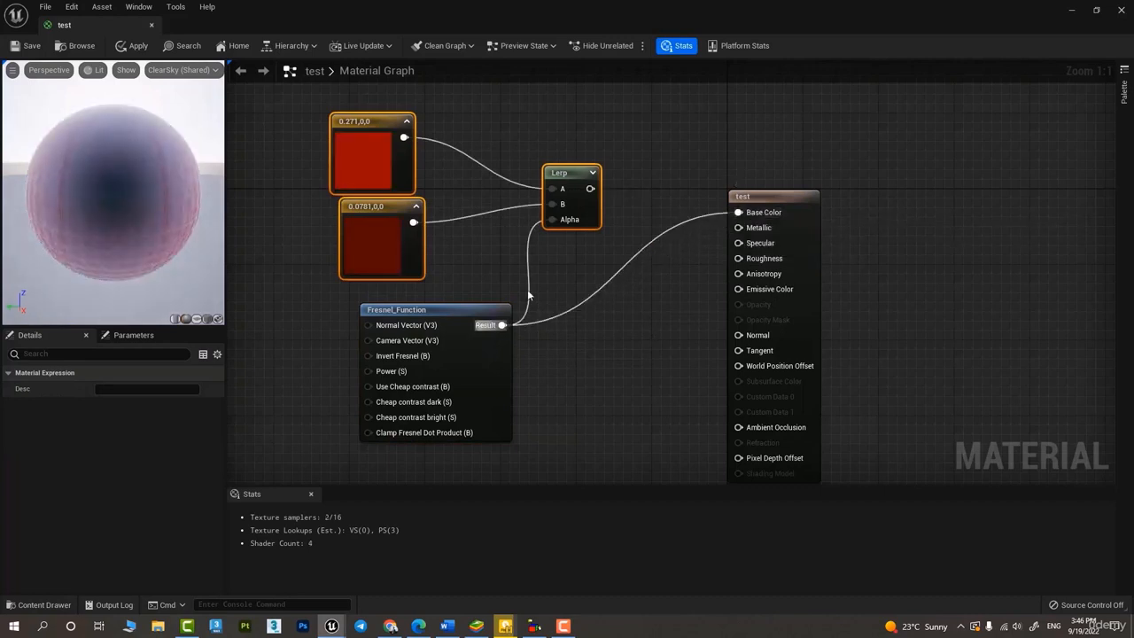
{"action": "left_click", "coordinate": [503, 324], "text": "alt"}
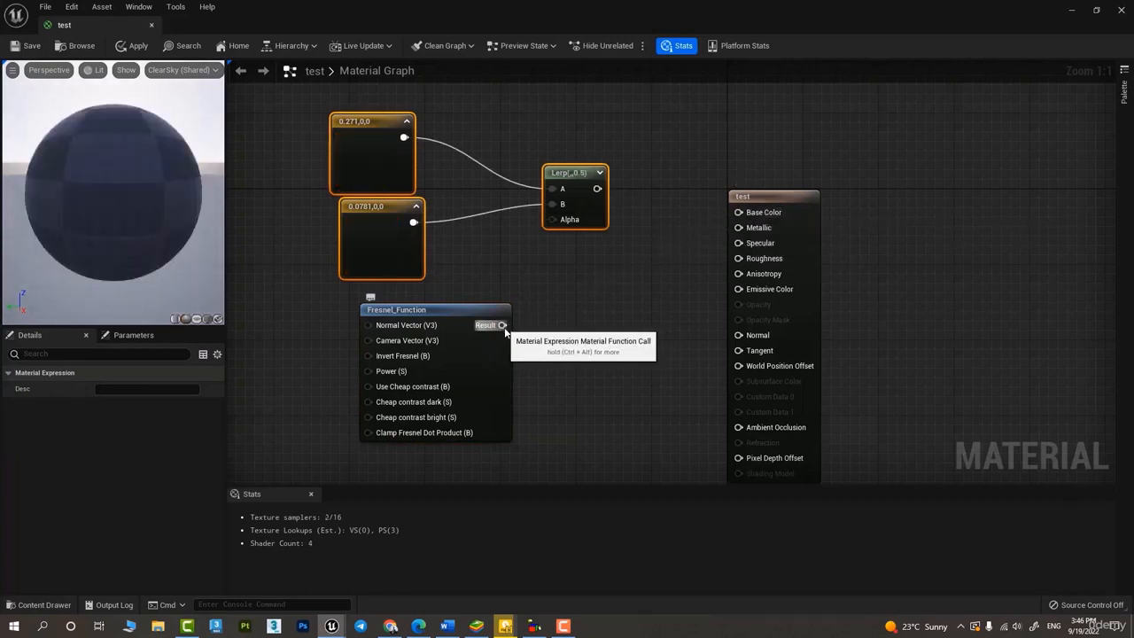
{"action": "left_click_drag", "start_coordinate": [503, 324], "coordinate": [751, 227]}
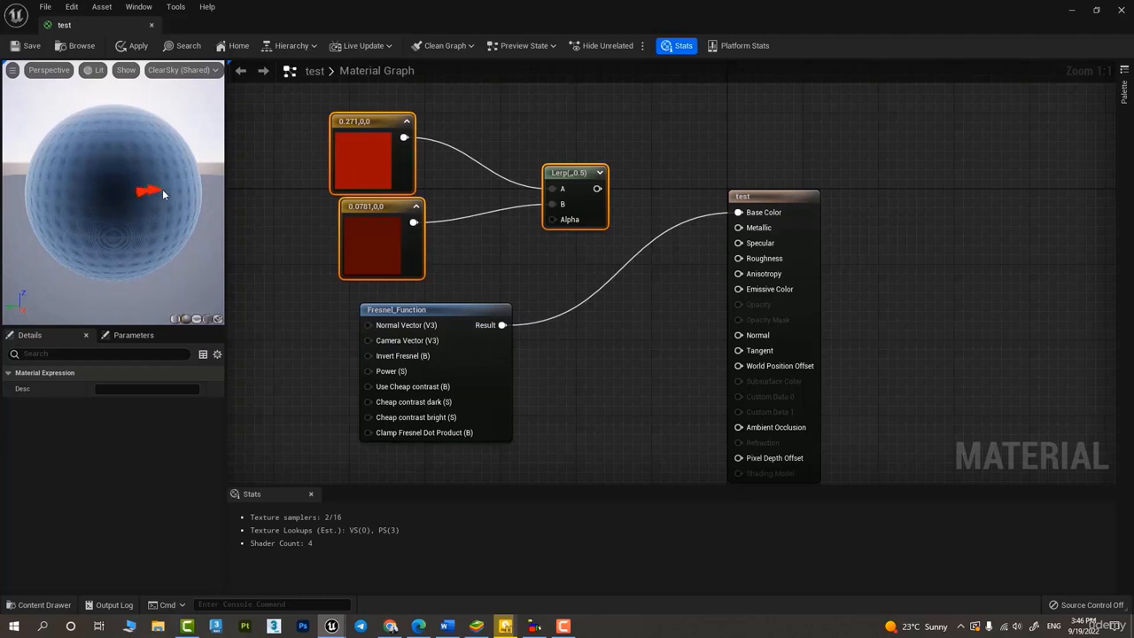
Inspect the Fresnel falloff on the preview sphere and shift the Fresnel_Function node slightly within the graph
{"action": "left_click_drag", "start_coordinate": [144, 205], "coordinate": [271, 124]}
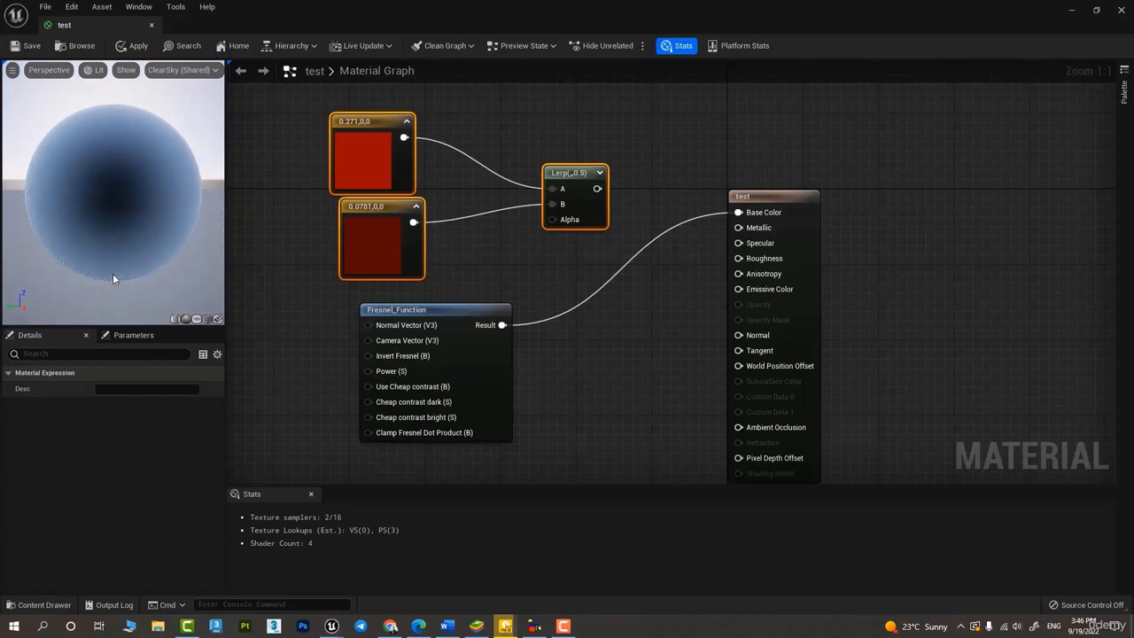
{"action": "left_click", "coordinate": [369, 175]}
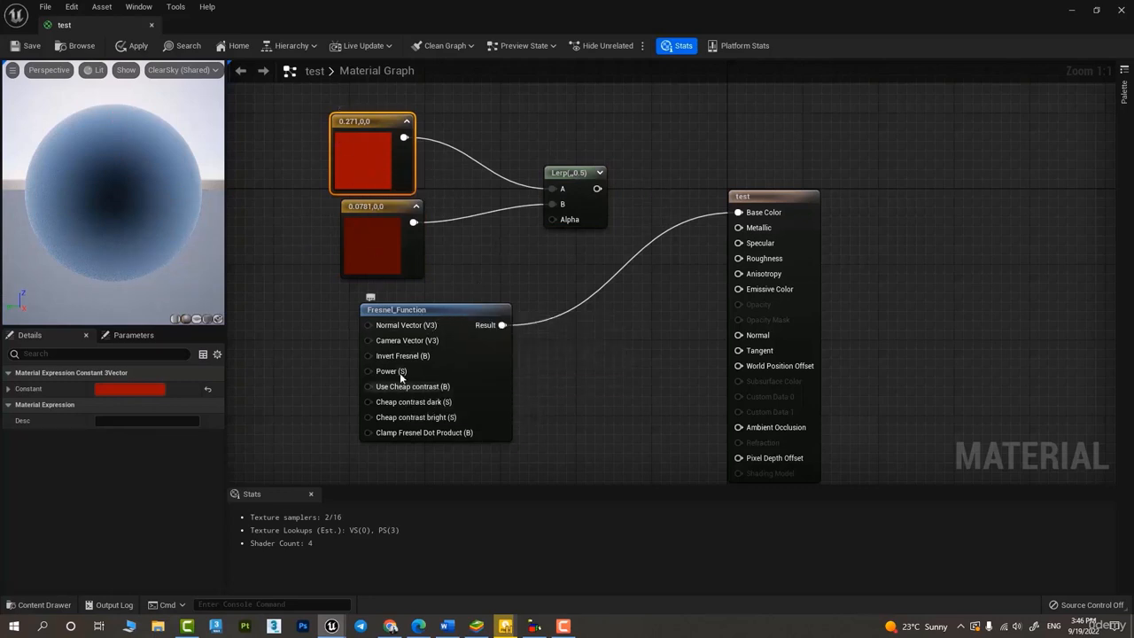
{"action": "left_click_drag", "start_coordinate": [406, 317], "coordinate": [434, 309]}
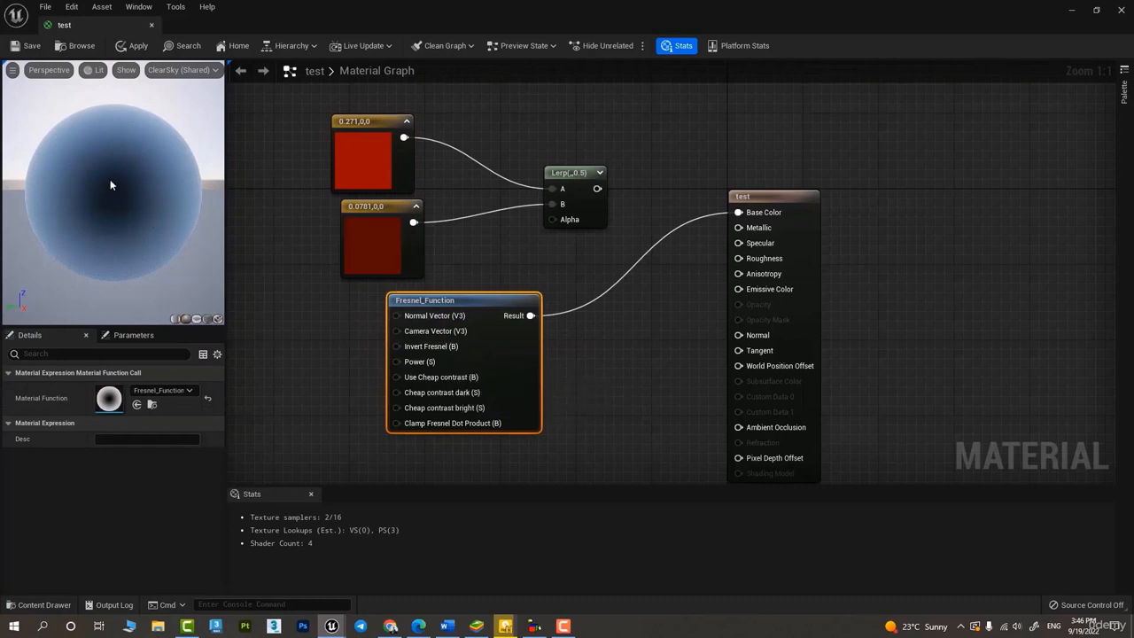
Add a scalar constant node and wire it into the Fresnel_Function's Power input
{"action": "left_click_drag", "start_coordinate": [126, 202], "coordinate": [184, 159]}
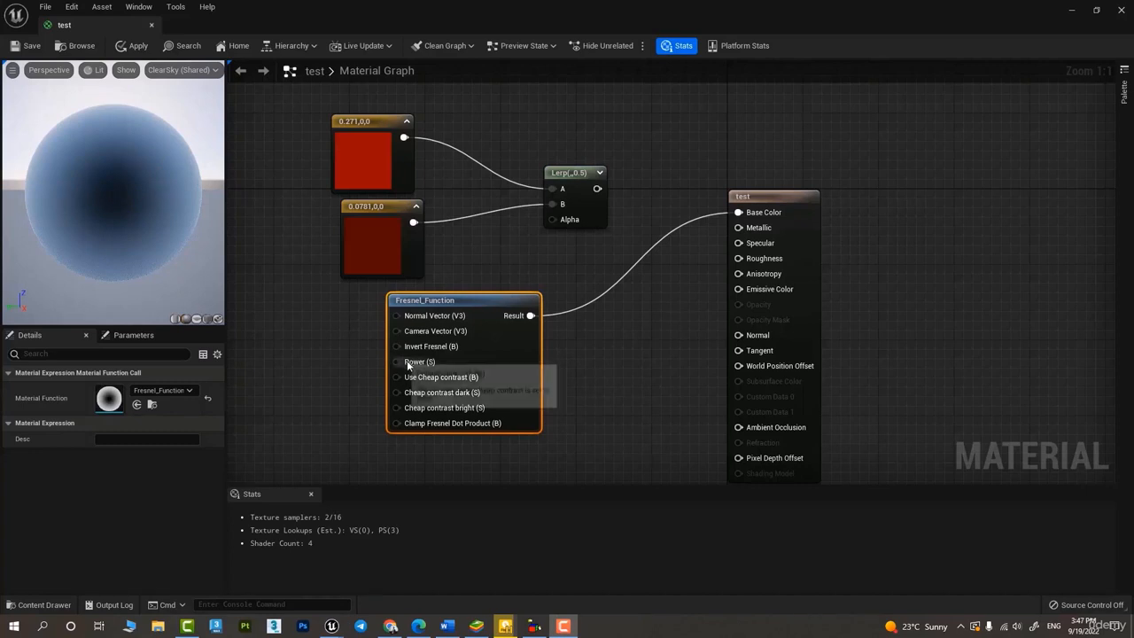
{"action": "left_click", "coordinate": [331, 363]}
{"action": "key", "text": "1"}
{"action": "left_click", "coordinate": [328, 363]}
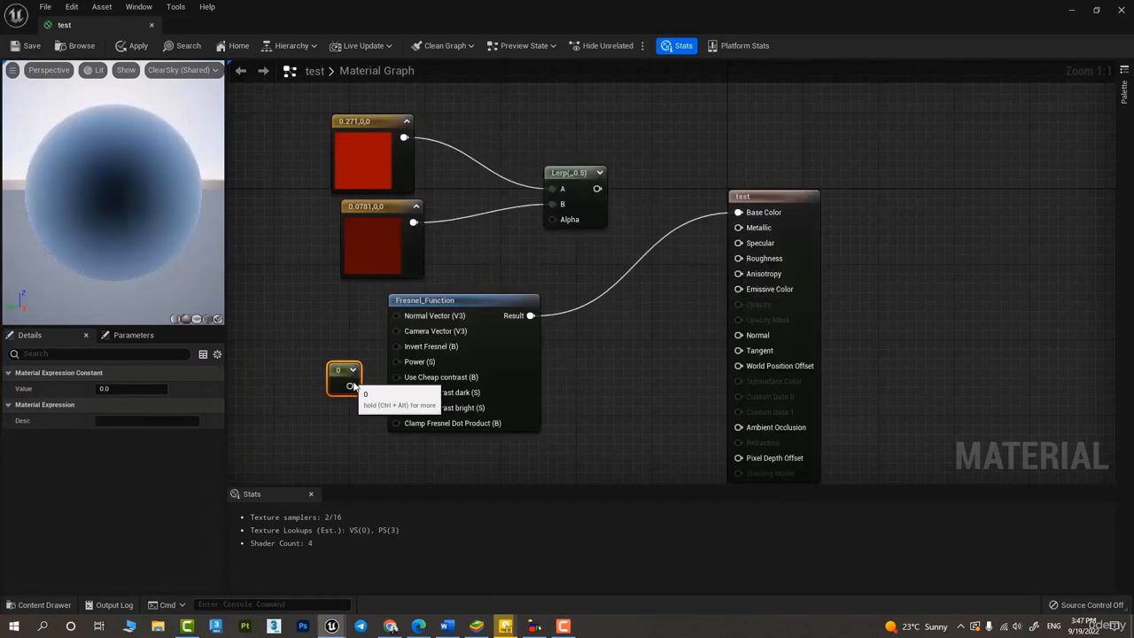
{"action": "left_click_drag", "start_coordinate": [351, 383], "coordinate": [326, 370]}
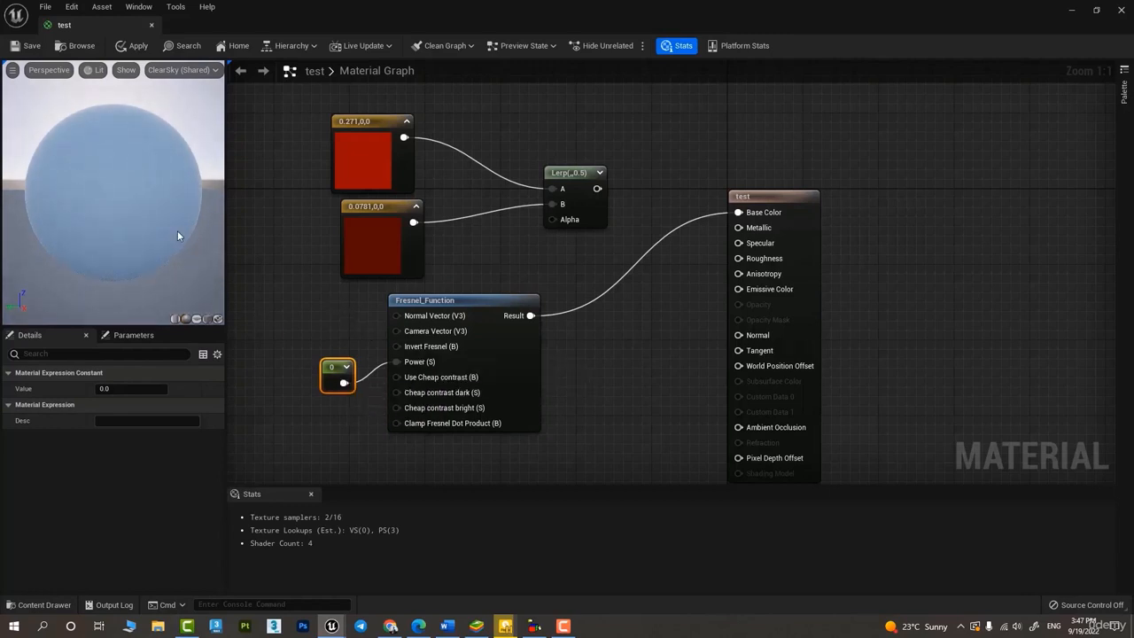
{"action": "left_click_drag", "start_coordinate": [140, 230], "coordinate": [212, 321]}
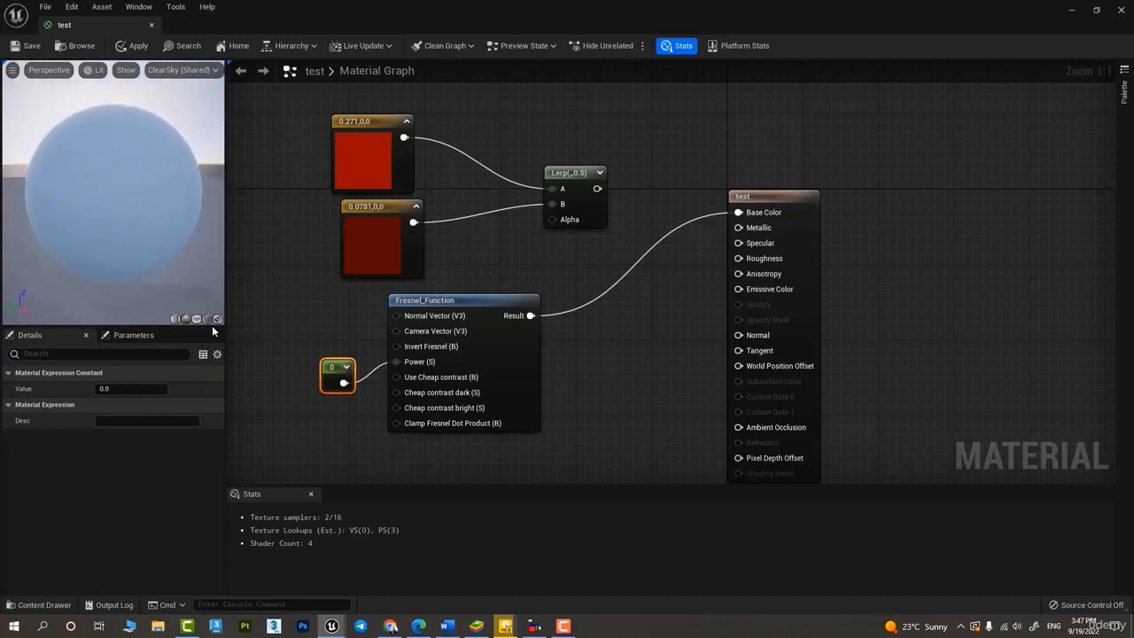
Set the Power constant to 1, 2, 5 and finally 8, comparing the Fresnel falloff on the preview sphere
{"action": "left_click", "coordinate": [128, 391]}
{"action": "type", "text": "1"}
{"action": "key", "text": "Return"}
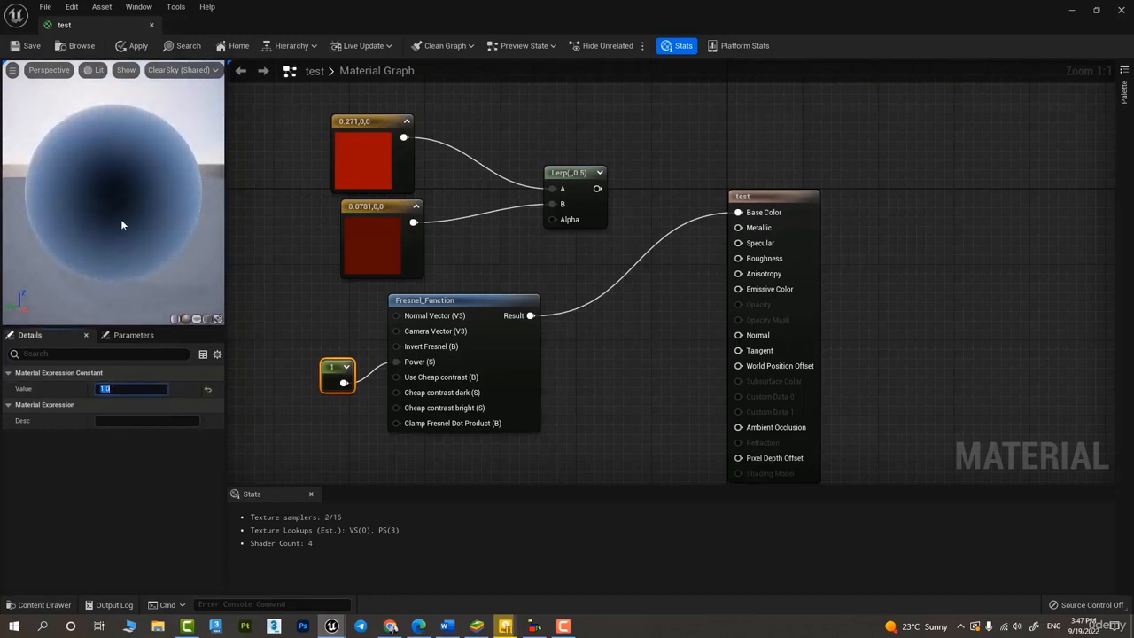
{"action": "type", "text": "2"}
{"action": "key", "text": "Return"}
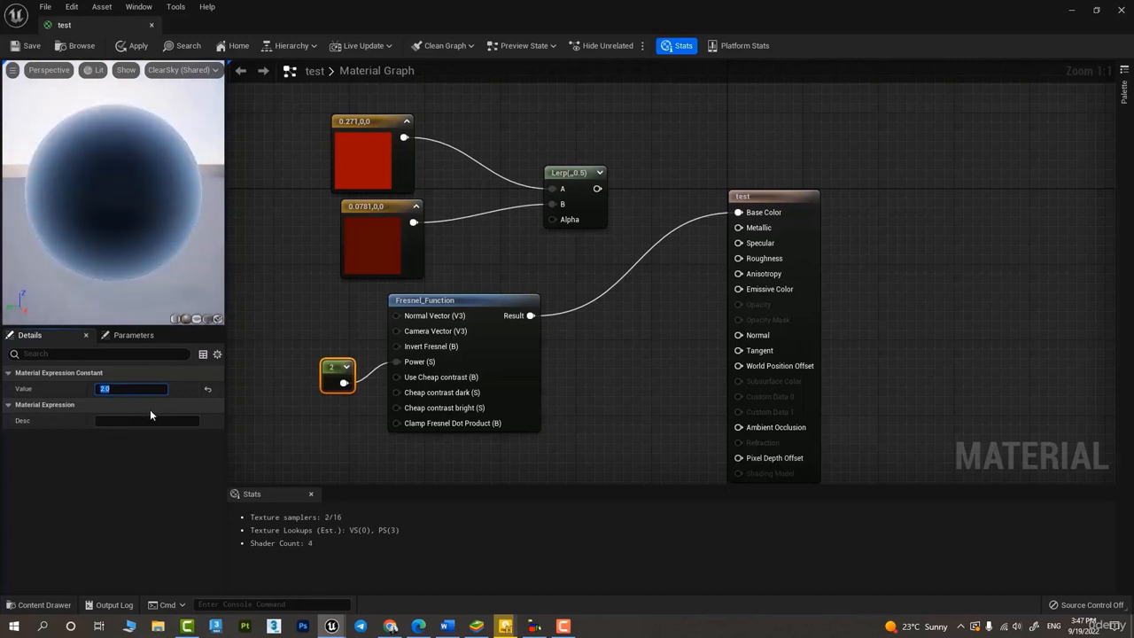
{"action": "type", "text": "5"}
{"action": "key", "text": "Return"}
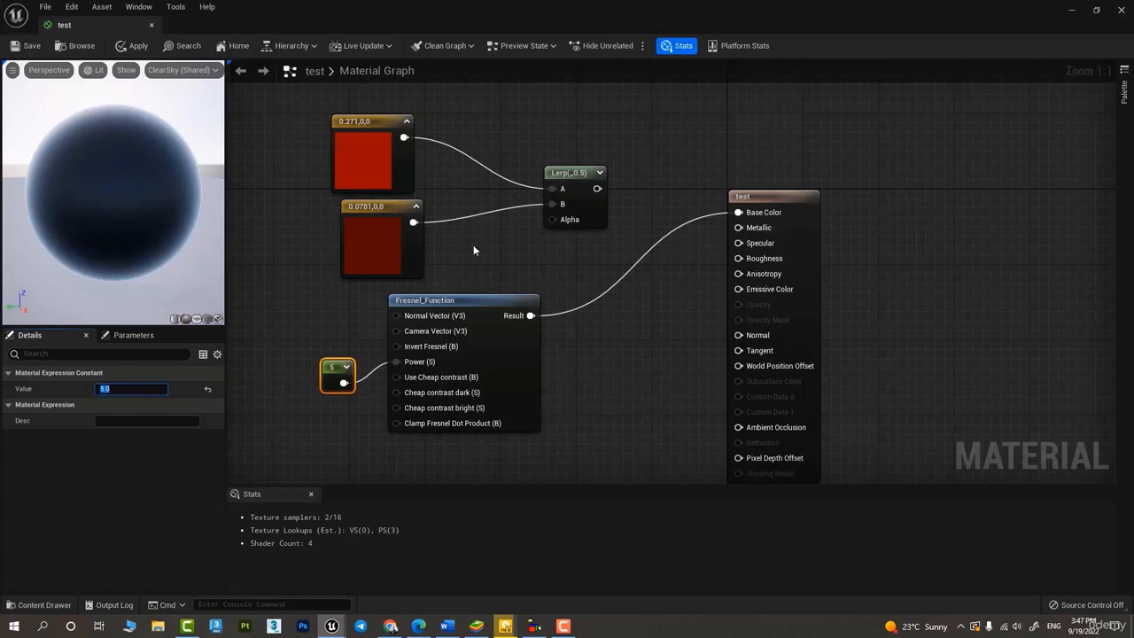
{"action": "type", "text": "8"}
{"action": "key", "text": "Return"}
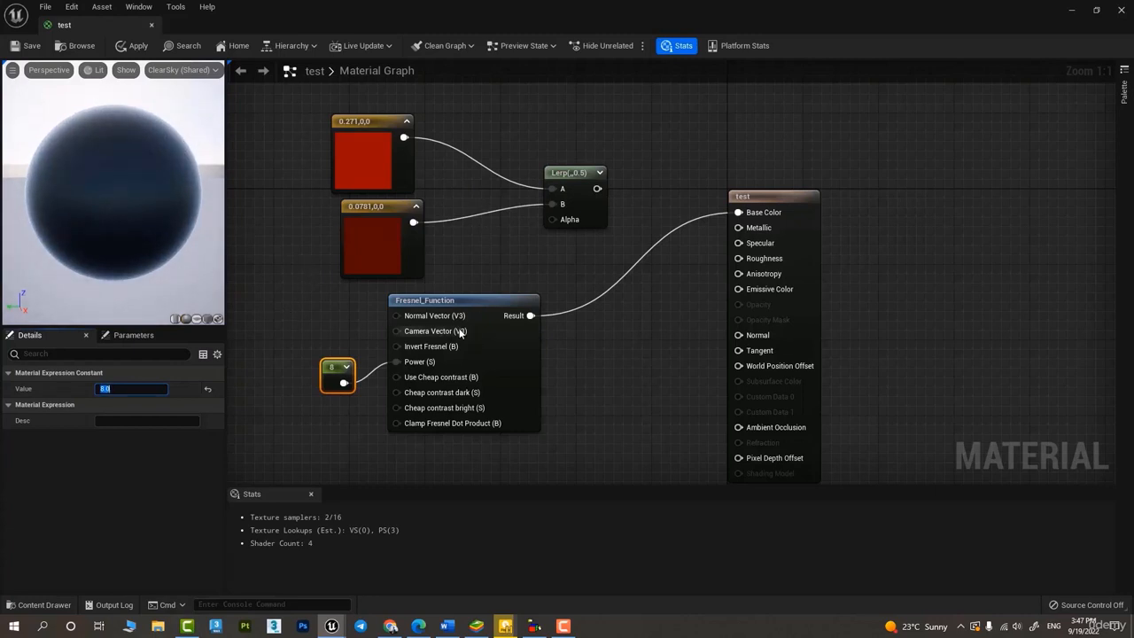
Wire the Fresnel Result into the Lerp's Alpha and change the dark red constant to bright blue 0,0.064,1
{"action": "left_click_drag", "start_coordinate": [530, 316], "coordinate": [555, 220]}
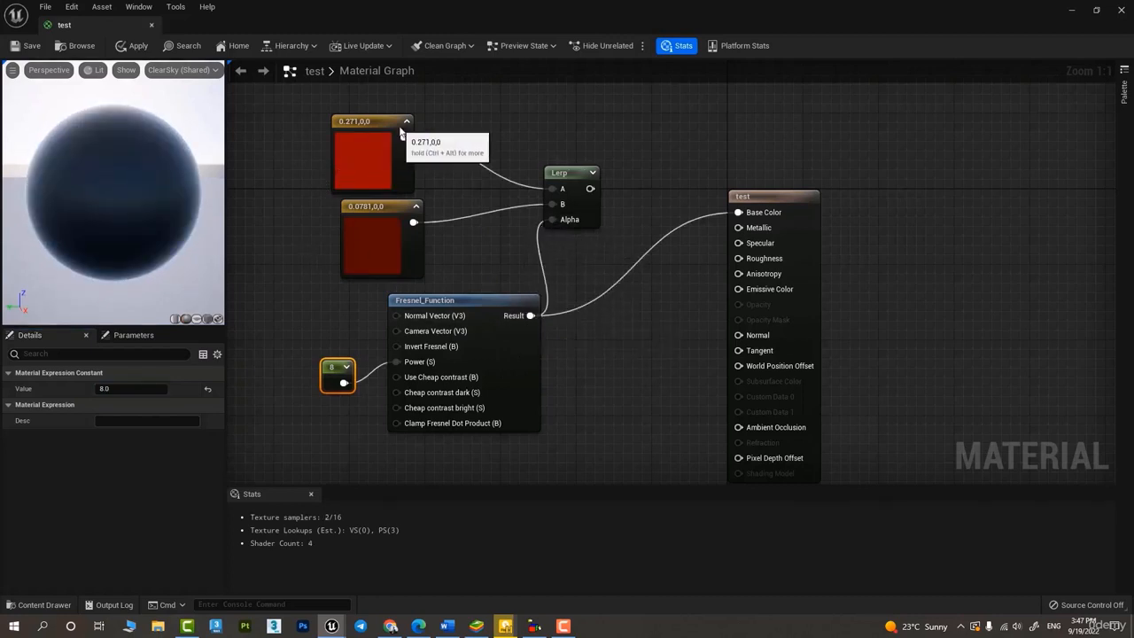
{"action": "left_click_drag", "start_coordinate": [372, 124], "coordinate": [361, 96]}
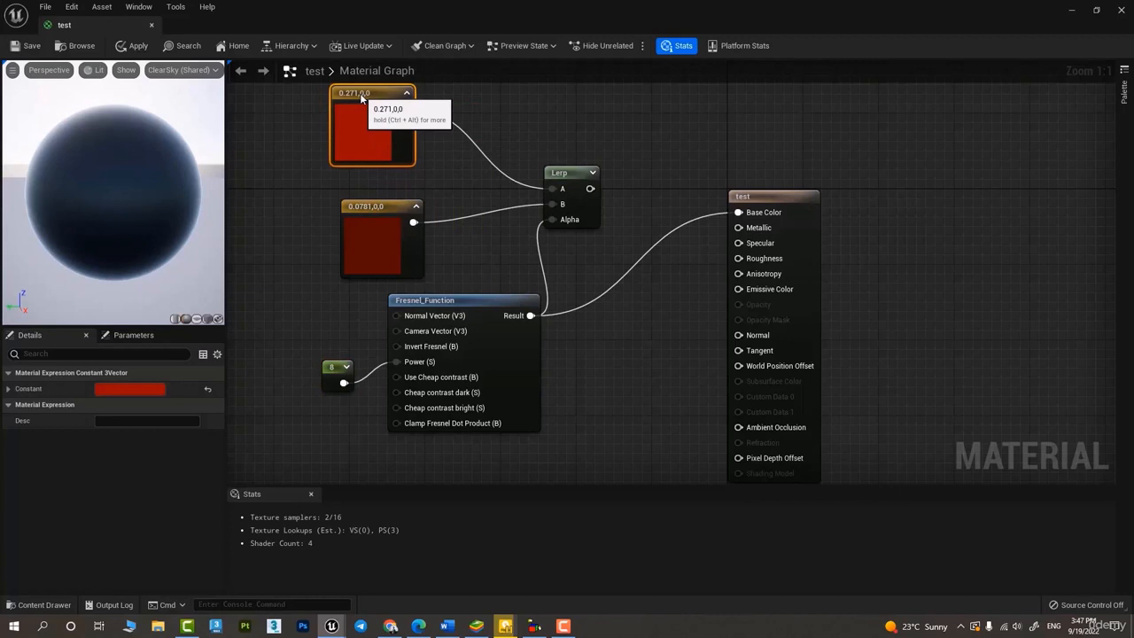
{"action": "double_click", "coordinate": [367, 233]}
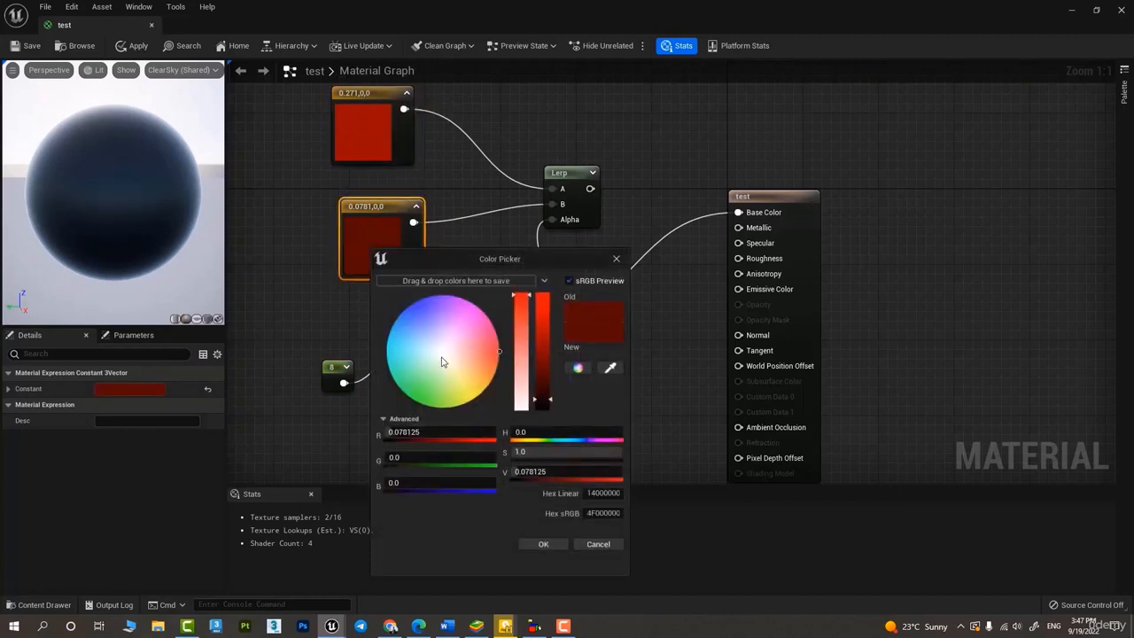
{"action": "left_click_drag", "start_coordinate": [443, 361], "coordinate": [411, 304]}
{"action": "left_click_drag", "start_coordinate": [542, 311], "coordinate": [538, 263]}
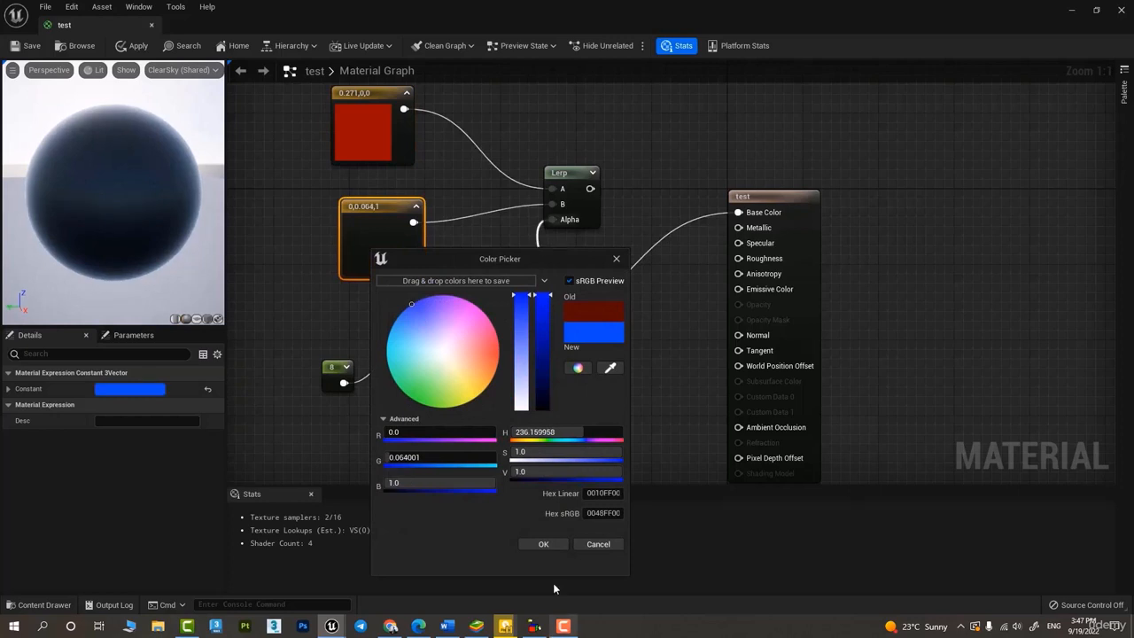
{"action": "left_click", "coordinate": [543, 544]}
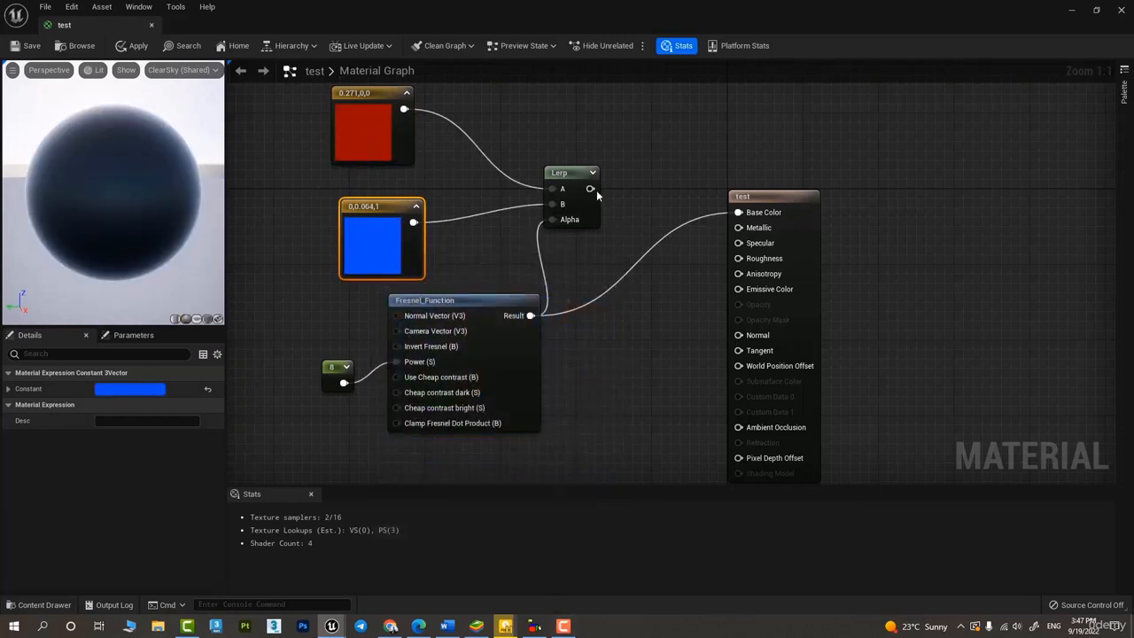
Connect the Lerp's output to Base Color and save the material
{"action": "left_click_drag", "start_coordinate": [590, 189], "coordinate": [739, 213]}
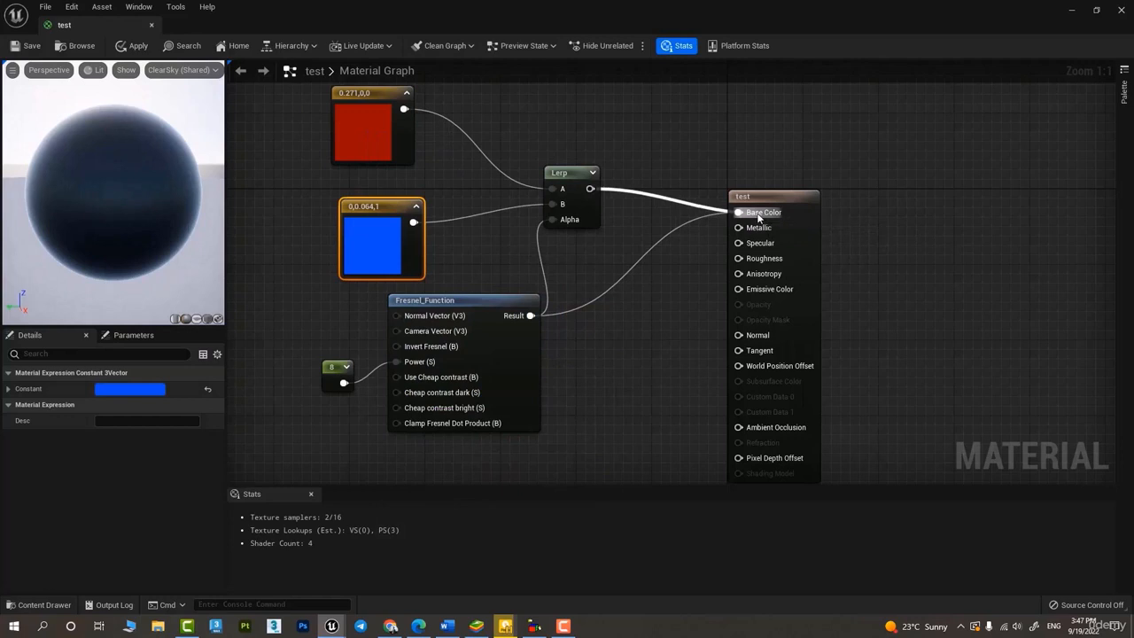
{"action": "left_click", "coordinate": [39, 44]}
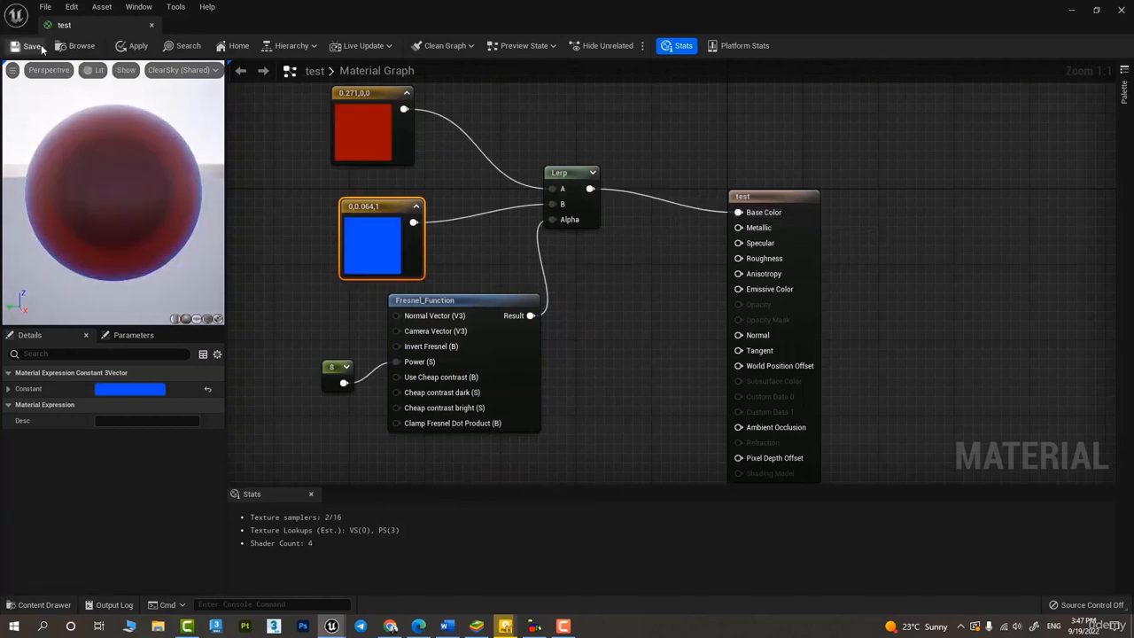
Close the material editor, assign the test material to the armchair in the level and view its shading from other angles
{"action": "left_click", "coordinate": [152, 25]}
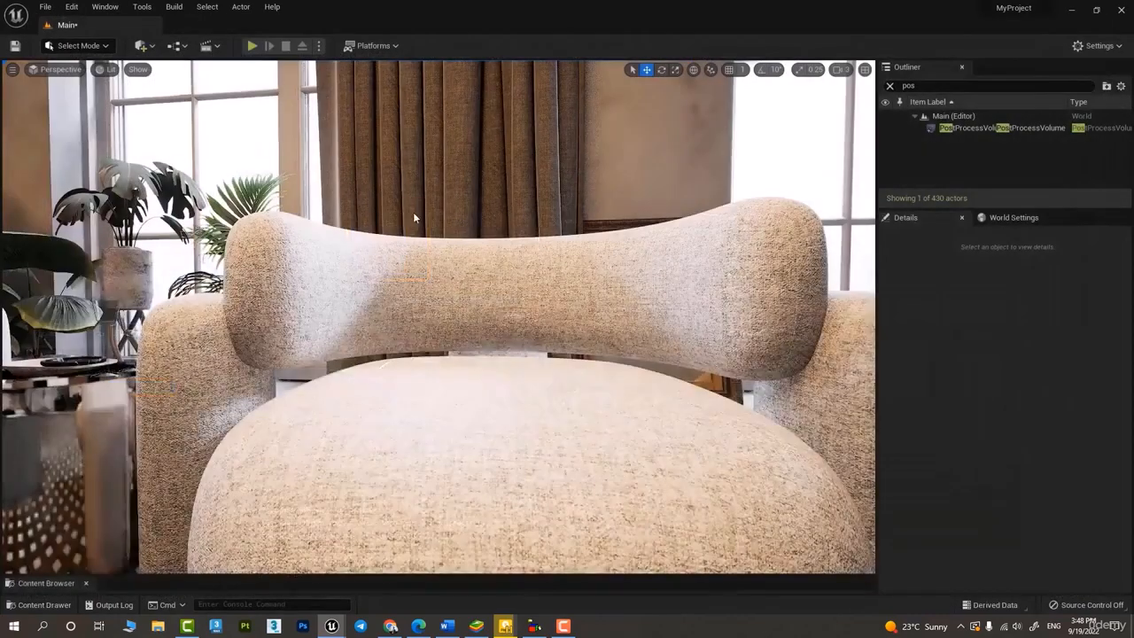
{"action": "key", "text": "ctrl+space"}
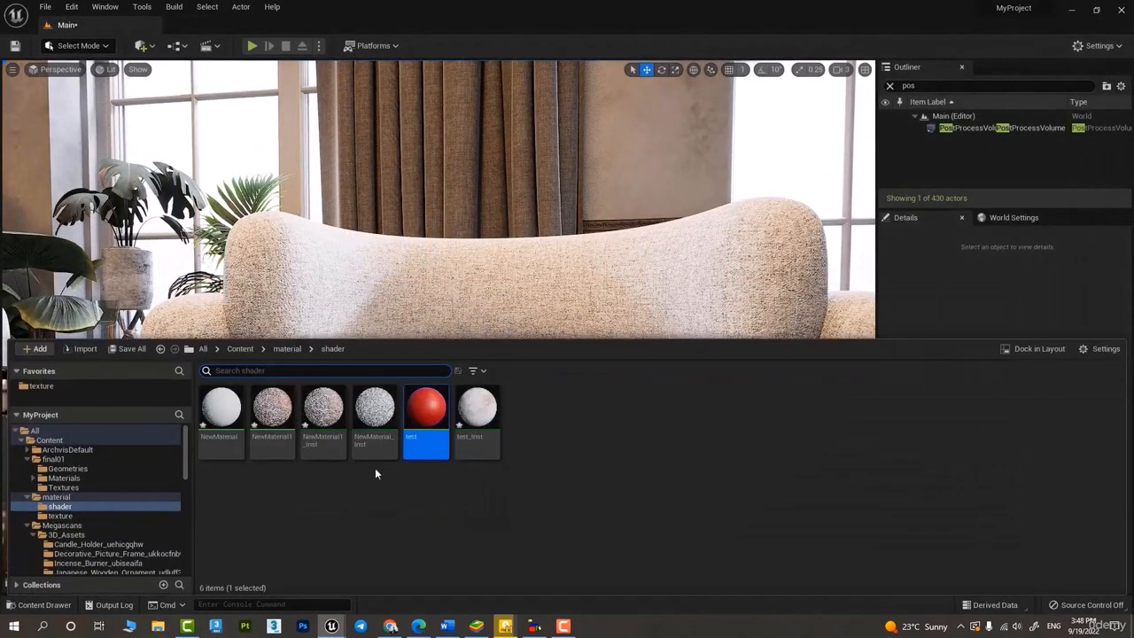
{"action": "left_click_drag", "start_coordinate": [425, 416], "coordinate": [455, 307]}
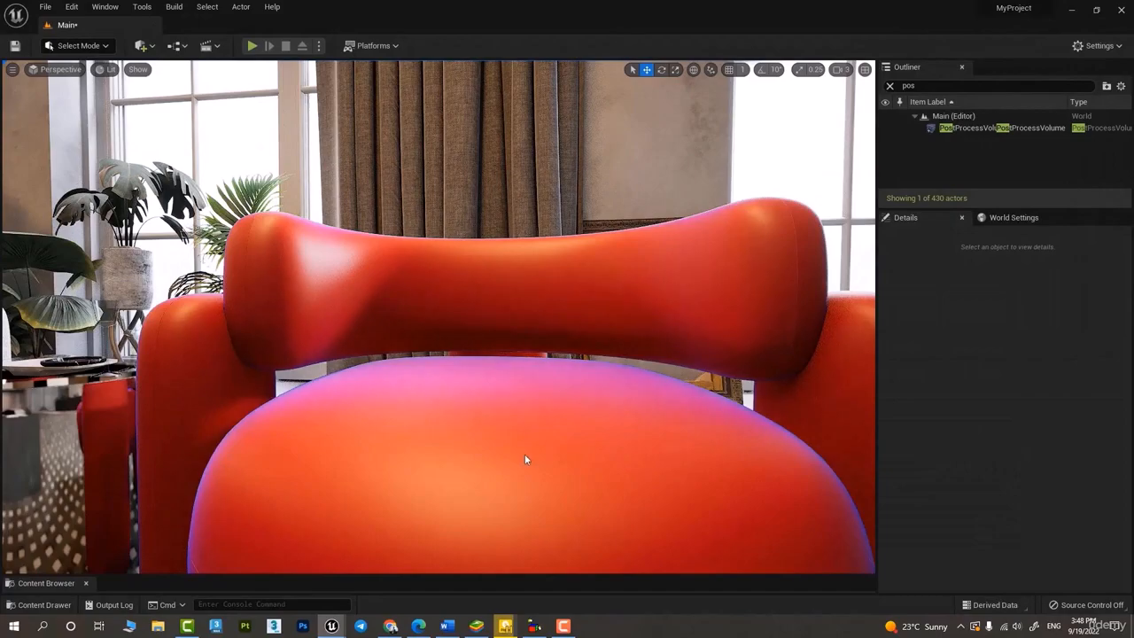
{"action": "right_click_drag", "start_coordinate": [525, 454], "coordinate": [450, 469]}
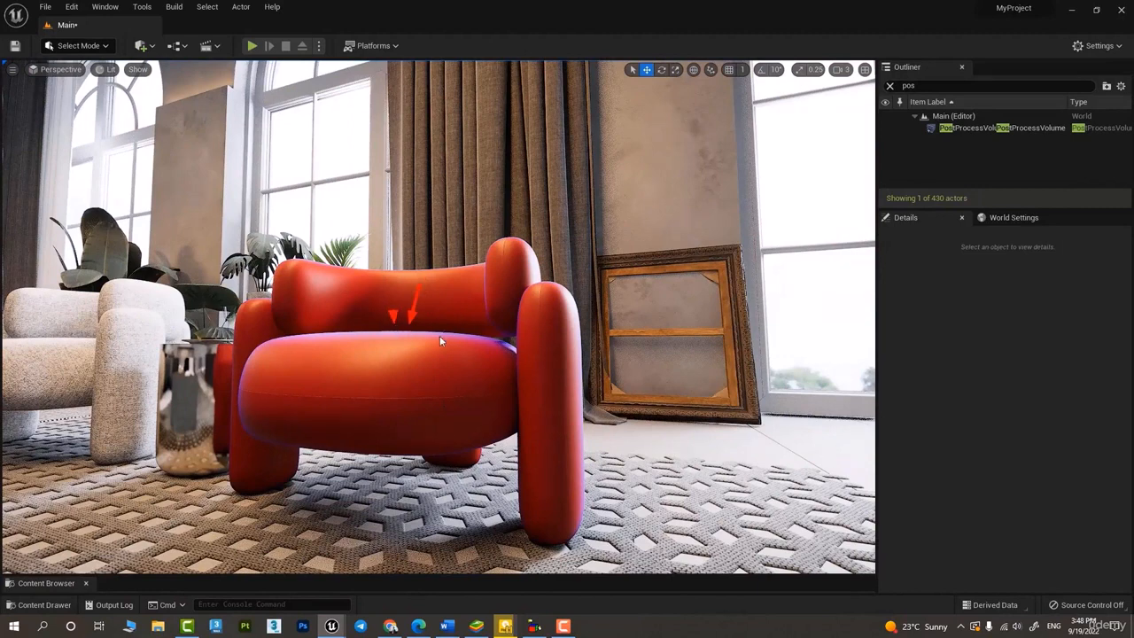
{"action": "left_click_drag", "start_coordinate": [131, 326], "coordinate": [383, 332]}
{"action": "key", "text": "Escape"}
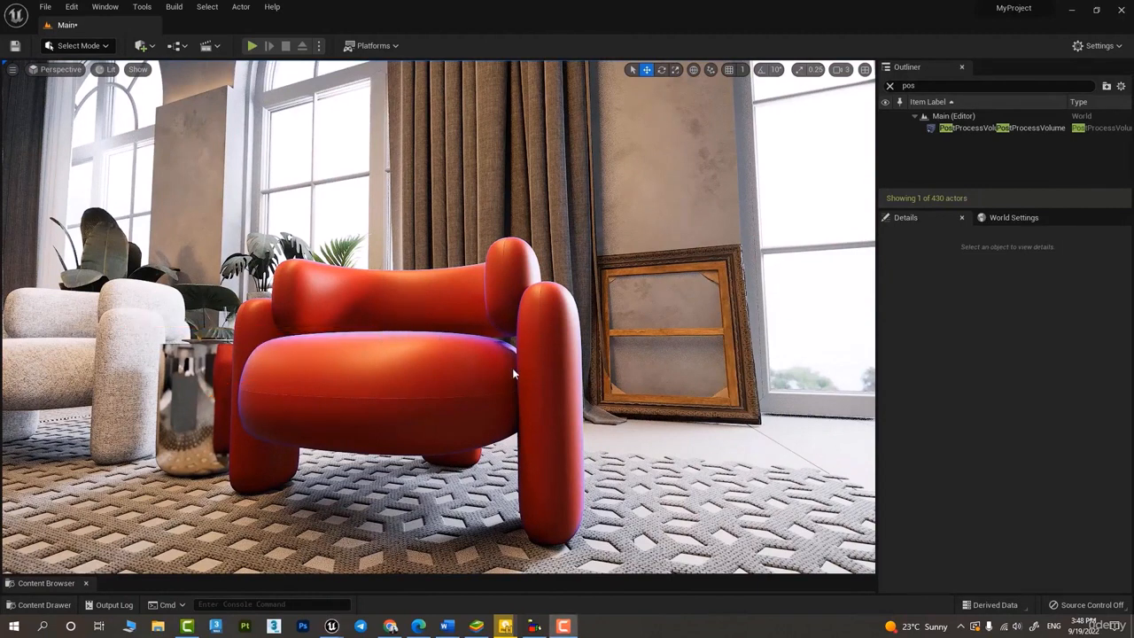
{"action": "right_click_drag", "start_coordinate": [512, 368], "coordinate": [357, 390]}
Reopen the test material, set the Fresnel Power constant to 1 and apply the change to the level
{"action": "left_click", "coordinate": [38, 604]}
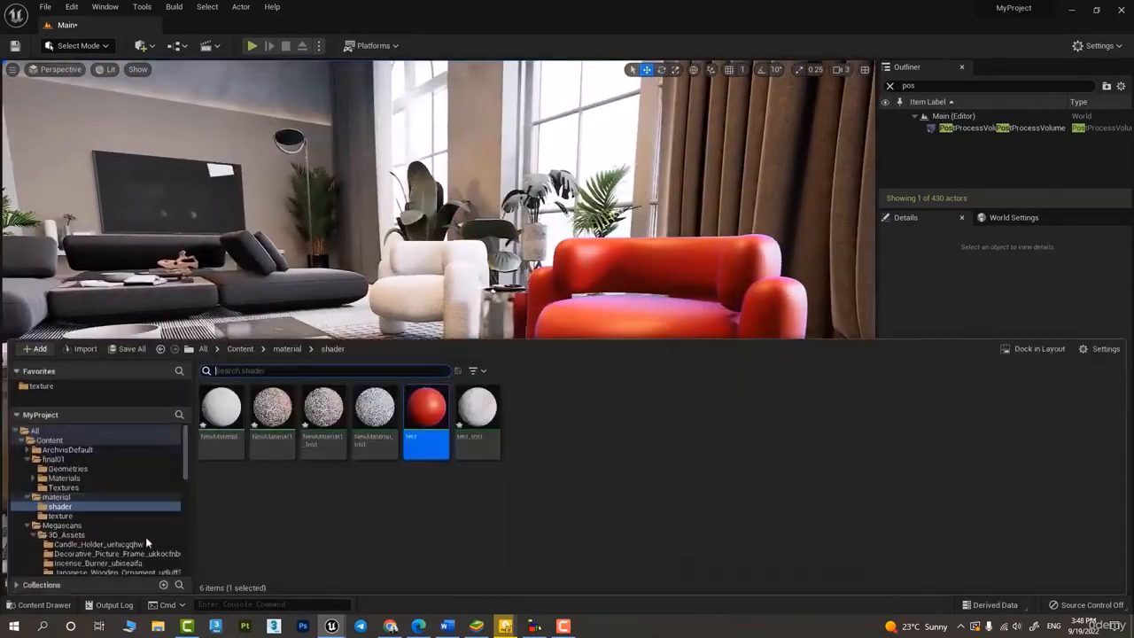
{"action": "double_click", "coordinate": [427, 419]}
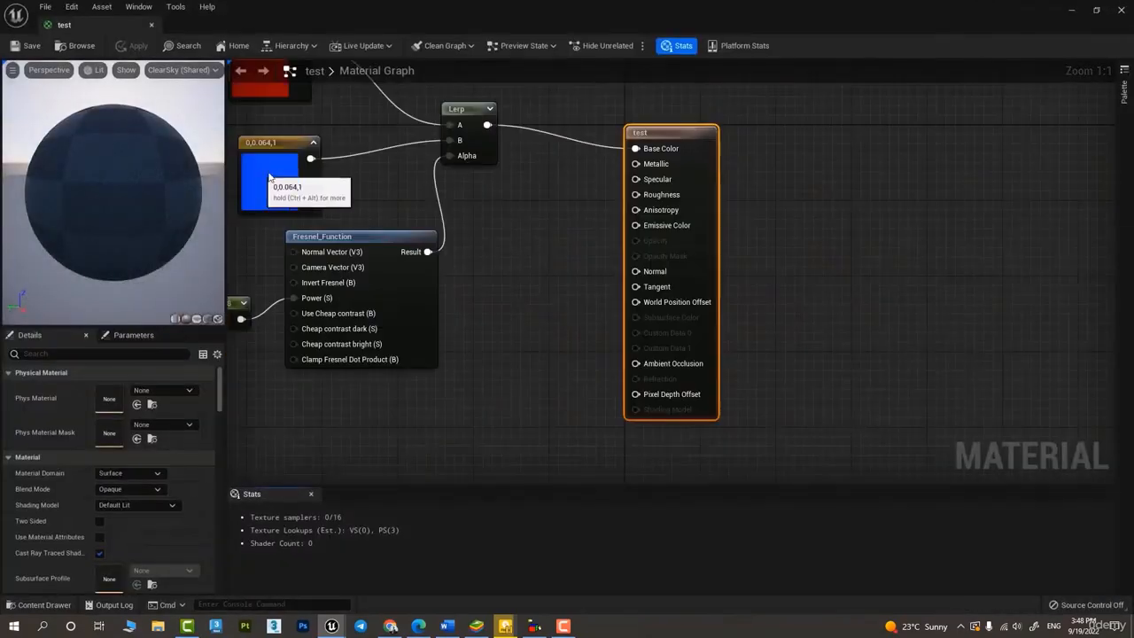
{"action": "right_click_drag", "start_coordinate": [441, 175], "coordinate": [628, 278]}
{"action": "left_click", "coordinate": [453, 191]}
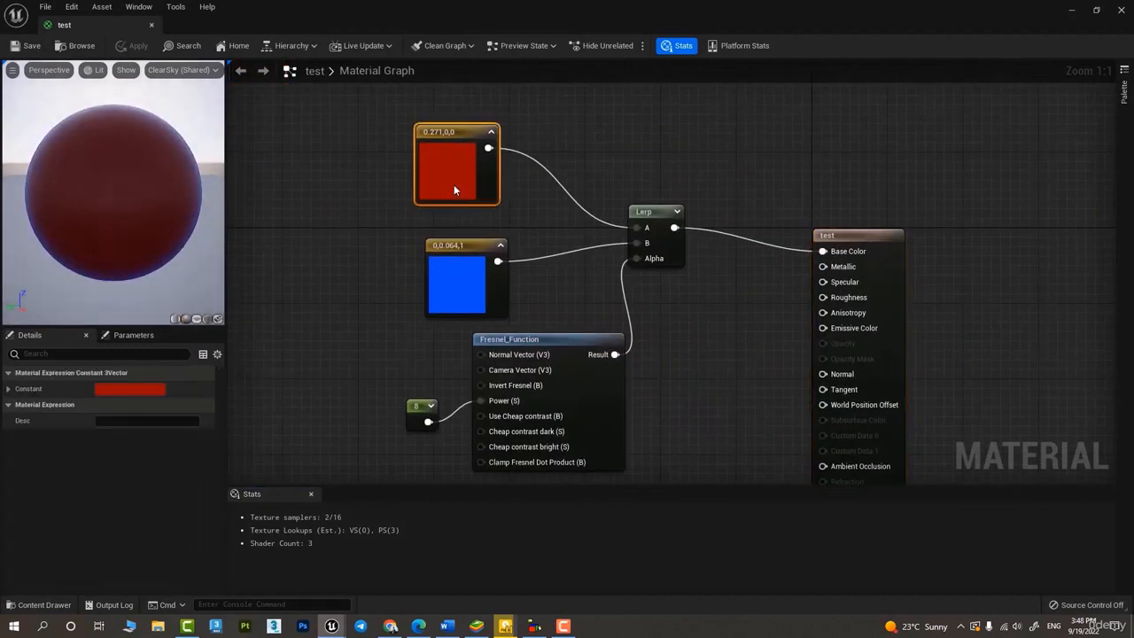
{"action": "double_click", "coordinate": [460, 275]}
{"action": "left_click", "coordinate": [706, 289]}
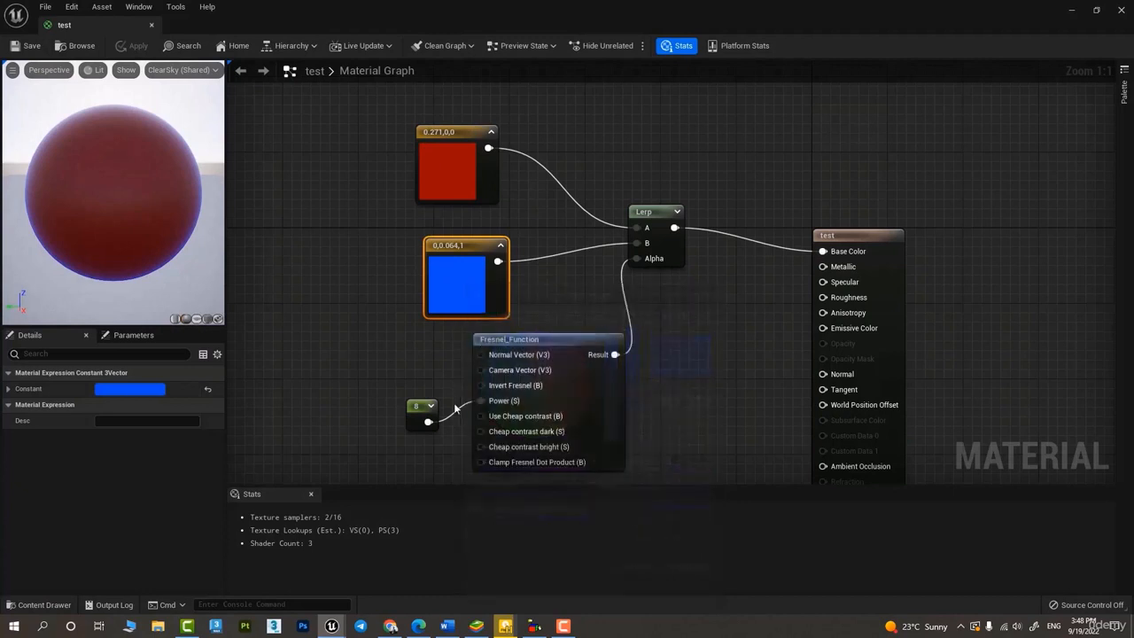
{"action": "left_click", "coordinate": [420, 407]}
{"action": "left_click", "coordinate": [139, 390]}
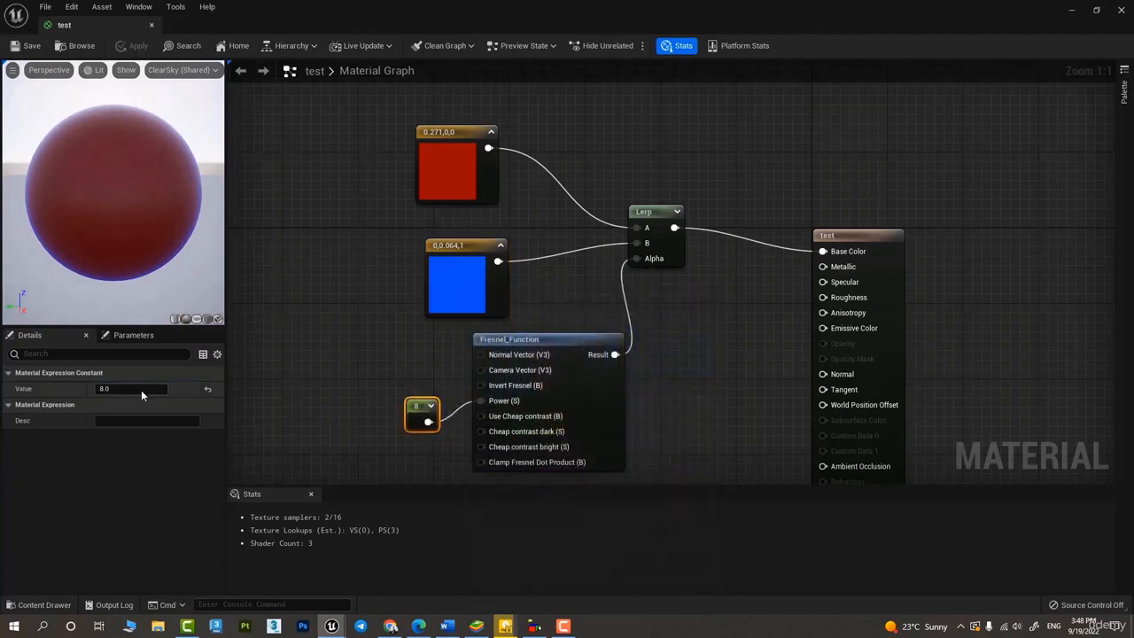
{"action": "type", "text": "1"}
{"action": "key", "text": "Return"}
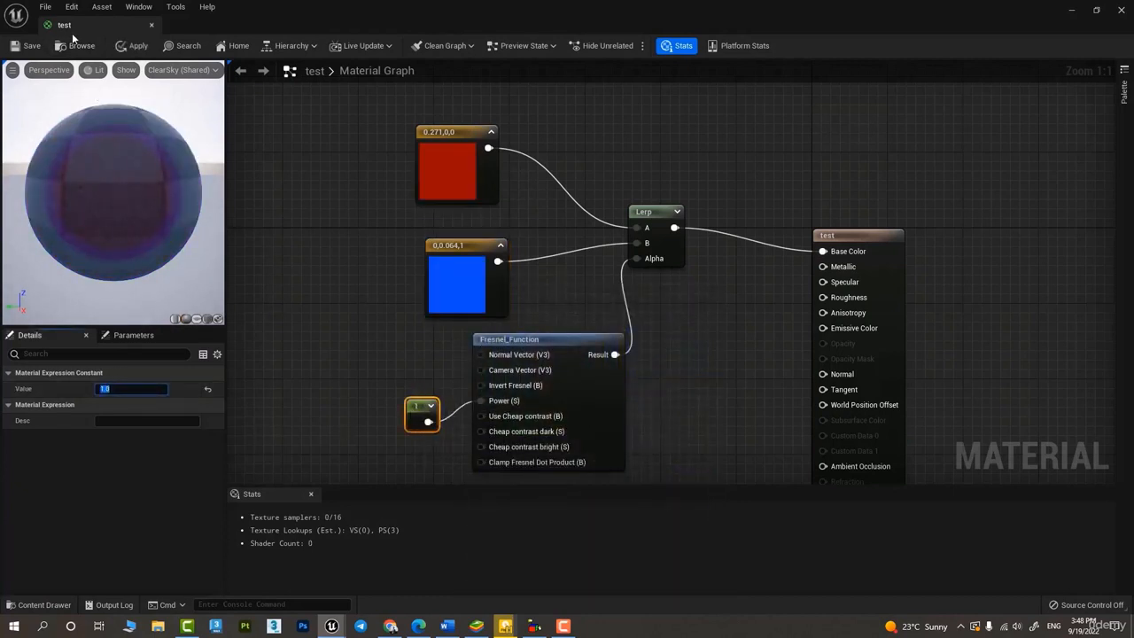
{"action": "left_click", "coordinate": [133, 45]}
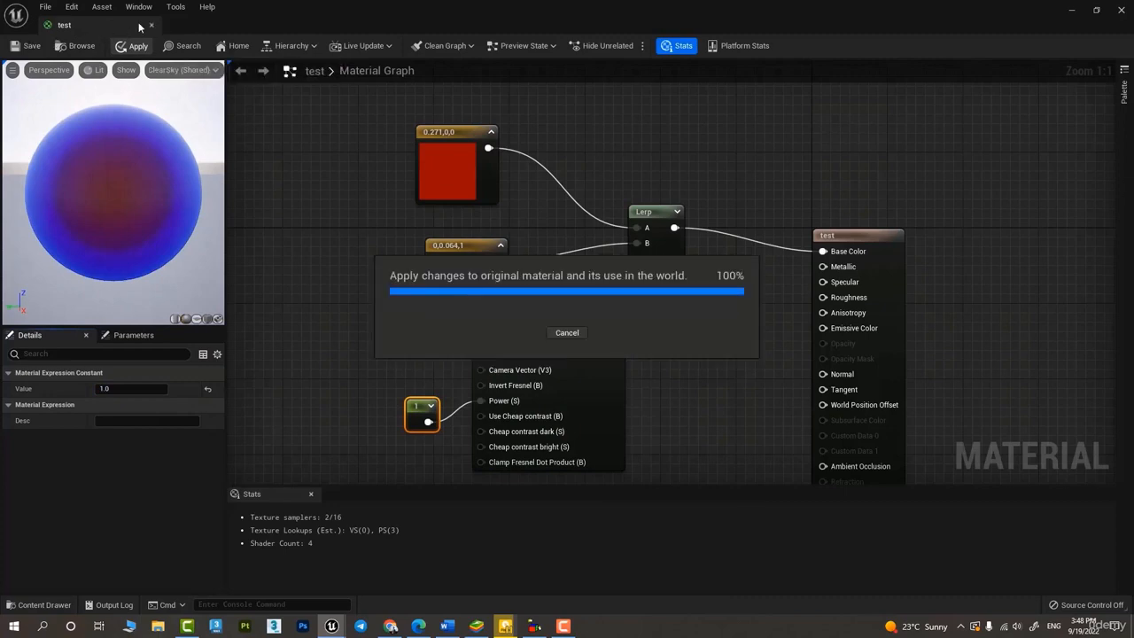
Dock the test material editor beside the Main level and examine the armchair's color blend from several angles
{"action": "left_click_drag", "start_coordinate": [101, 25], "coordinate": [202, 32]}
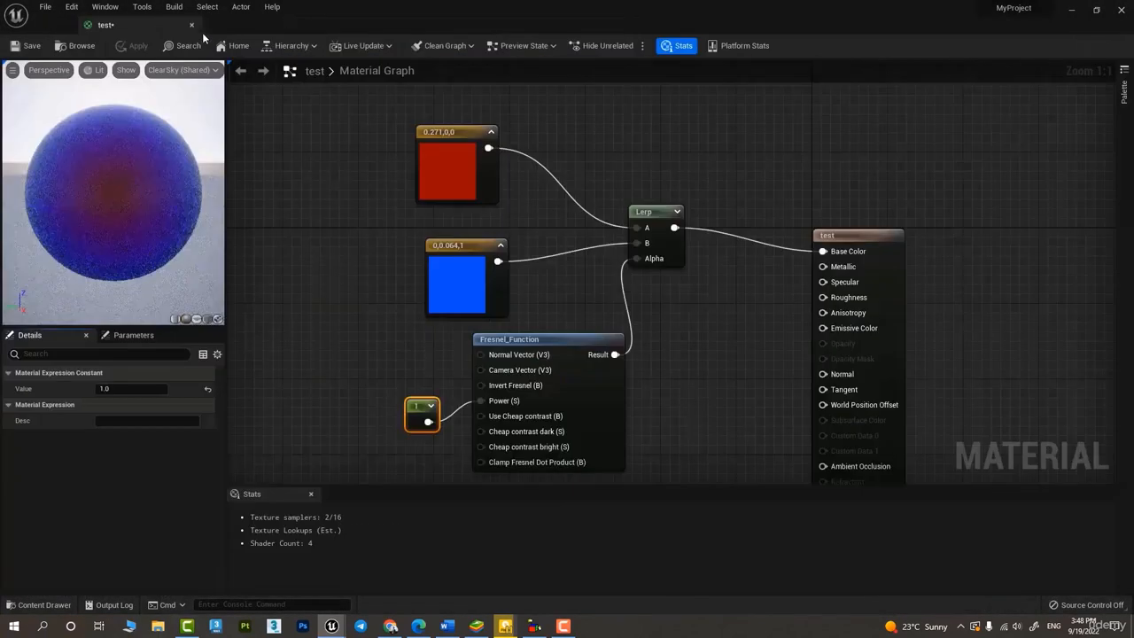
{"action": "left_click", "coordinate": [64, 25]}
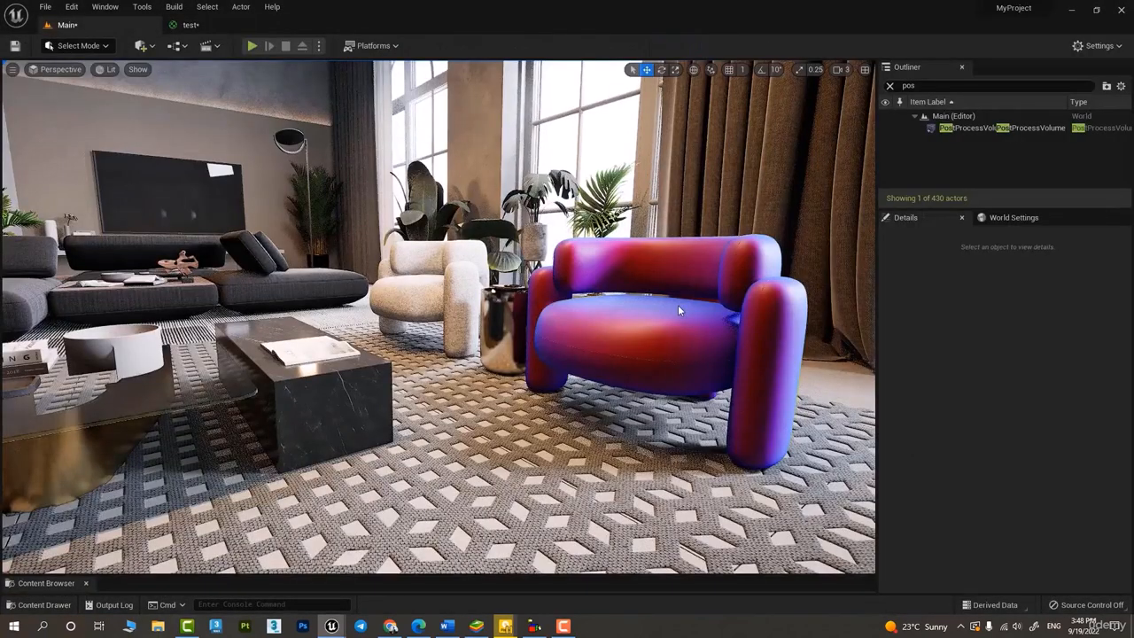
{"action": "right_click_drag", "start_coordinate": [627, 399], "coordinate": [714, 376]}
{"action": "key", "text": "w"}
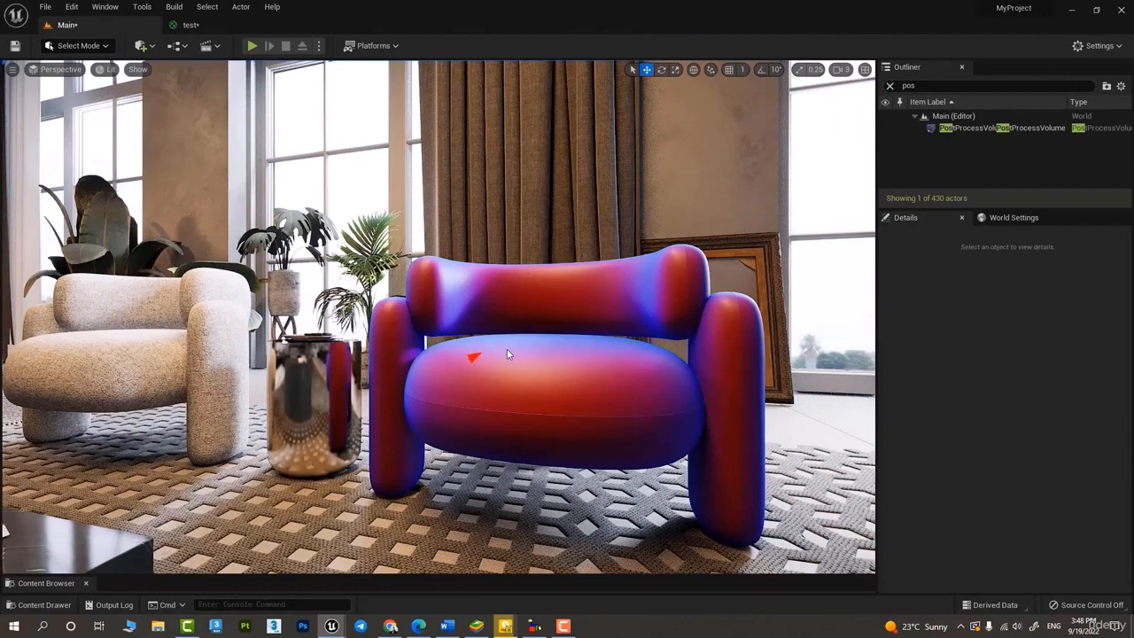
{"action": "right_click_drag", "start_coordinate": [537, 372], "coordinate": [484, 372]}
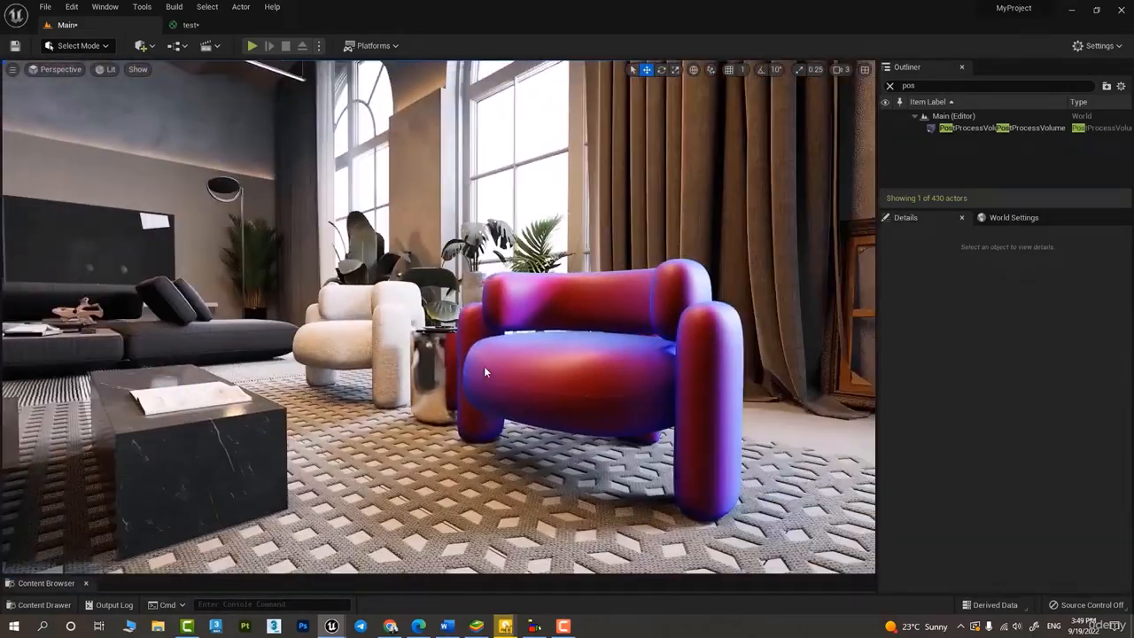
Return to the test material graph and delete the red and blue color constants feeding the Lerp
{"action": "left_click", "coordinate": [186, 25]}
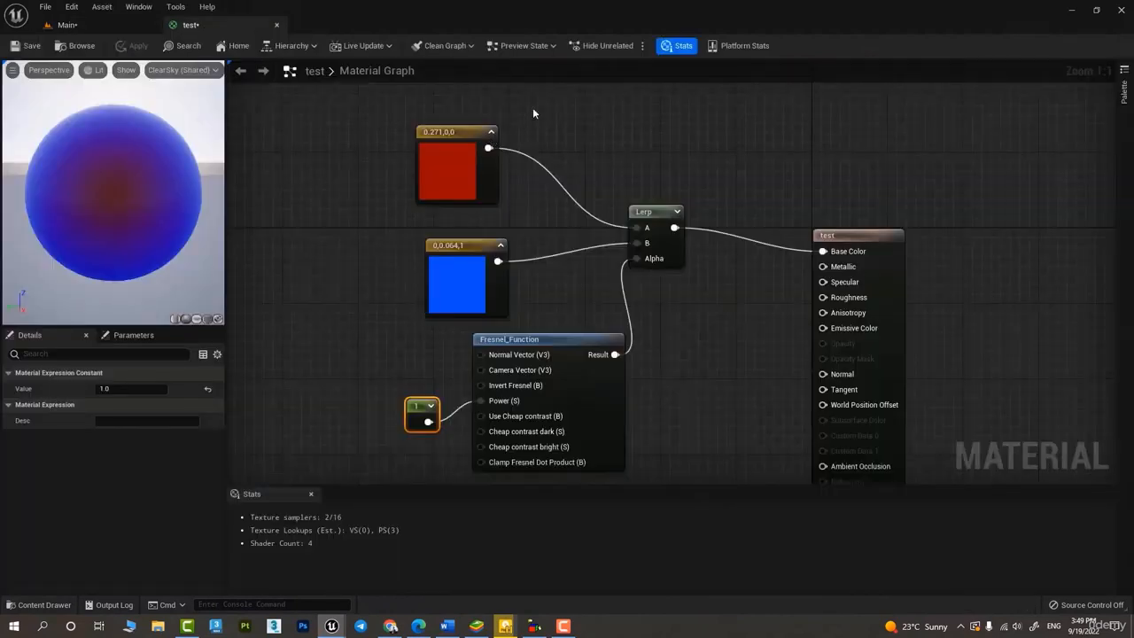
{"action": "left_click_drag", "start_coordinate": [533, 113], "coordinate": [433, 272]}
{"action": "key", "text": "Delete"}
Add texture 0052 from the texture folder as a Texture Sample and wire its RGB into the Lerp's A input
{"action": "key", "text": "ctrl+space"}
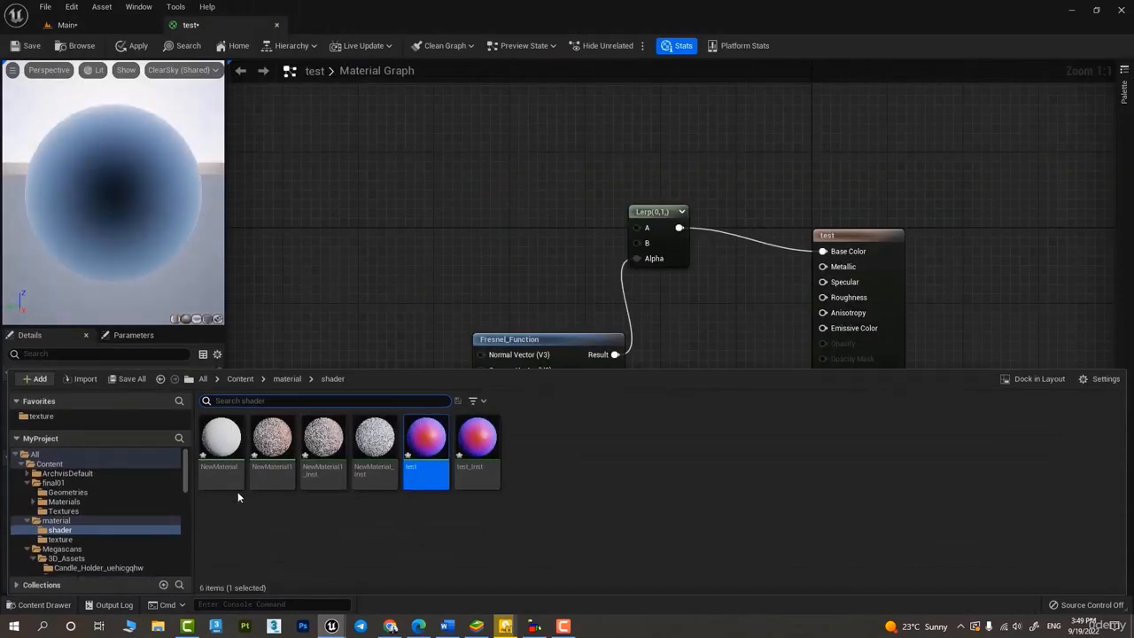
{"action": "left_click", "coordinate": [61, 539]}
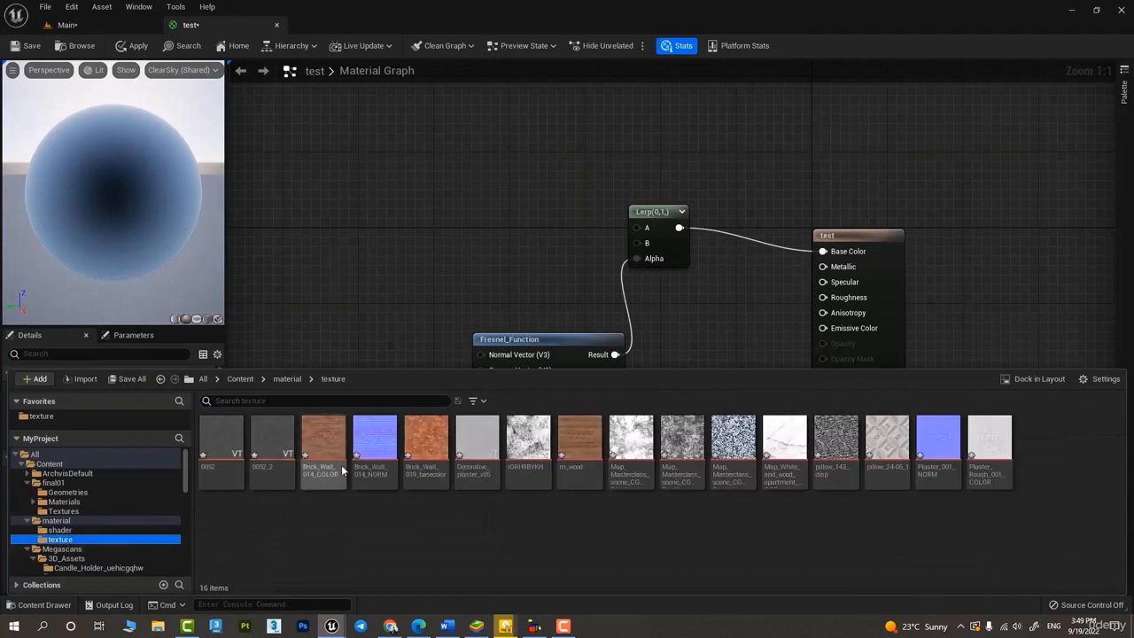
{"action": "left_click_drag", "start_coordinate": [229, 444], "coordinate": [387, 196]}
{"action": "left_click_drag", "start_coordinate": [451, 218], "coordinate": [636, 227]}
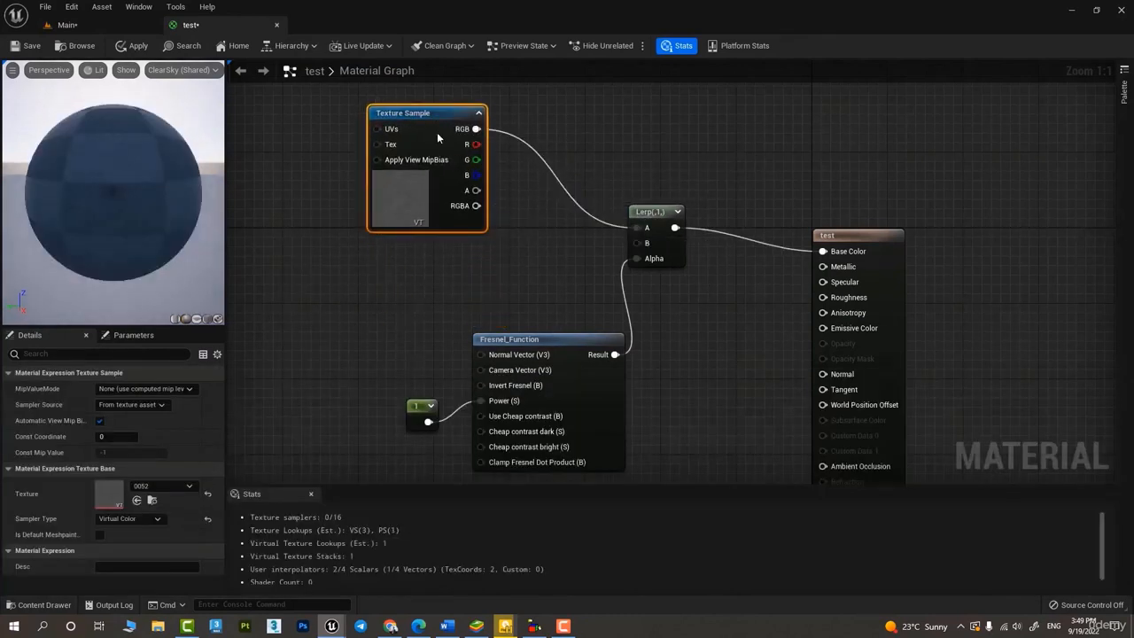
Wire the Texture Sample's RGB into the Lerp's B input as well, apply the material and view the armchair in the level
{"action": "left_click_drag", "start_coordinate": [423, 112], "coordinate": [636, 244]}
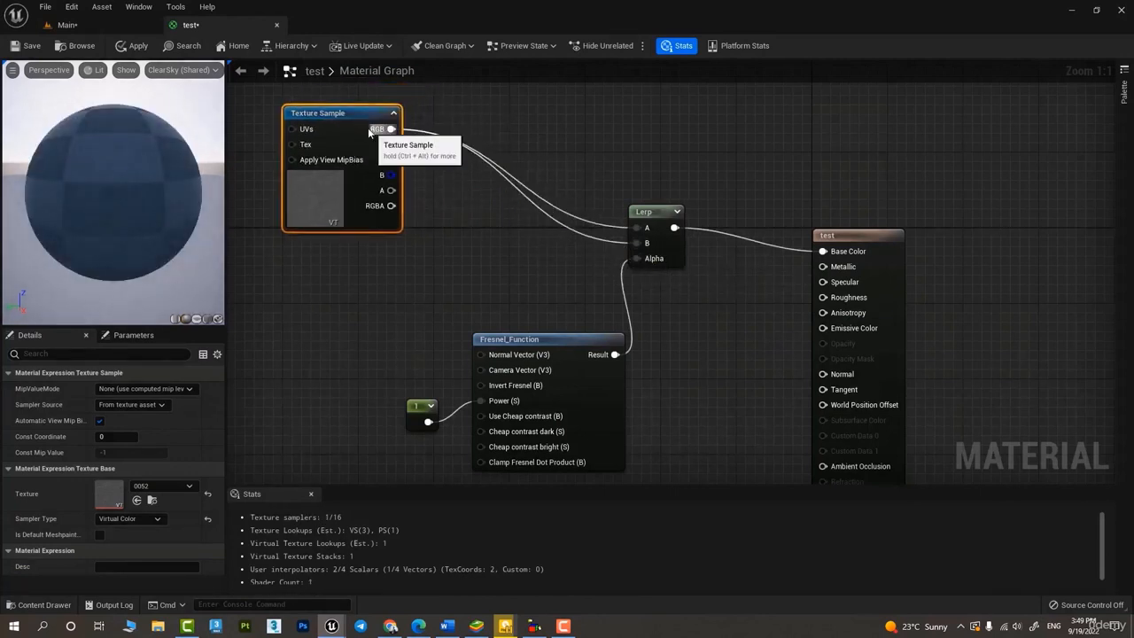
{"action": "left_click_drag", "start_coordinate": [359, 121], "coordinate": [320, 111]}
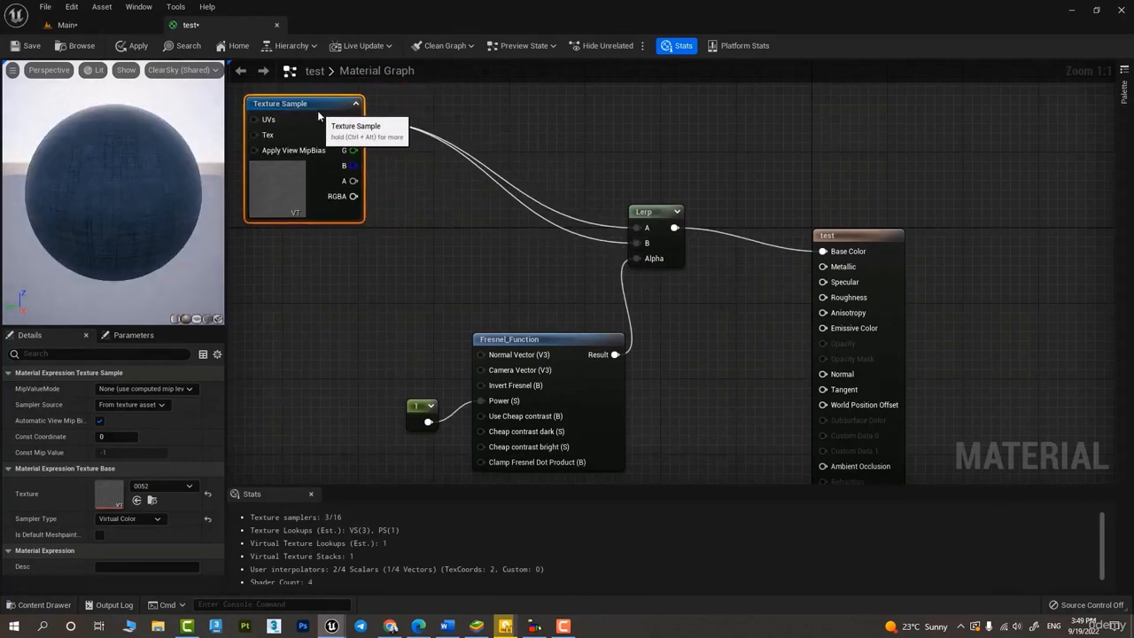
{"action": "left_click", "coordinate": [138, 48]}
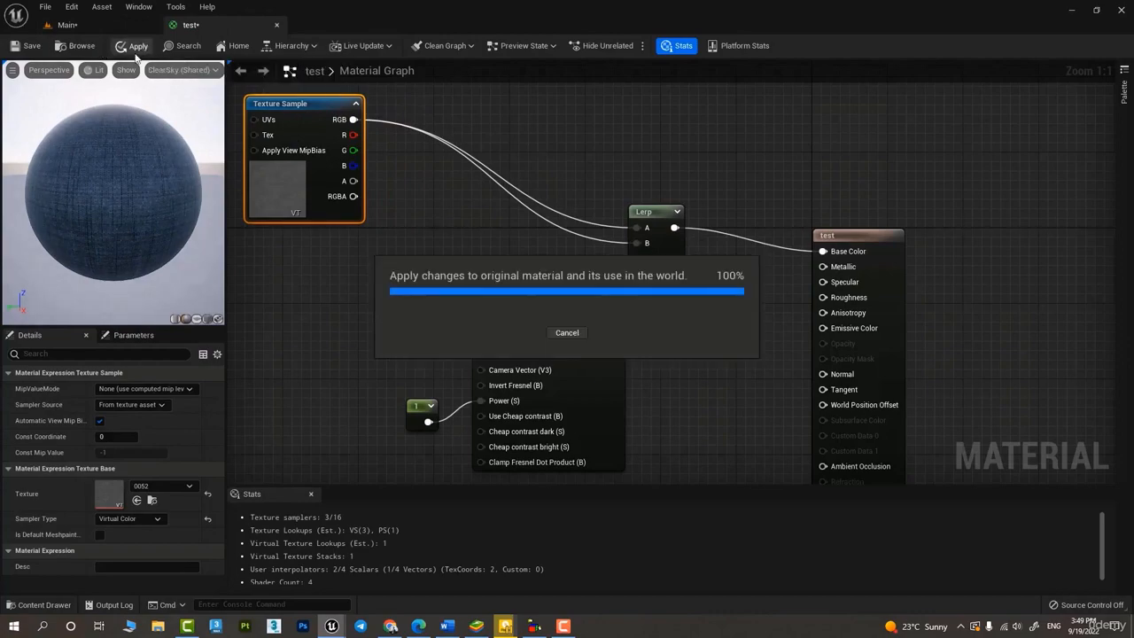
{"action": "left_click", "coordinate": [95, 28]}
{"action": "right_click_drag", "start_coordinate": [532, 337], "coordinate": [452, 304]}
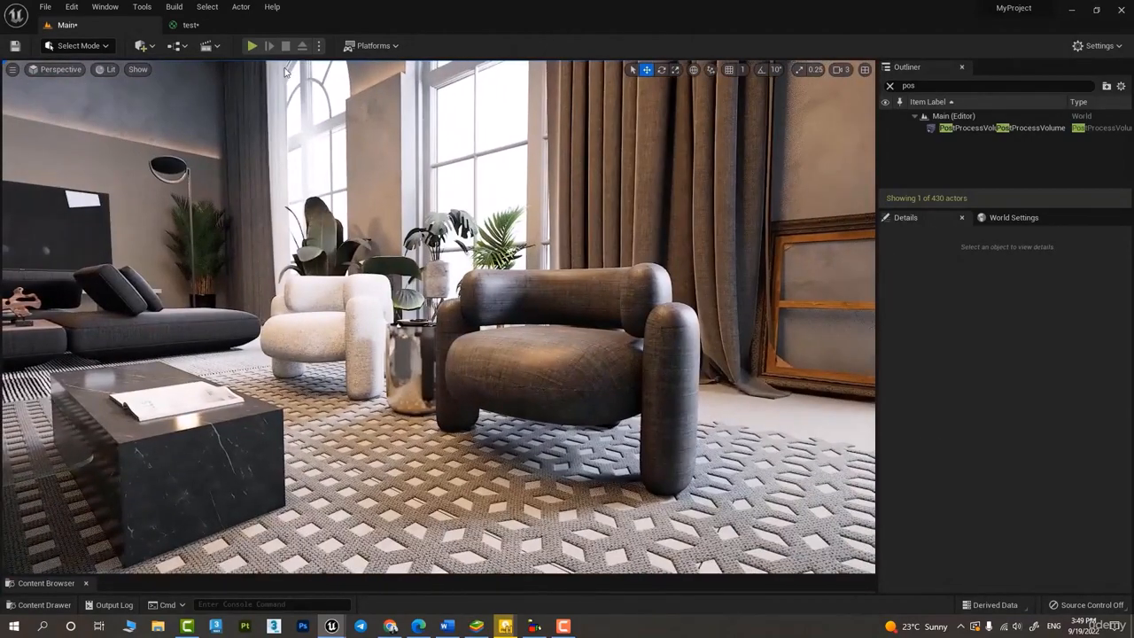
Make room in the test material graph and insert a Multiply node between the Texture Sample's RGB and the Lerp's B input
{"action": "left_click", "coordinate": [203, 33]}
{"action": "left_click_drag", "start_coordinate": [325, 106], "coordinate": [284, 115]}
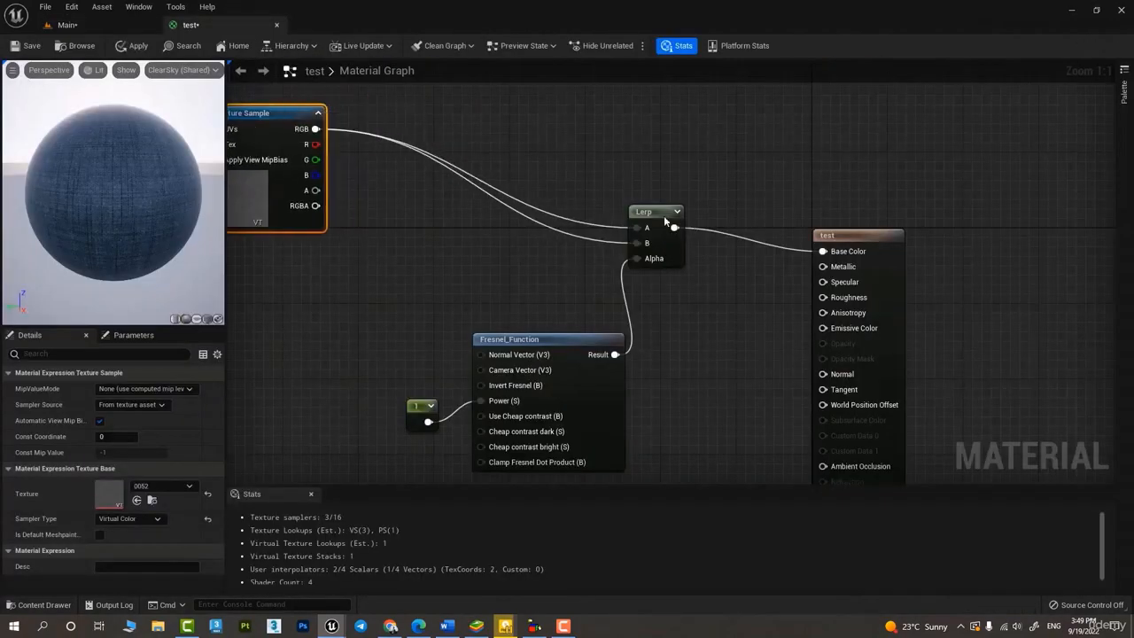
{"action": "left_click_drag", "start_coordinate": [640, 221], "coordinate": [663, 189]}
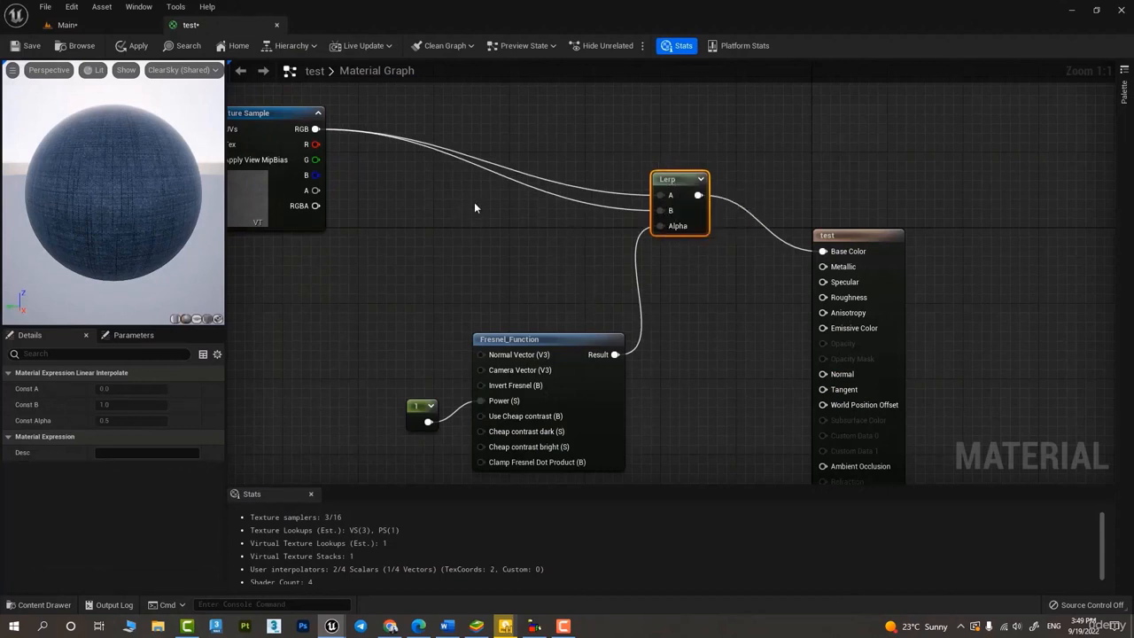
{"action": "left_click", "coordinate": [521, 203]}
{"action": "key", "text": "m"}
{"action": "left_click", "coordinate": [521, 202]}
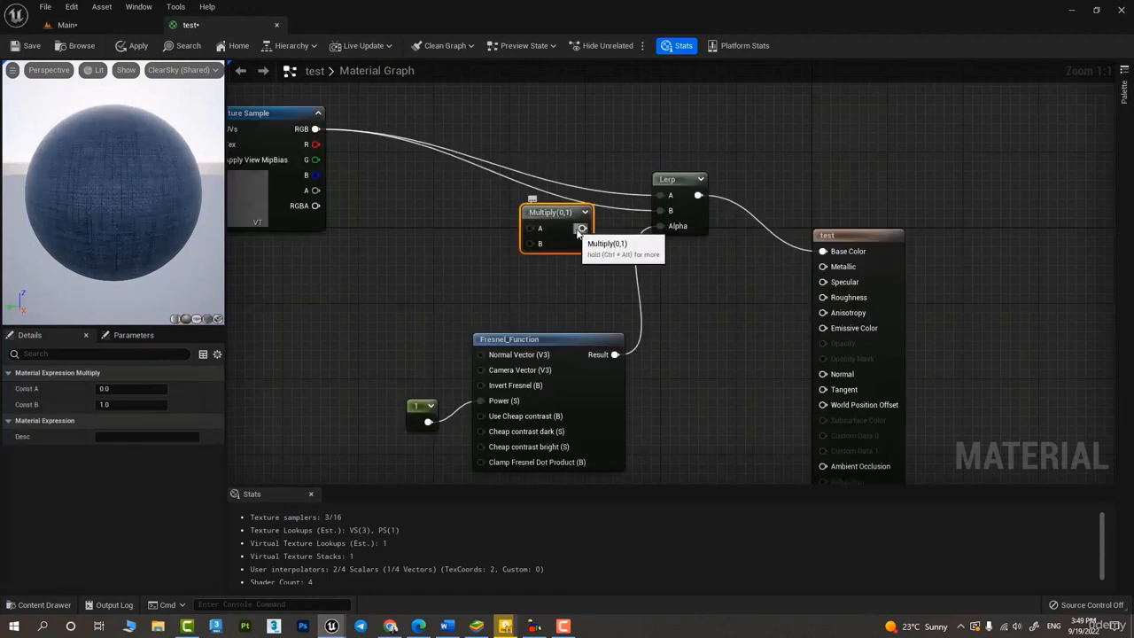
{"action": "left_click_drag", "start_coordinate": [315, 129], "coordinate": [660, 210]}
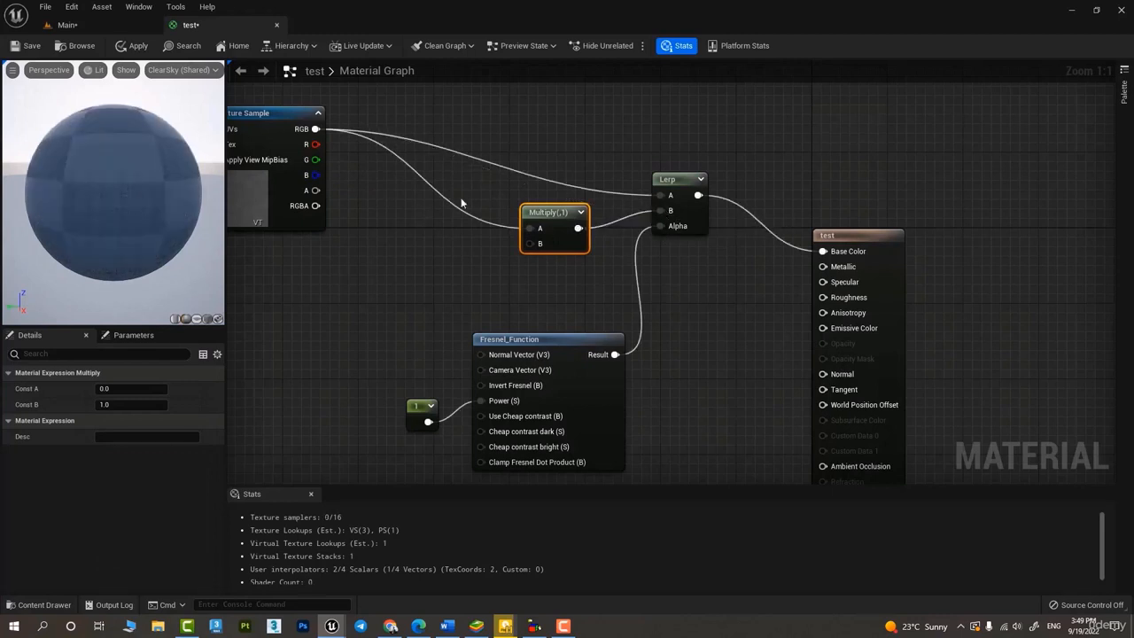
Add a Constant with a value of 0.1 and wire it into the Multiply's B input
{"action": "left_click", "coordinate": [423, 251]}
{"action": "left_click_drag", "start_coordinate": [445, 274], "coordinate": [535, 243]}
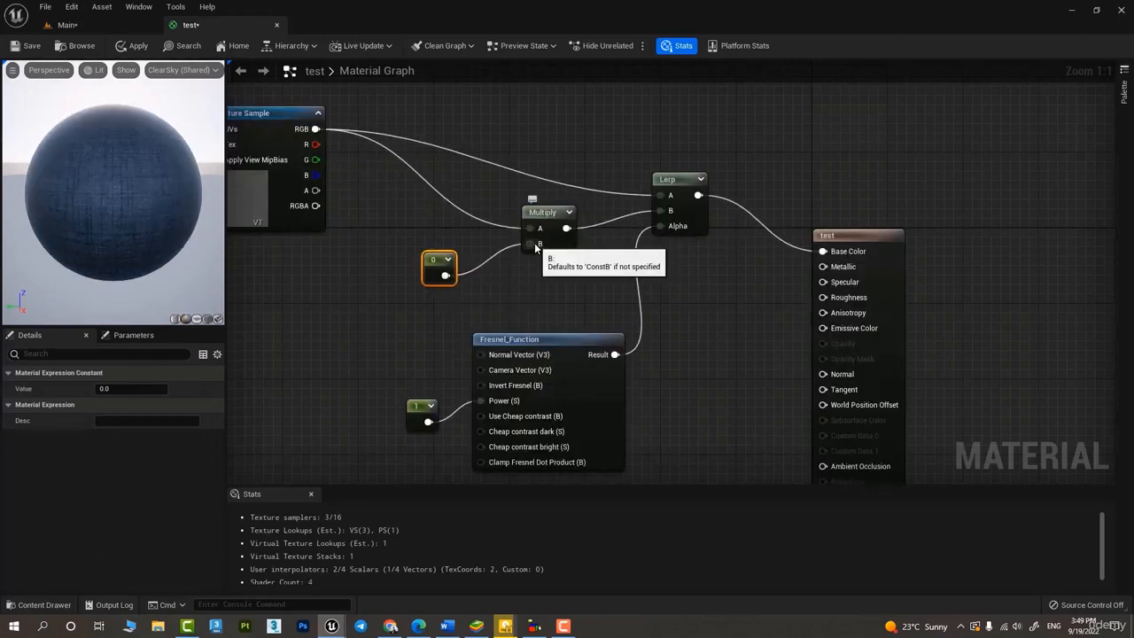
{"action": "left_click", "coordinate": [129, 390]}
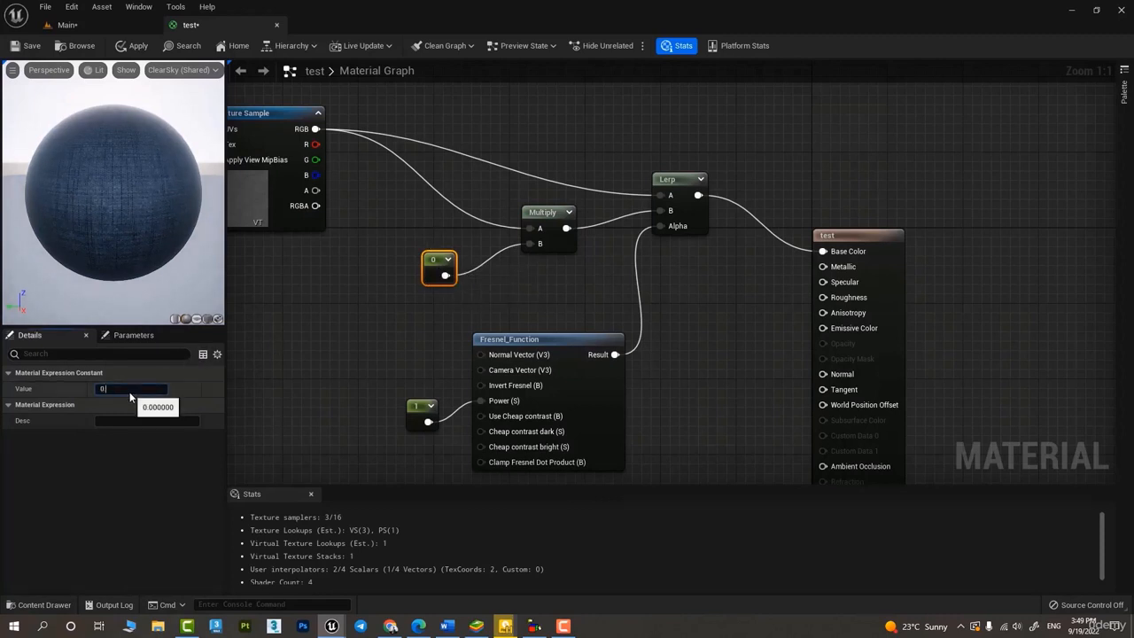
{"action": "type", "text": ".1"}
{"action": "key", "text": "Return"}
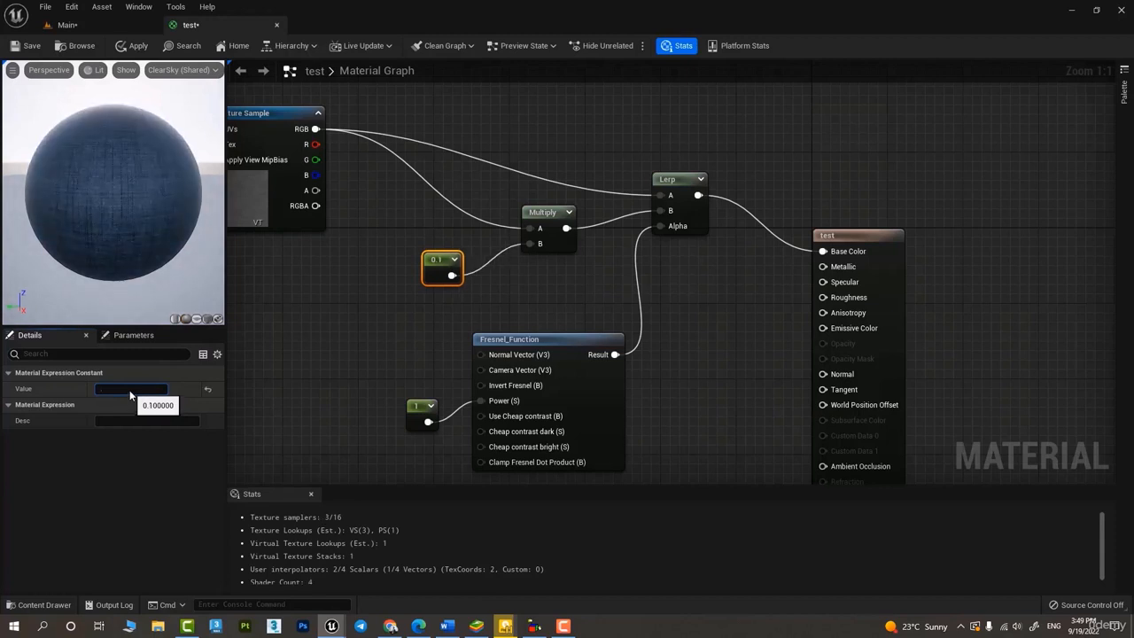
Set the Multiply's constant to 0.01, apply the material and inspect the armchair in the Main level
{"action": "key", "text": "BackSpace"}
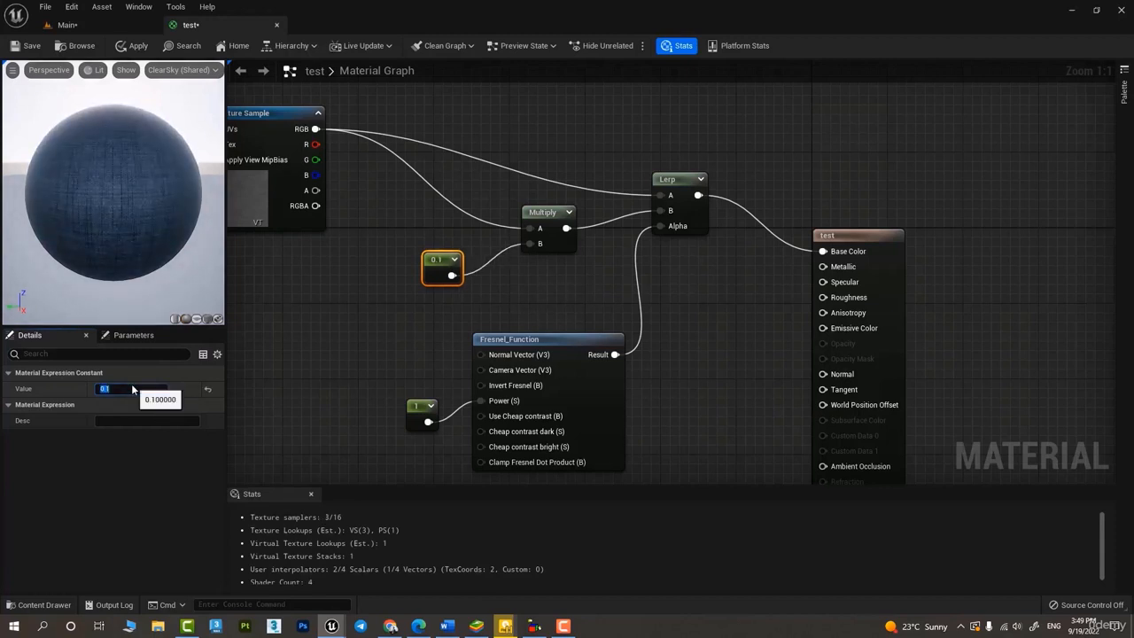
{"action": "type", "text": "0"}
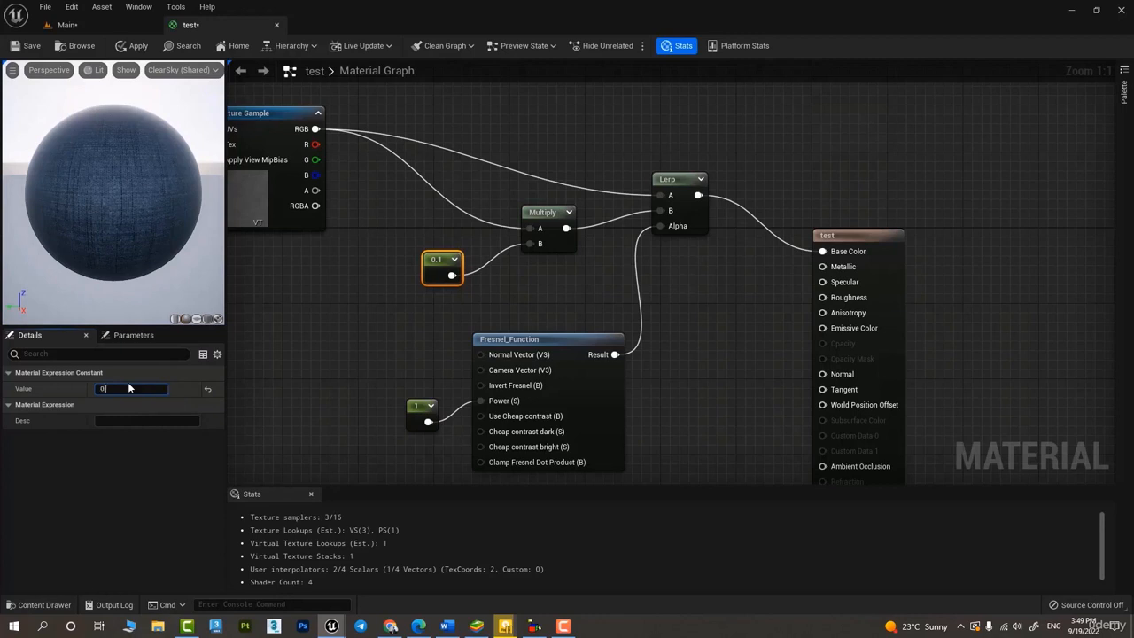
{"action": "type", "text": ".01"}
{"action": "key", "text": "Return"}
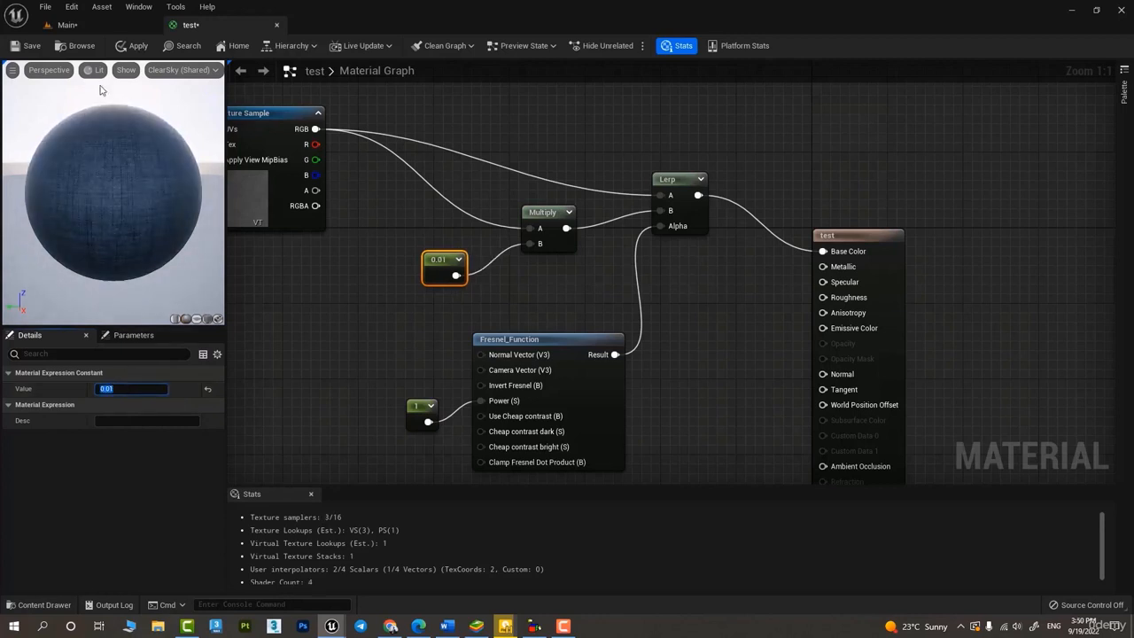
{"action": "left_click", "coordinate": [133, 45]}
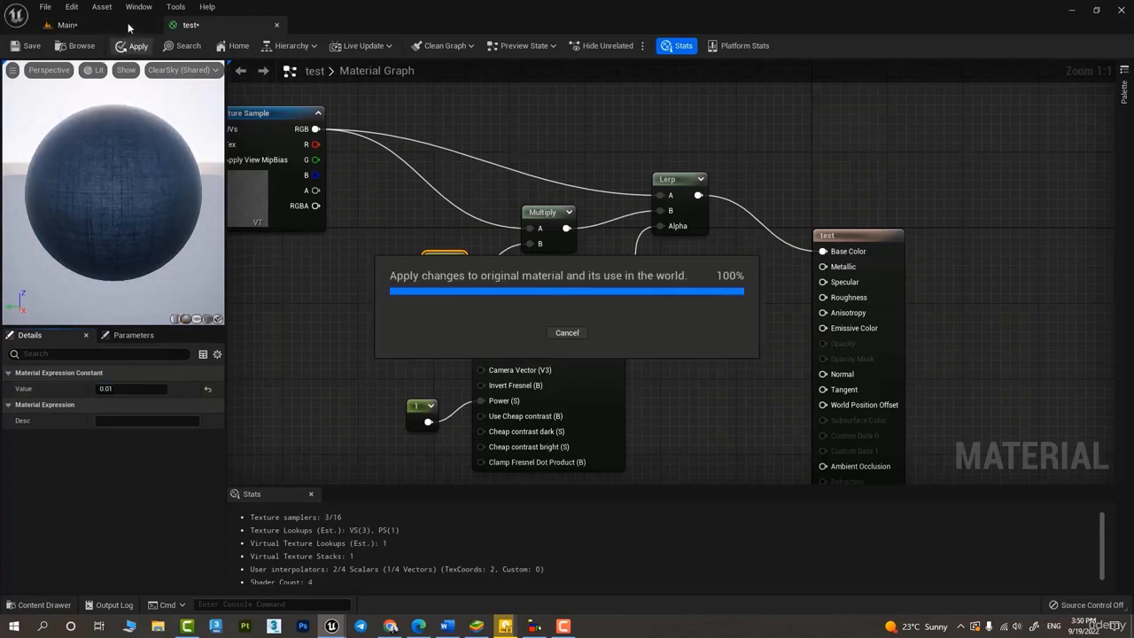
{"action": "left_click", "coordinate": [128, 22]}
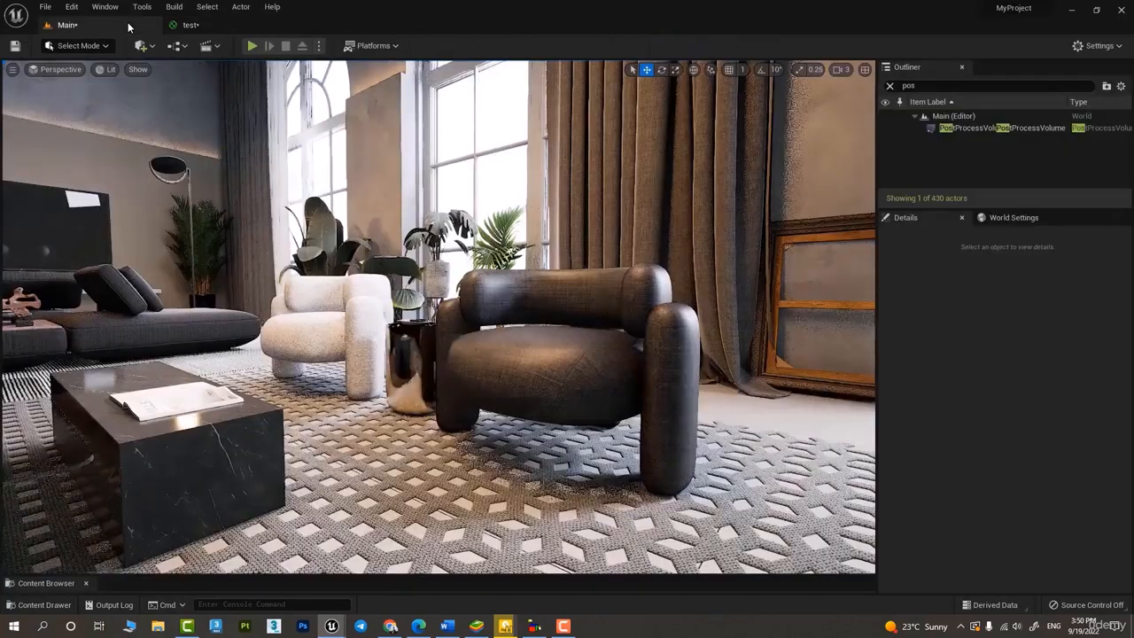
{"action": "left_click_drag", "start_coordinate": [601, 388], "coordinate": [475, 271], "text": "alt"}
Add a second Multiply node in the test material between the Texture Sample's RGB and the Lerp's A input
{"action": "left_click", "coordinate": [188, 25]}
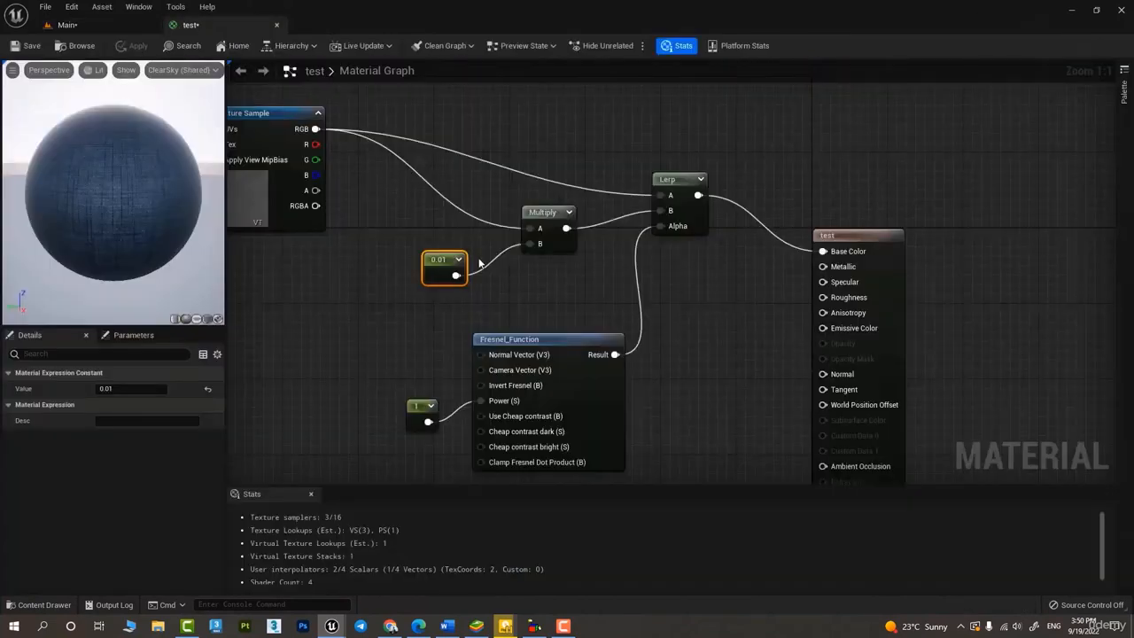
{"action": "left_click", "coordinate": [555, 133]}
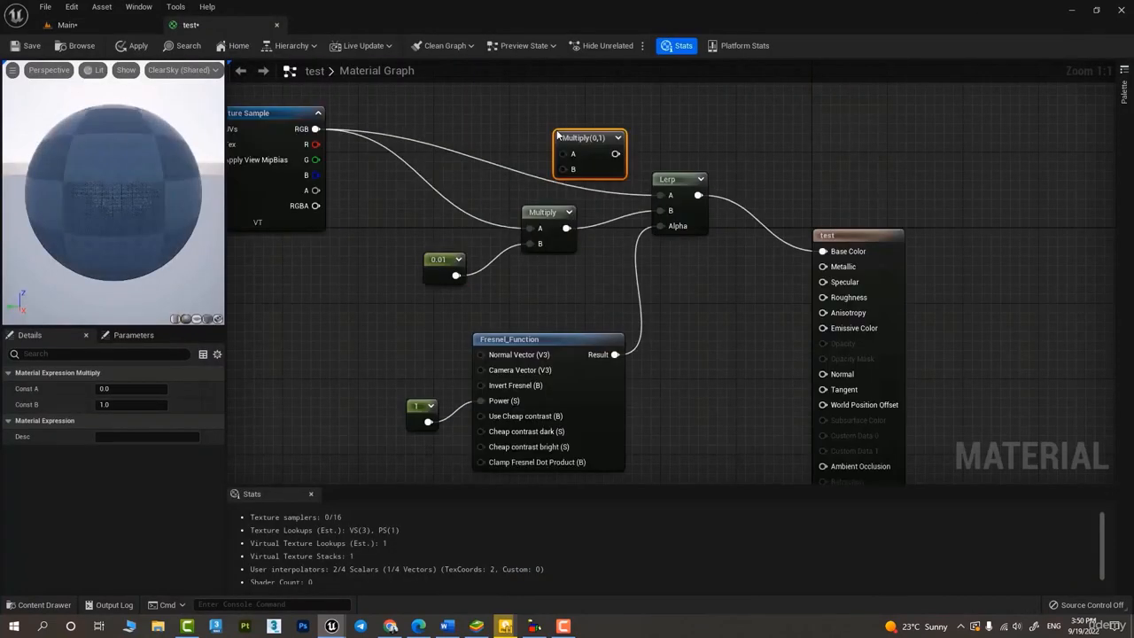
{"action": "left_click_drag", "start_coordinate": [317, 129], "coordinate": [664, 191]}
{"action": "left_click", "coordinate": [559, 146]}
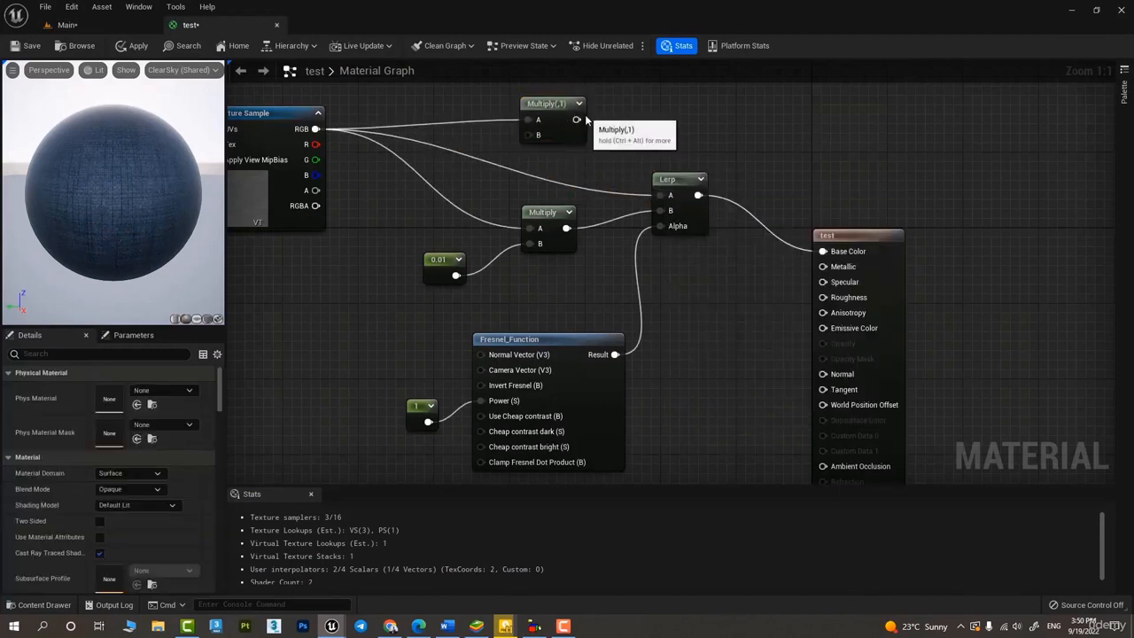
{"action": "left_click_drag", "start_coordinate": [577, 120], "coordinate": [658, 196]}
{"action": "right_click_drag", "start_coordinate": [657, 196], "coordinate": [686, 334]}
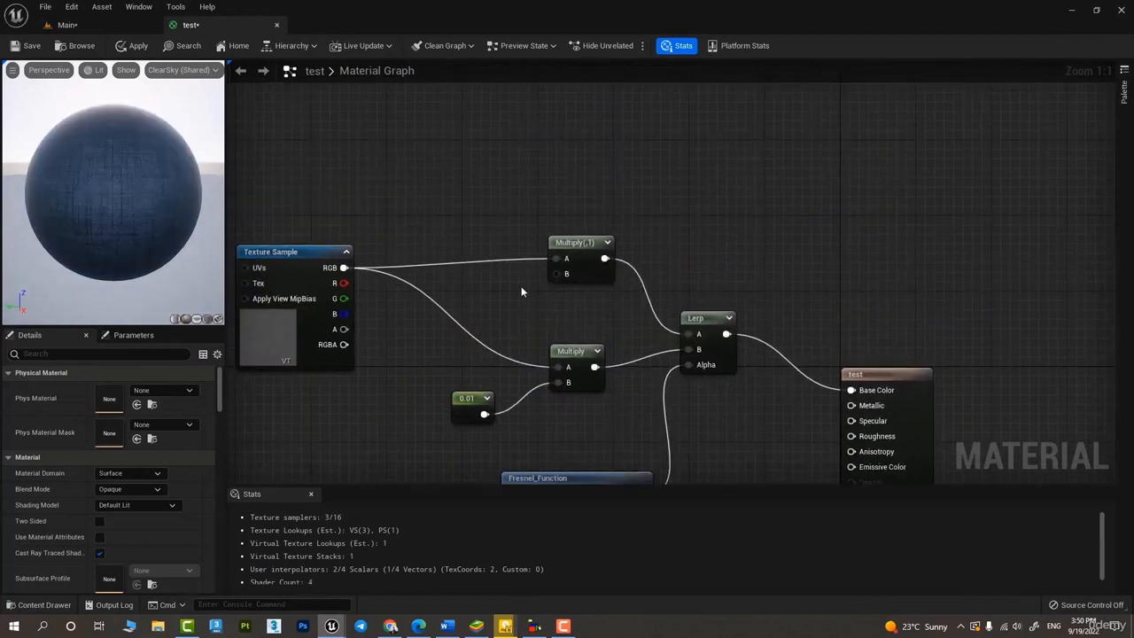
Add a Constant with a value of 5 and wire it into the upper Multiply's B input
{"action": "left_click", "coordinate": [528, 298]}
{"action": "left_click_drag", "start_coordinate": [525, 298], "coordinate": [556, 274]}
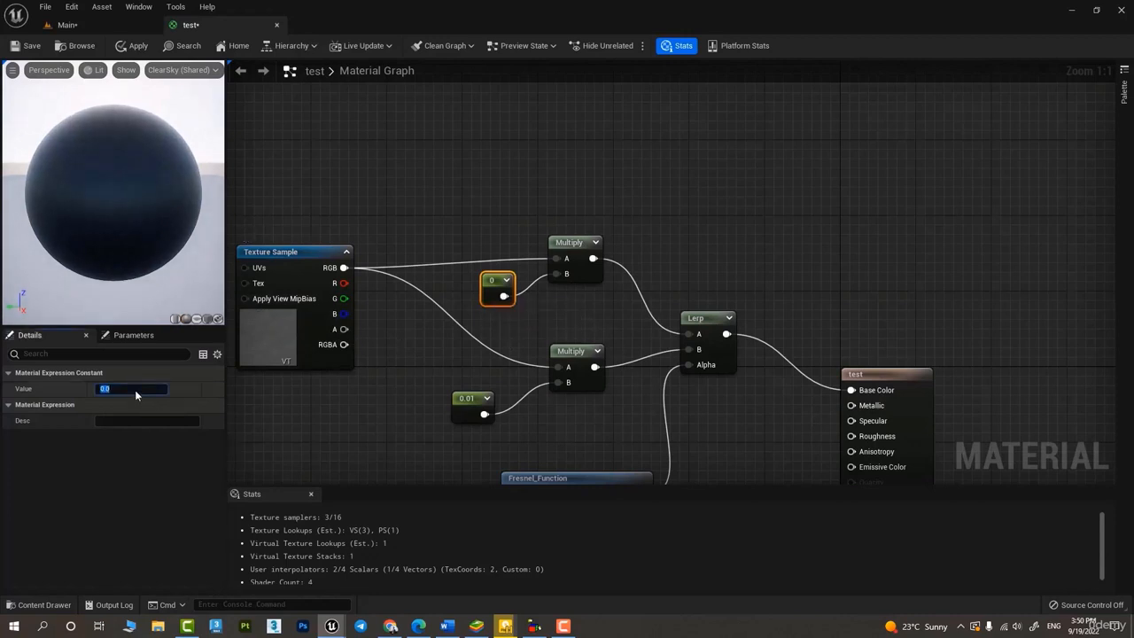
{"action": "type", "text": "5"}
{"action": "key", "text": "Return"}
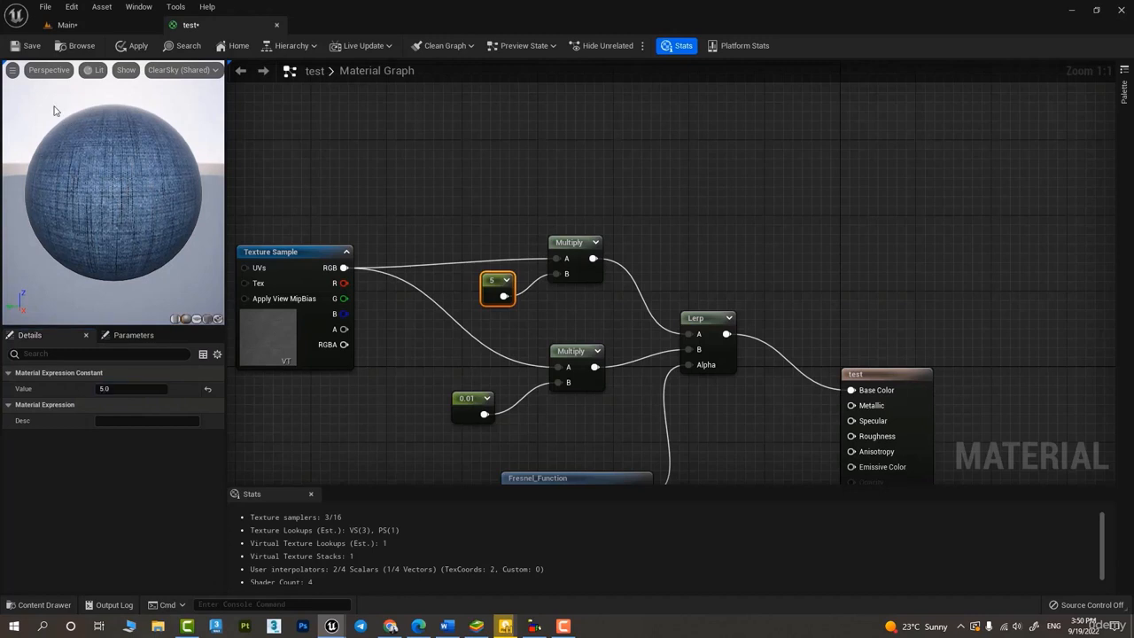
Check the material on the preview sphere, apply it and examine the armchair's fabric in the Main level from several angles
{"action": "left_click_drag", "start_coordinate": [53, 111], "coordinate": [146, 126]}
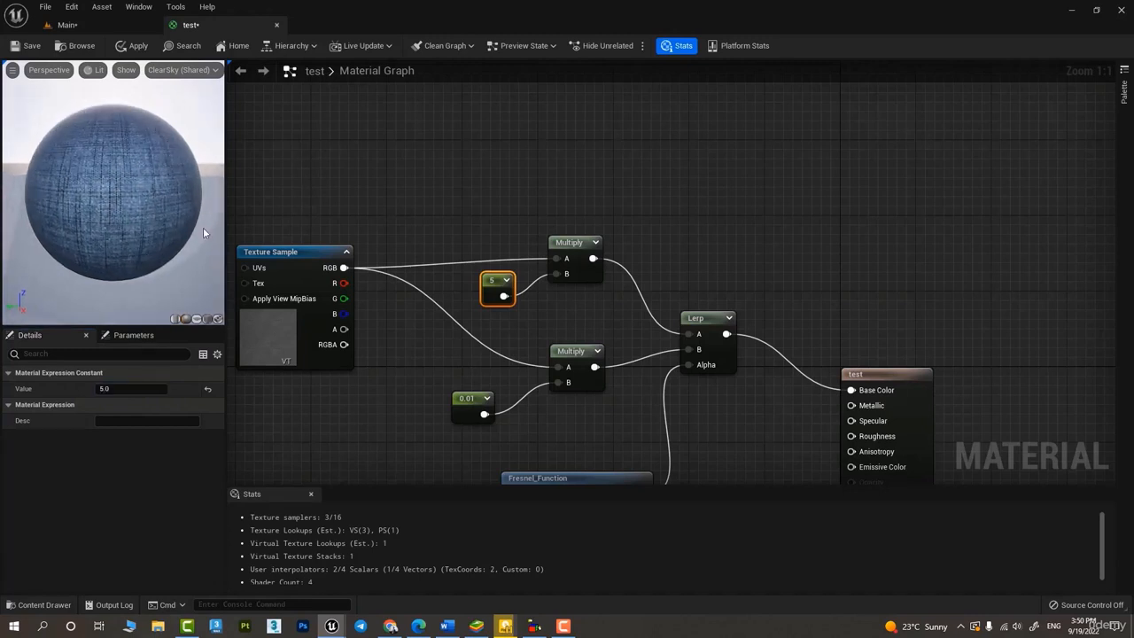
{"action": "right_click_drag", "start_coordinate": [593, 393], "coordinate": [625, 412]}
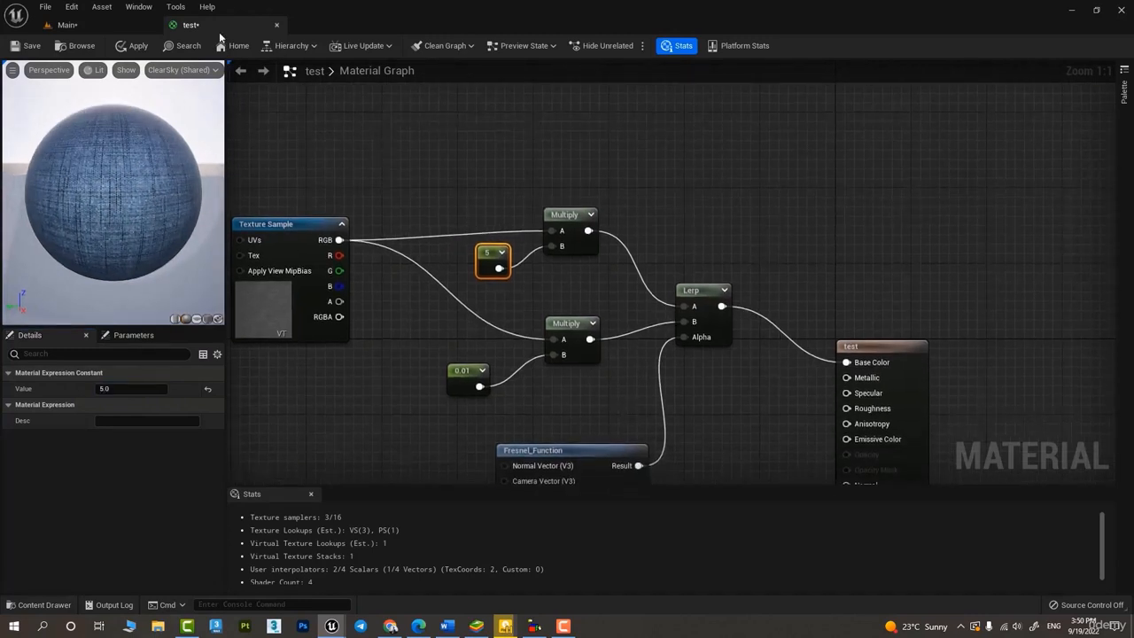
{"action": "right_click_drag", "start_coordinate": [599, 384], "coordinate": [606, 313]}
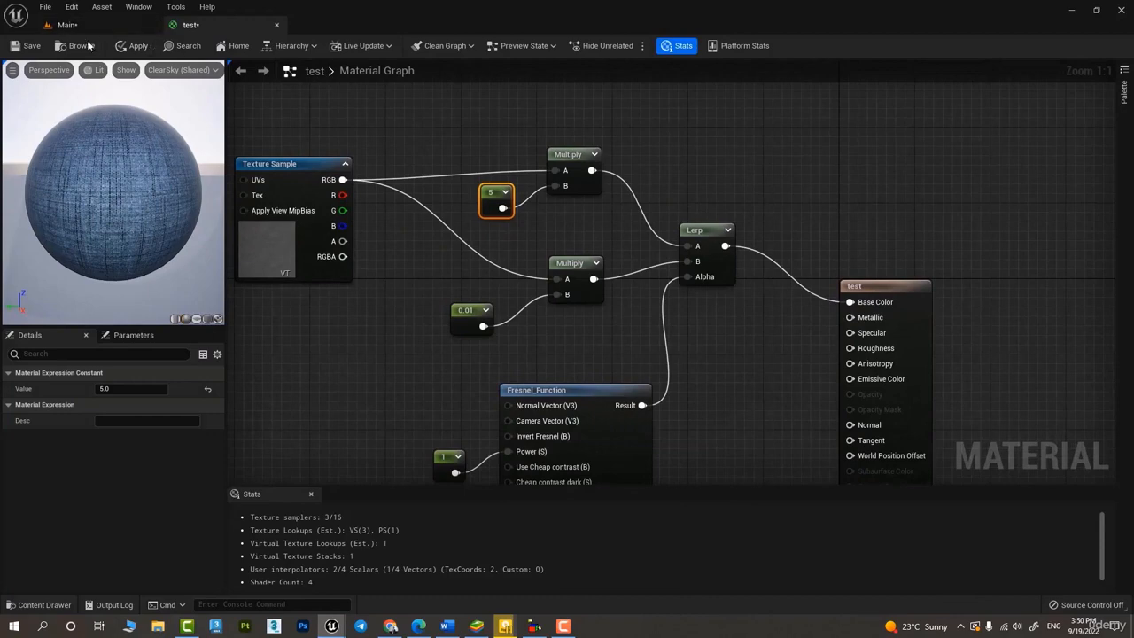
{"action": "left_click", "coordinate": [134, 46]}
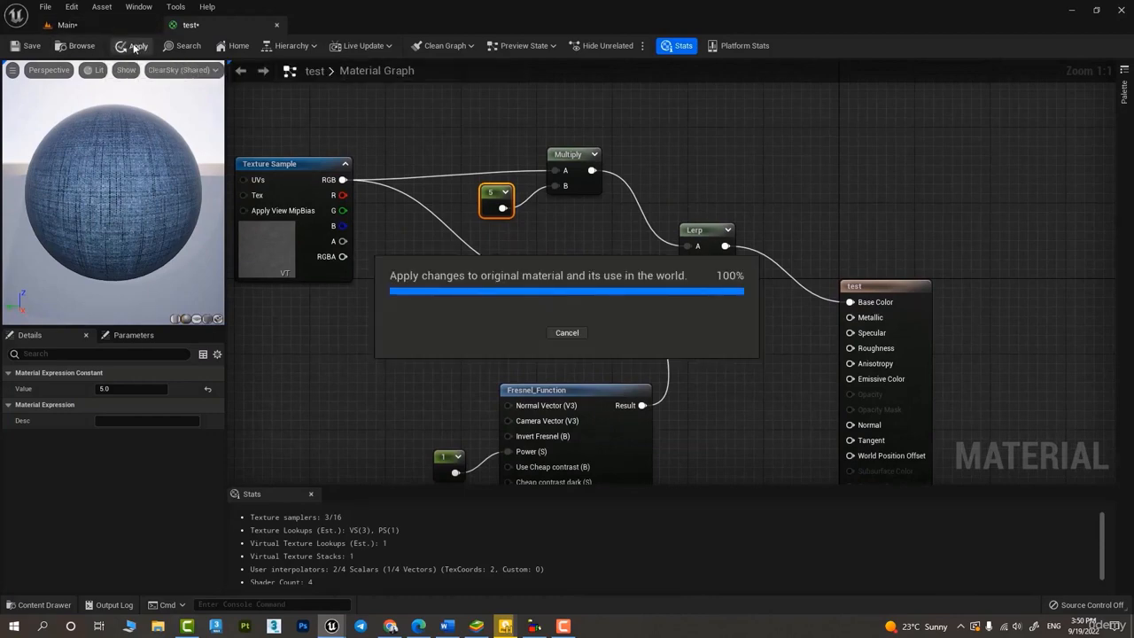
{"action": "left_click", "coordinate": [68, 24]}
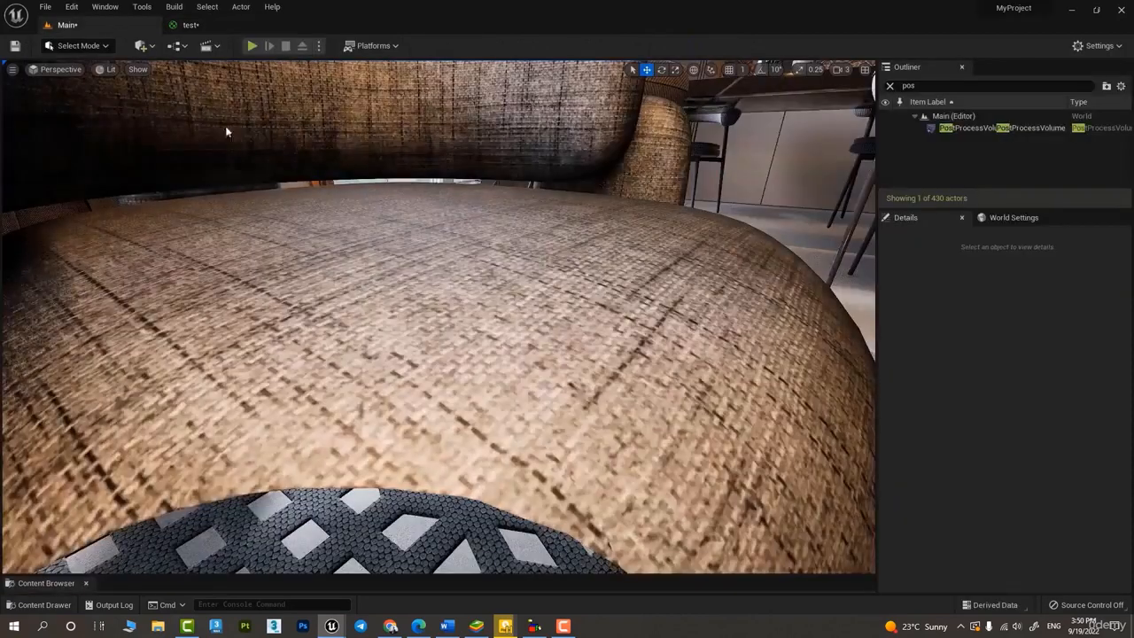
{"action": "right_click_drag", "start_coordinate": [437, 317], "coordinate": [218, 173]}
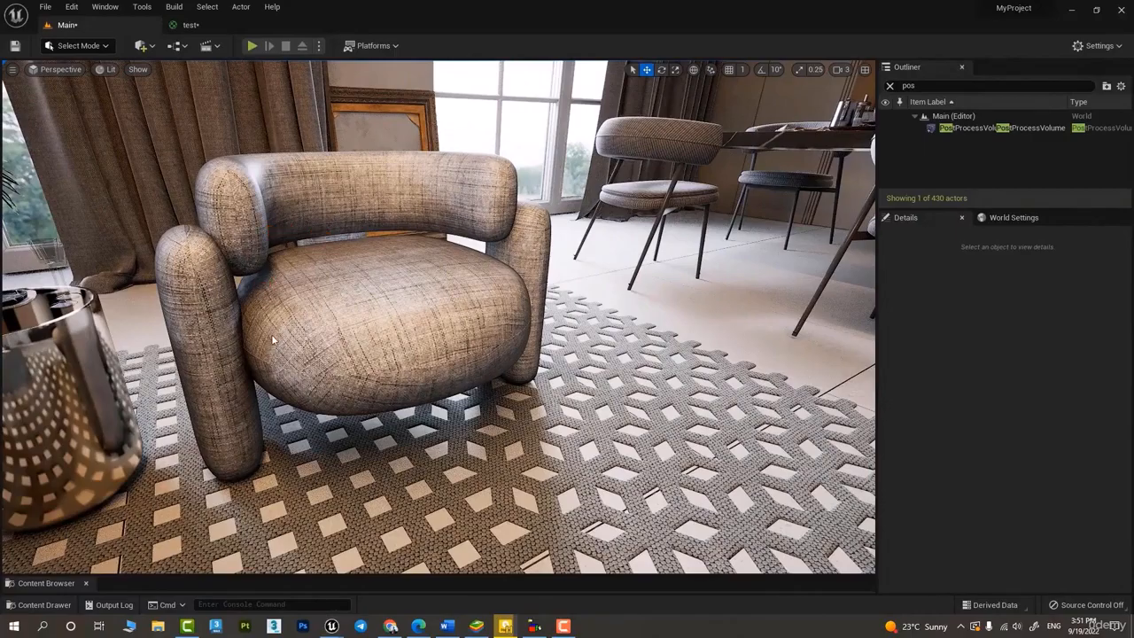
{"action": "right_click_drag", "start_coordinate": [271, 334], "coordinate": [360, 383]}
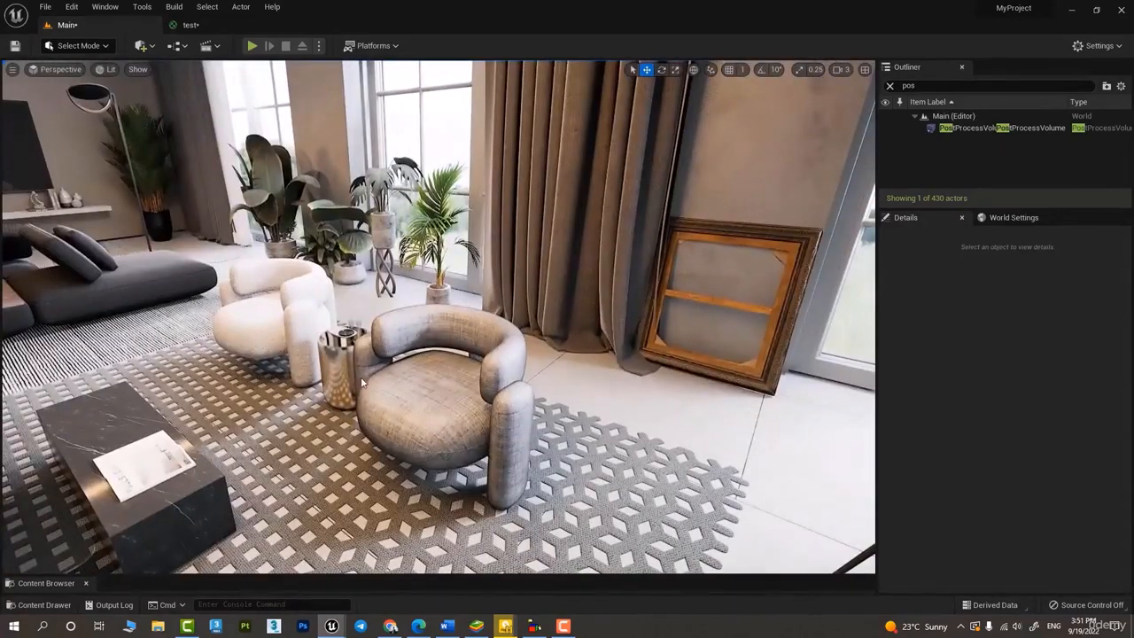
Add a TextureCoordinate node to the test material and wire it into the Texture Sample's UVs input
{"action": "left_click", "coordinate": [191, 25]}
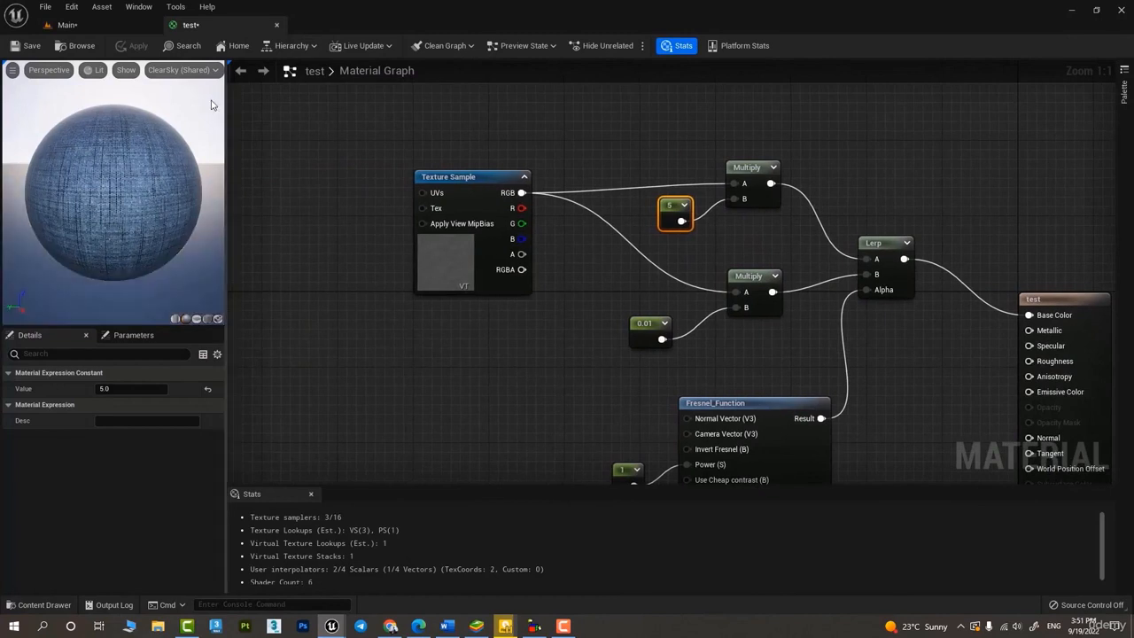
{"action": "right_click", "coordinate": [308, 188]}
{"action": "type", "text": "coo"}
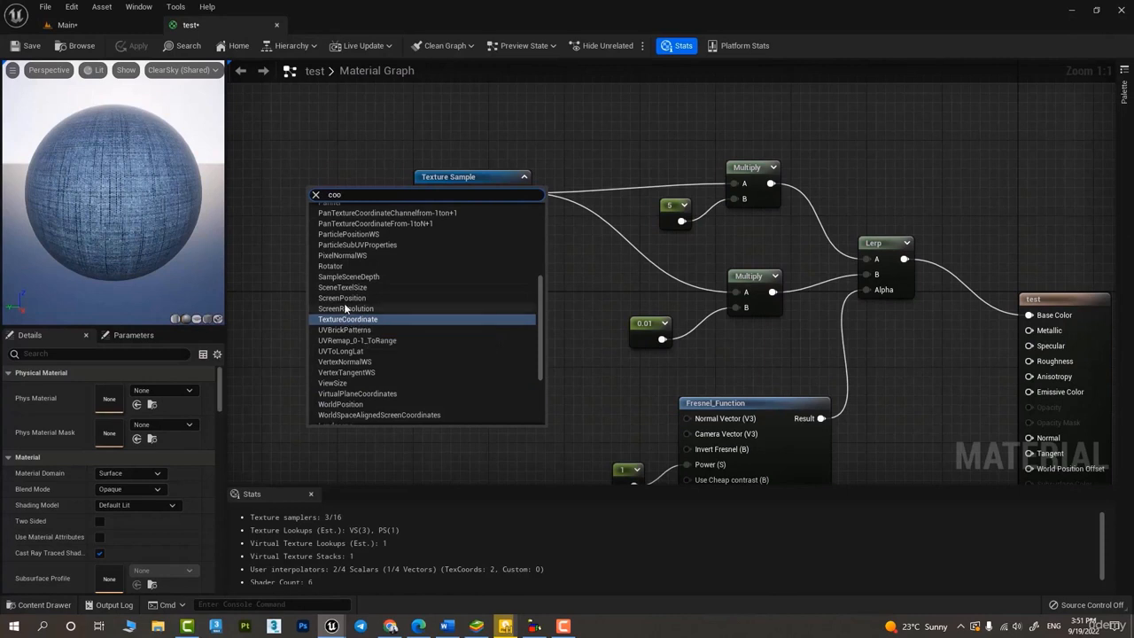
{"action": "left_click", "coordinate": [349, 319]}
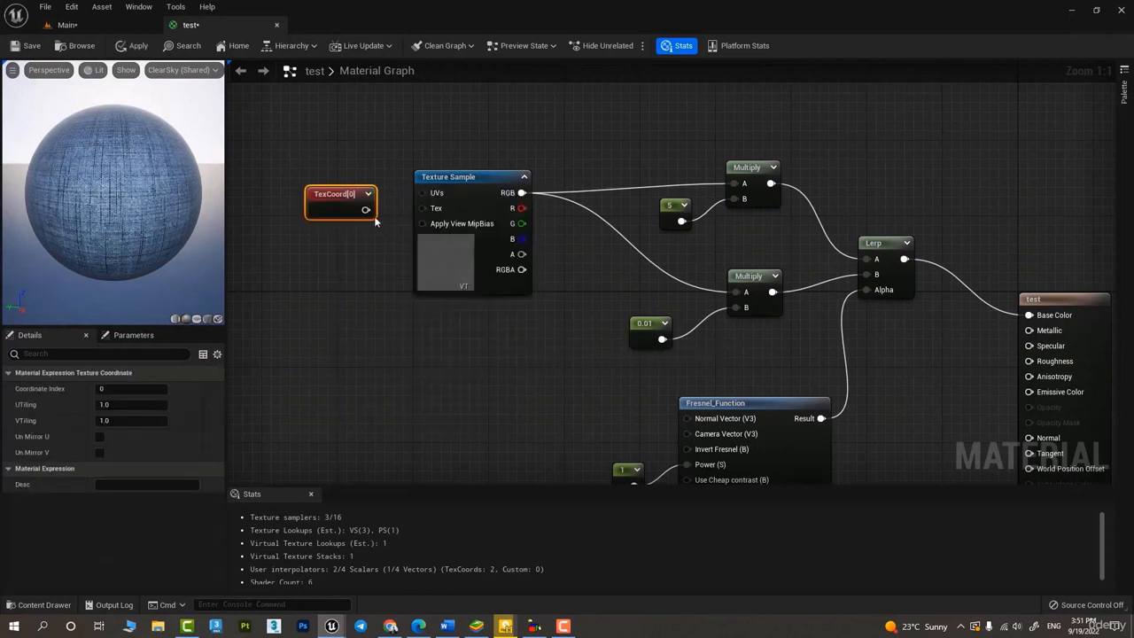
{"action": "left_click_drag", "start_coordinate": [365, 209], "coordinate": [424, 193]}
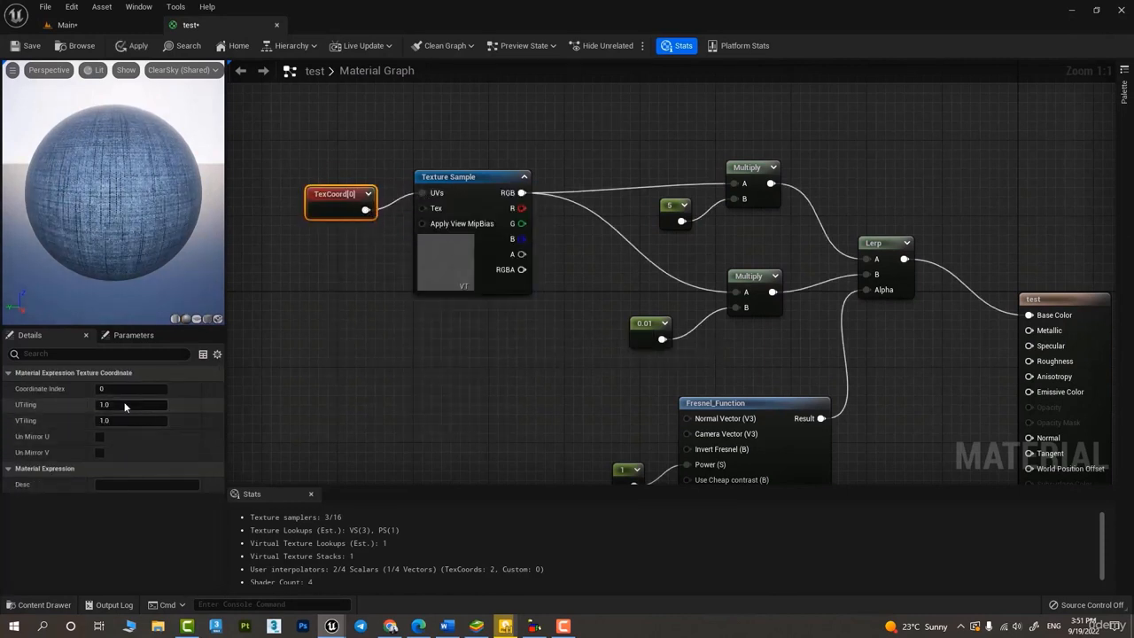
Set the texture coordinate's UTiling and VTiling to 5
{"action": "left_click", "coordinate": [124, 405]}
{"action": "type", "text": "5"}
{"action": "key", "text": "Tab"}
{"action": "type", "text": "5"}
{"action": "key", "text": "Return"}
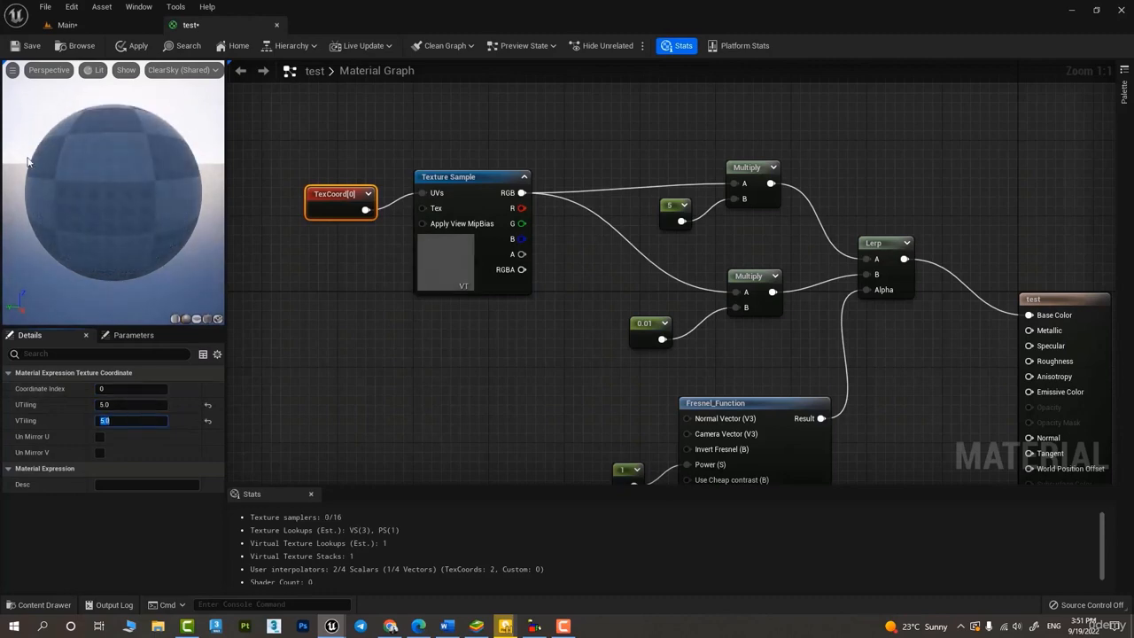
Apply the tiling change and examine the armchair's fabric weave in the Main level from afar and up close
{"action": "left_click", "coordinate": [125, 45]}
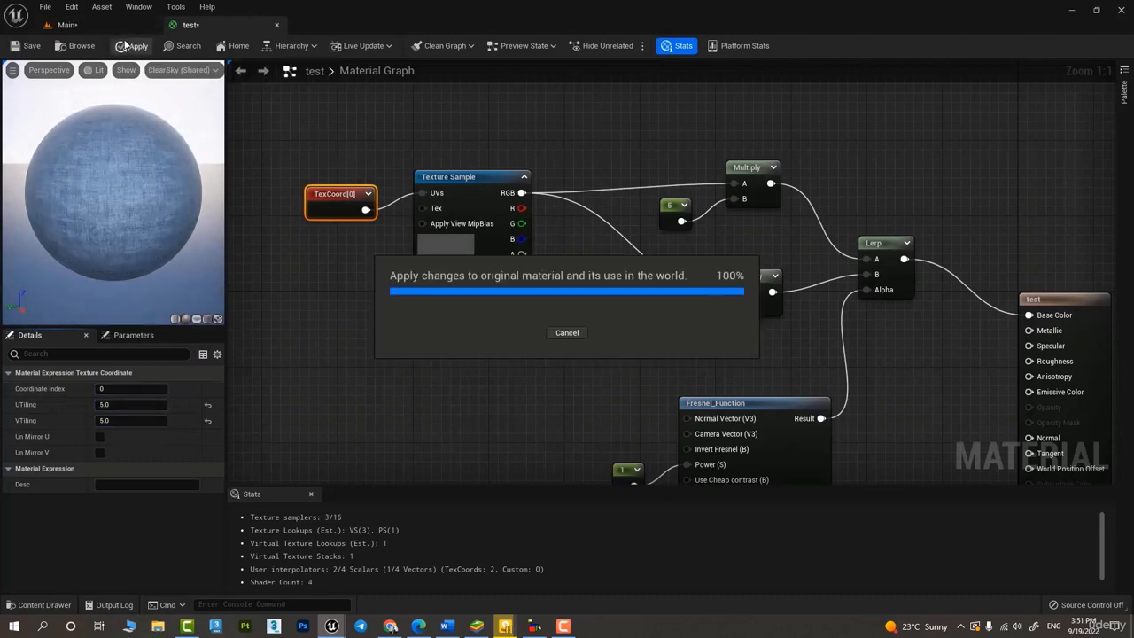
{"action": "left_click", "coordinate": [113, 29]}
{"action": "scroll", "coordinate": [418, 401], "scroll_direction": "up", "scroll_amount": 5}
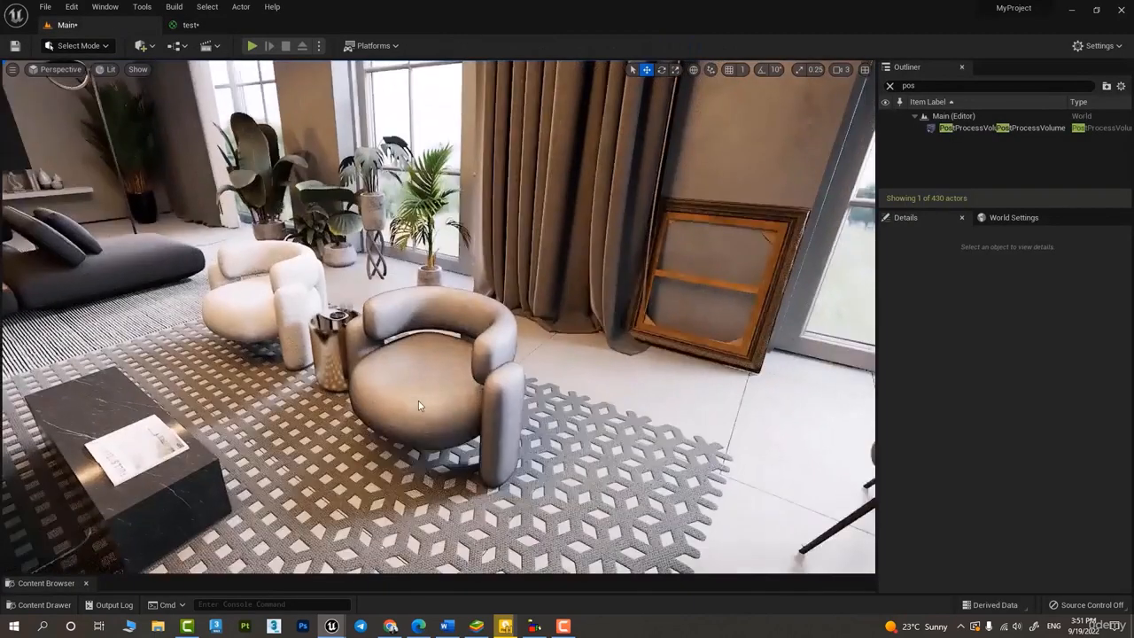
{"action": "scroll", "coordinate": [434, 381], "scroll_direction": "down", "scroll_amount": 6}
{"action": "scroll", "coordinate": [465, 341], "scroll_direction": "up", "scroll_amount": 4}
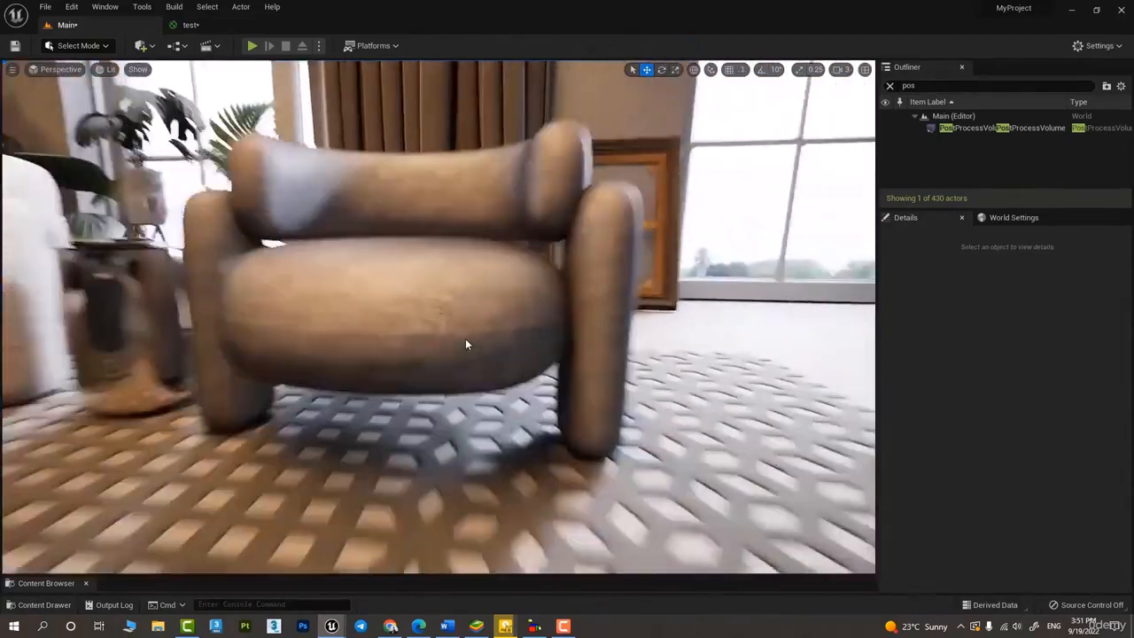
{"action": "left_click_drag", "start_coordinate": [486, 340], "coordinate": [59, 144], "text": "alt"}
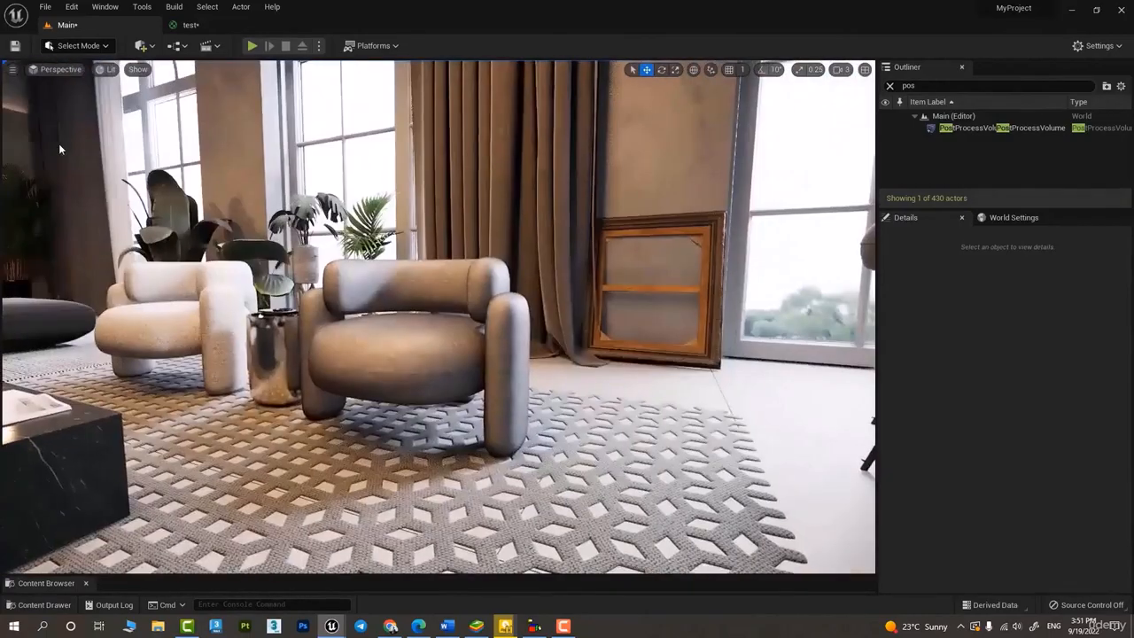
{"action": "scroll", "coordinate": [49, 165], "scroll_direction": "up", "scroll_amount": 10}
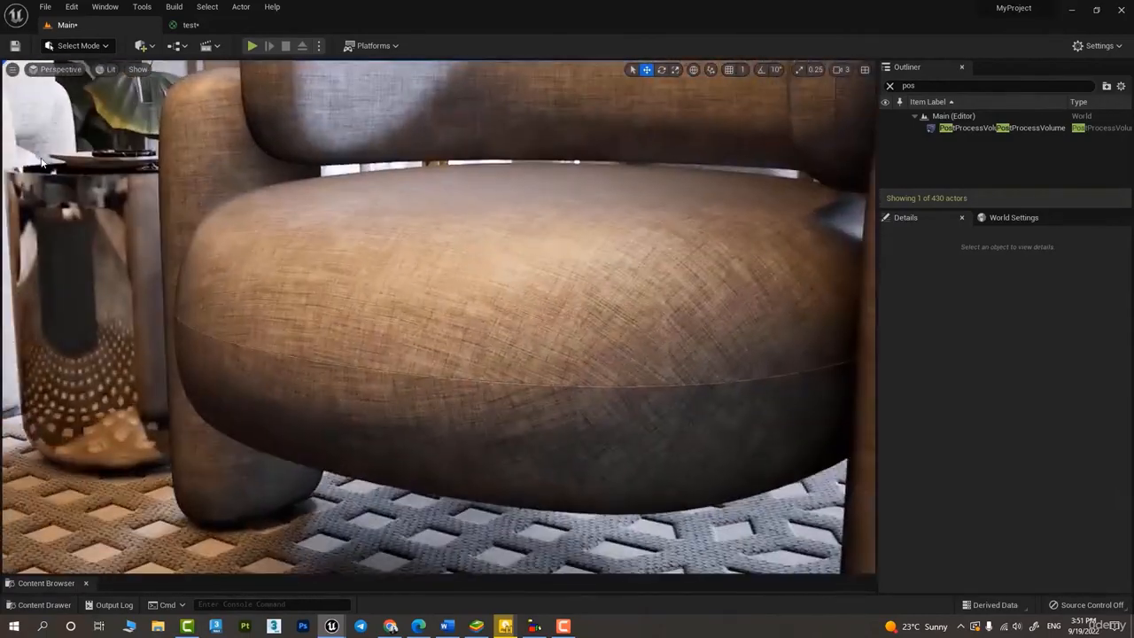